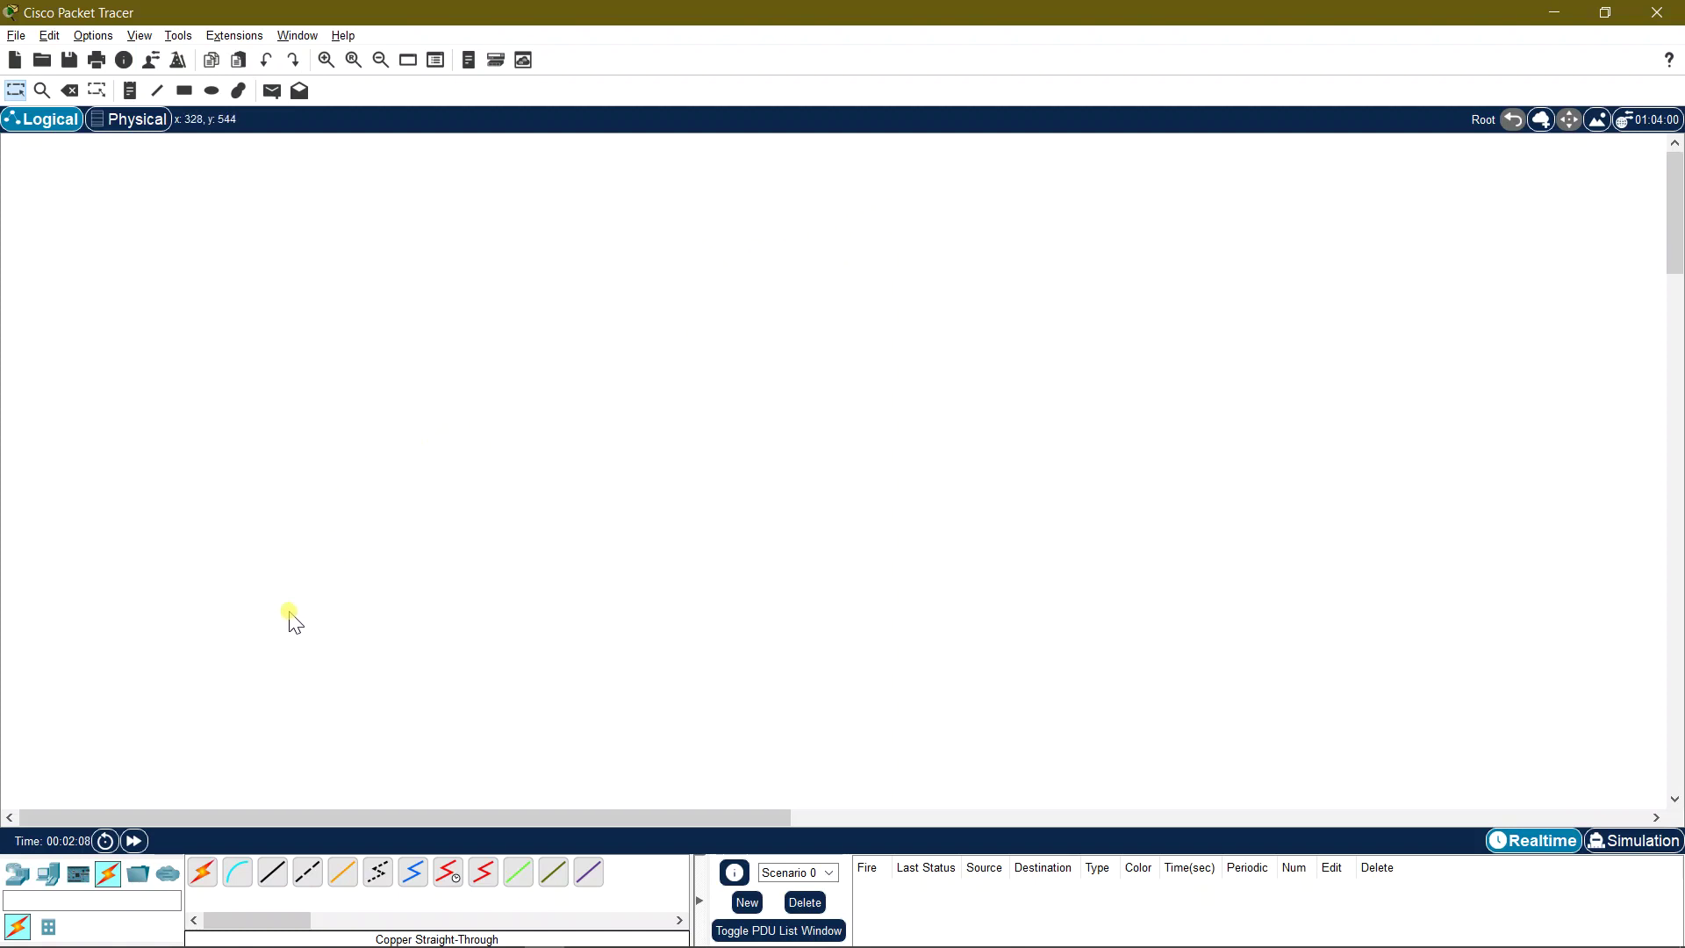
Step: Place a 2811 router near the top centre of the workspace
click(16, 874)
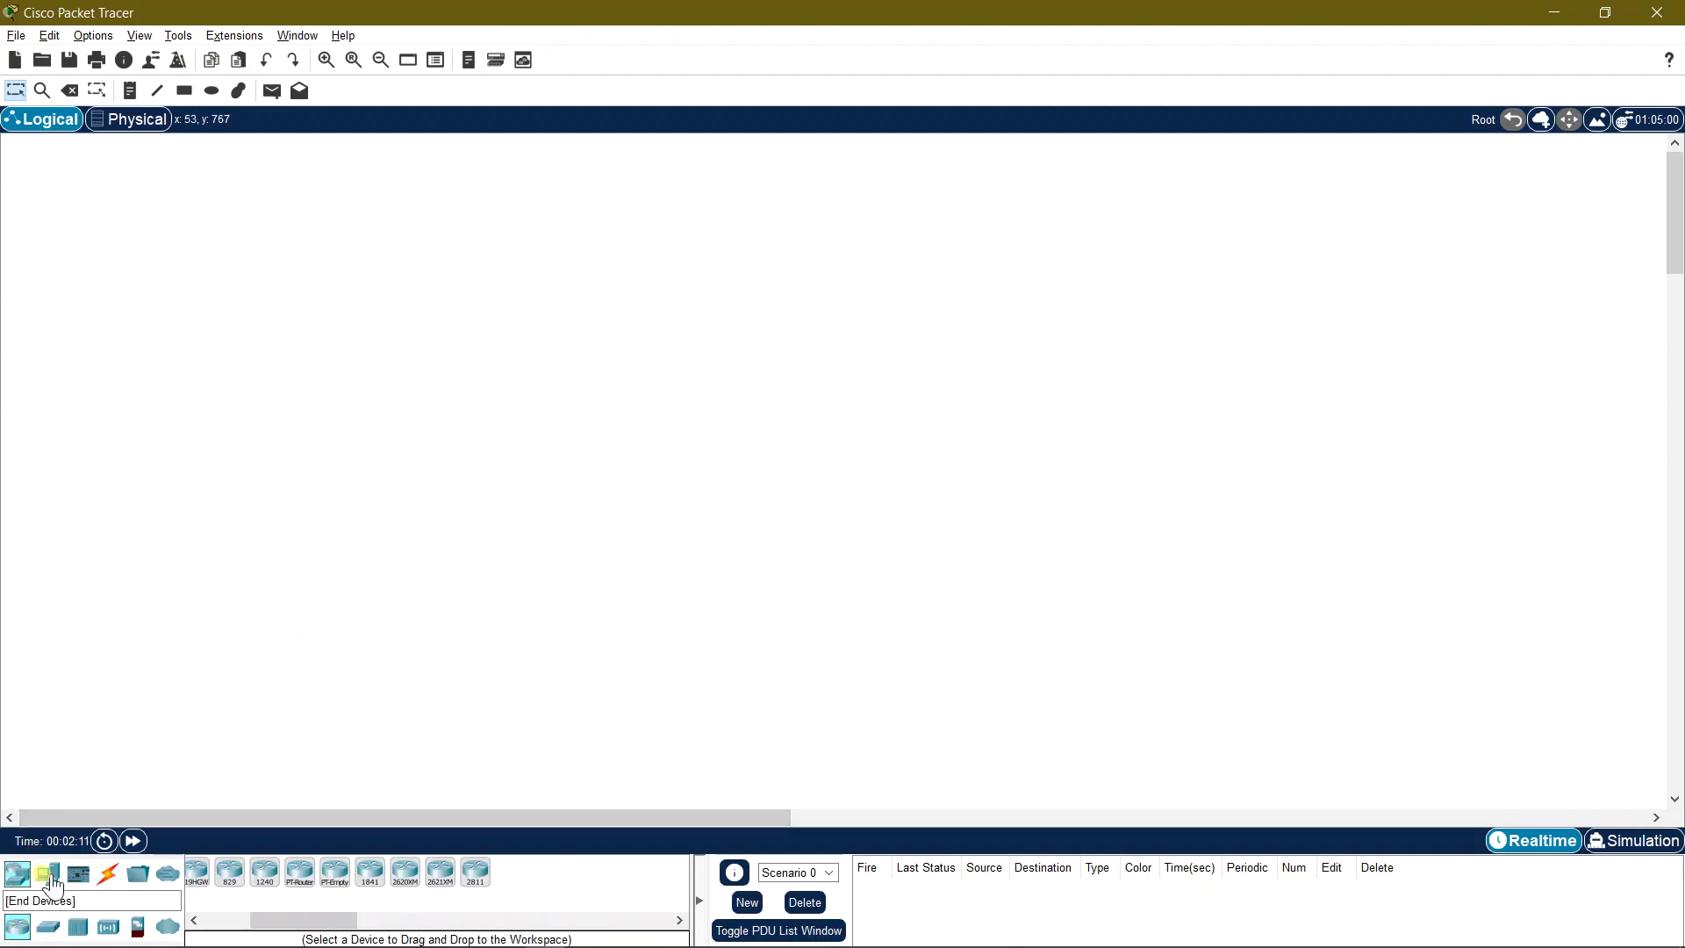
click(475, 874)
click(815, 181)
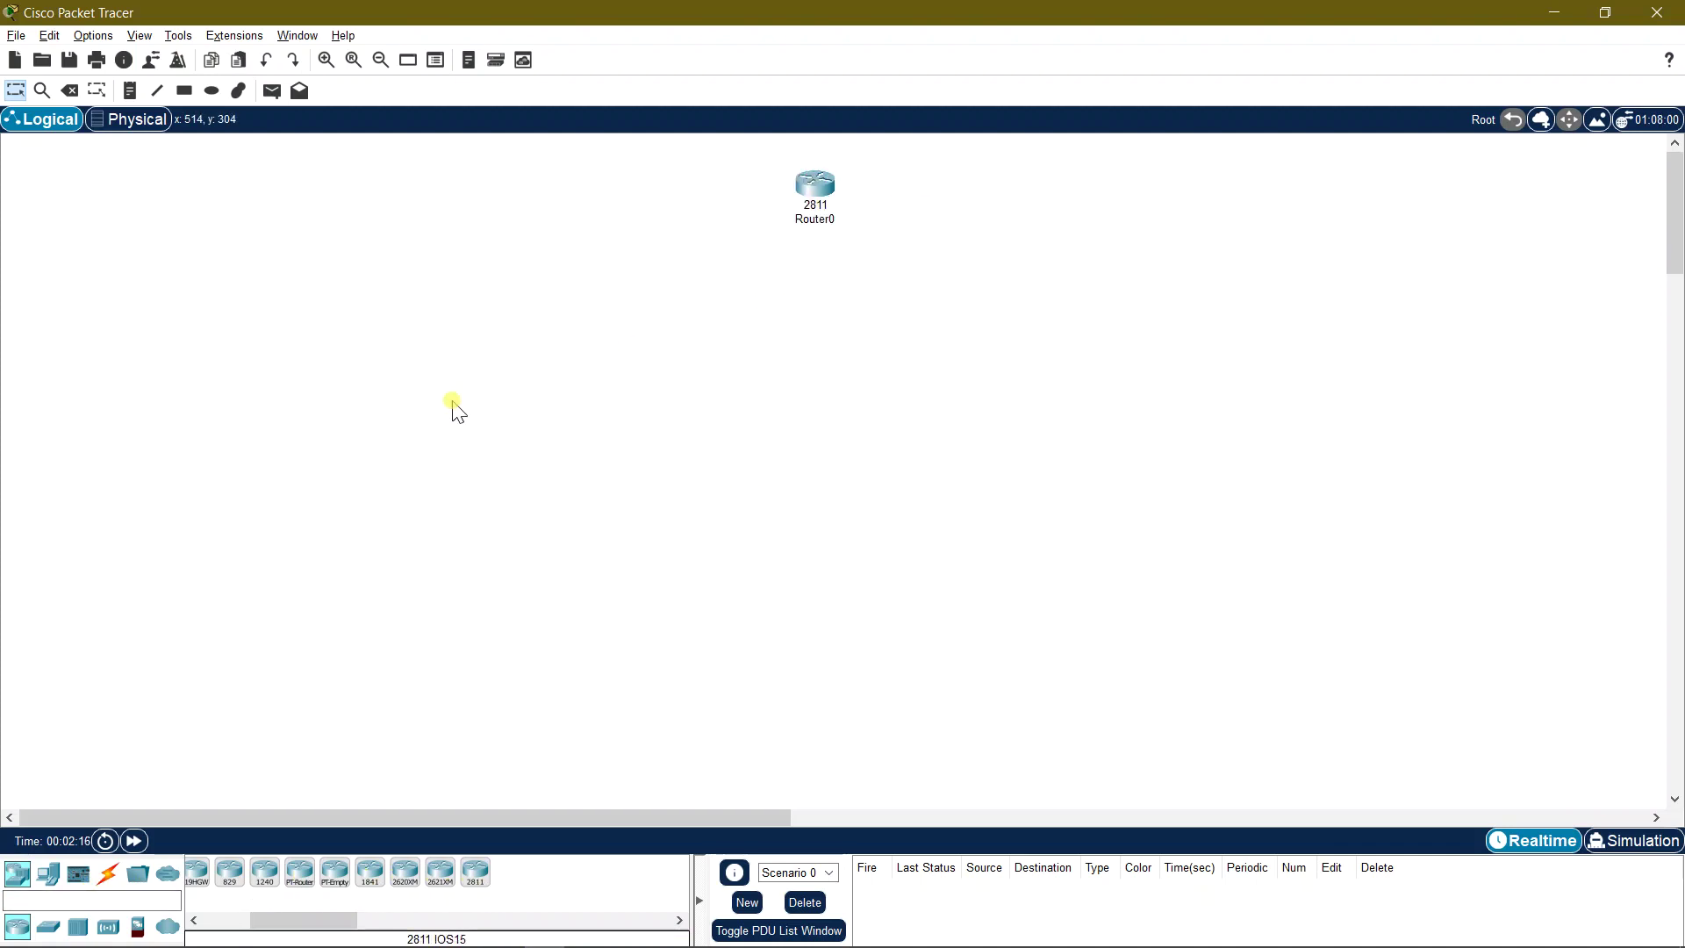
Step: Place a 2960 switch directly below the 2811 router
click(48, 927)
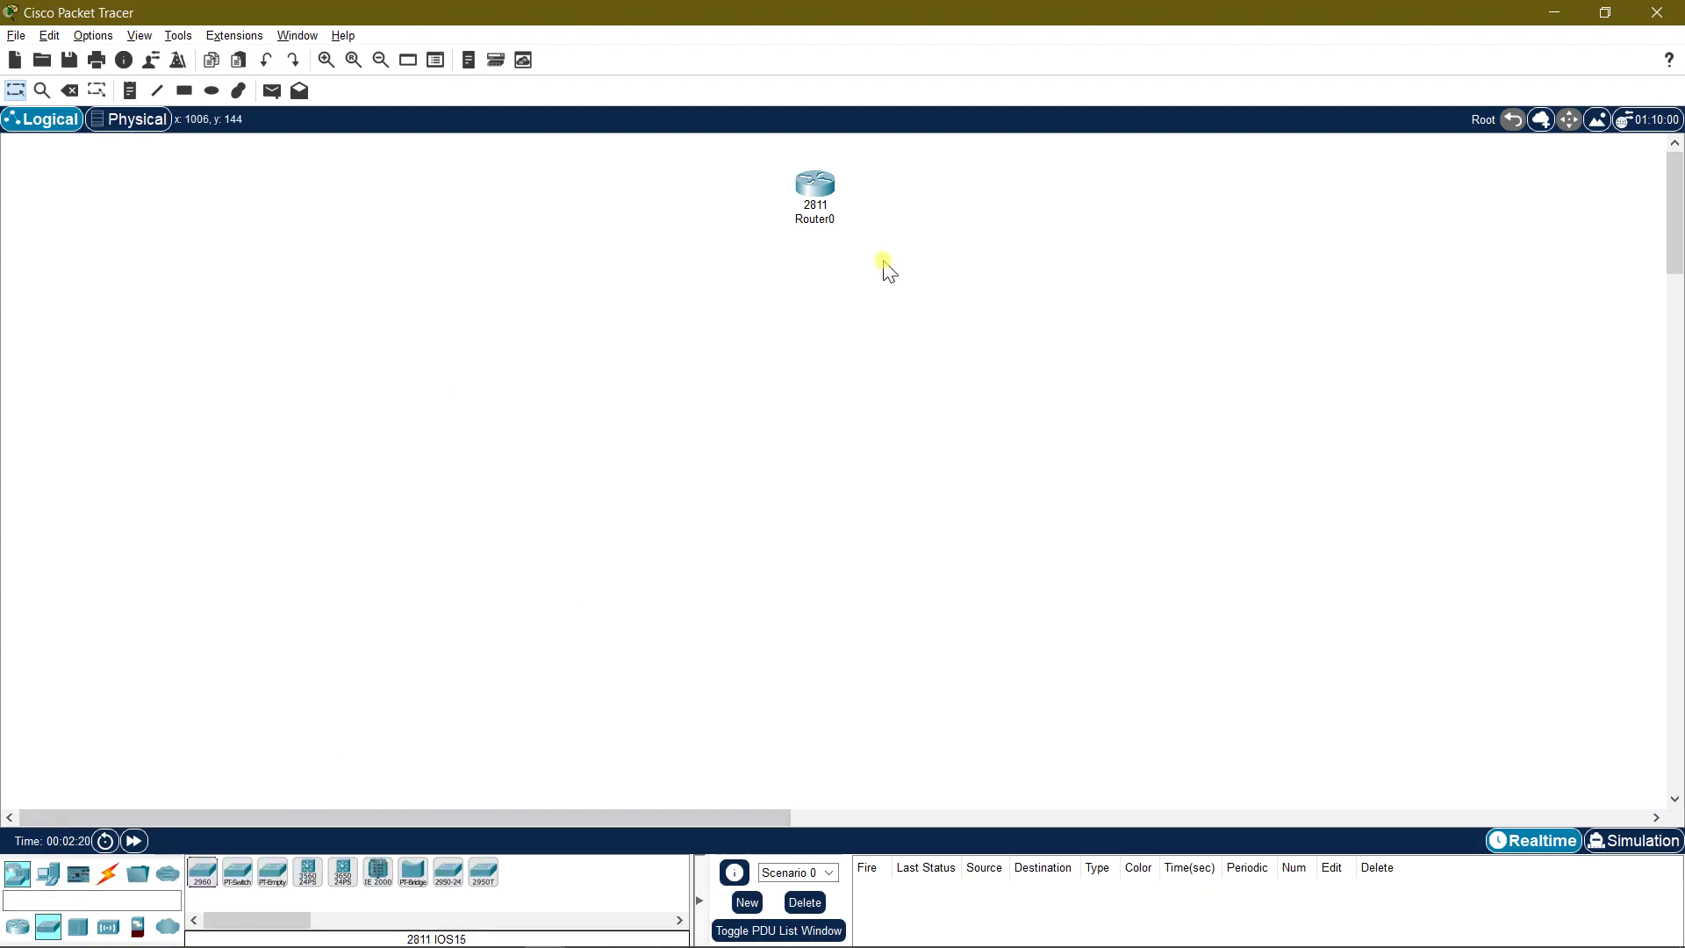
click(202, 872)
click(817, 350)
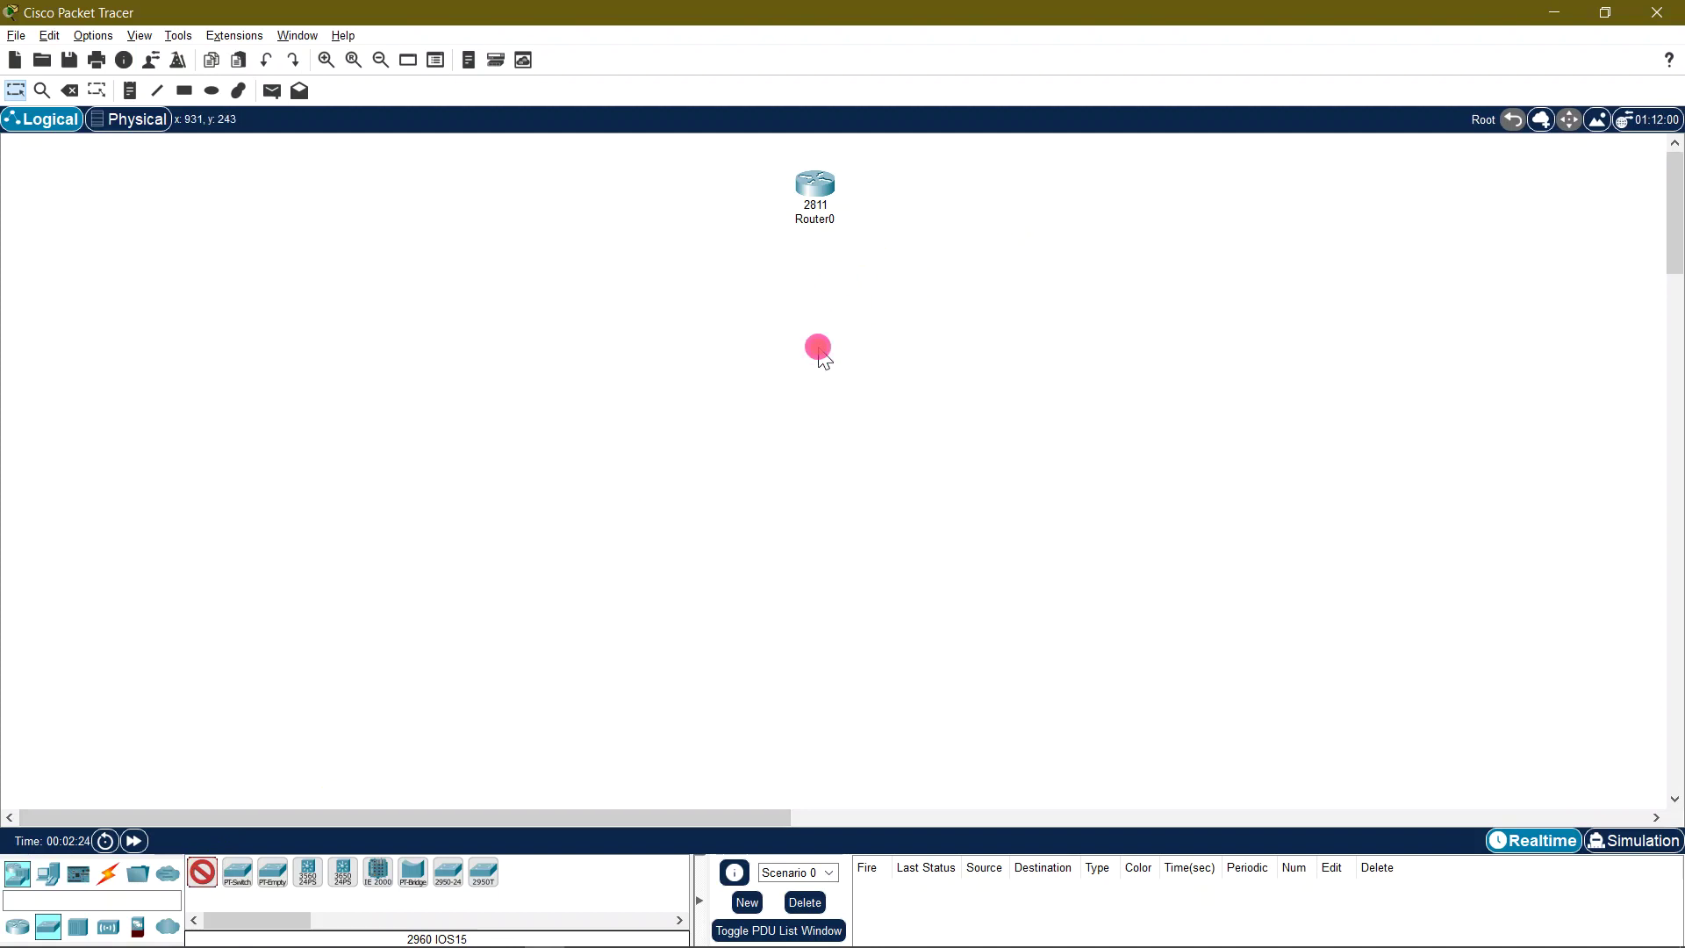
Step: Place five 7960 IP phones, IP Phone0 through IP Phone4, in an arc below Switch0
click(49, 873)
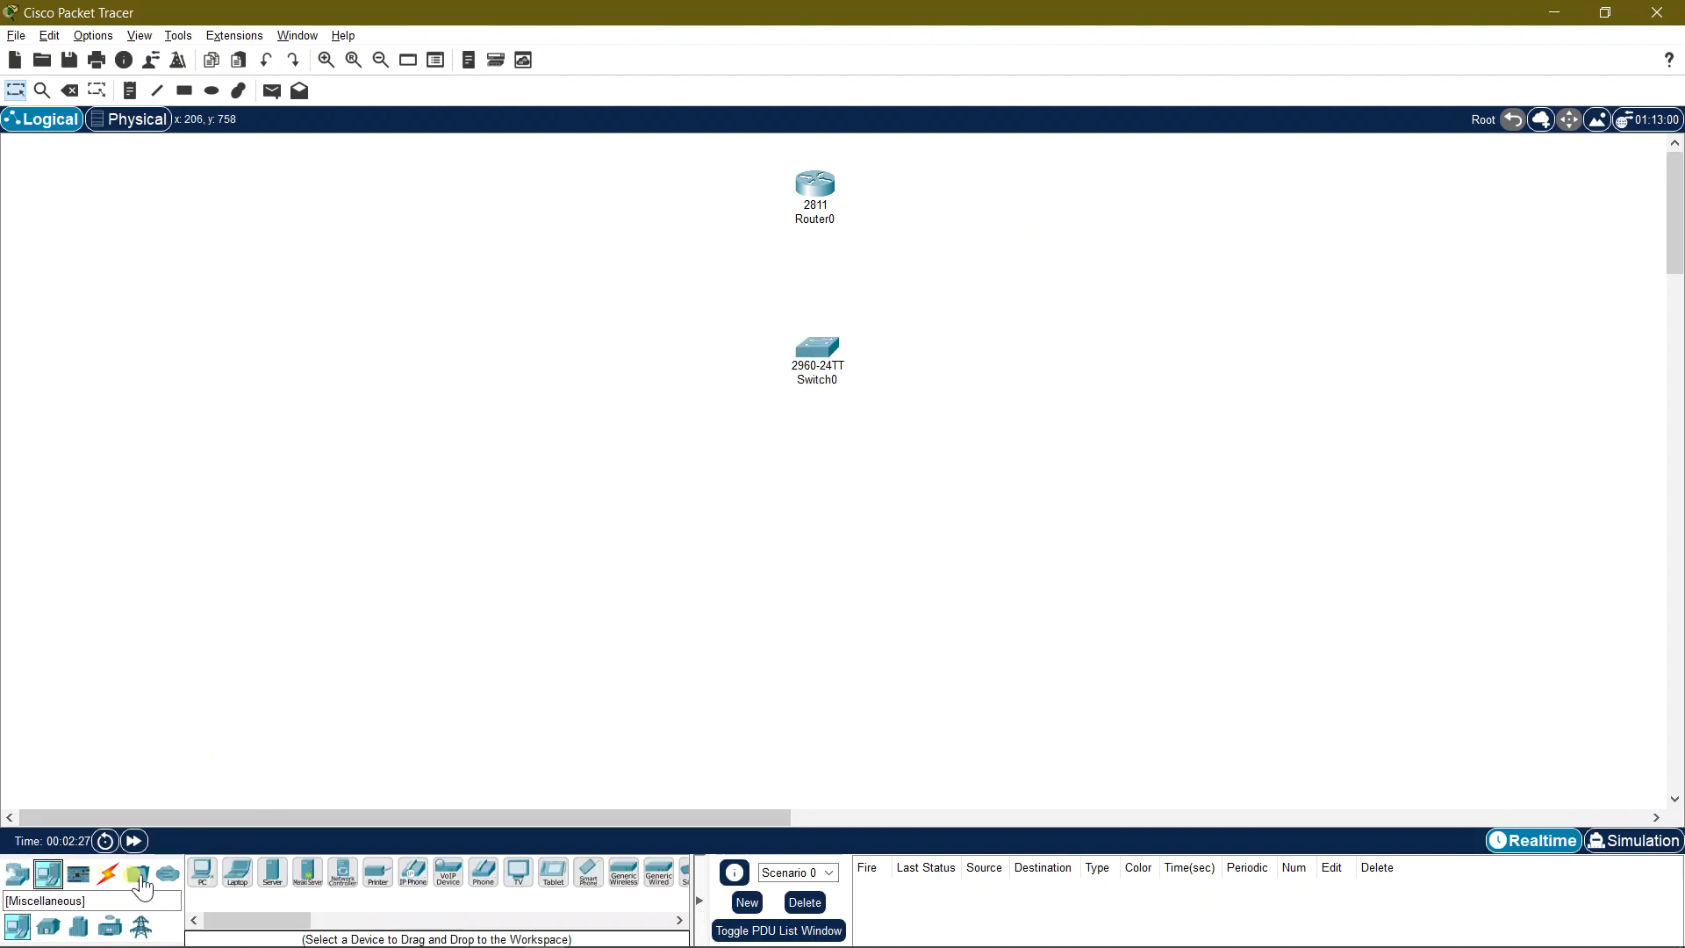
click(414, 890)
click(535, 528)
click(414, 875)
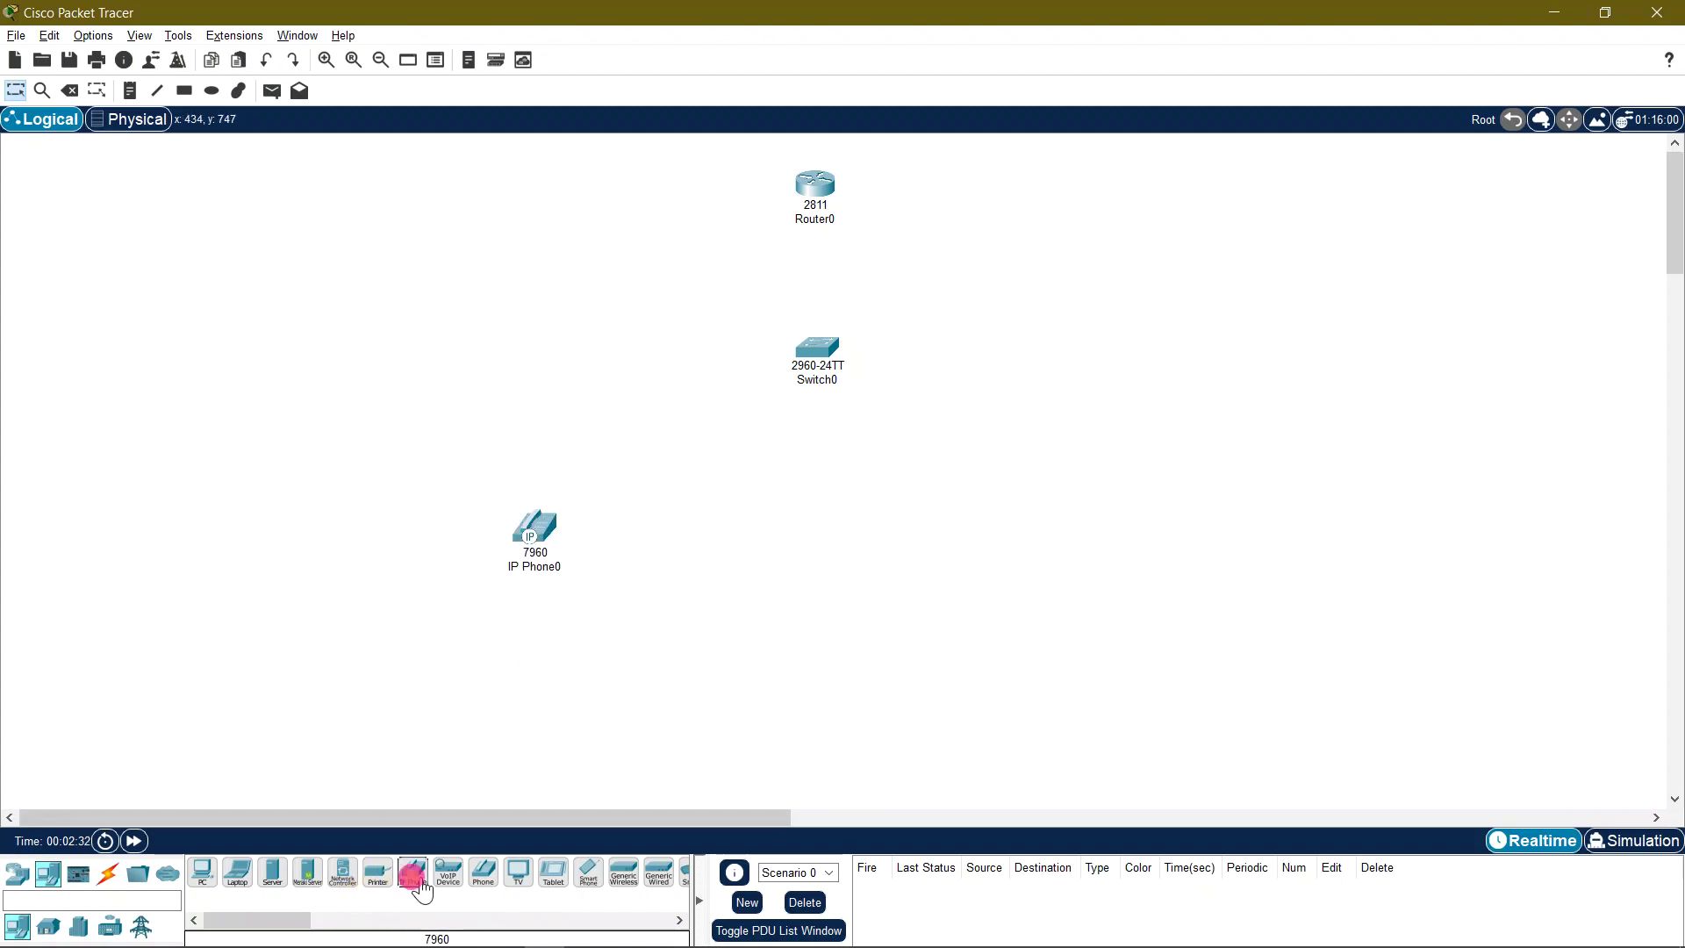
click(658, 627)
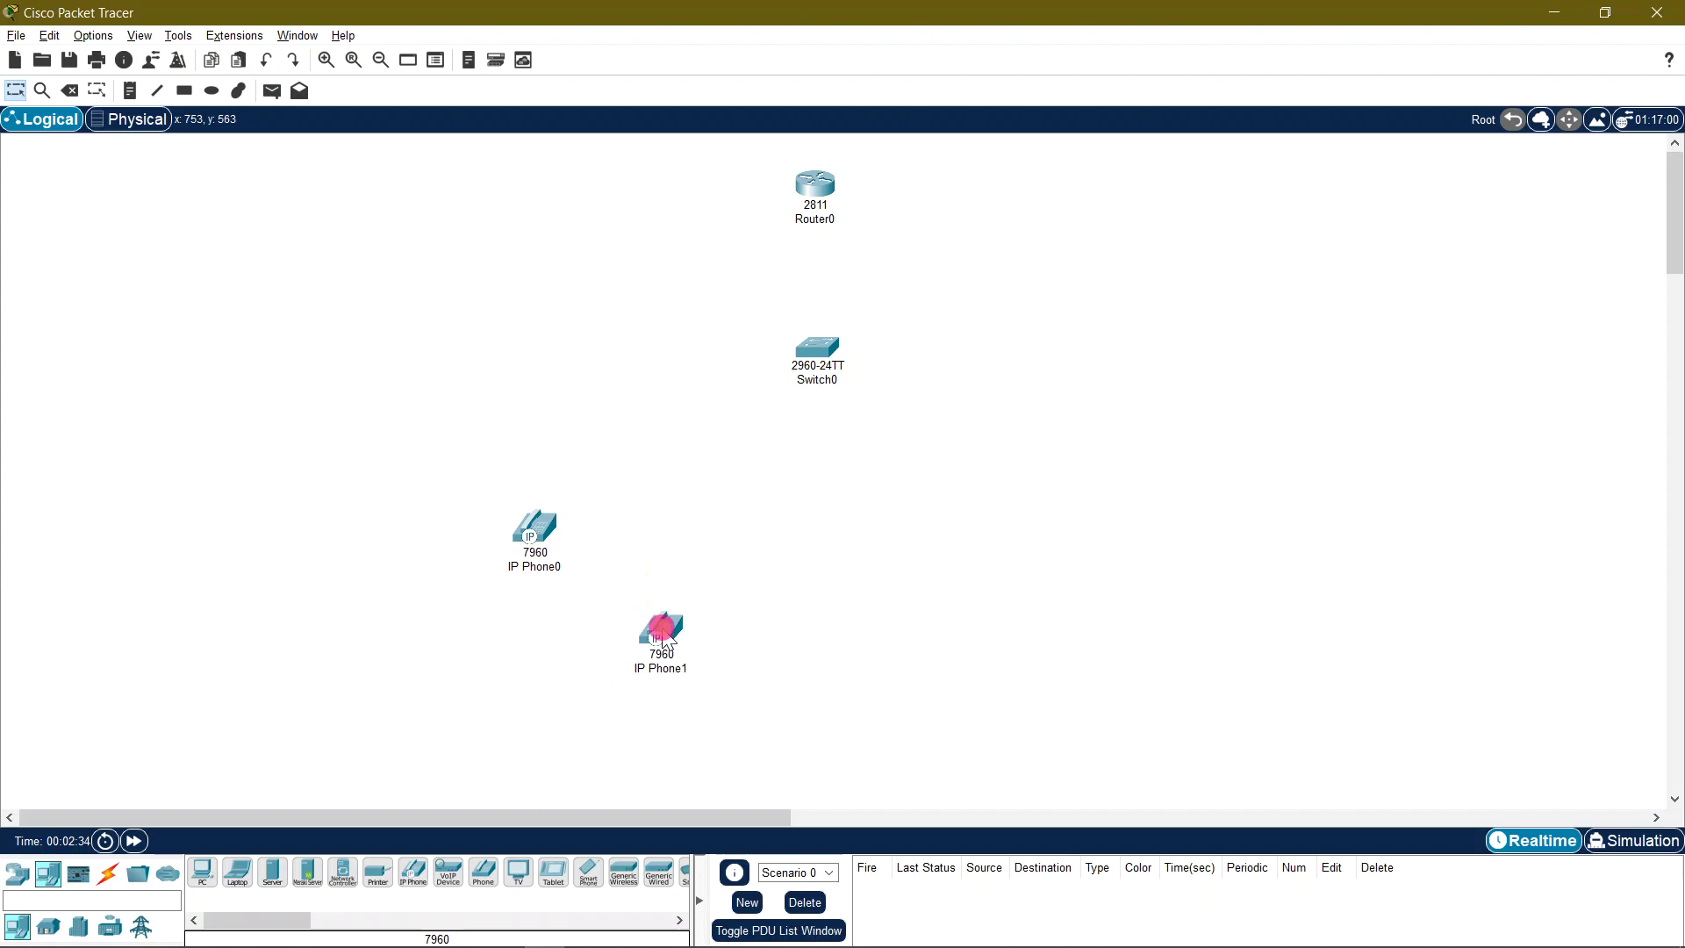
click(413, 874)
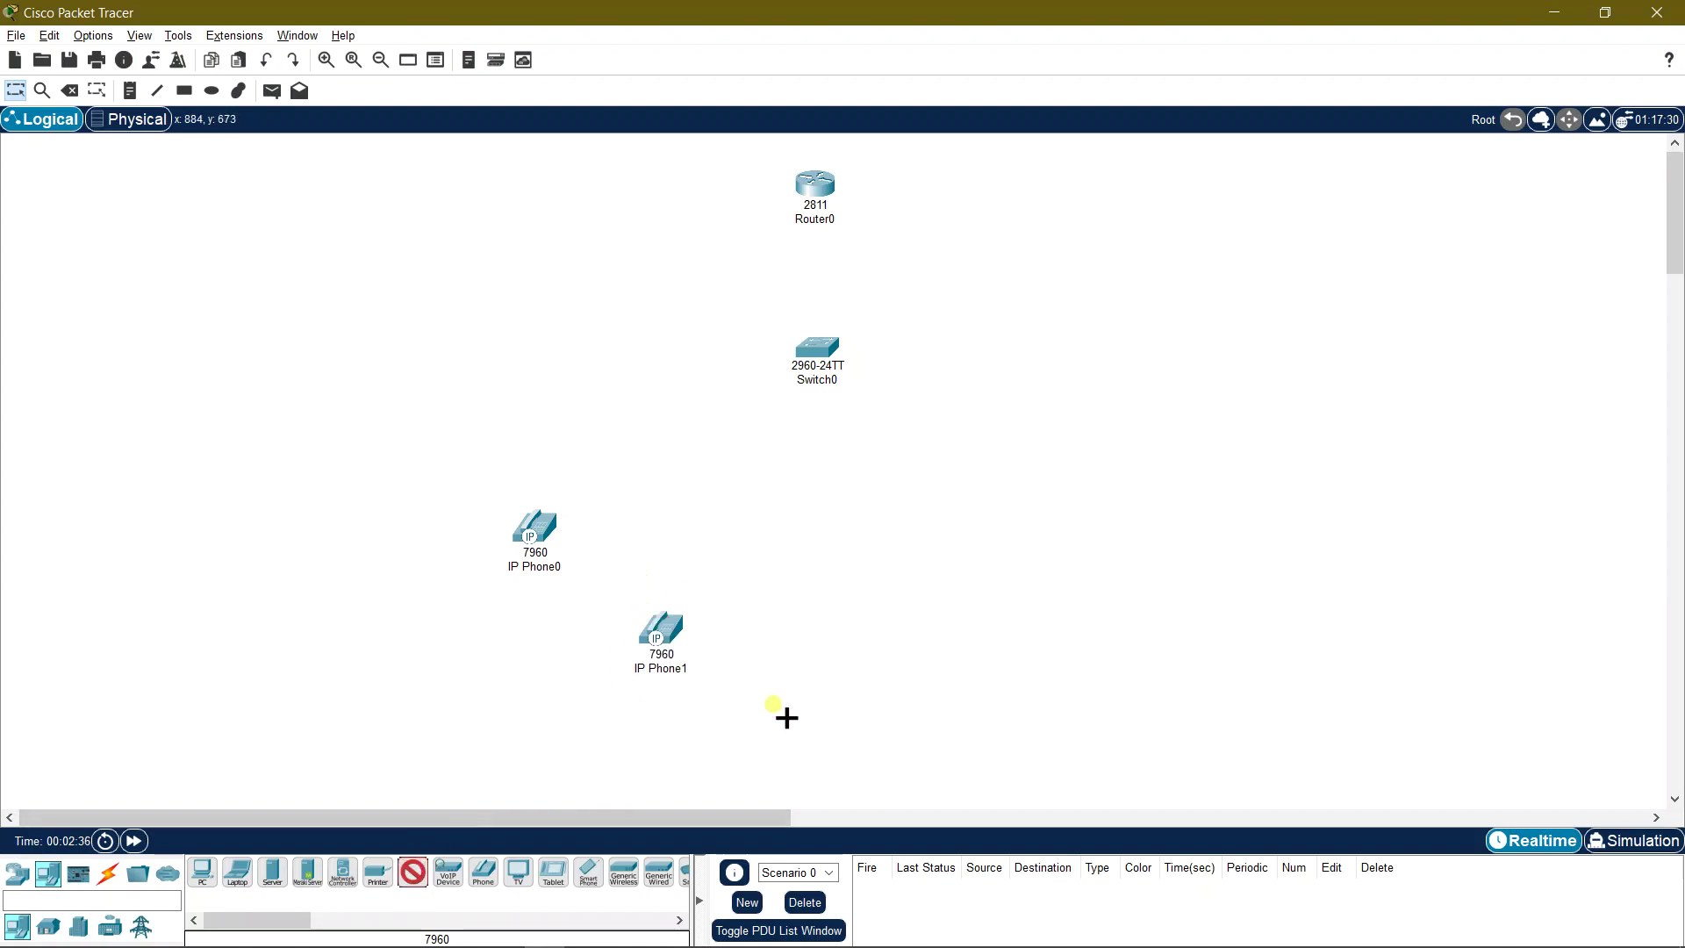
click(815, 635)
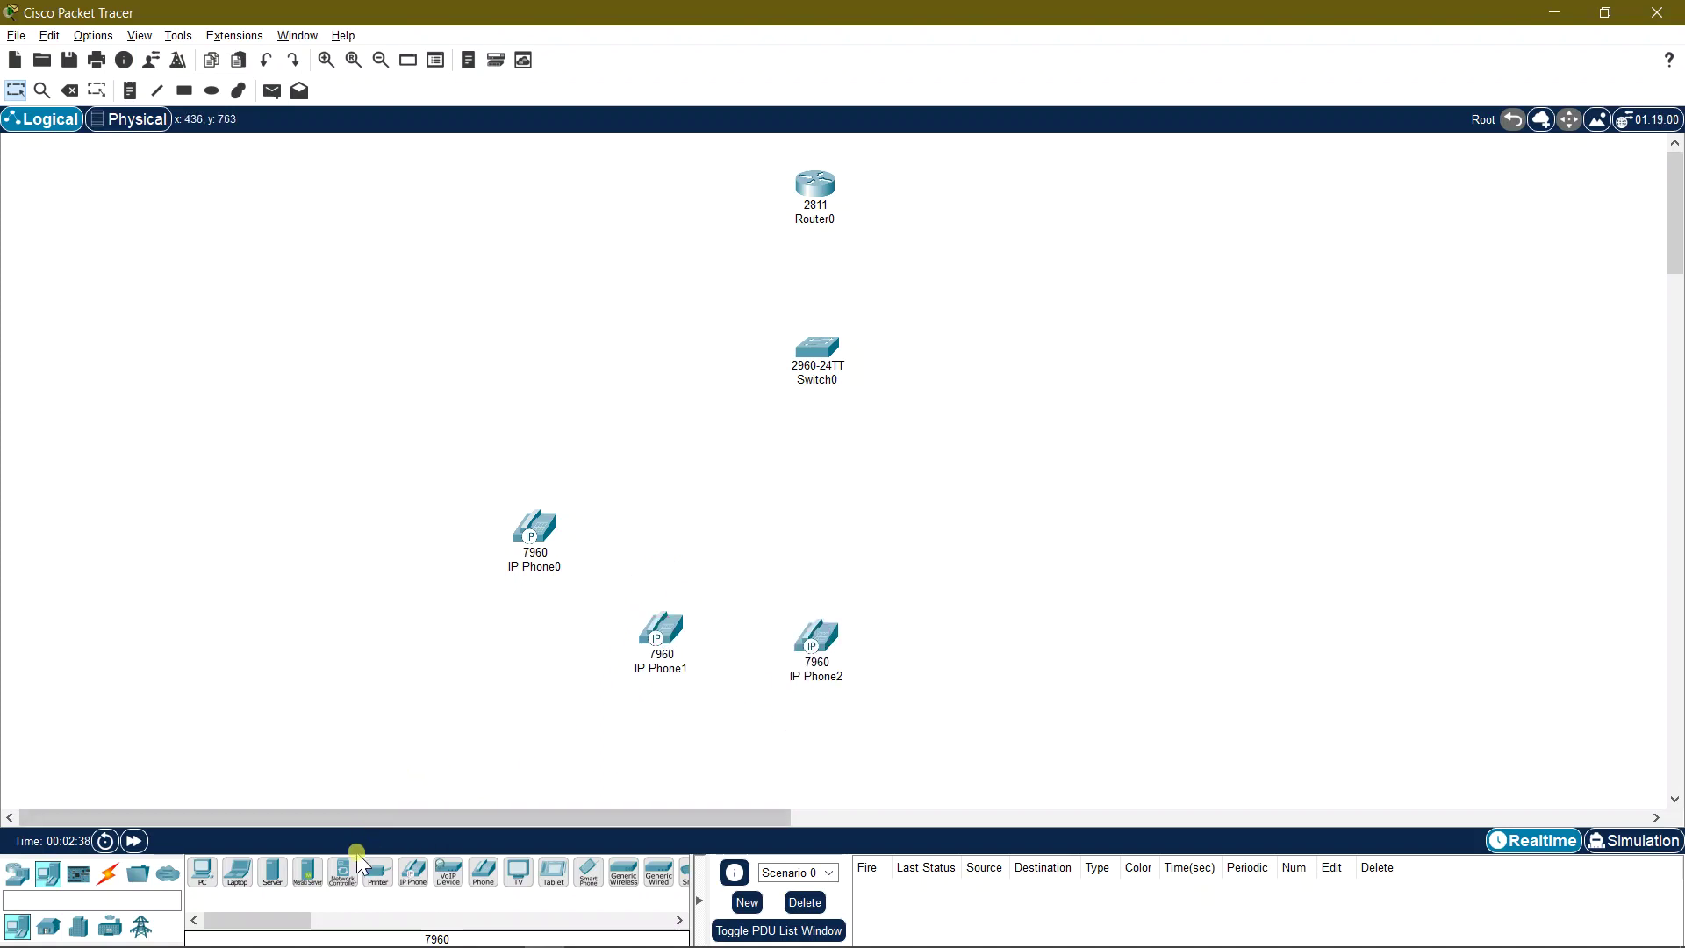
click(405, 881)
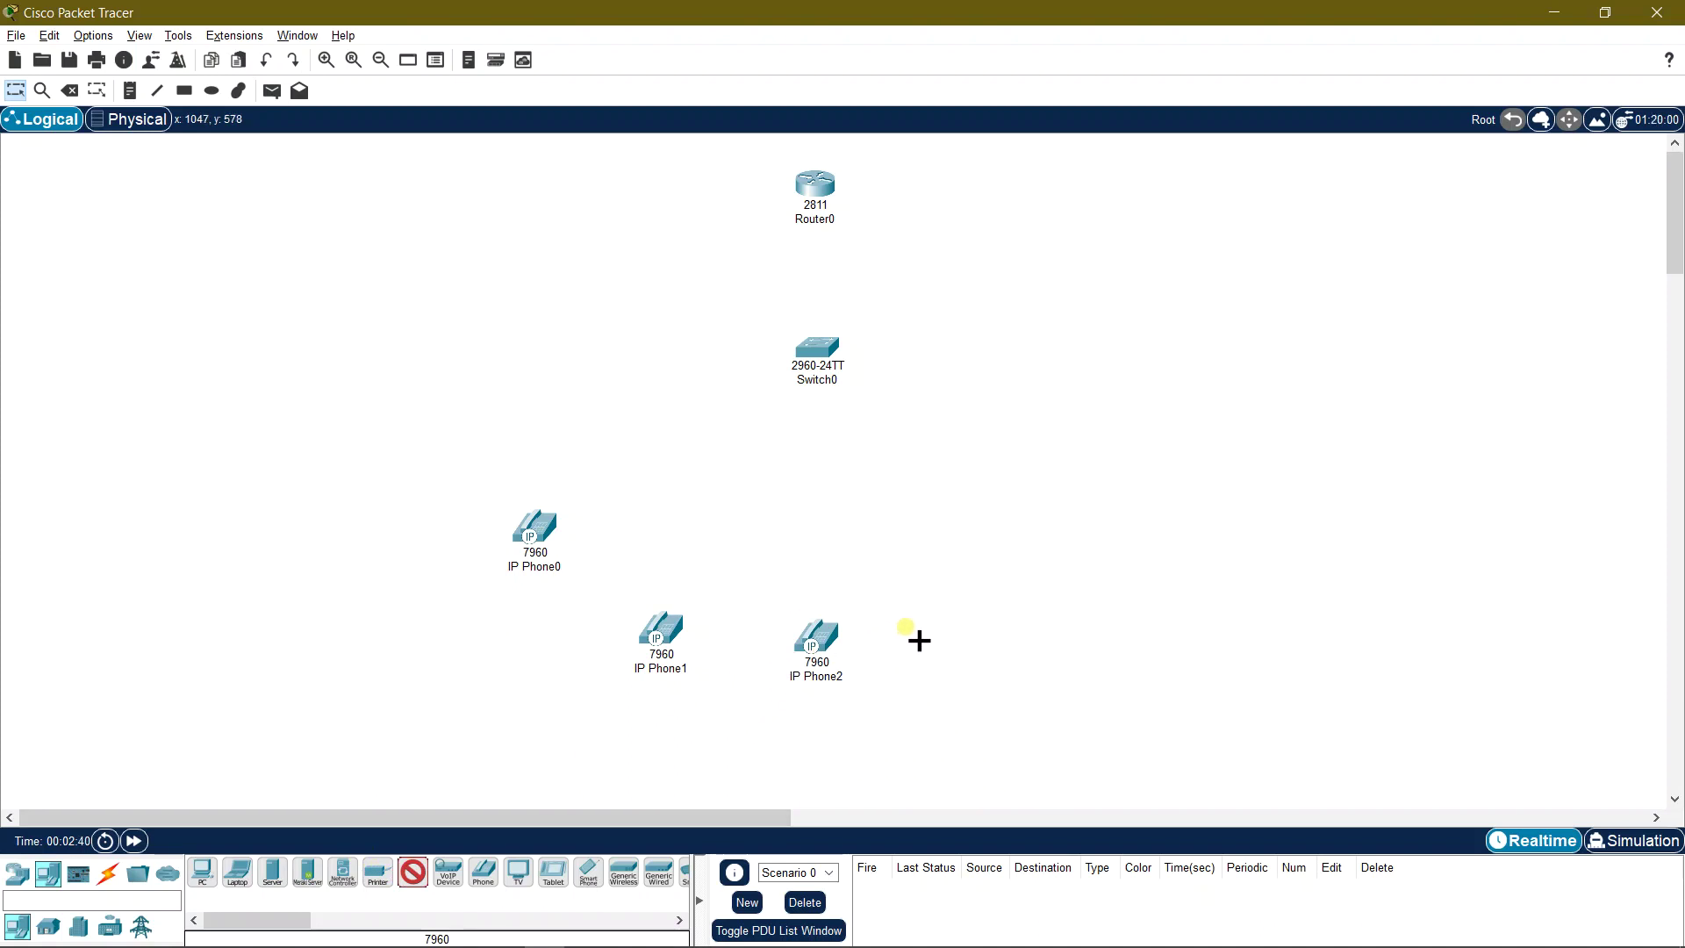
click(973, 631)
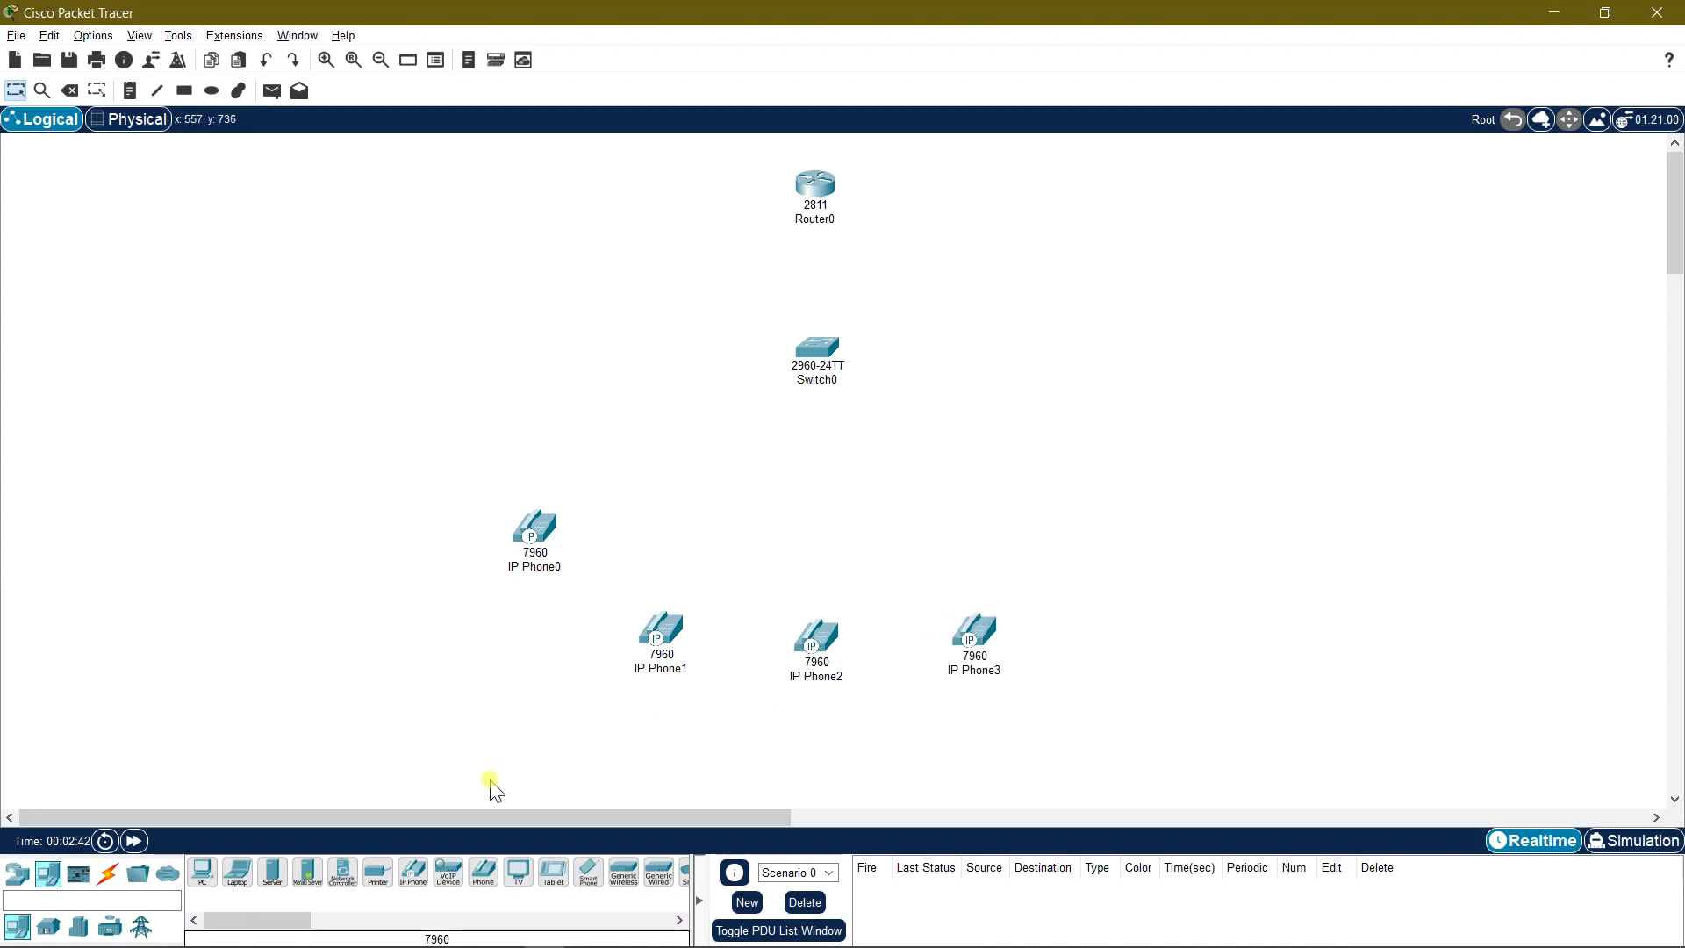
click(413, 881)
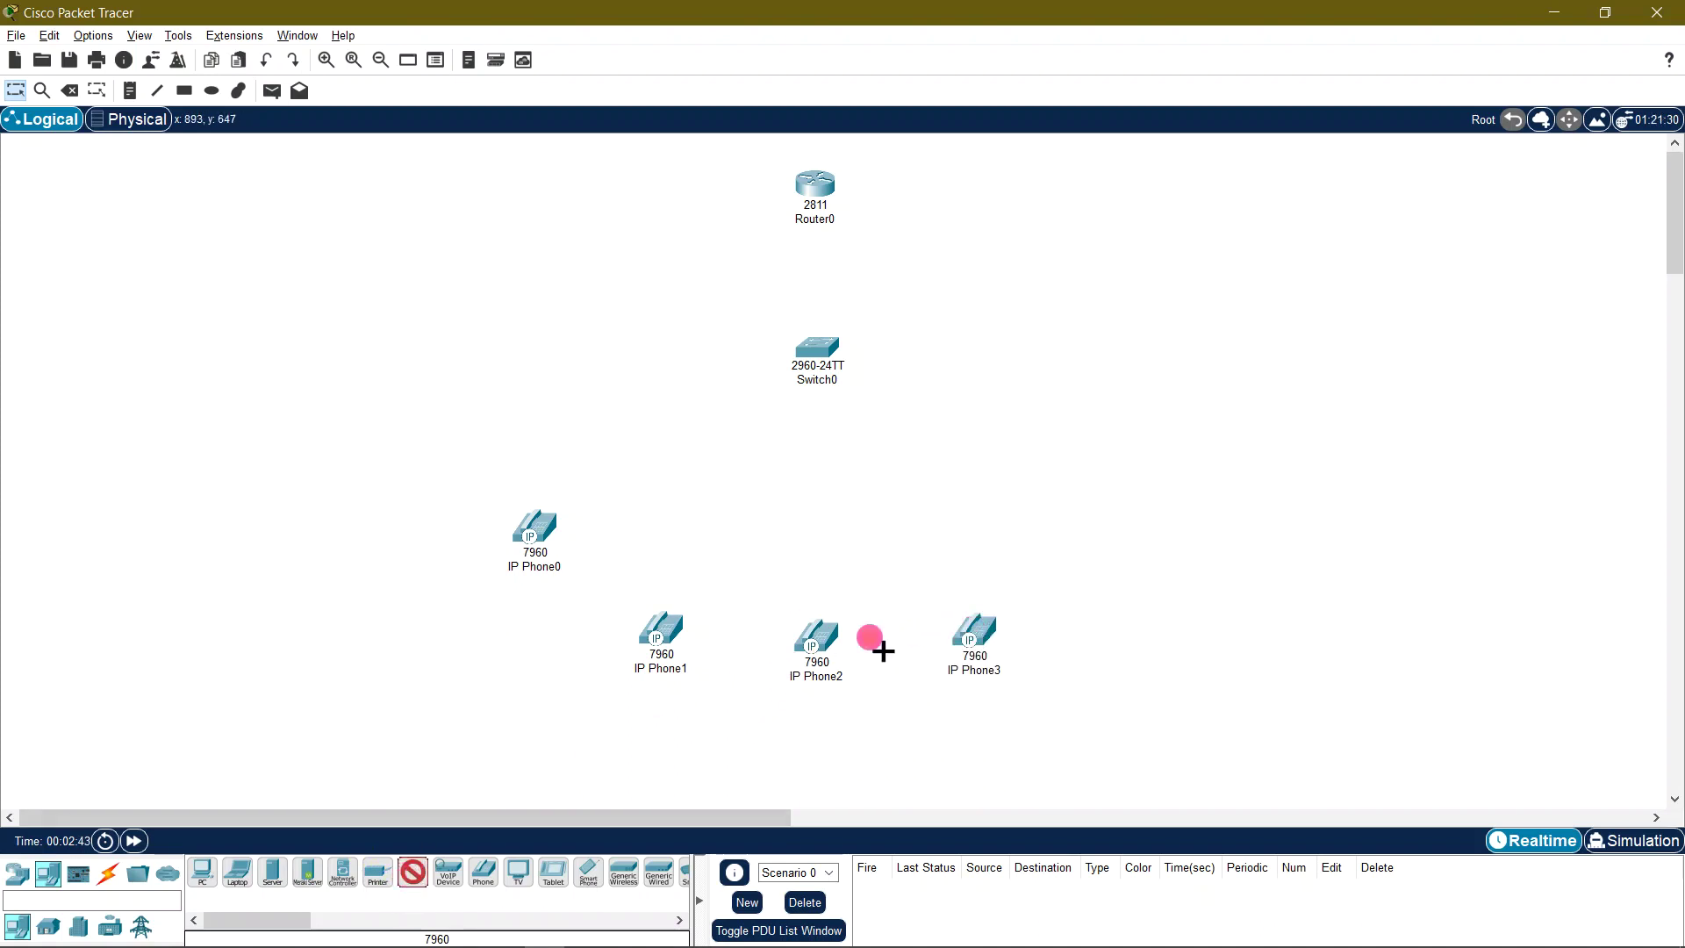
click(1091, 531)
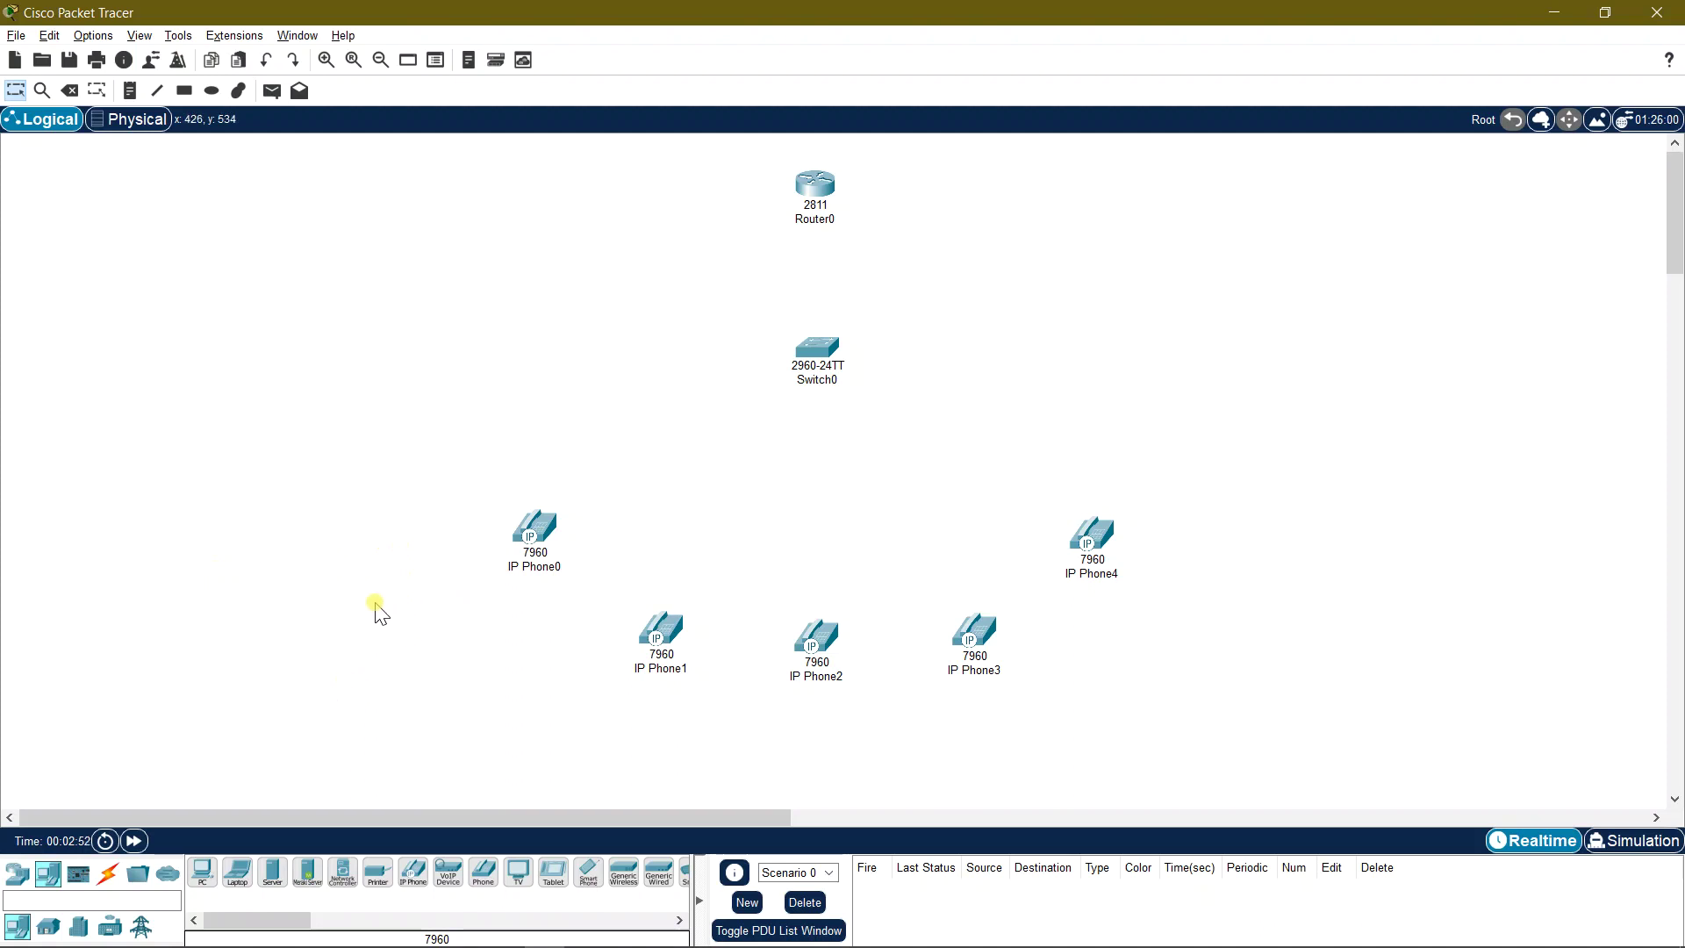
Step: Cable IP Phone0's Switch port to Switch0 FastEthernet0/1 with copper straight-through
click(108, 873)
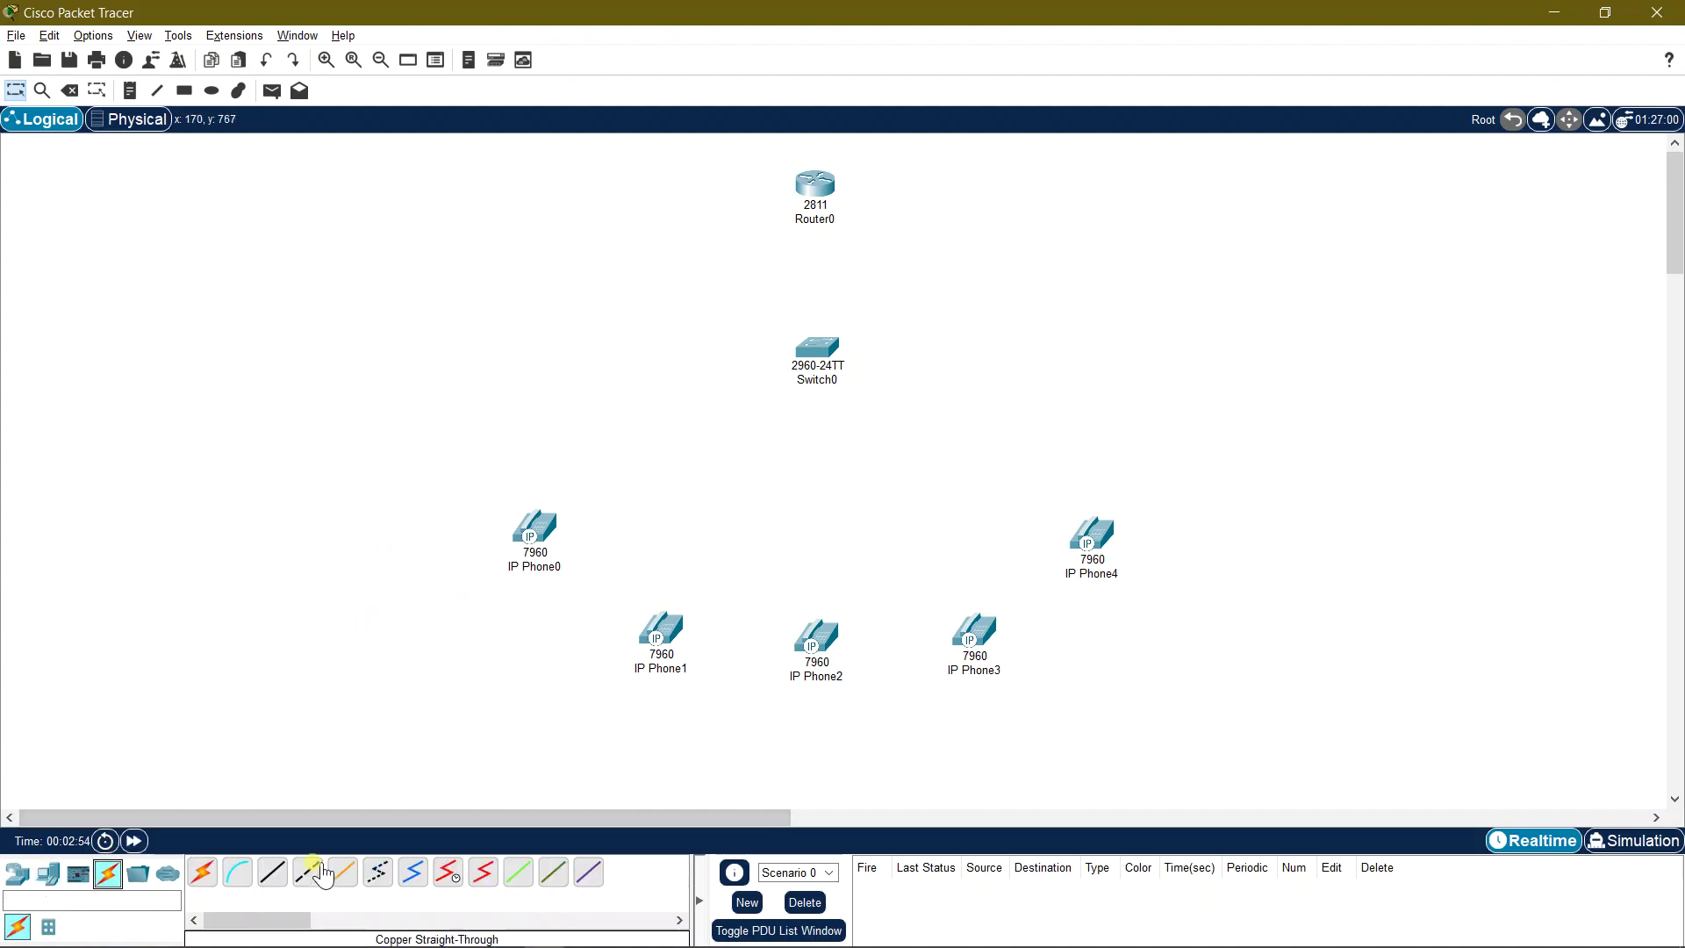
click(272, 872)
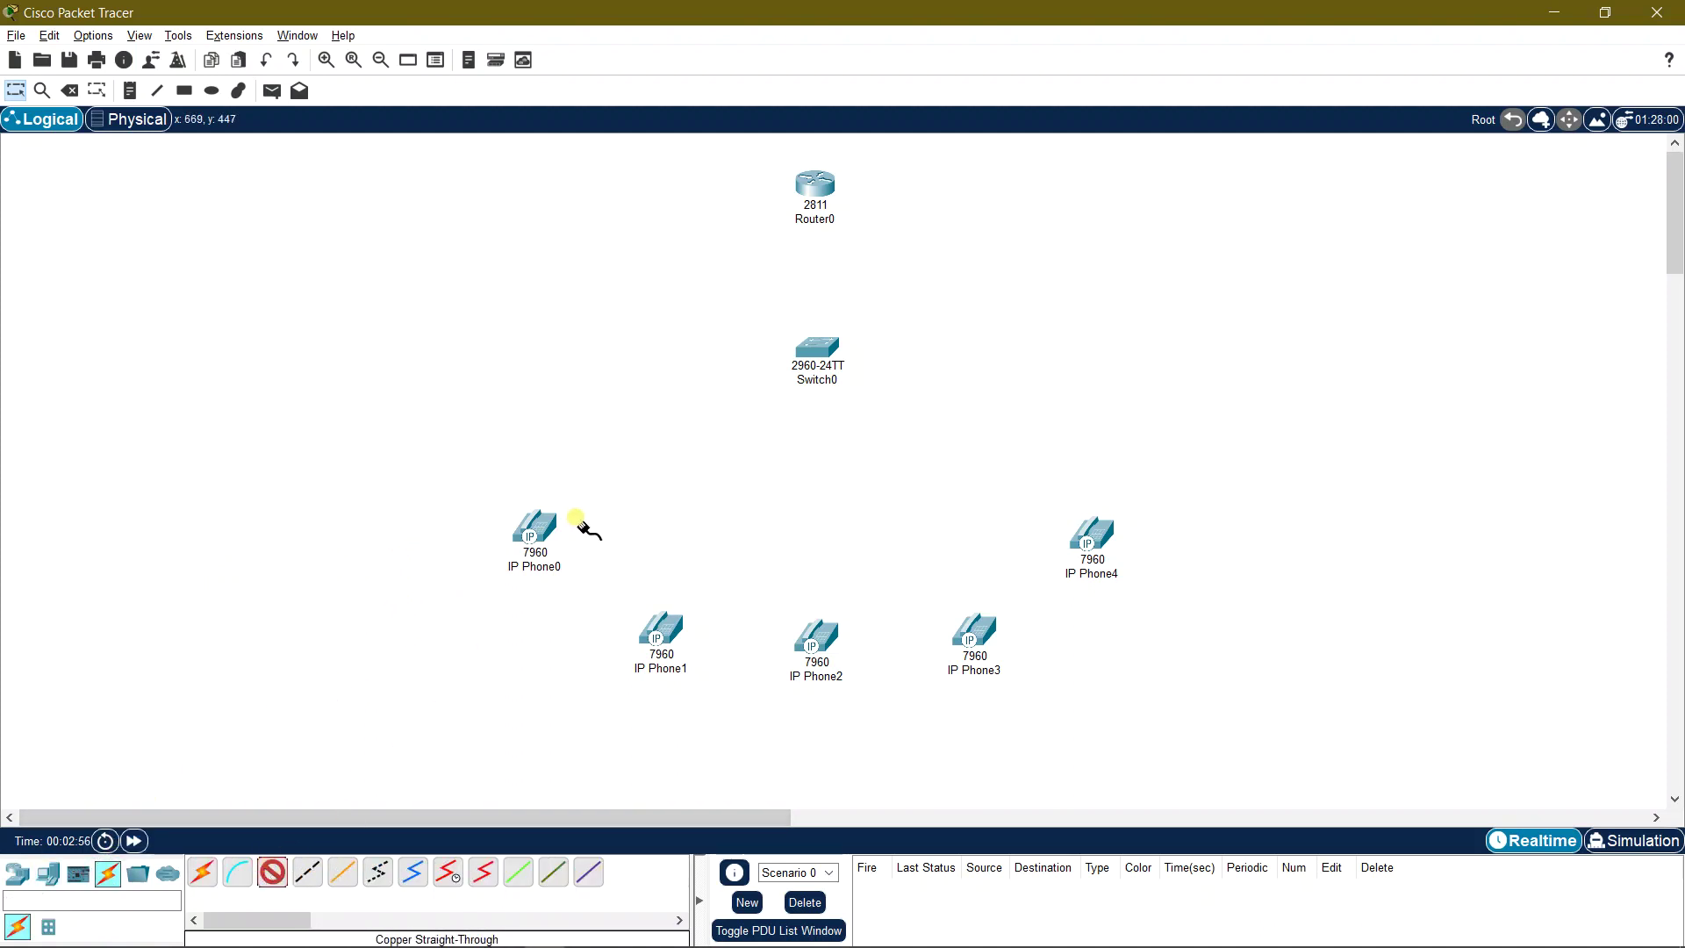
click(541, 529)
click(586, 541)
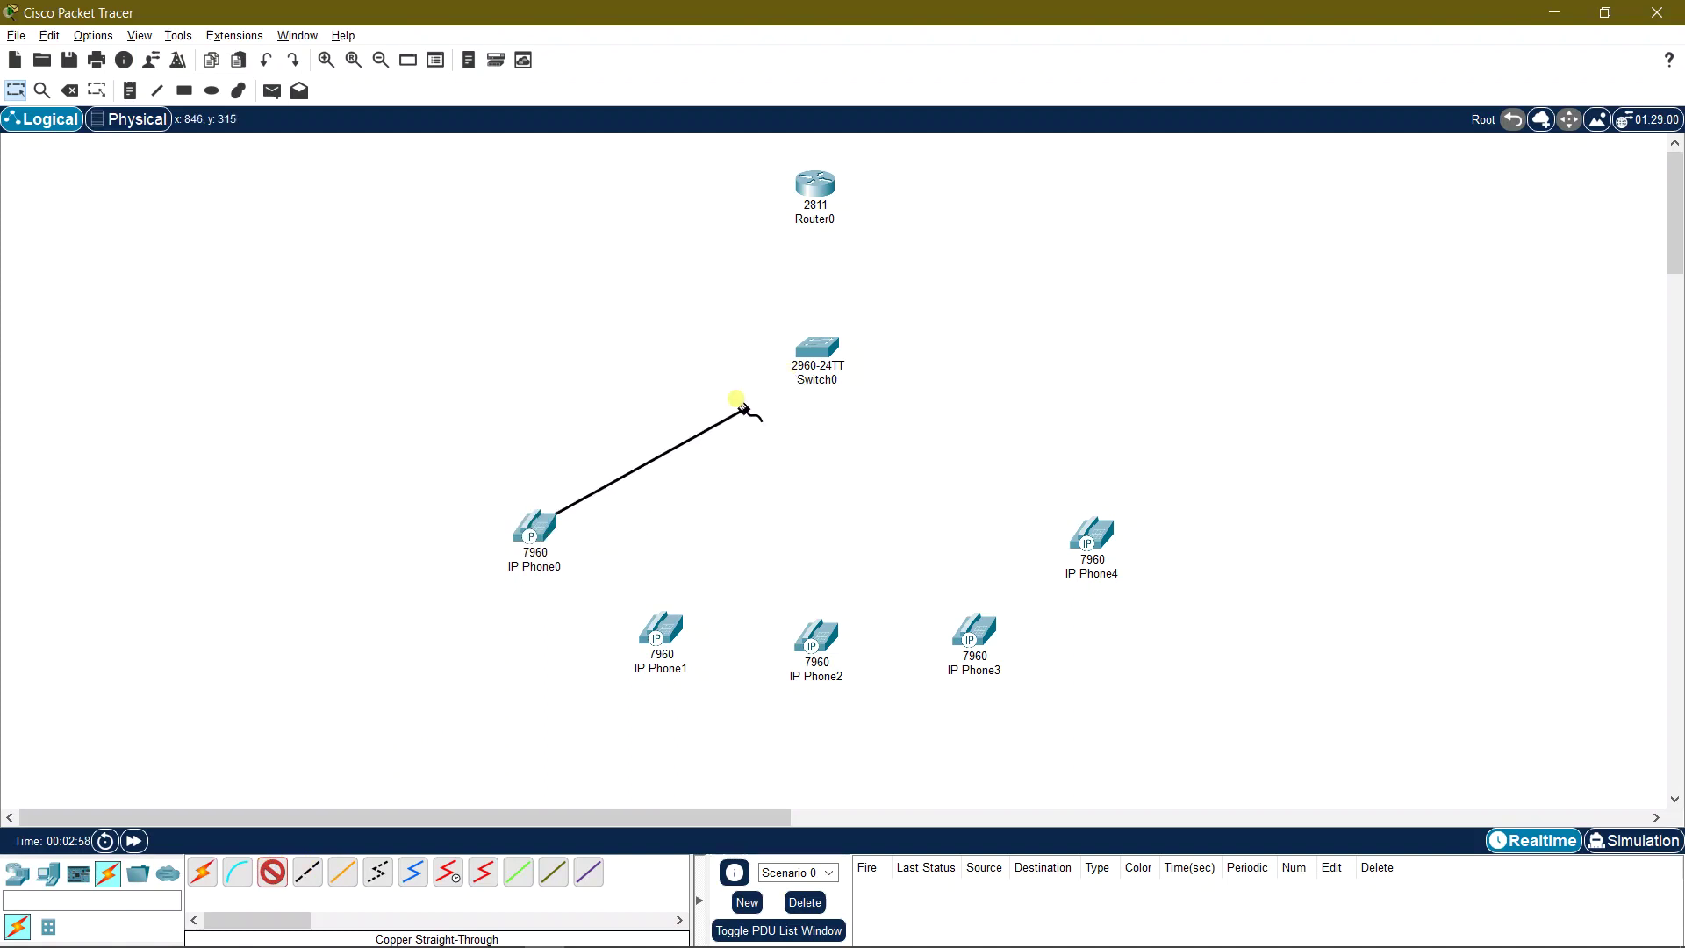
click(818, 349)
click(843, 380)
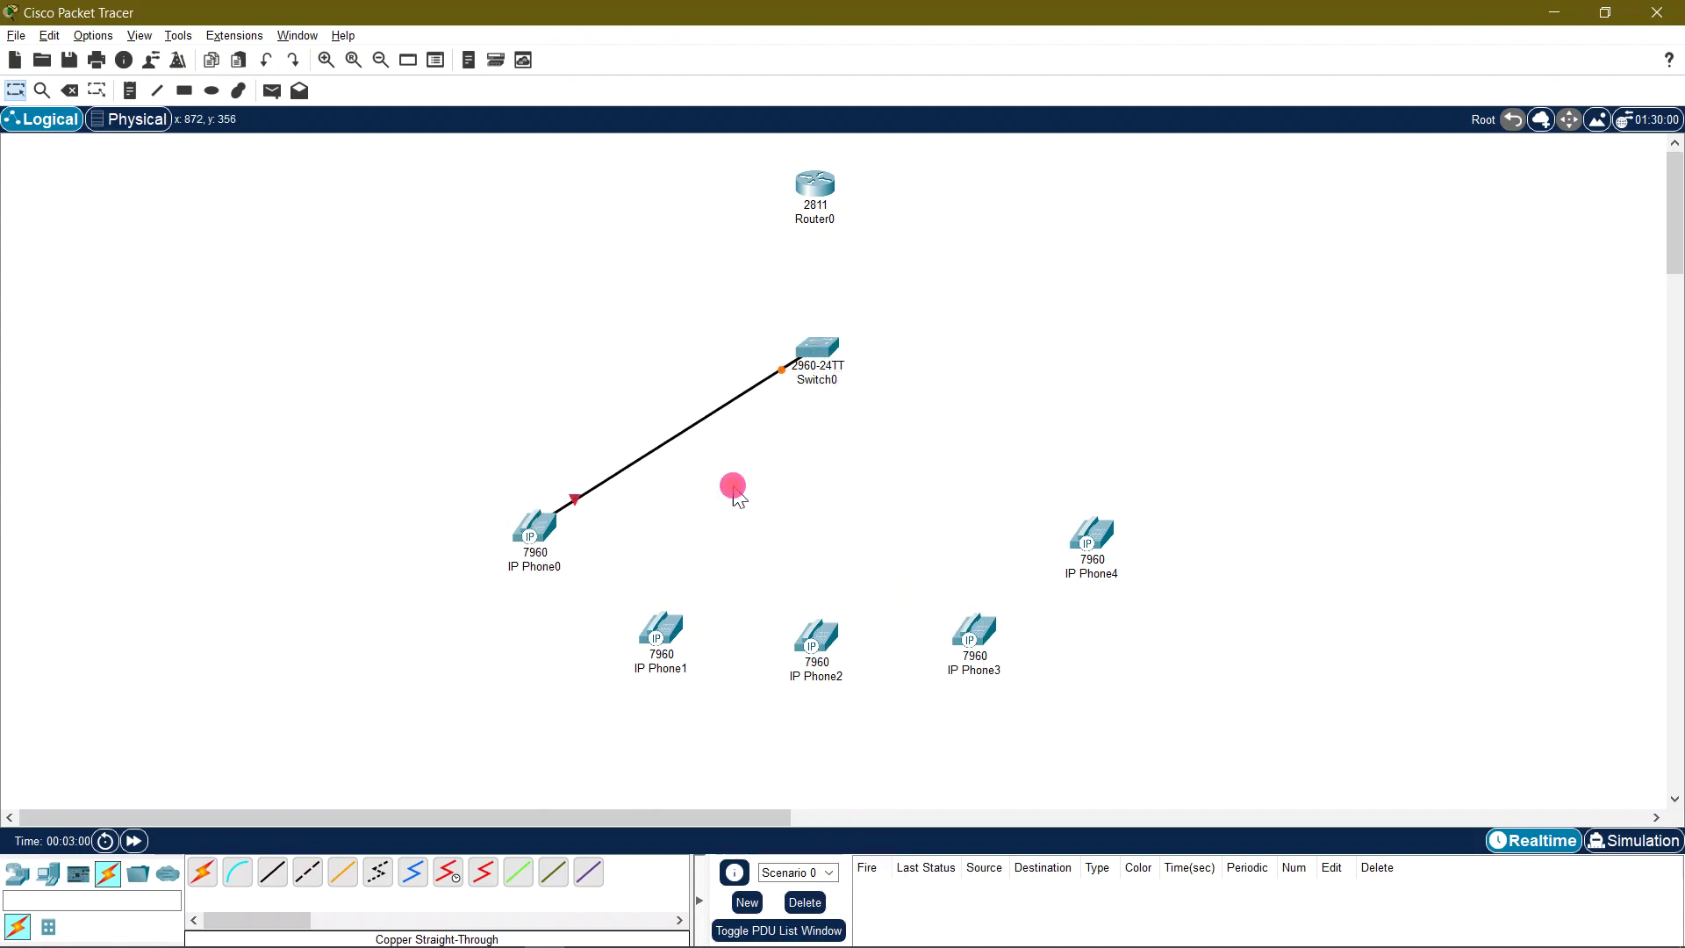
Step: Cable IP Phone1 and IP Phone2 to Switch0 FastEthernet0/2 and FastEthernet0/3
click(272, 871)
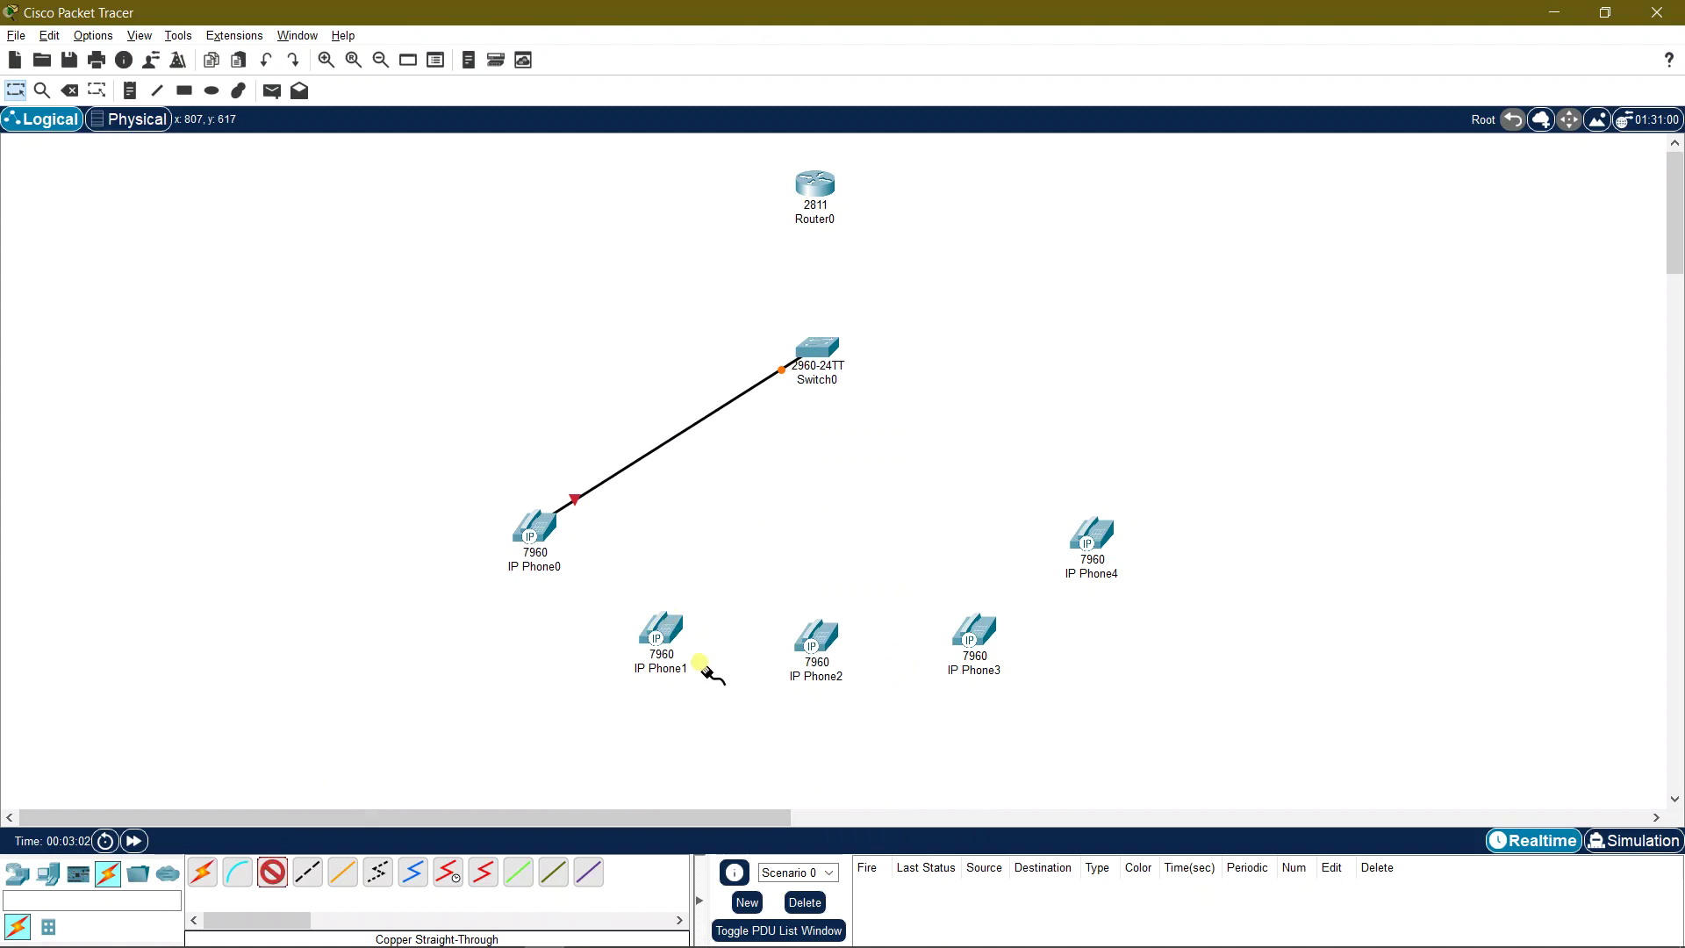
click(660, 628)
click(708, 644)
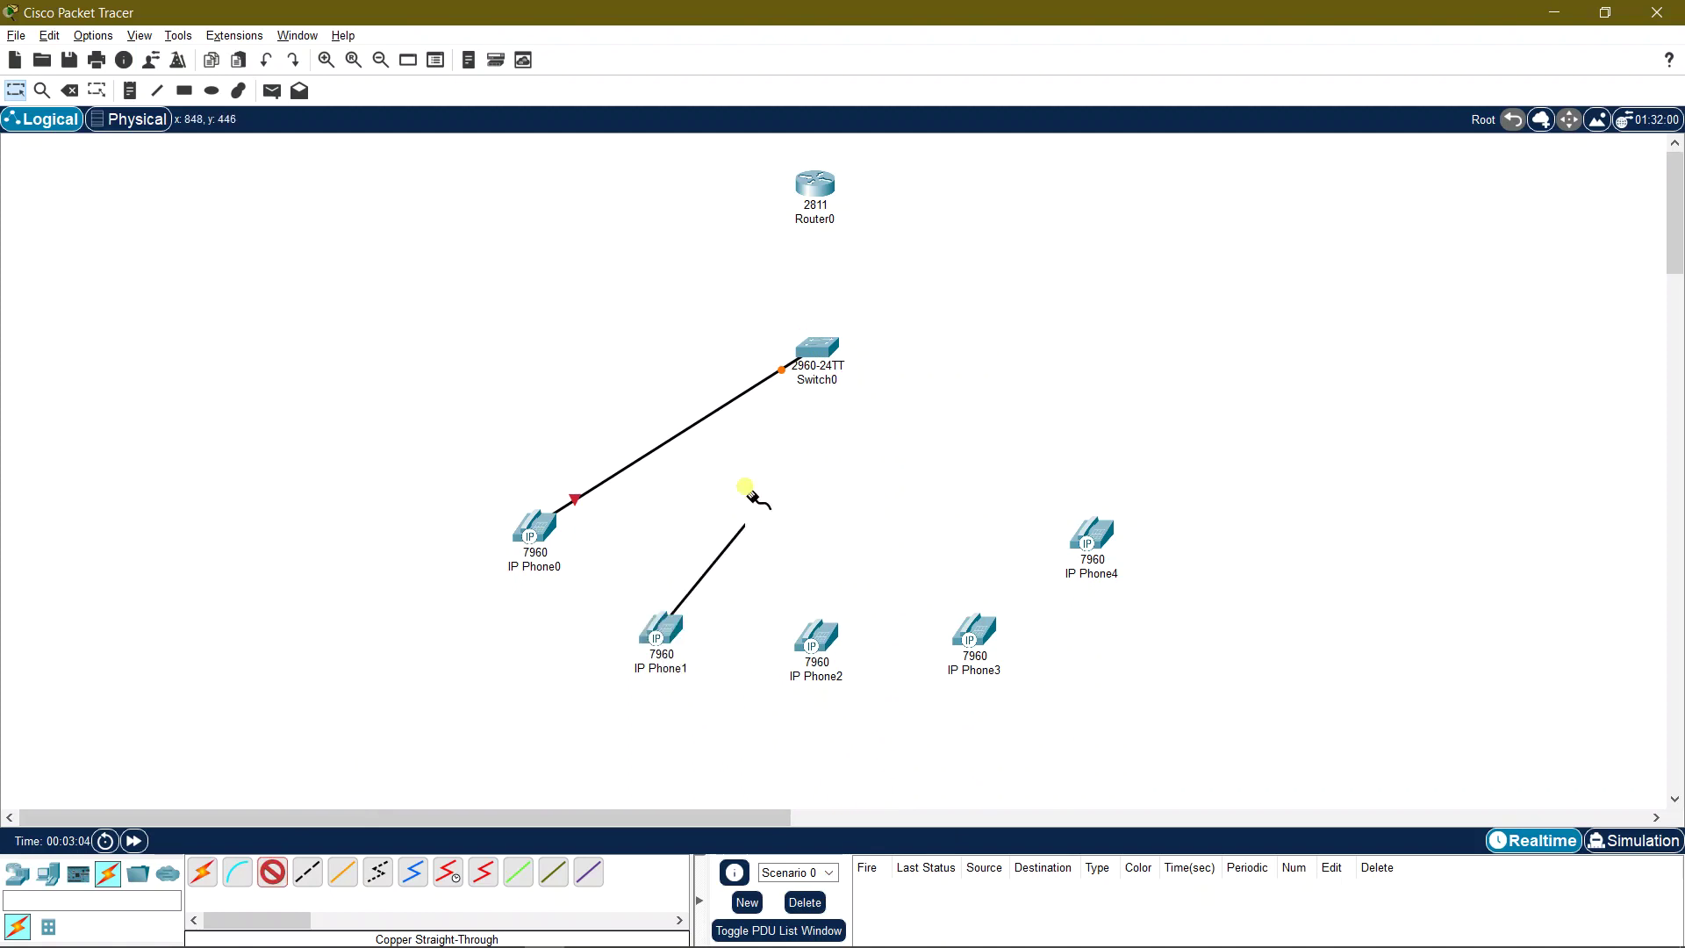
click(819, 351)
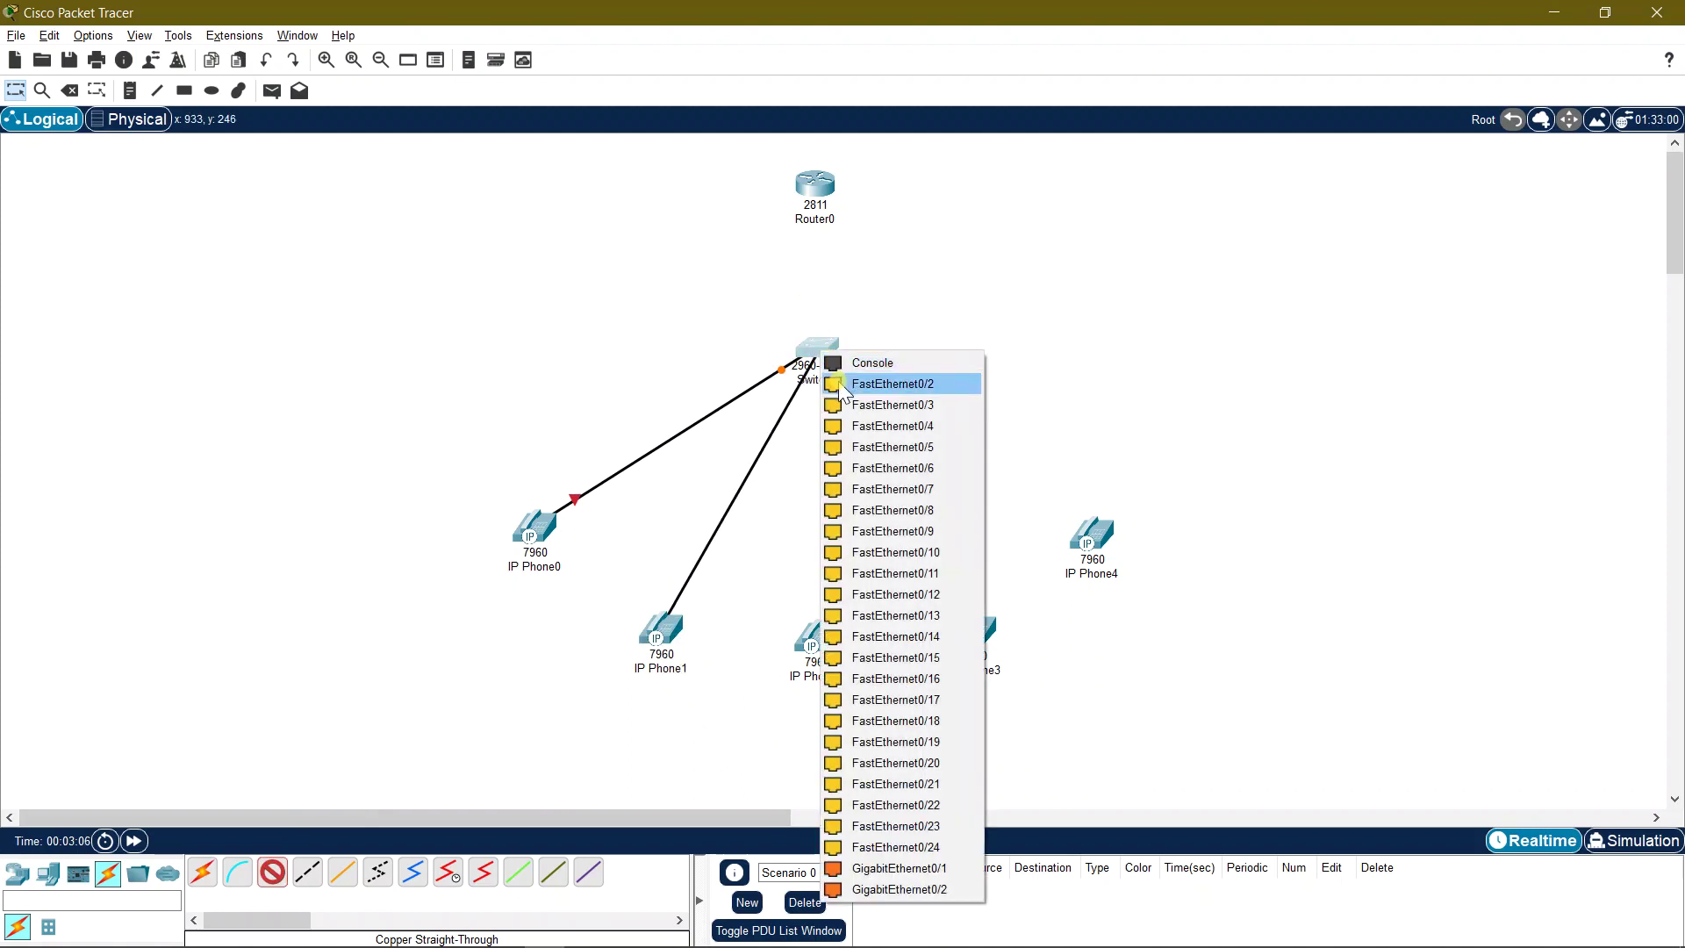
click(844, 384)
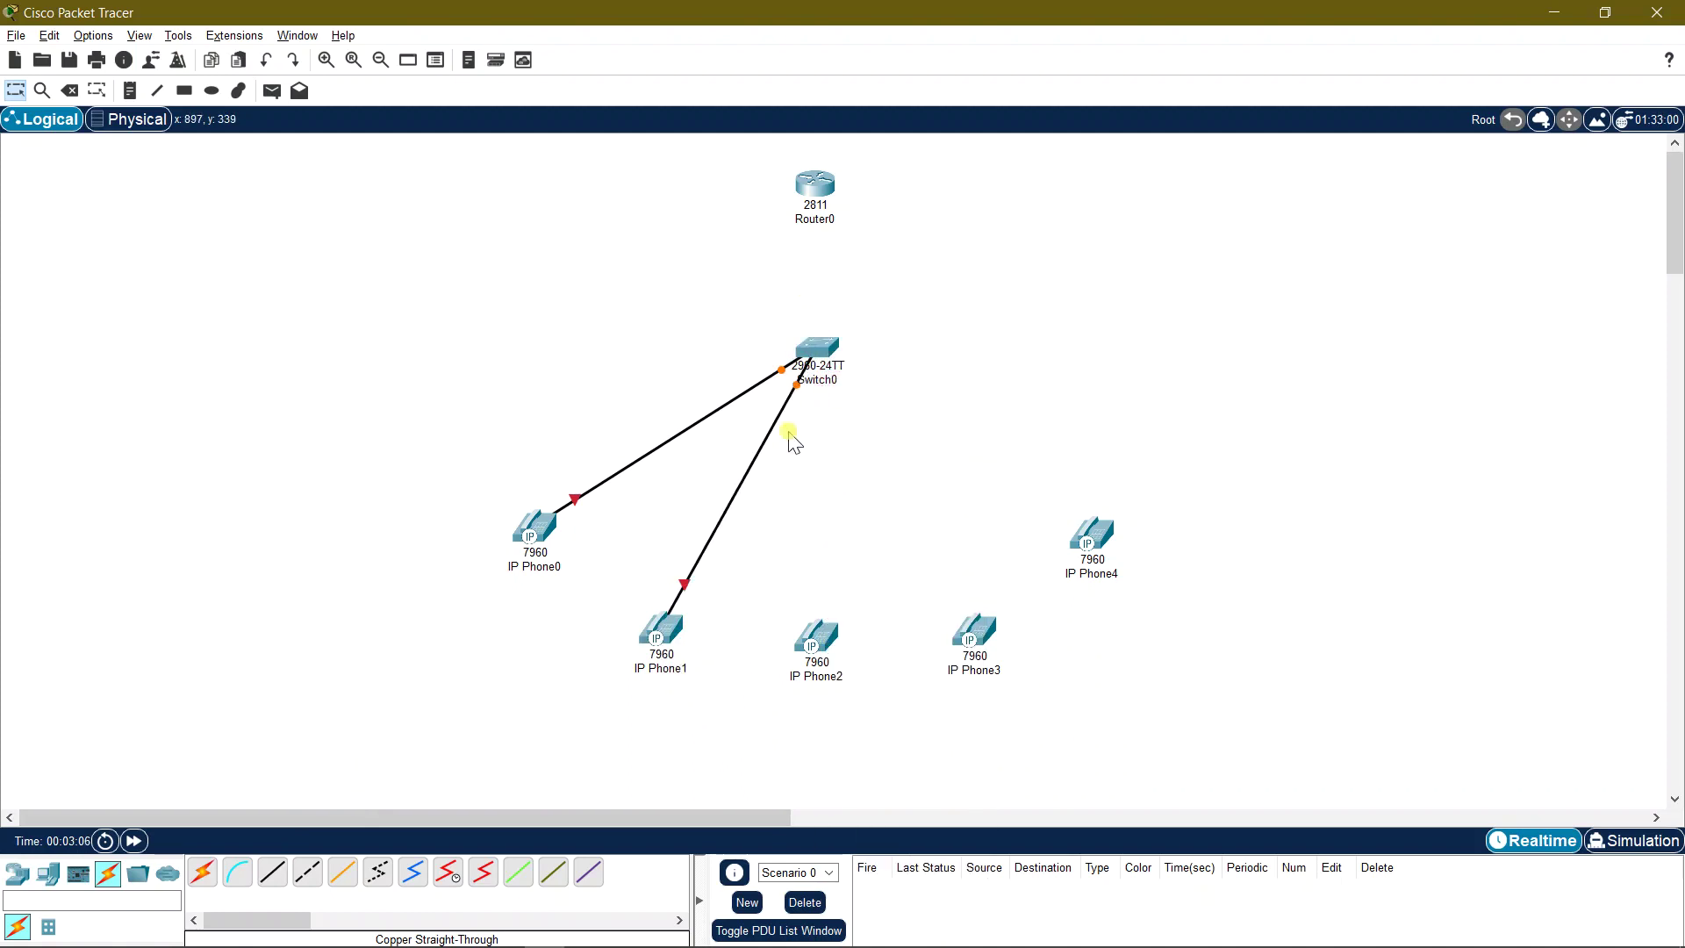
click(272, 872)
click(818, 634)
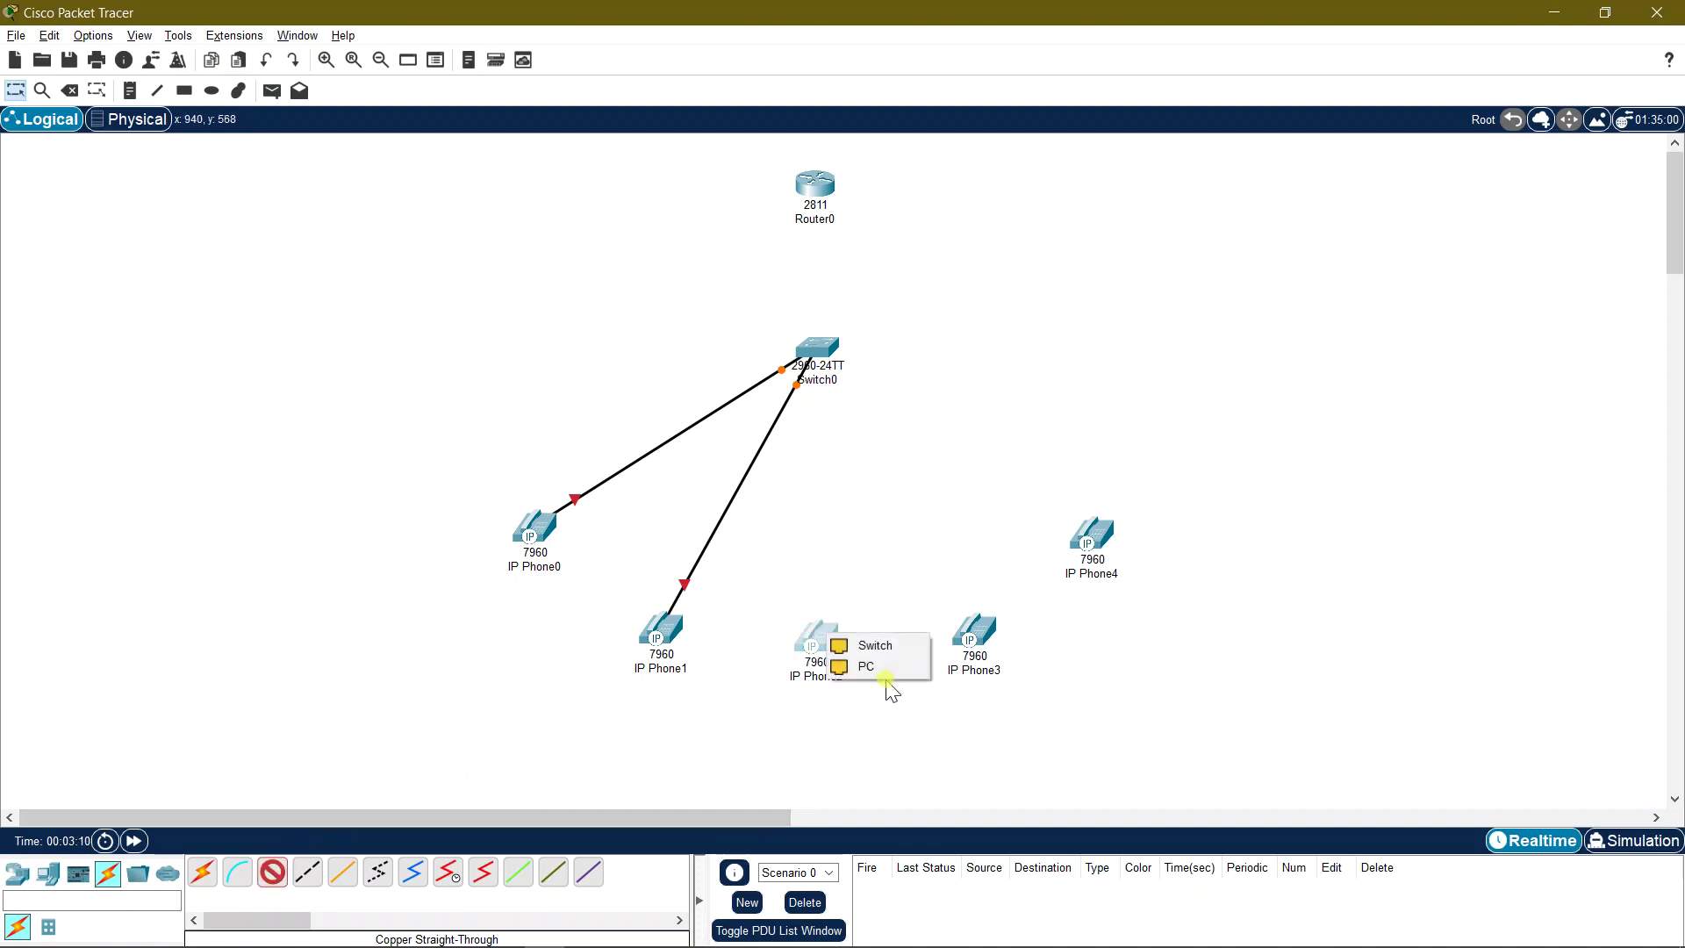
click(870, 646)
click(816, 345)
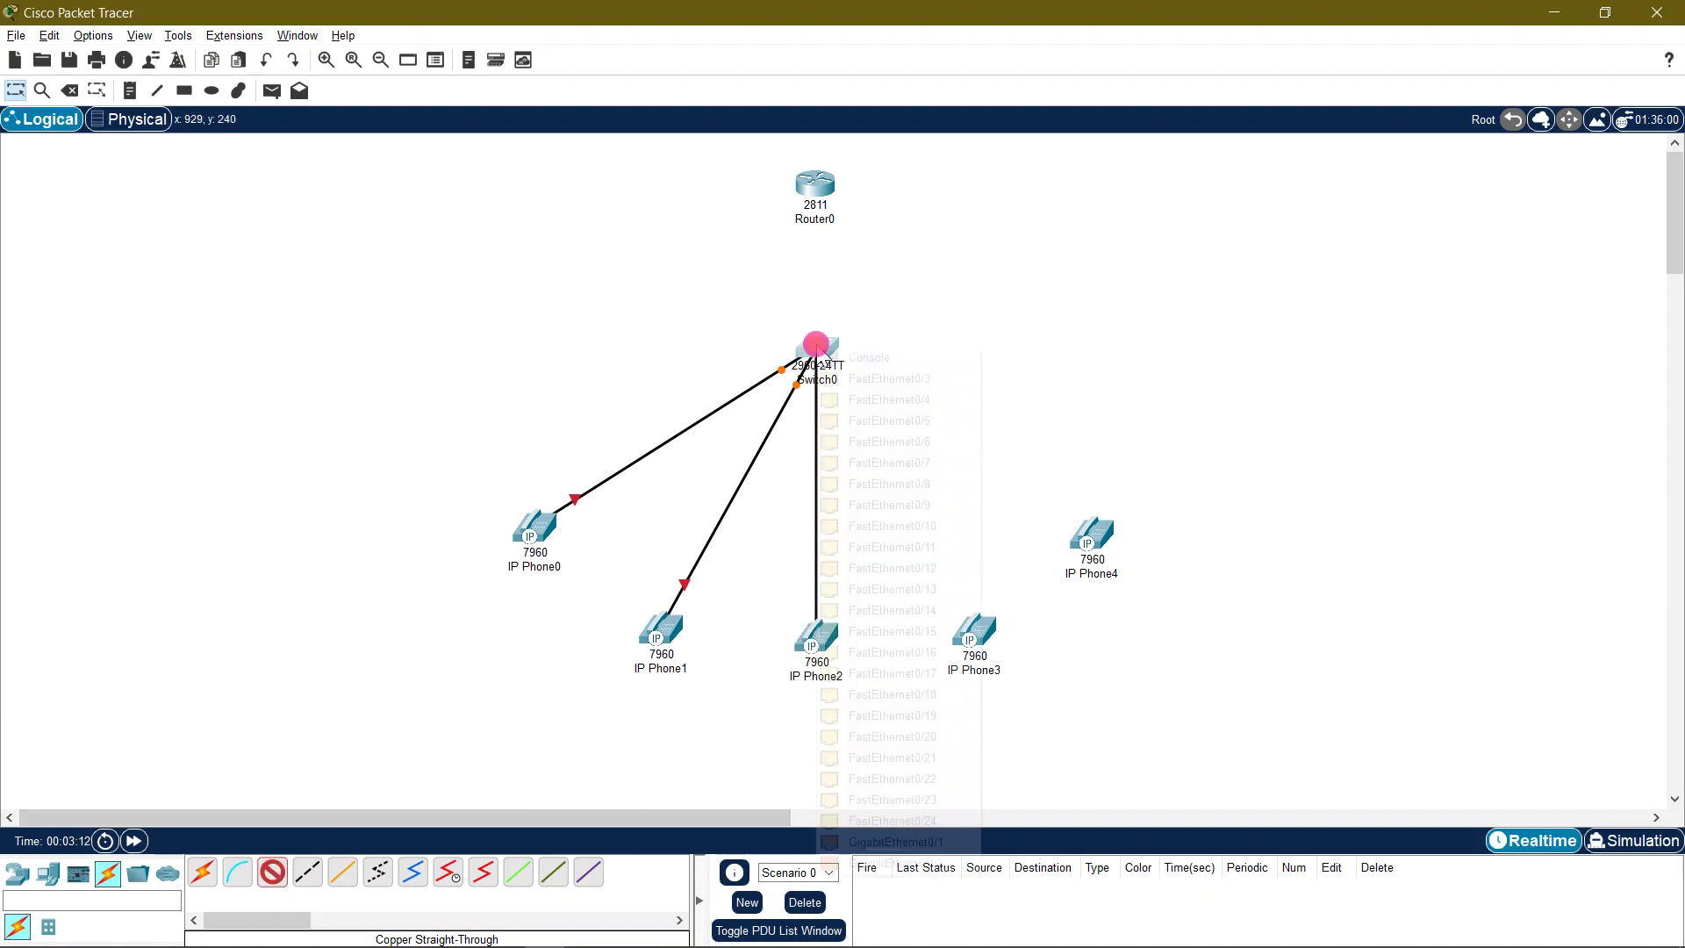
click(856, 378)
Step: Cable IP Phone3 and IP Phone4 to the next free Switch0 ports
click(270, 871)
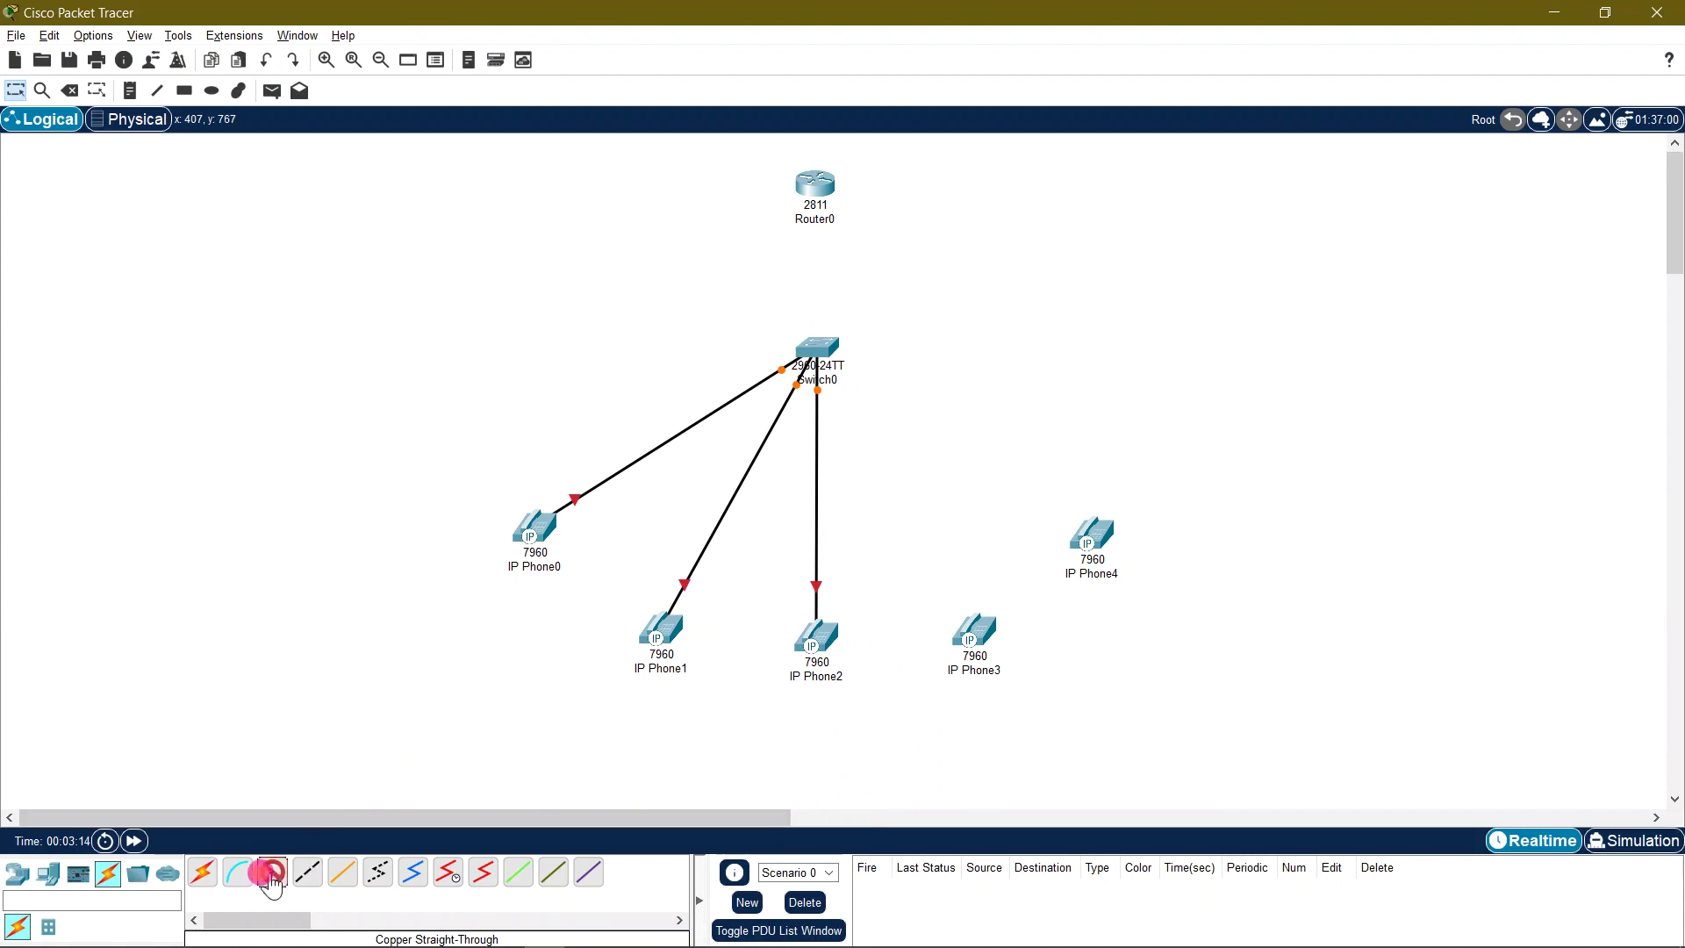
click(971, 627)
click(984, 621)
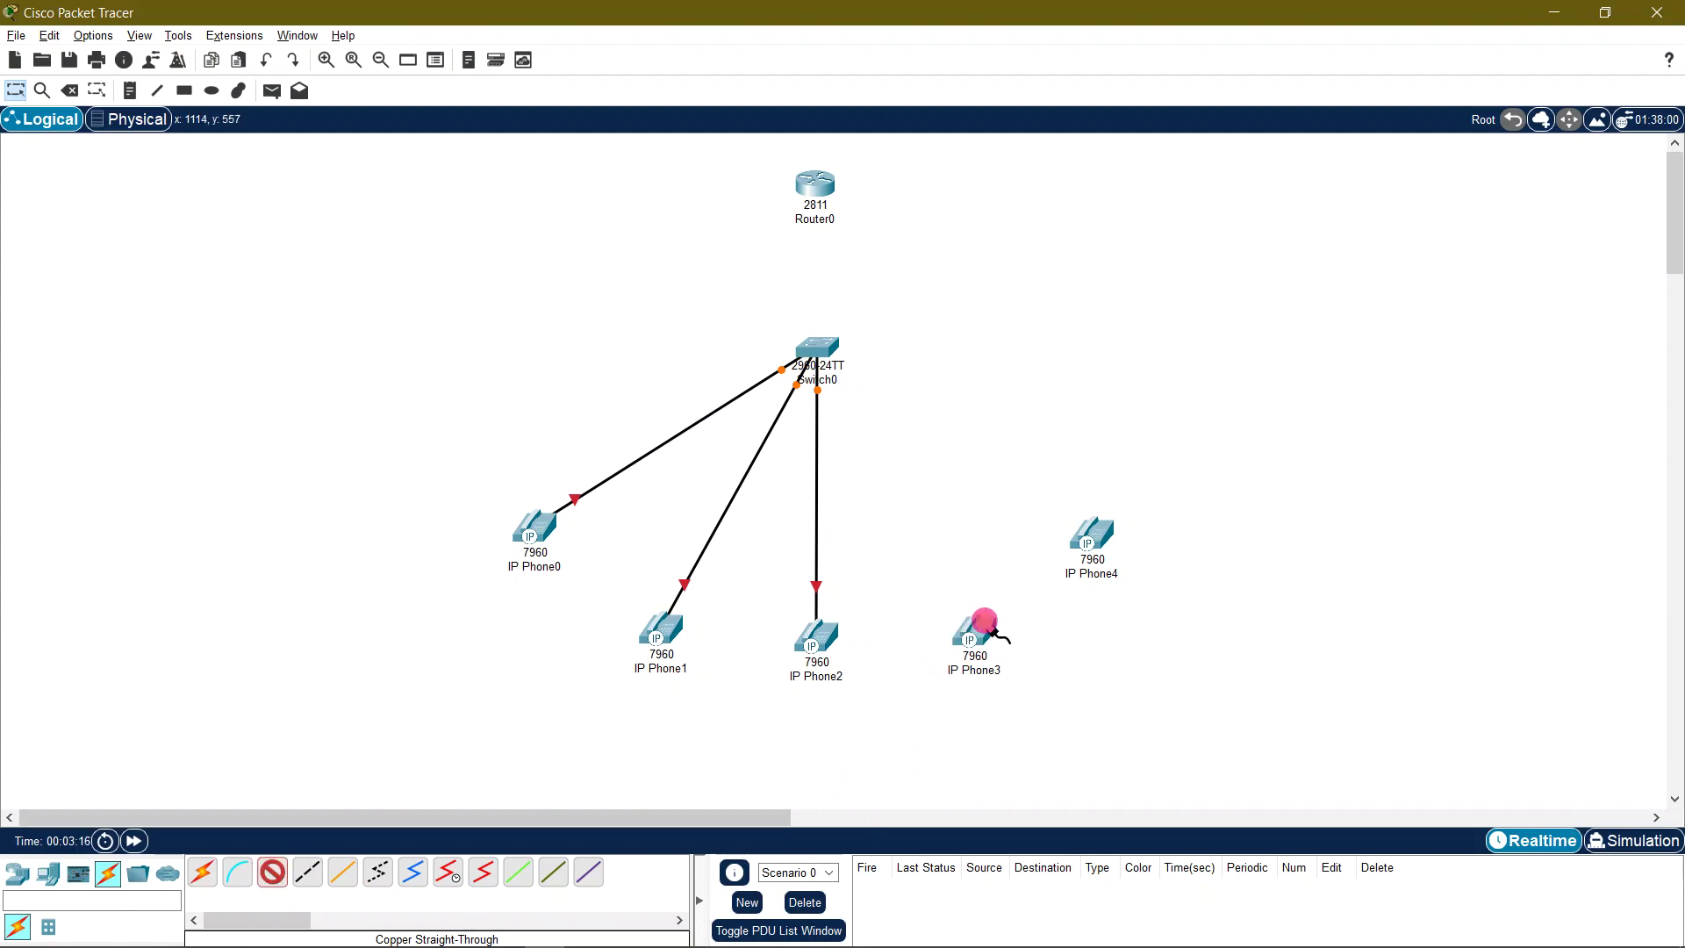
click(802, 339)
click(864, 455)
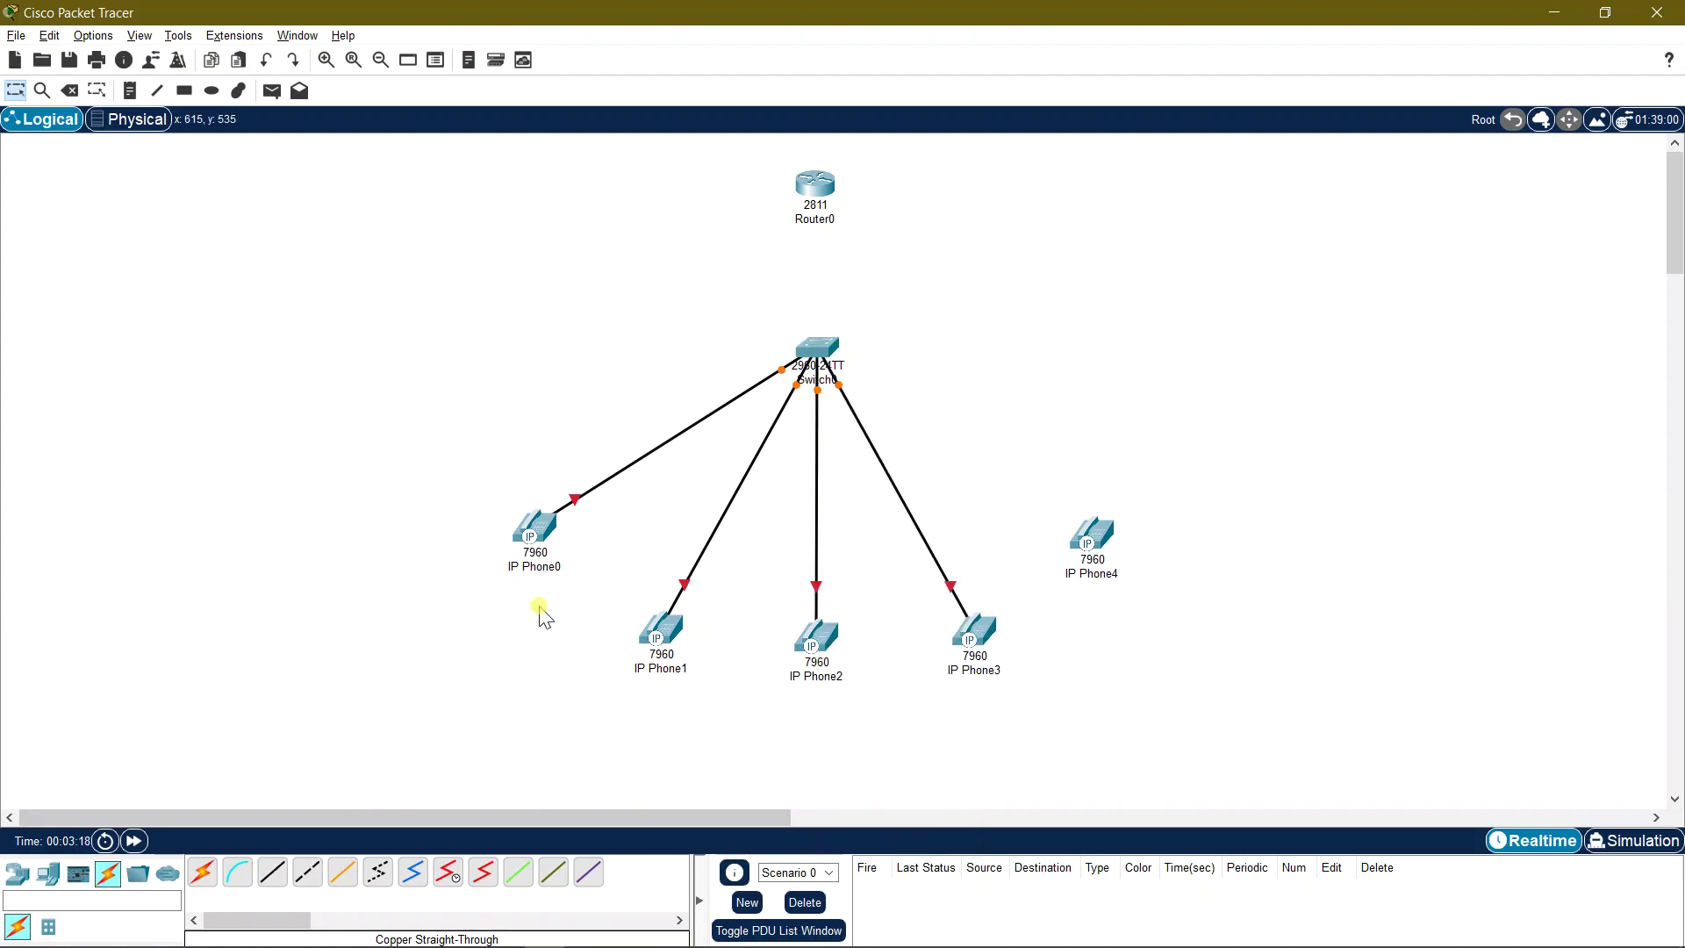
click(272, 871)
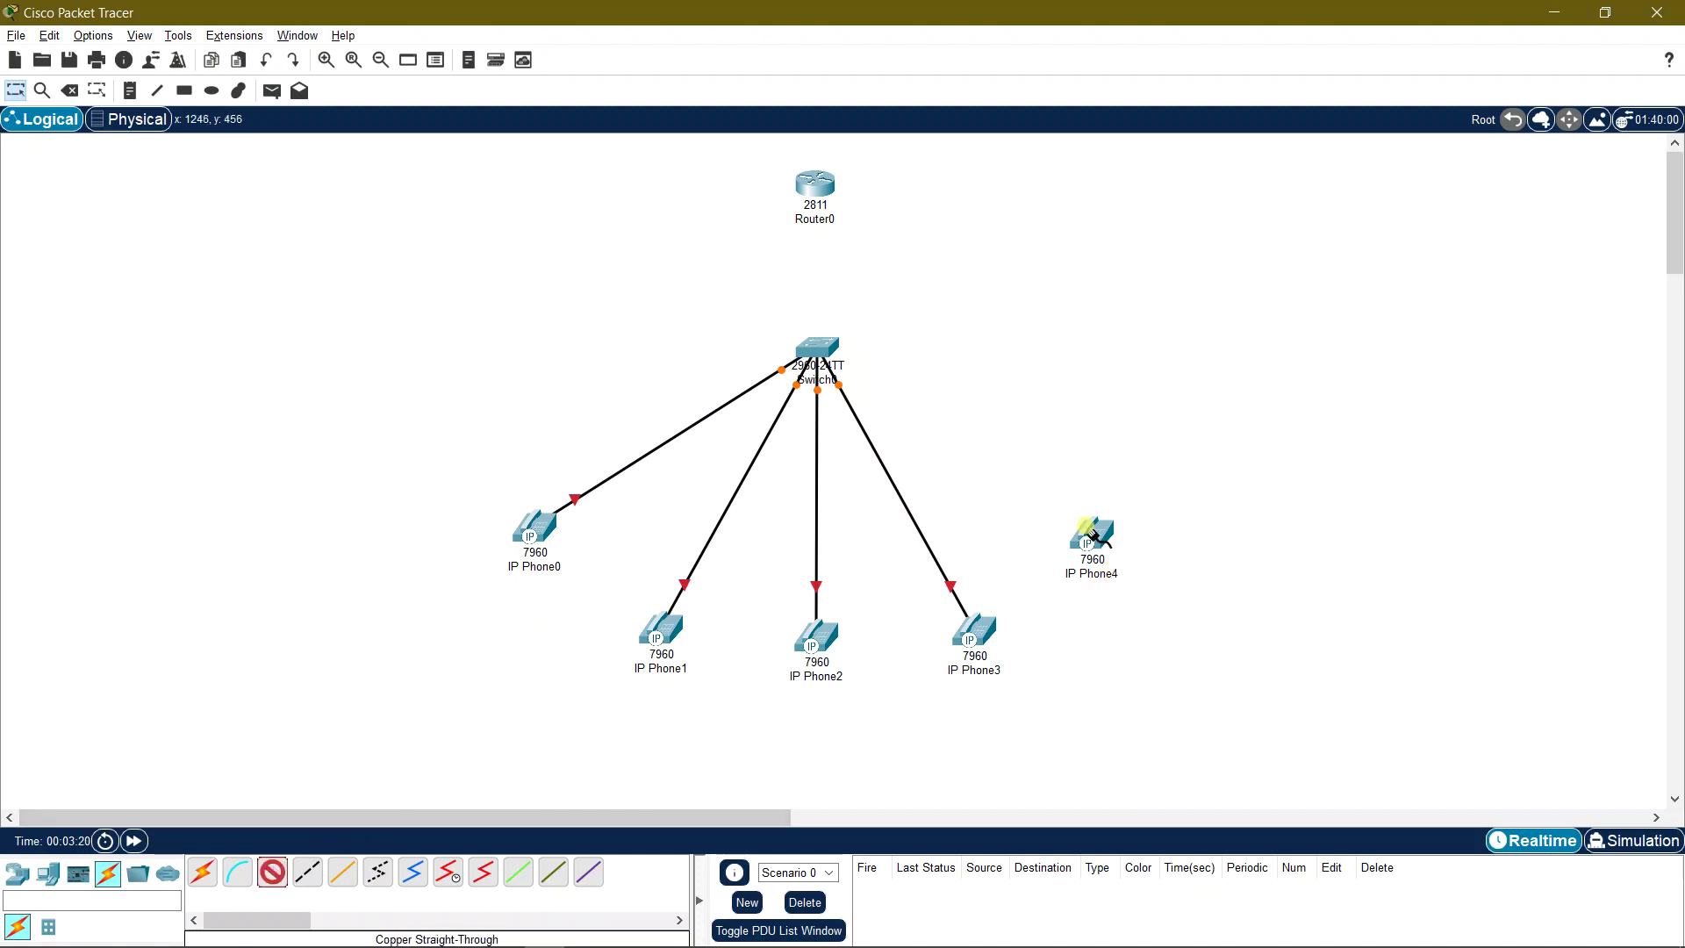
click(1093, 533)
click(1140, 542)
click(809, 342)
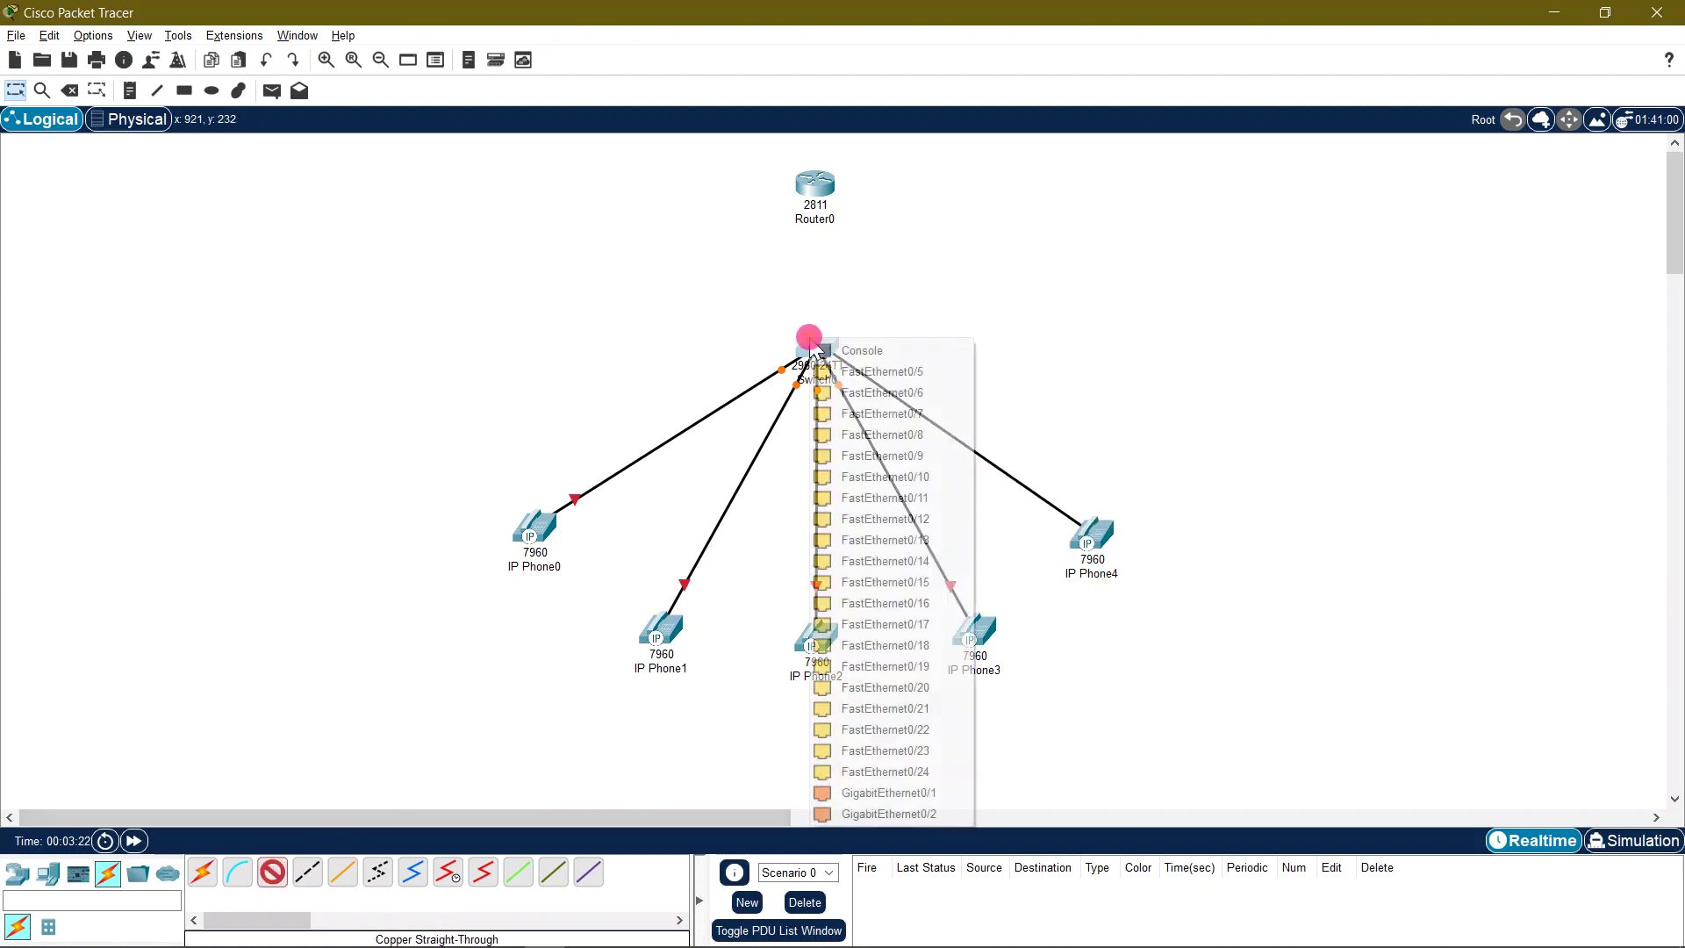
click(873, 371)
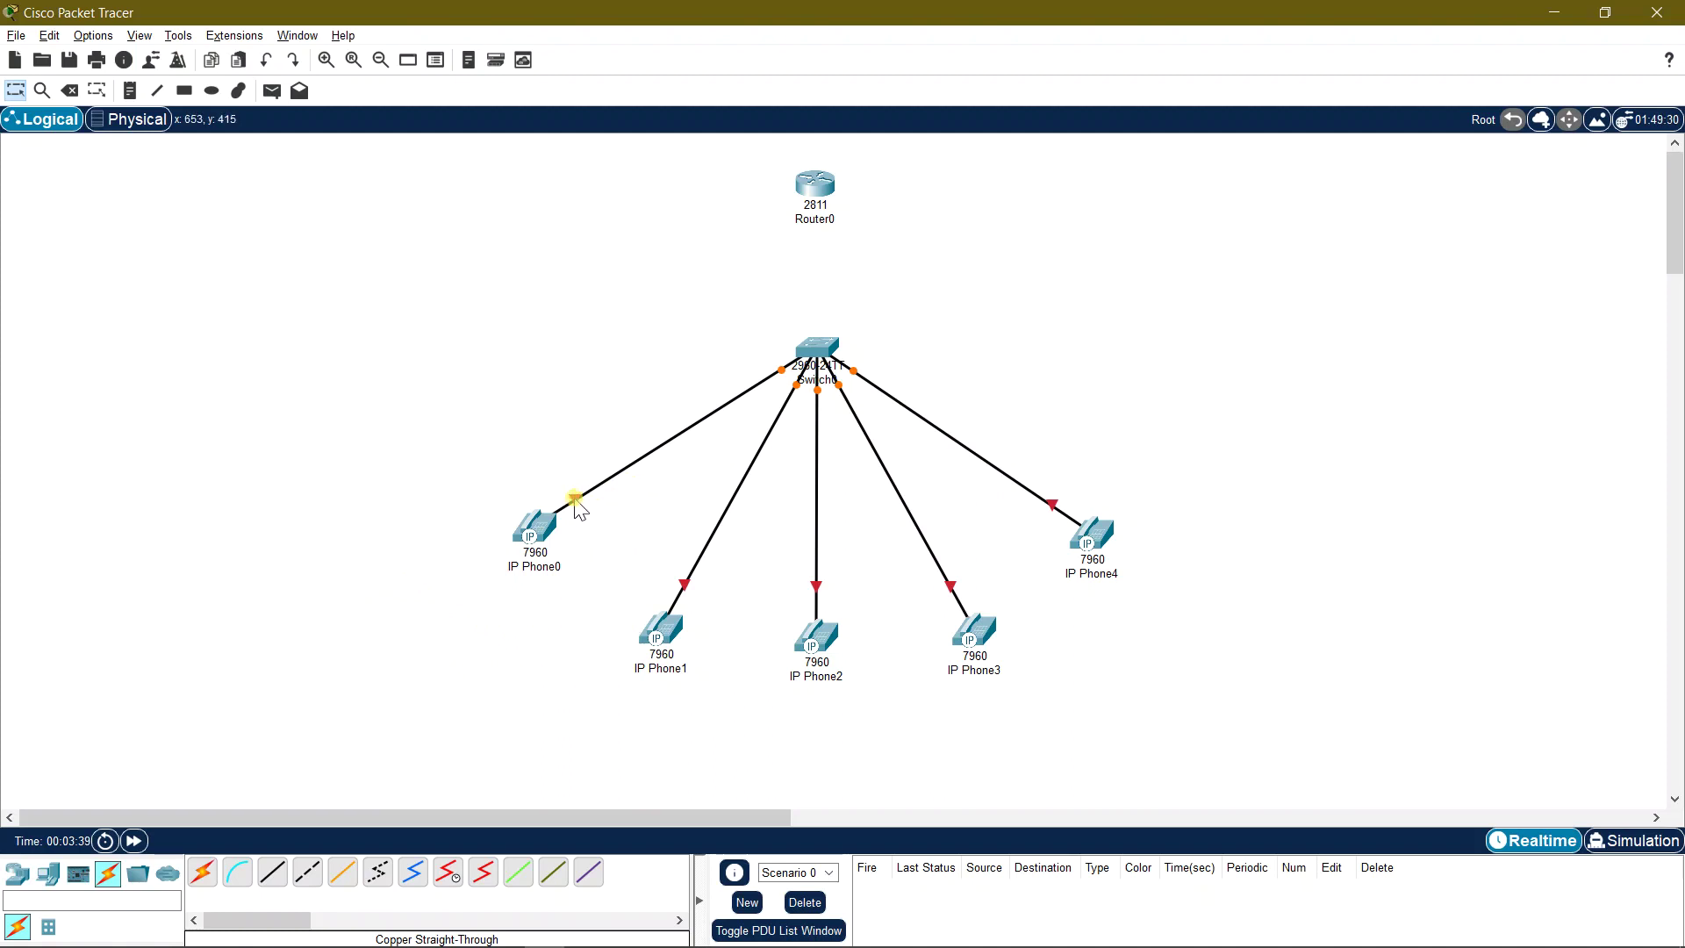
Step: Drag the power adapter onto IP Phone0's power socket on its Physical tab
click(531, 526)
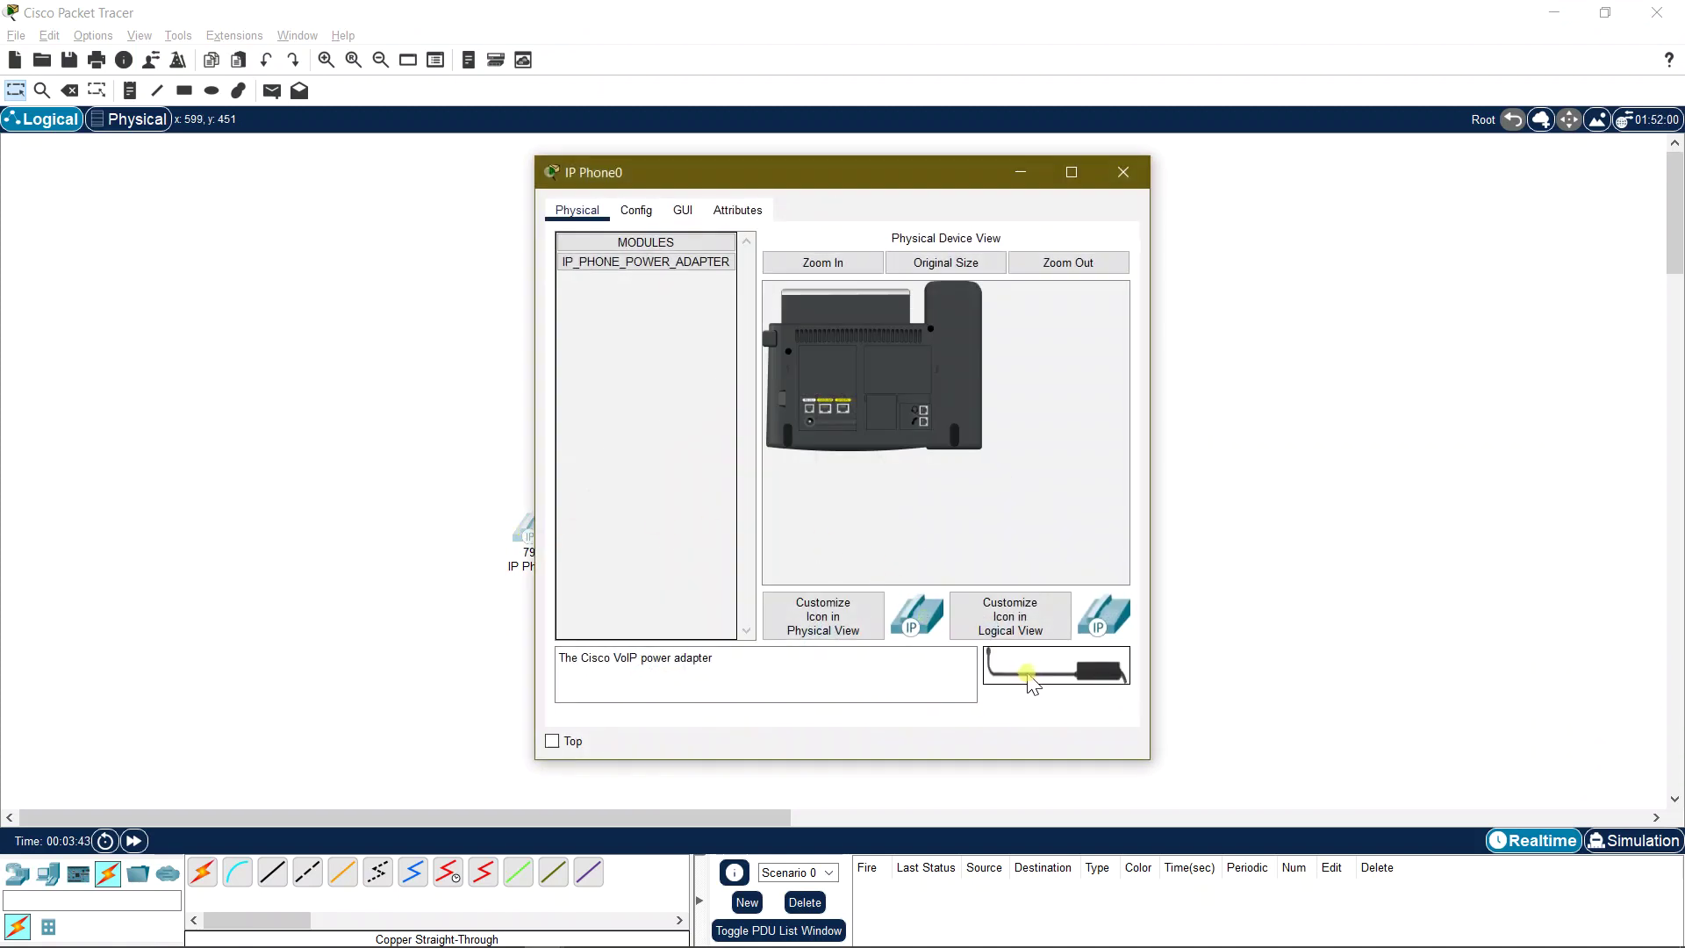
drag(1029, 675, 808, 425)
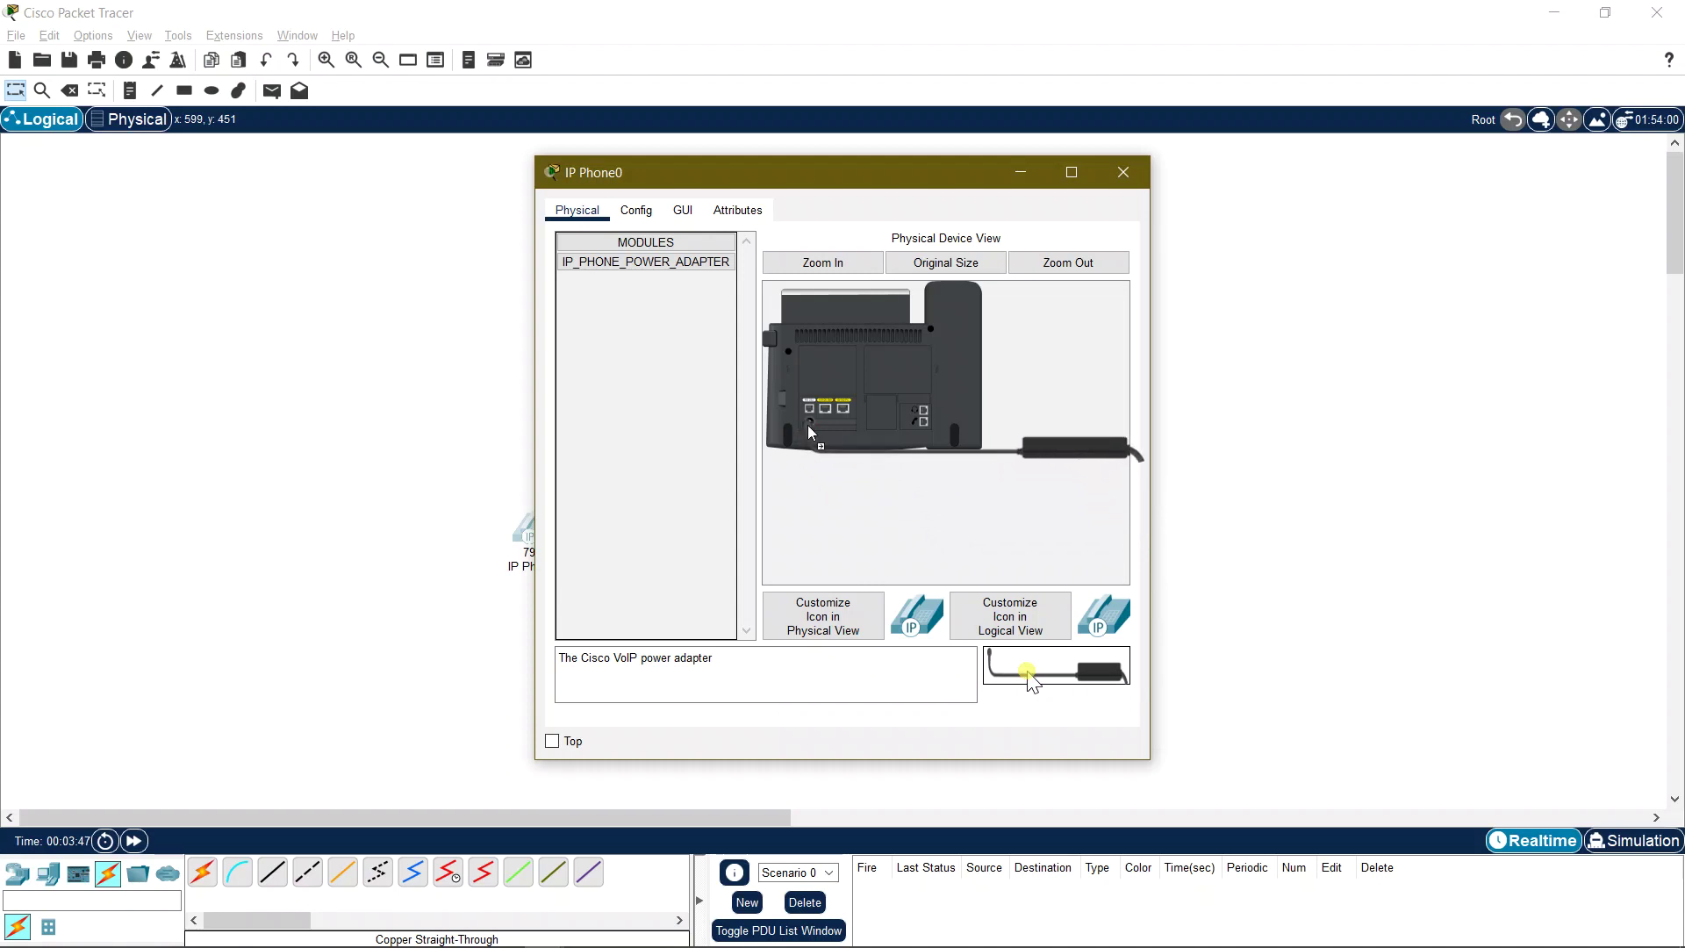
click(1111, 184)
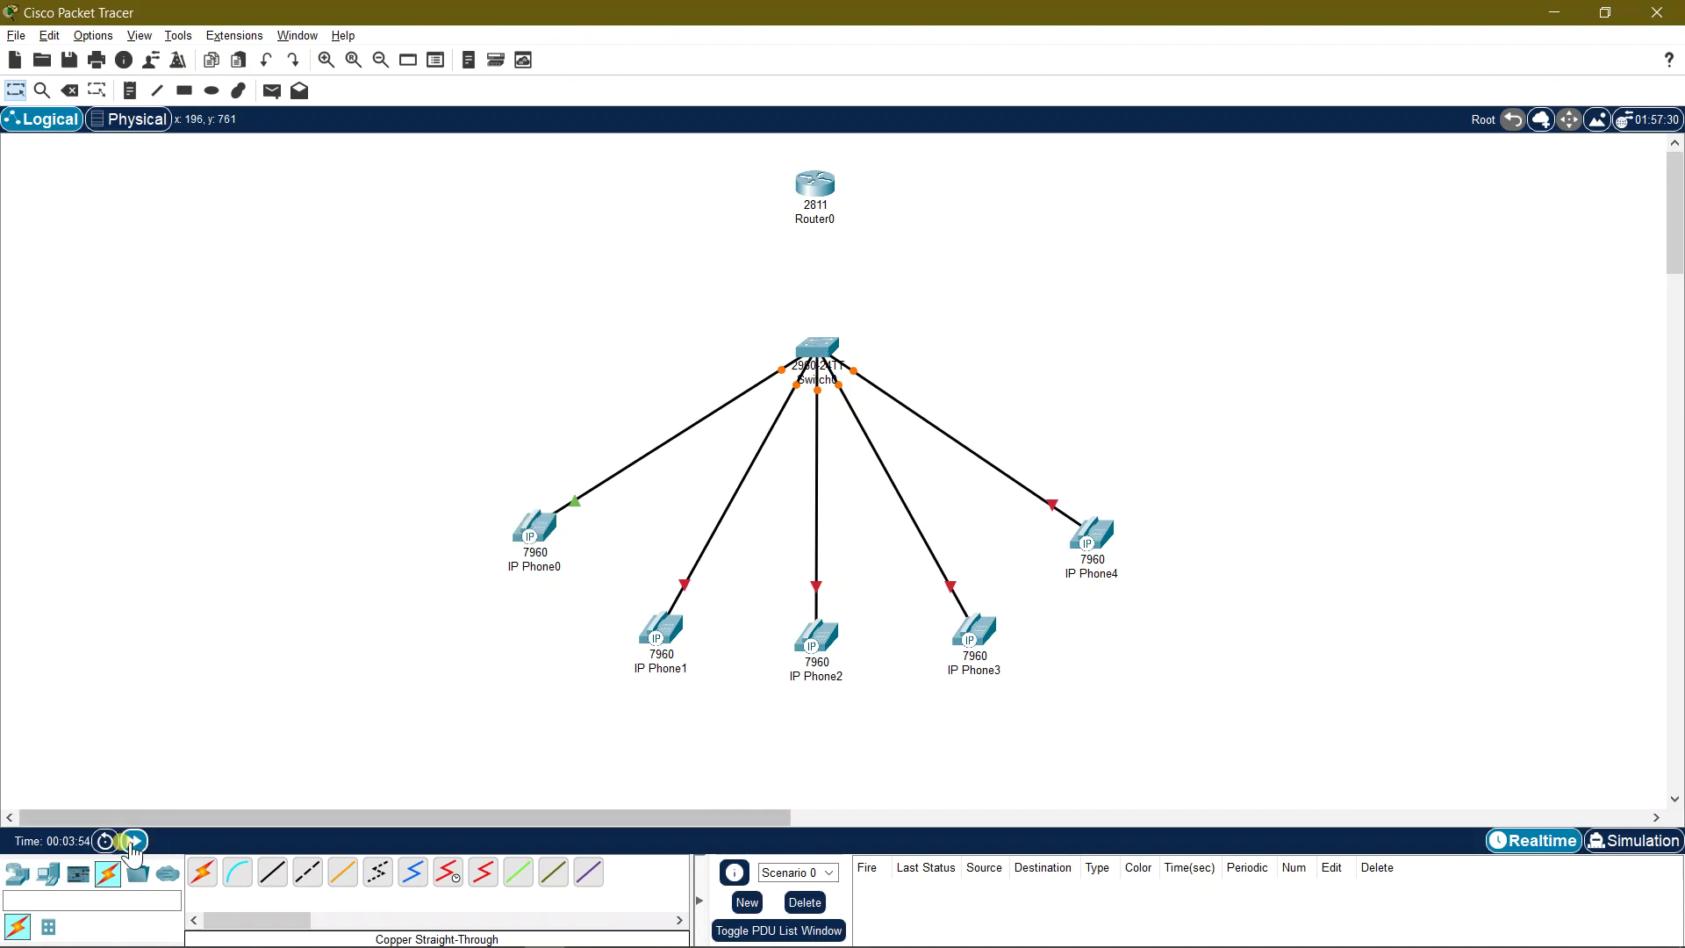
Step: Fast-forward the simulation time until IP Phone0's link turns green
click(133, 840)
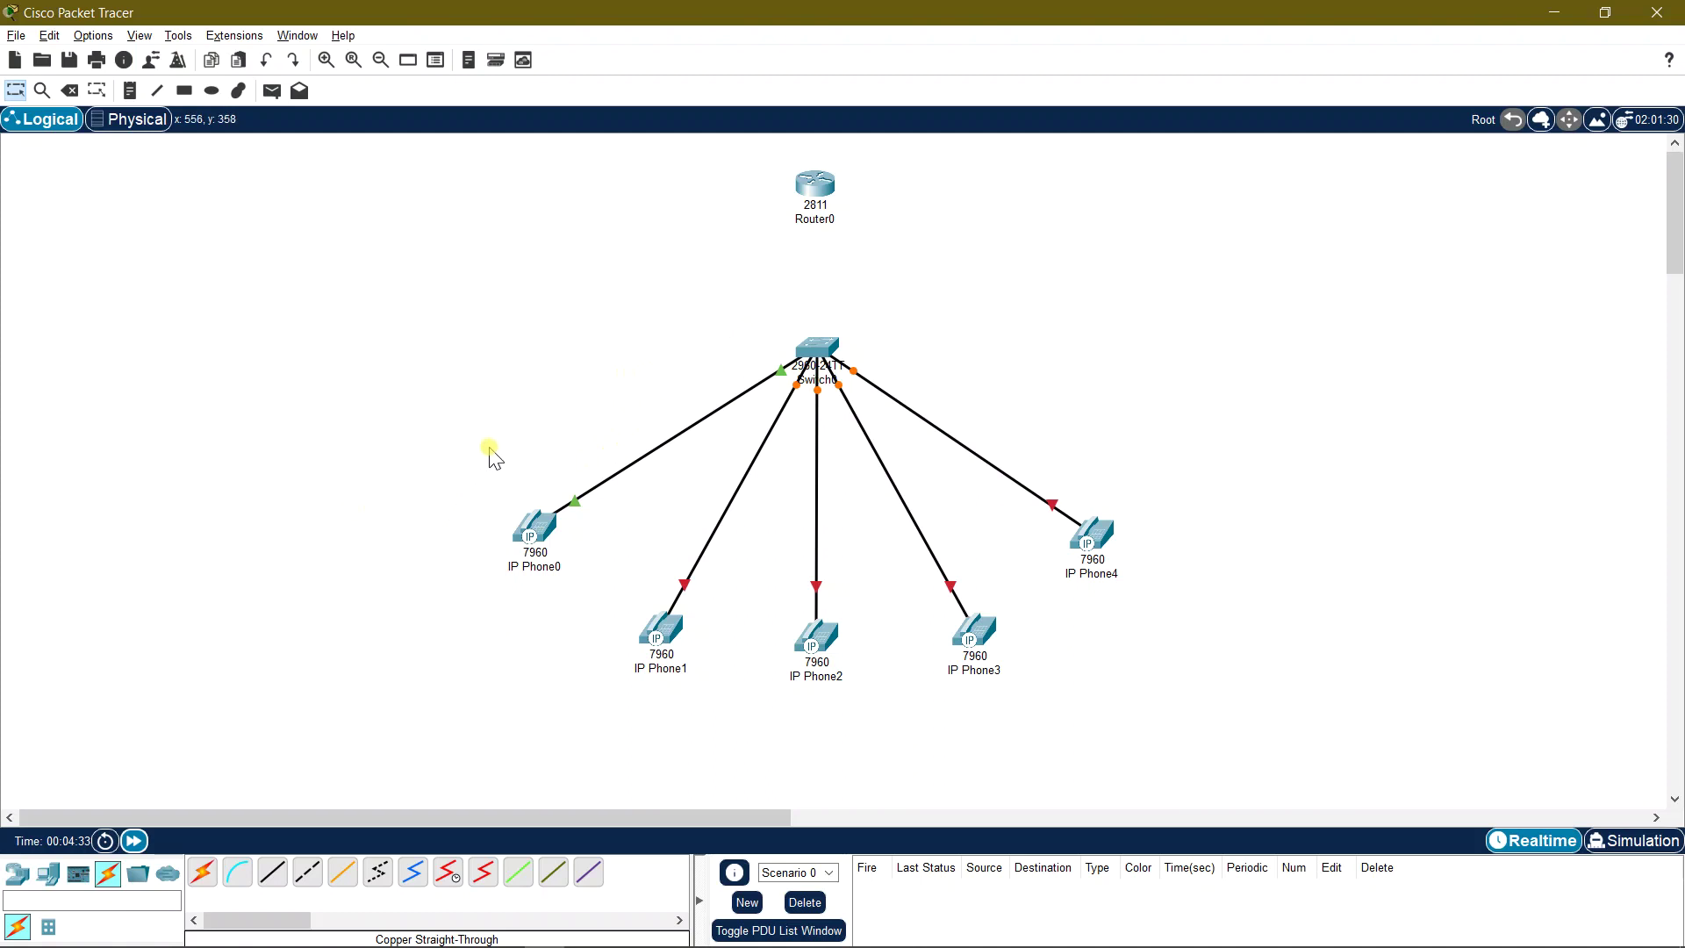
Step: Plug power adapters into IP Phone1 and IP Phone2
click(660, 644)
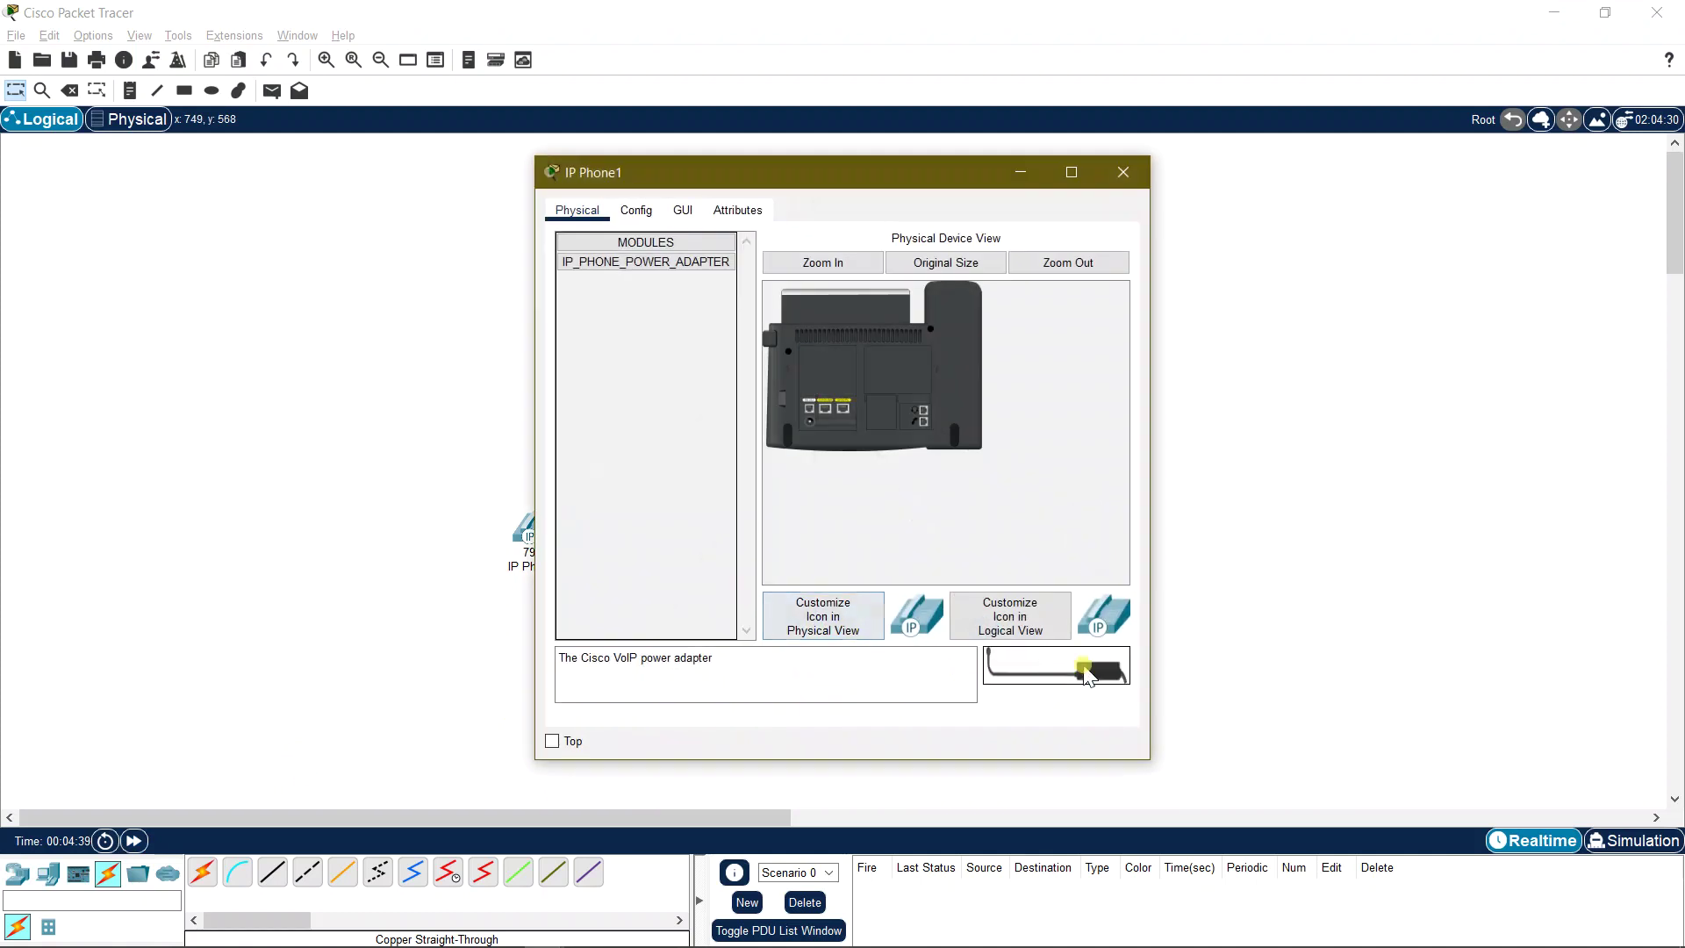
drag(1086, 668, 809, 418)
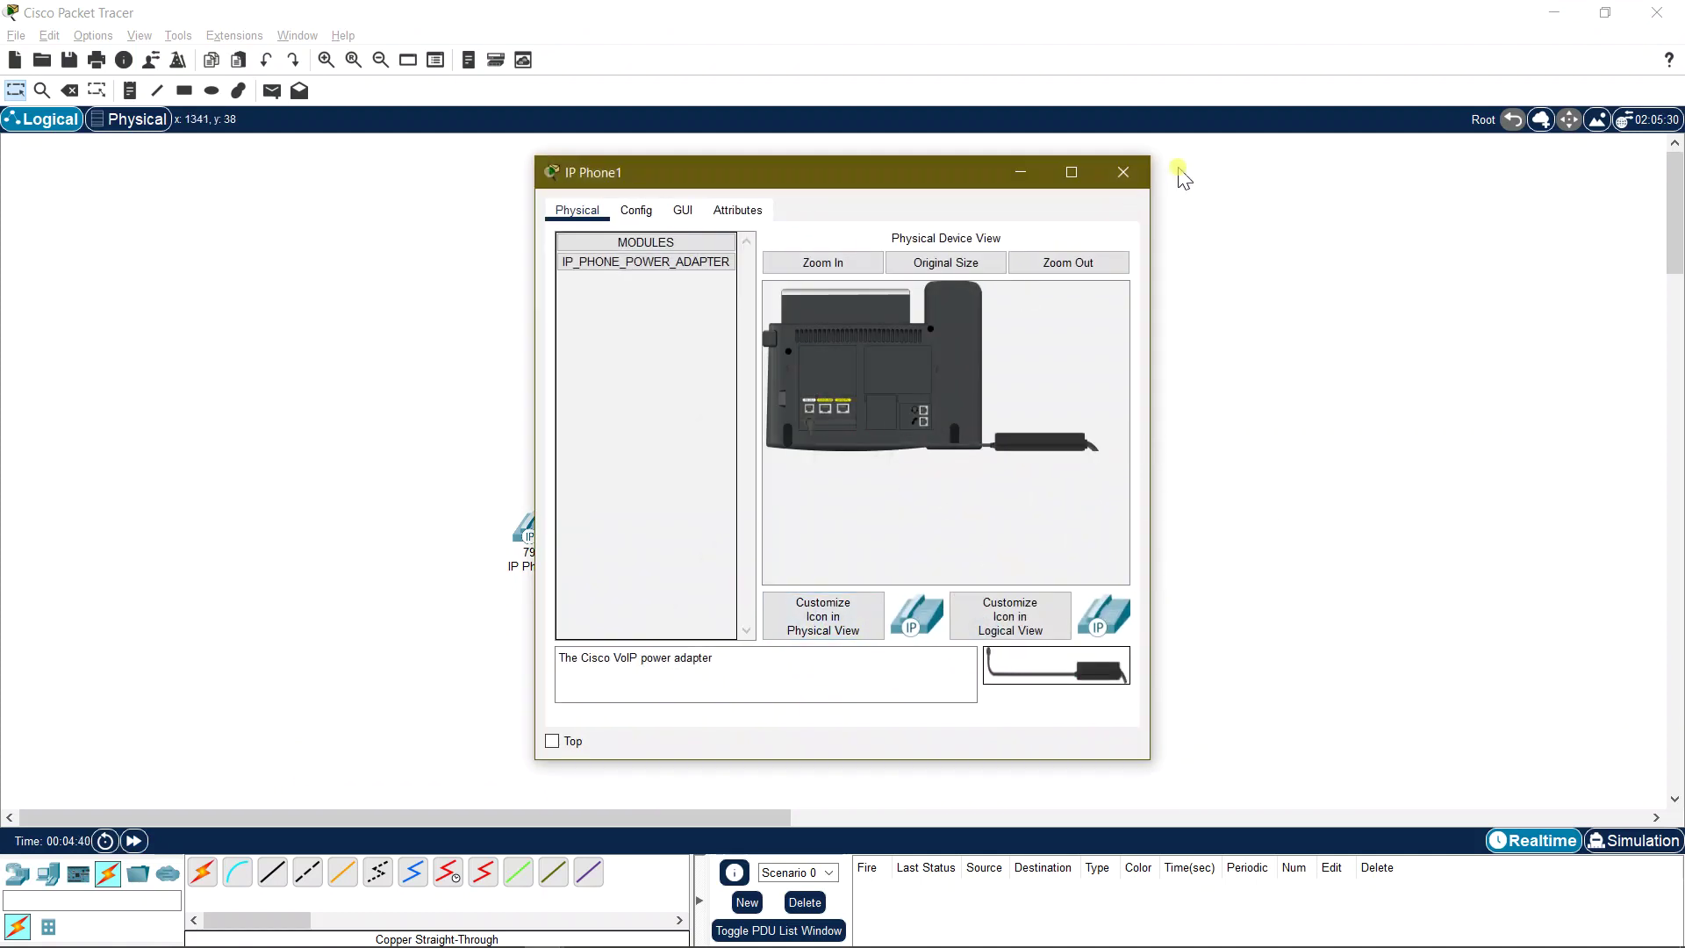
click(1124, 173)
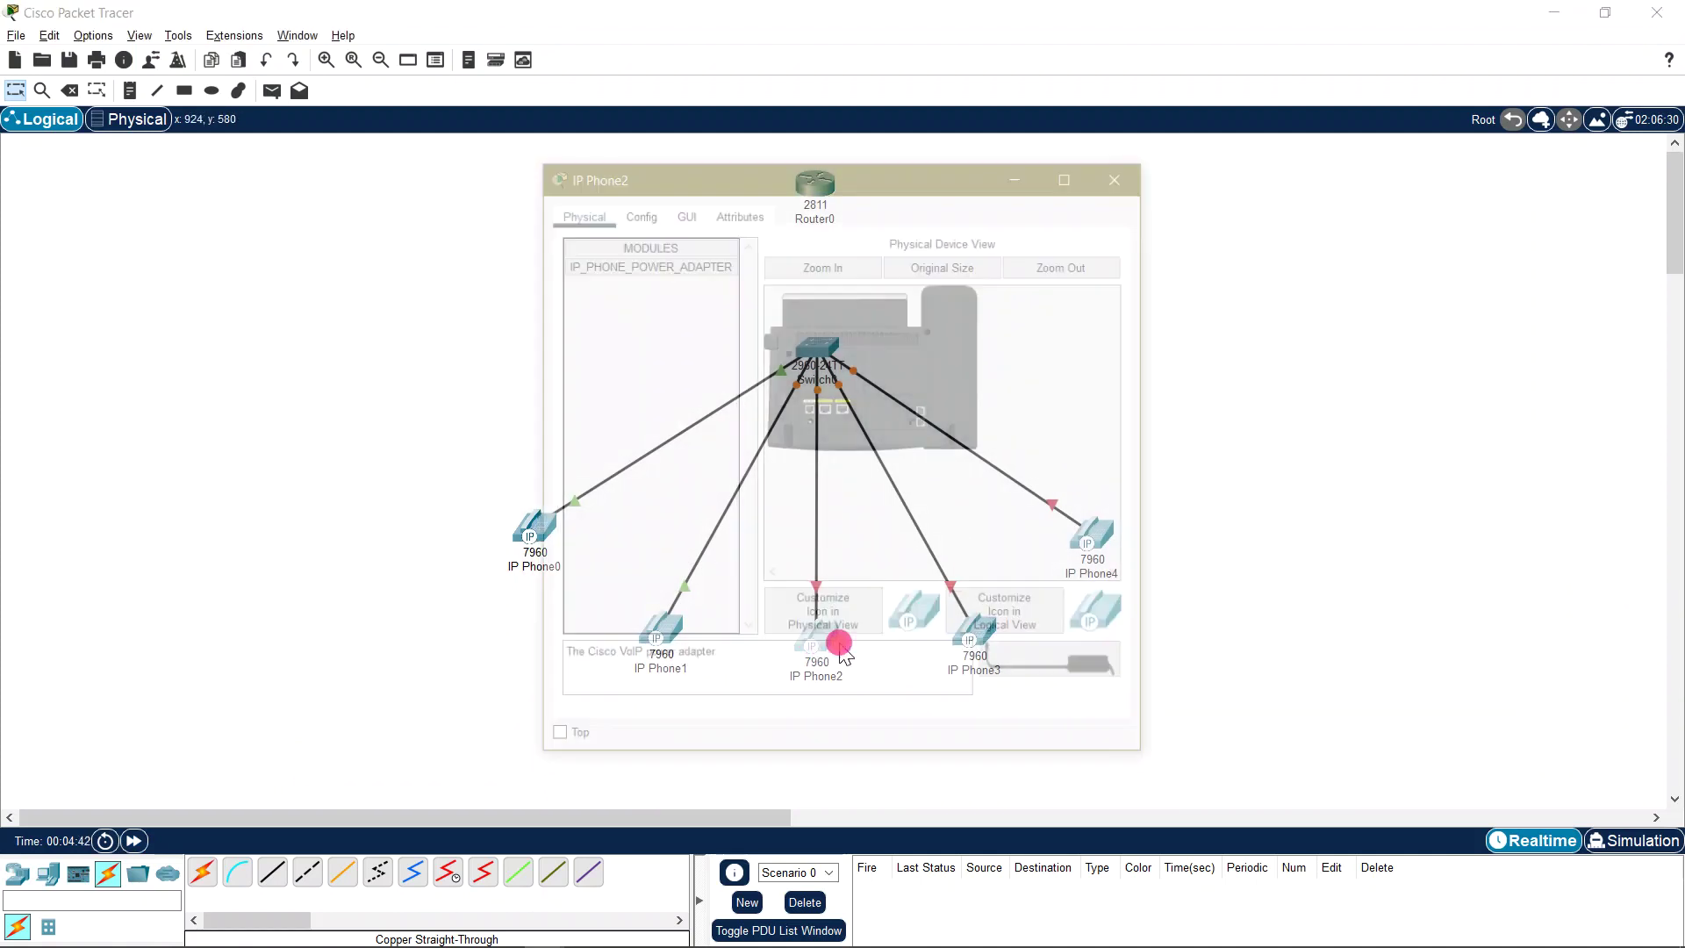
click(816, 634)
drag(1044, 671, 806, 423)
click(1121, 174)
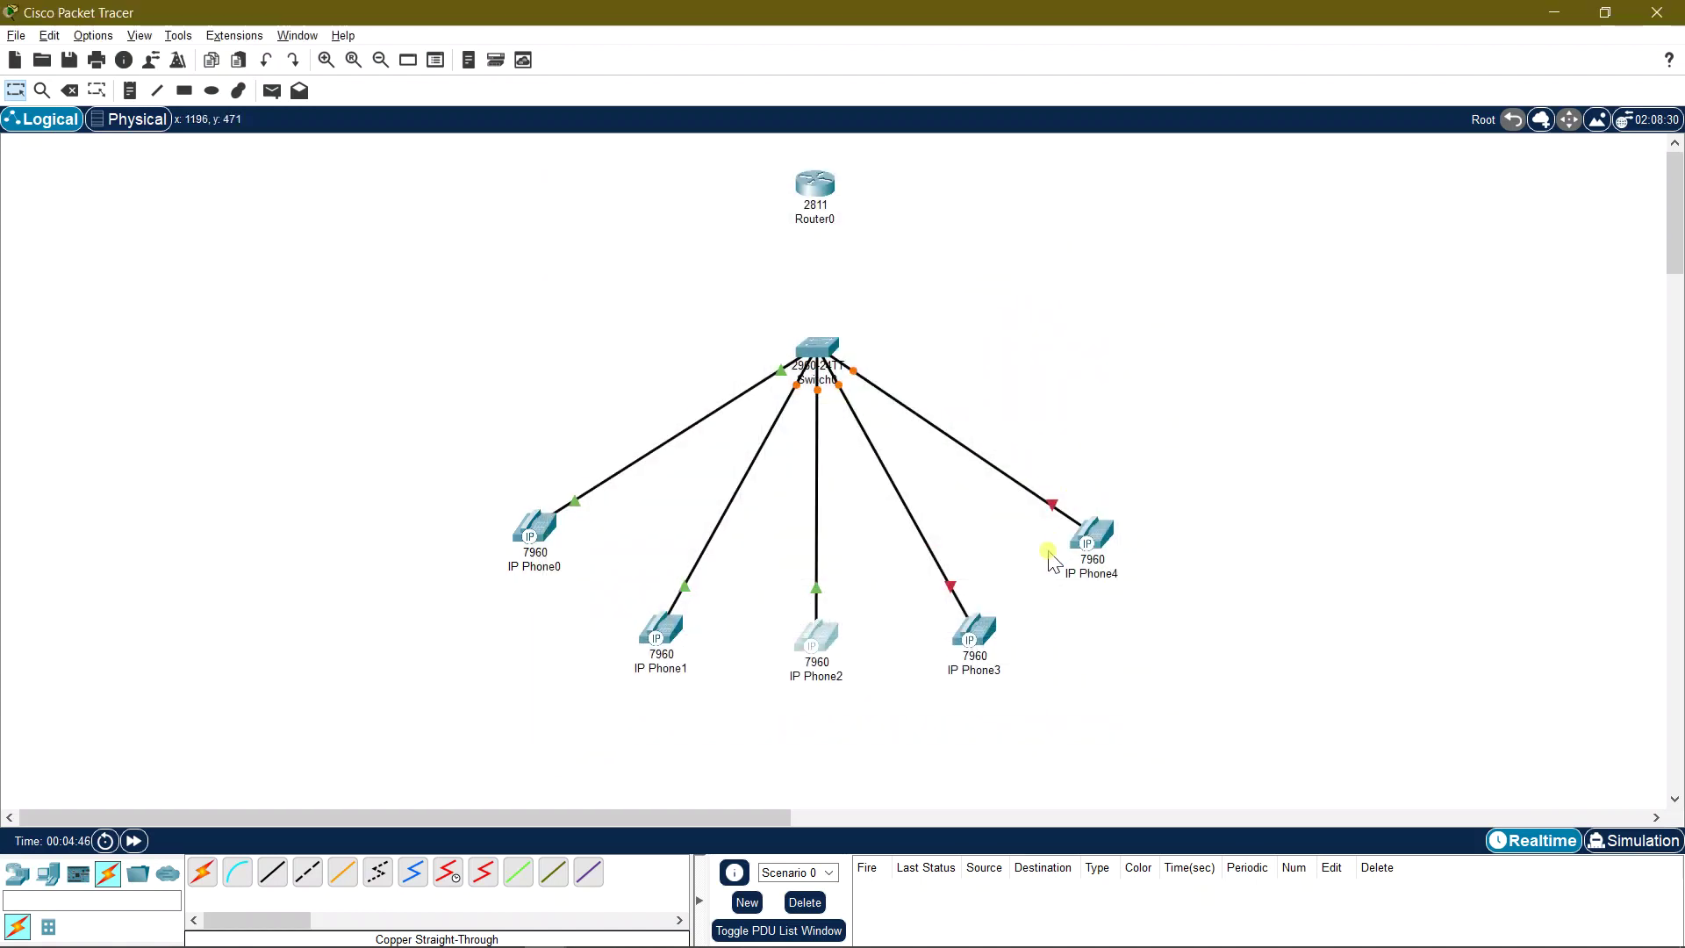
Step: Power IP Phone3 and IP Phone4, then fast-forward time so all links turn green
click(974, 630)
drag(1069, 669, 809, 420)
click(1131, 172)
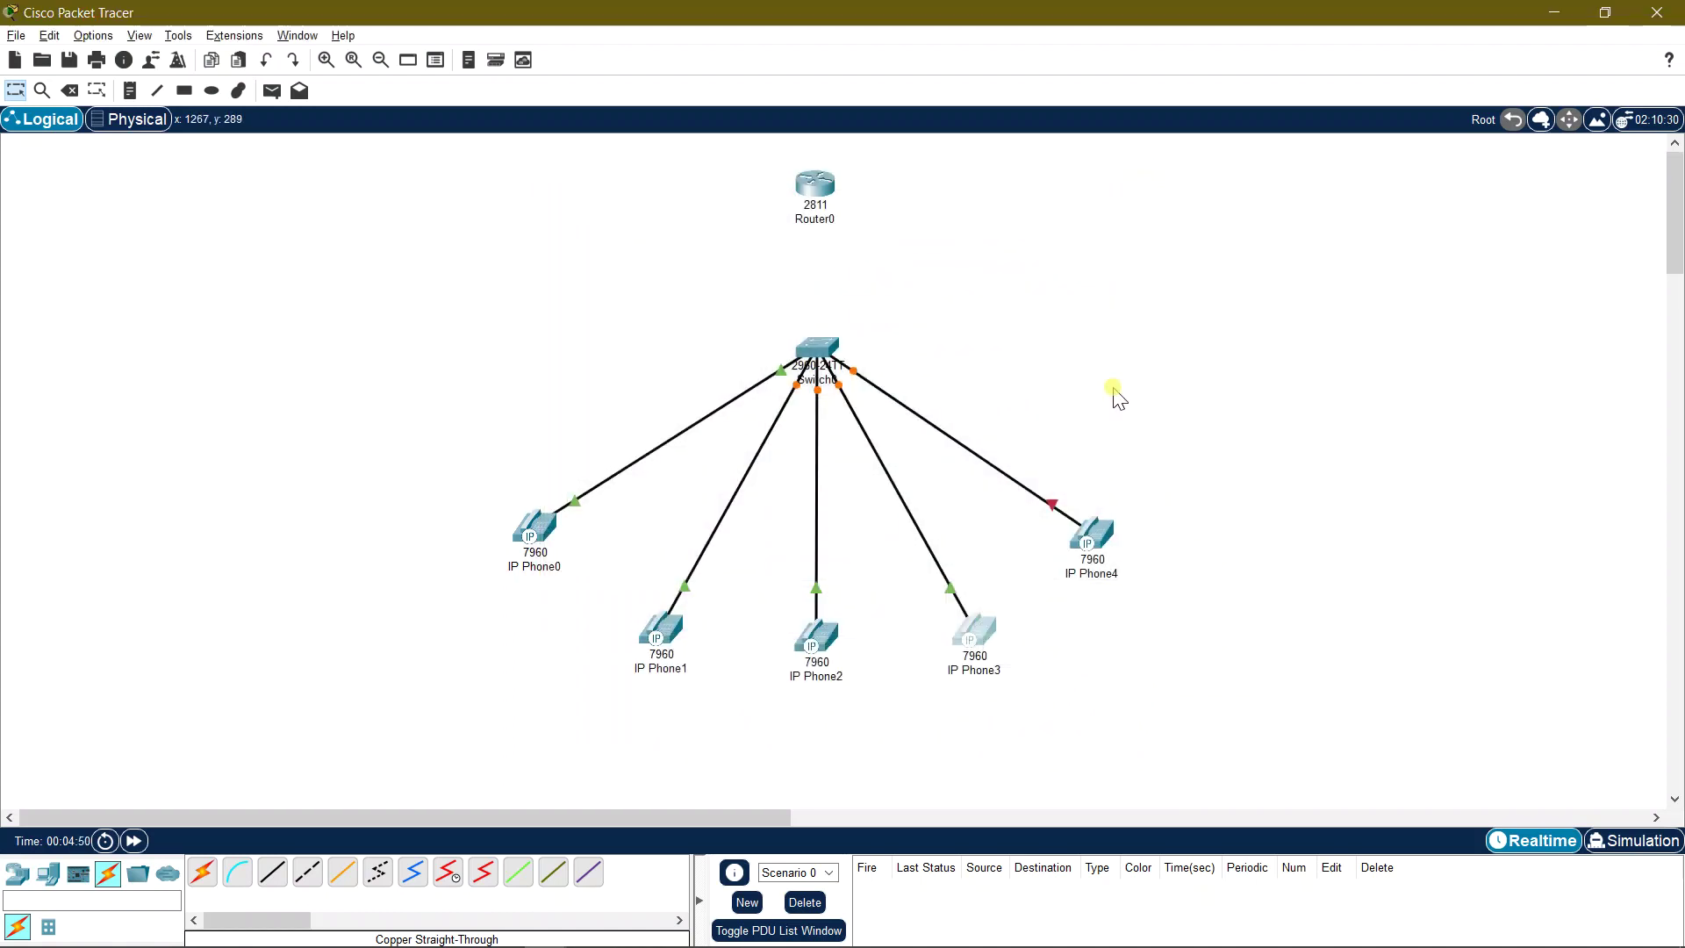
click(1091, 533)
drag(1071, 669, 811, 421)
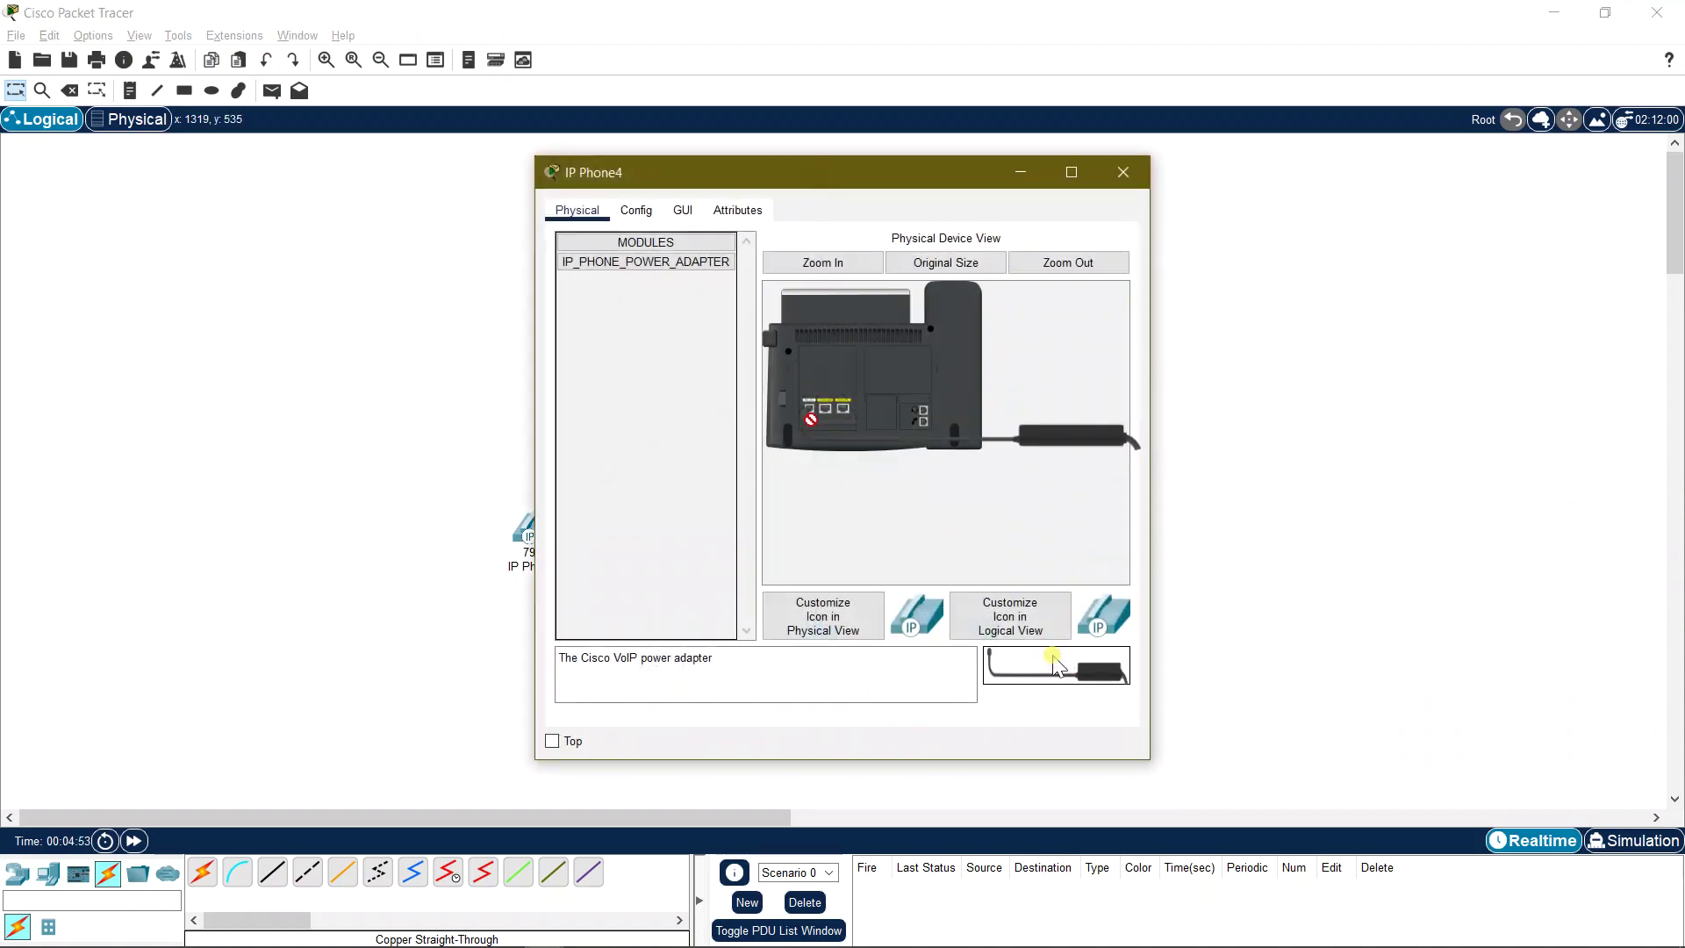
click(1117, 175)
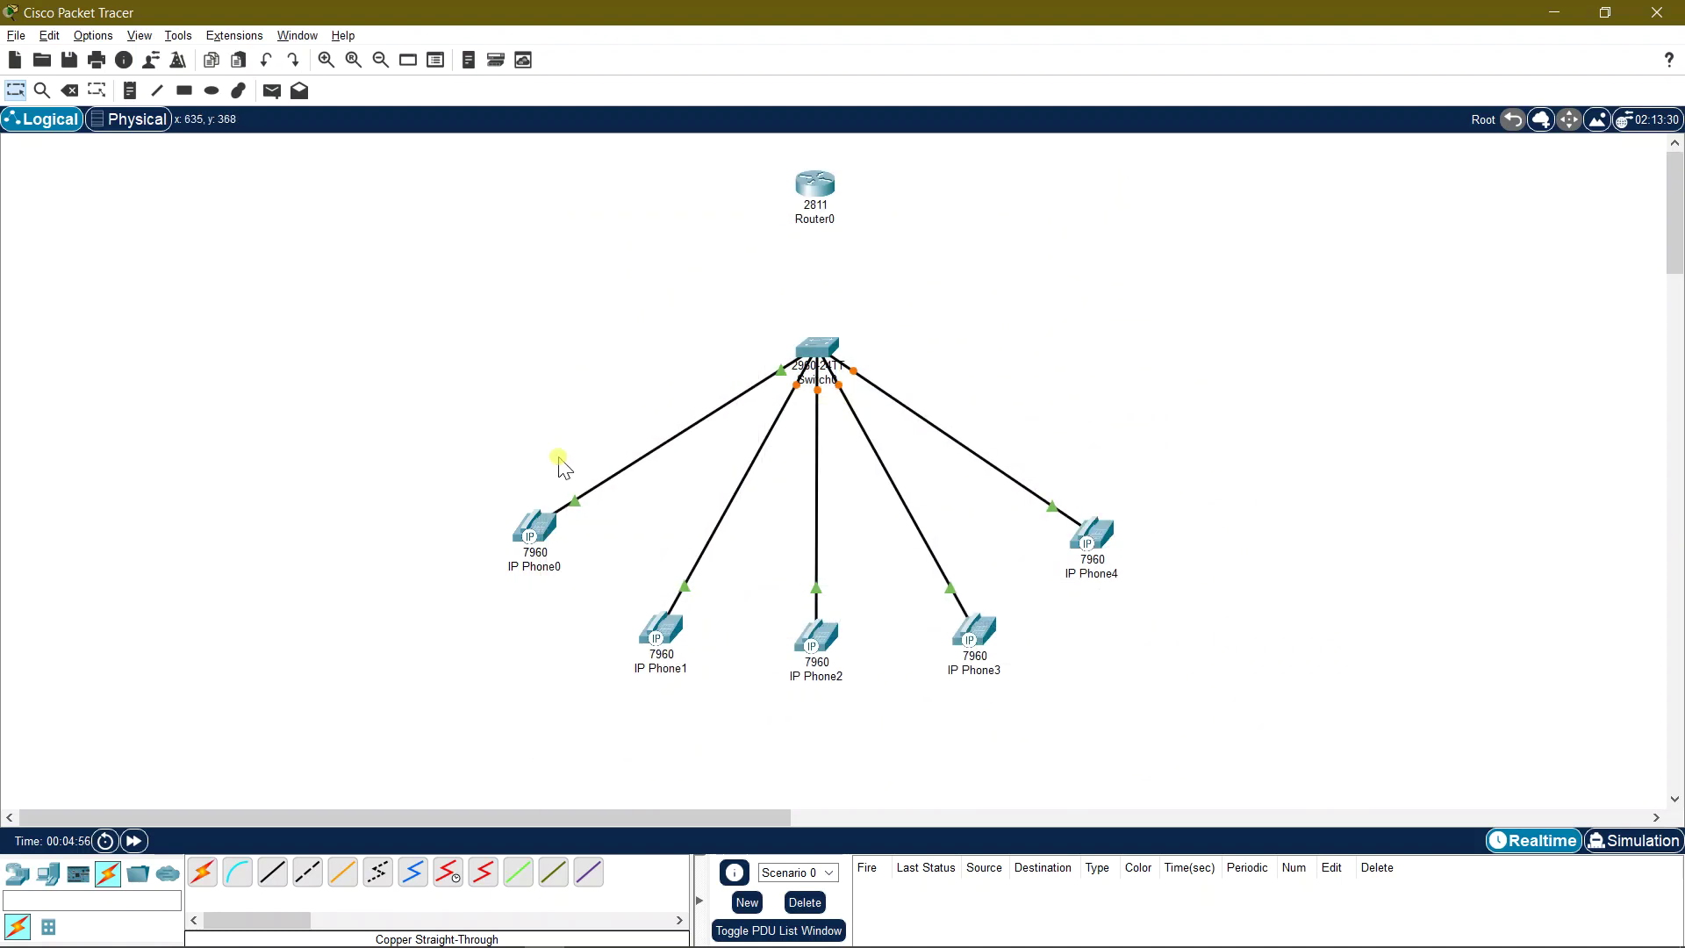
click(134, 841)
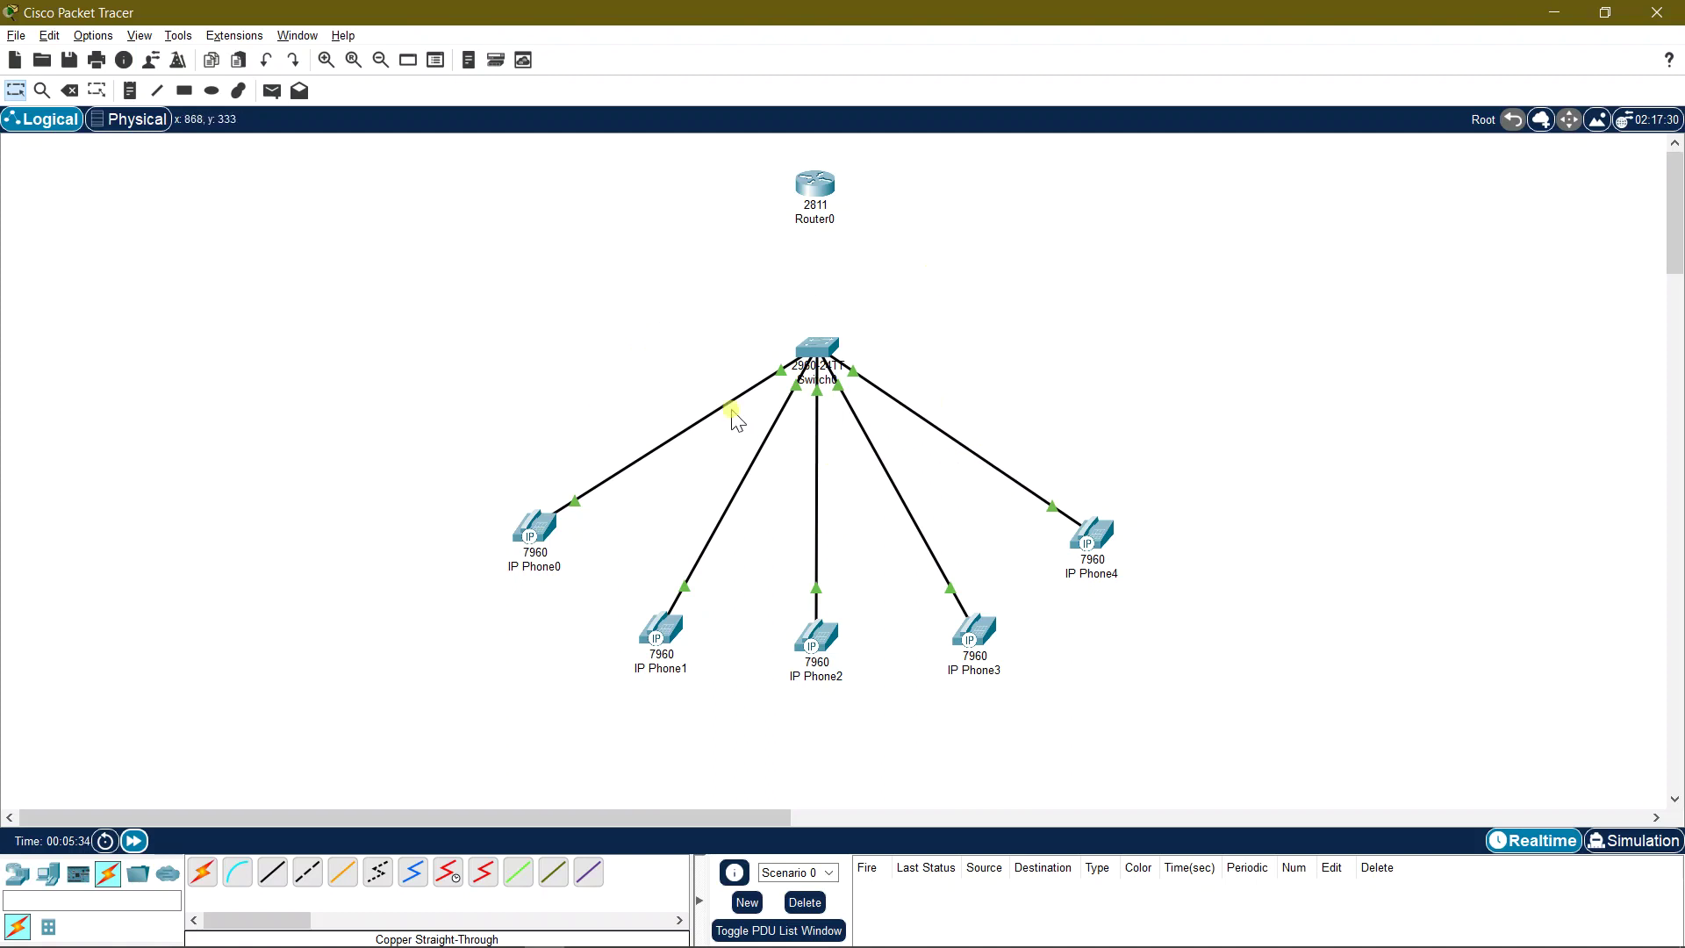
Step: Connect Switch0 GigabitEthernet0/1 to Router0 FastEthernet0/0 with a copper straight-through cable
click(273, 872)
click(821, 349)
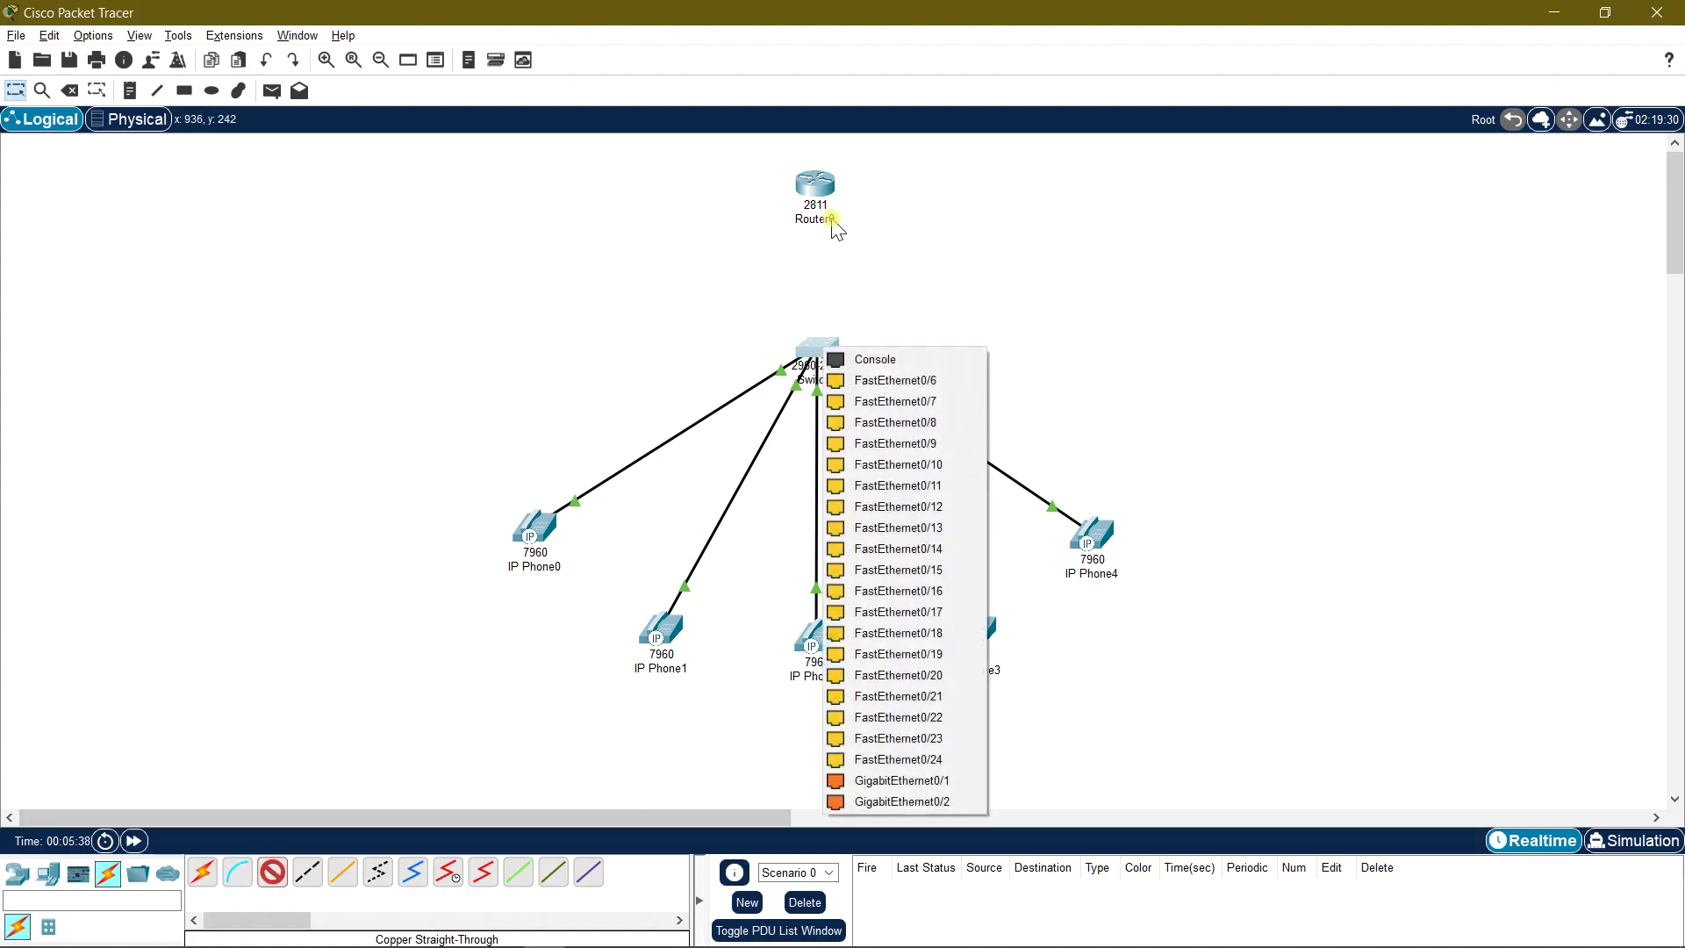
click(866, 781)
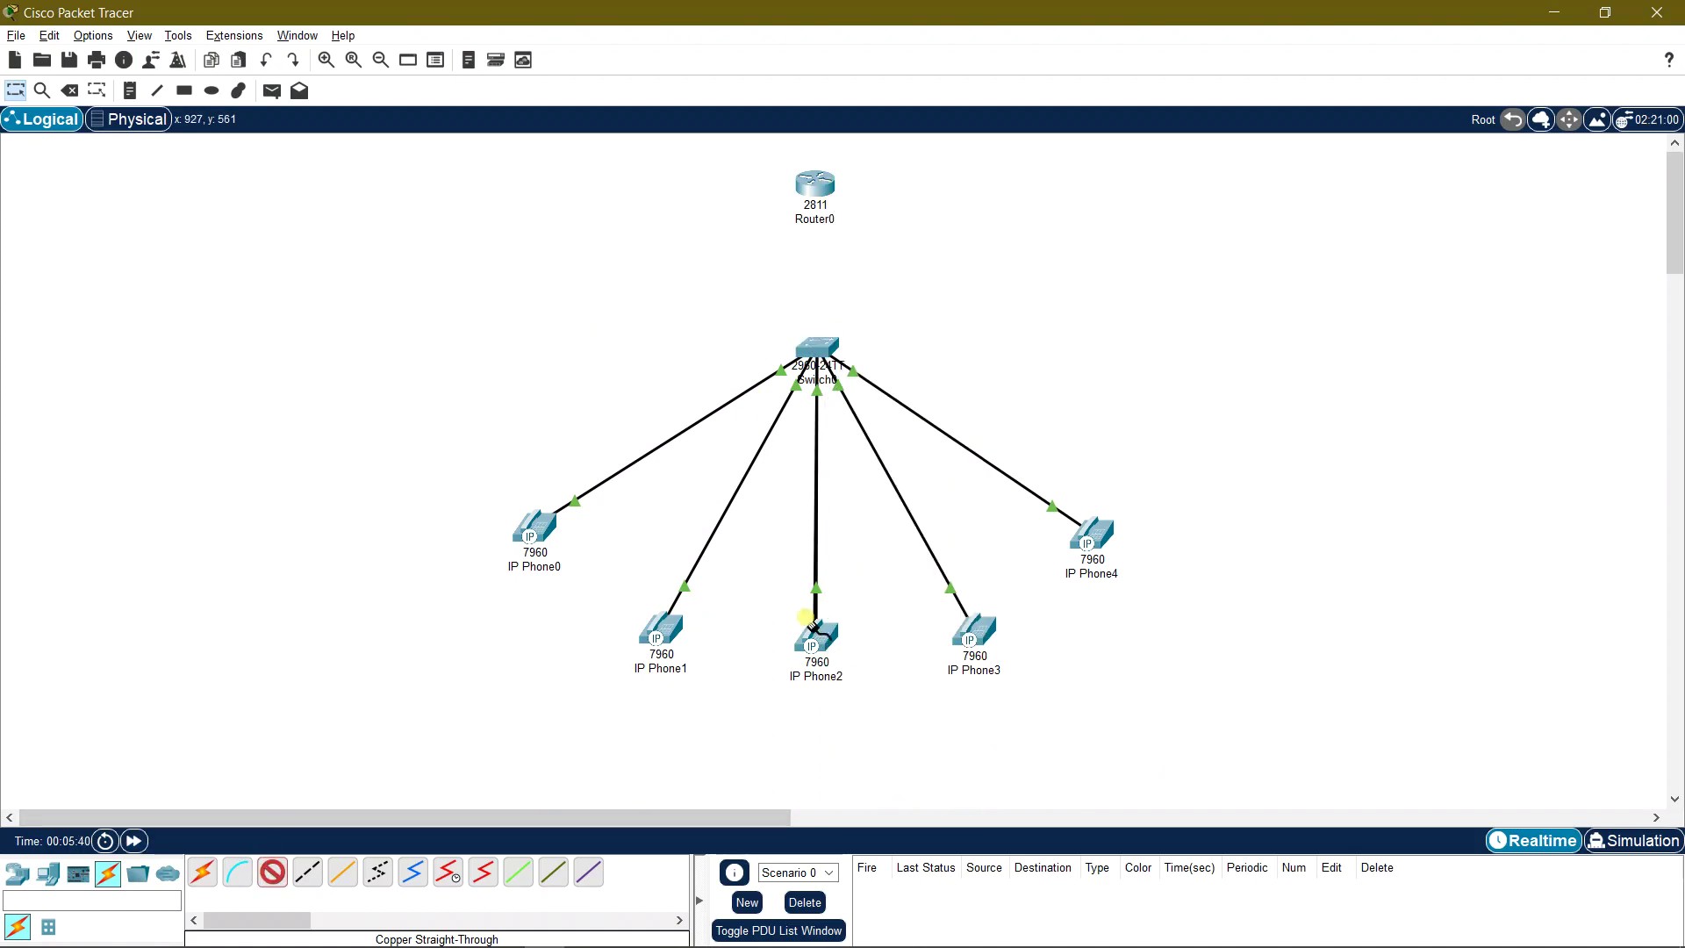
click(815, 180)
click(876, 230)
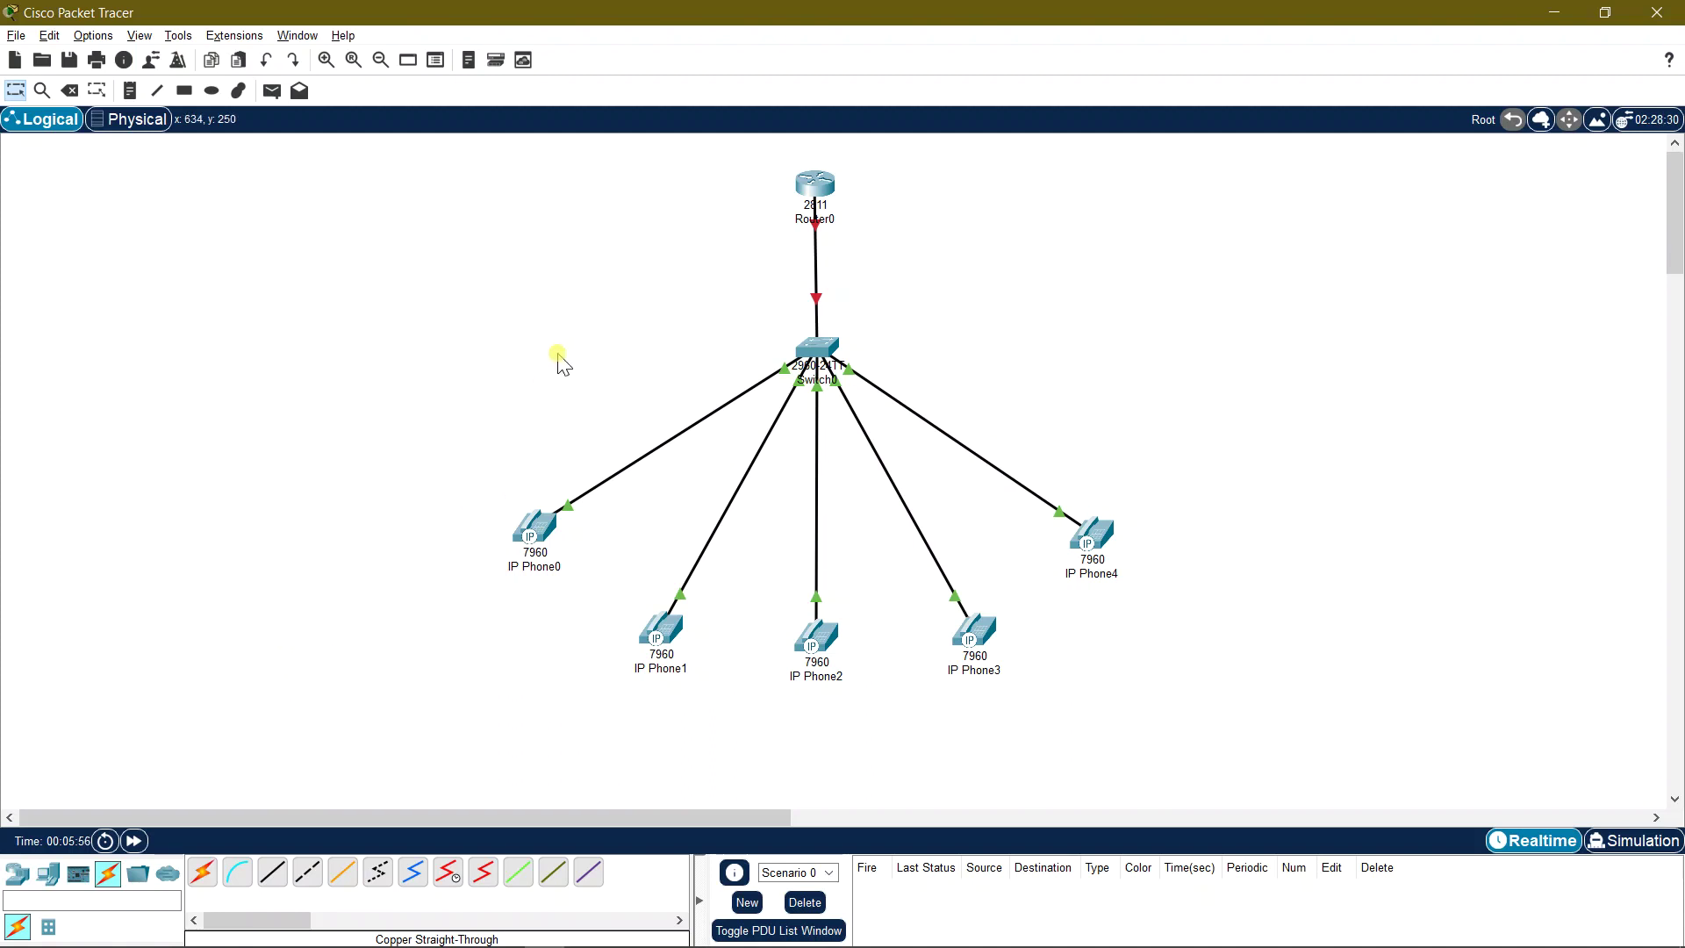
key(alt+Tab)
key(alt+Tab)
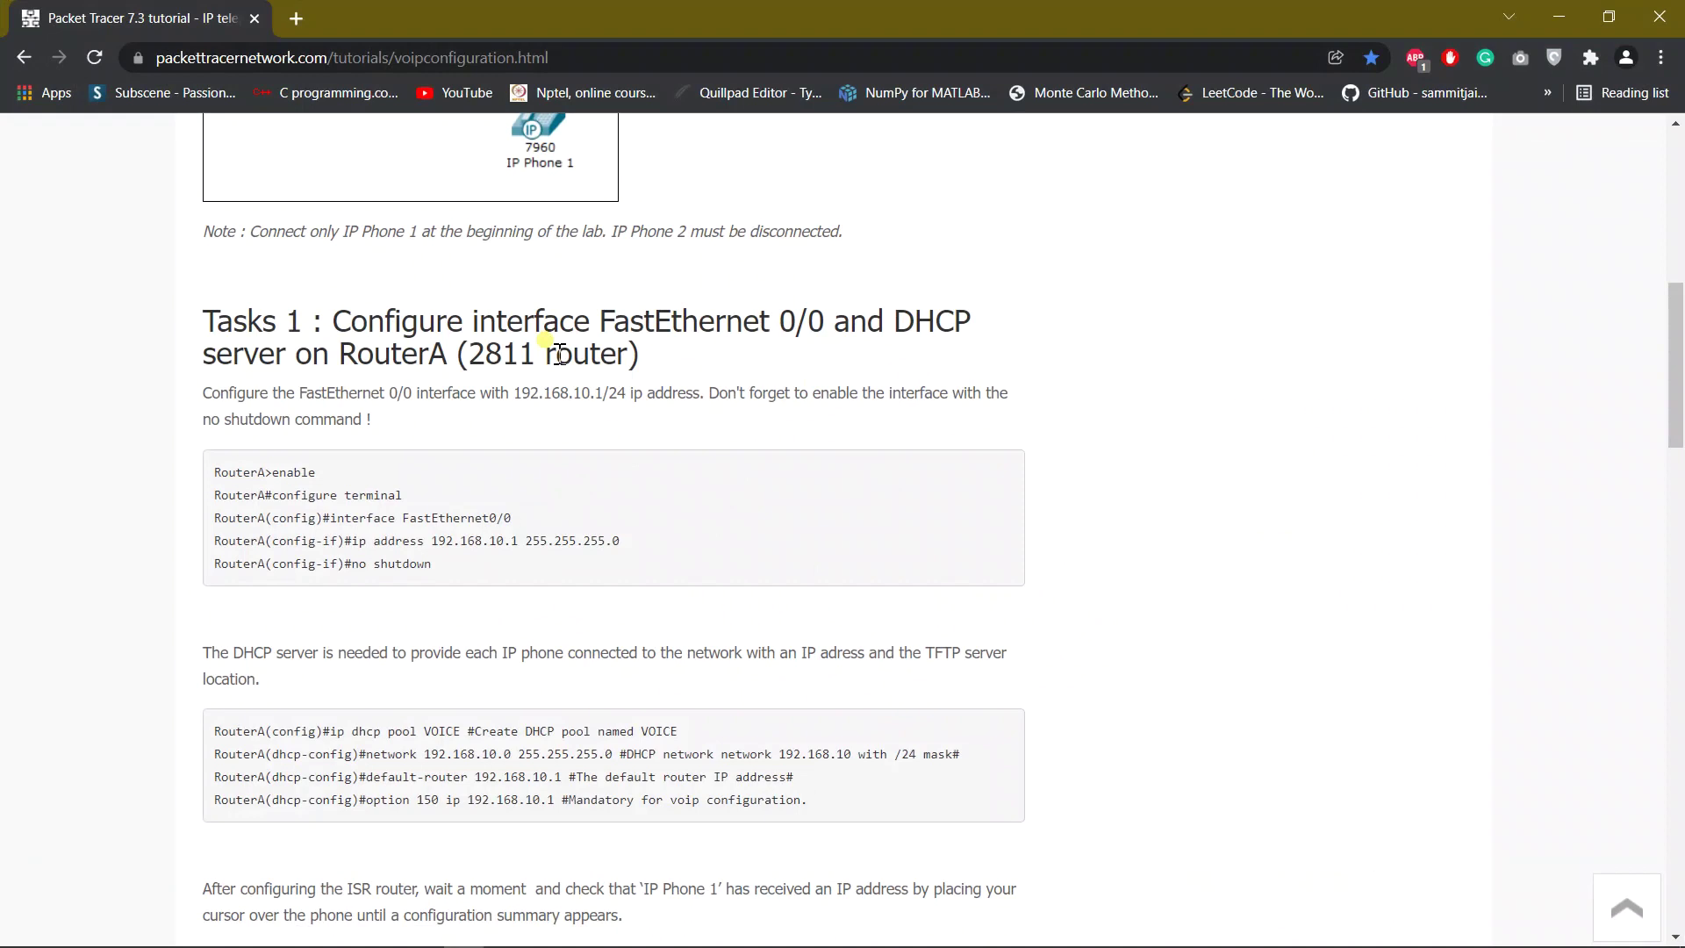
Step: Scroll the VoIP tutorial back to its description and network diagram, then return to Packet Tracer
scroll(906, 464, up, 1)
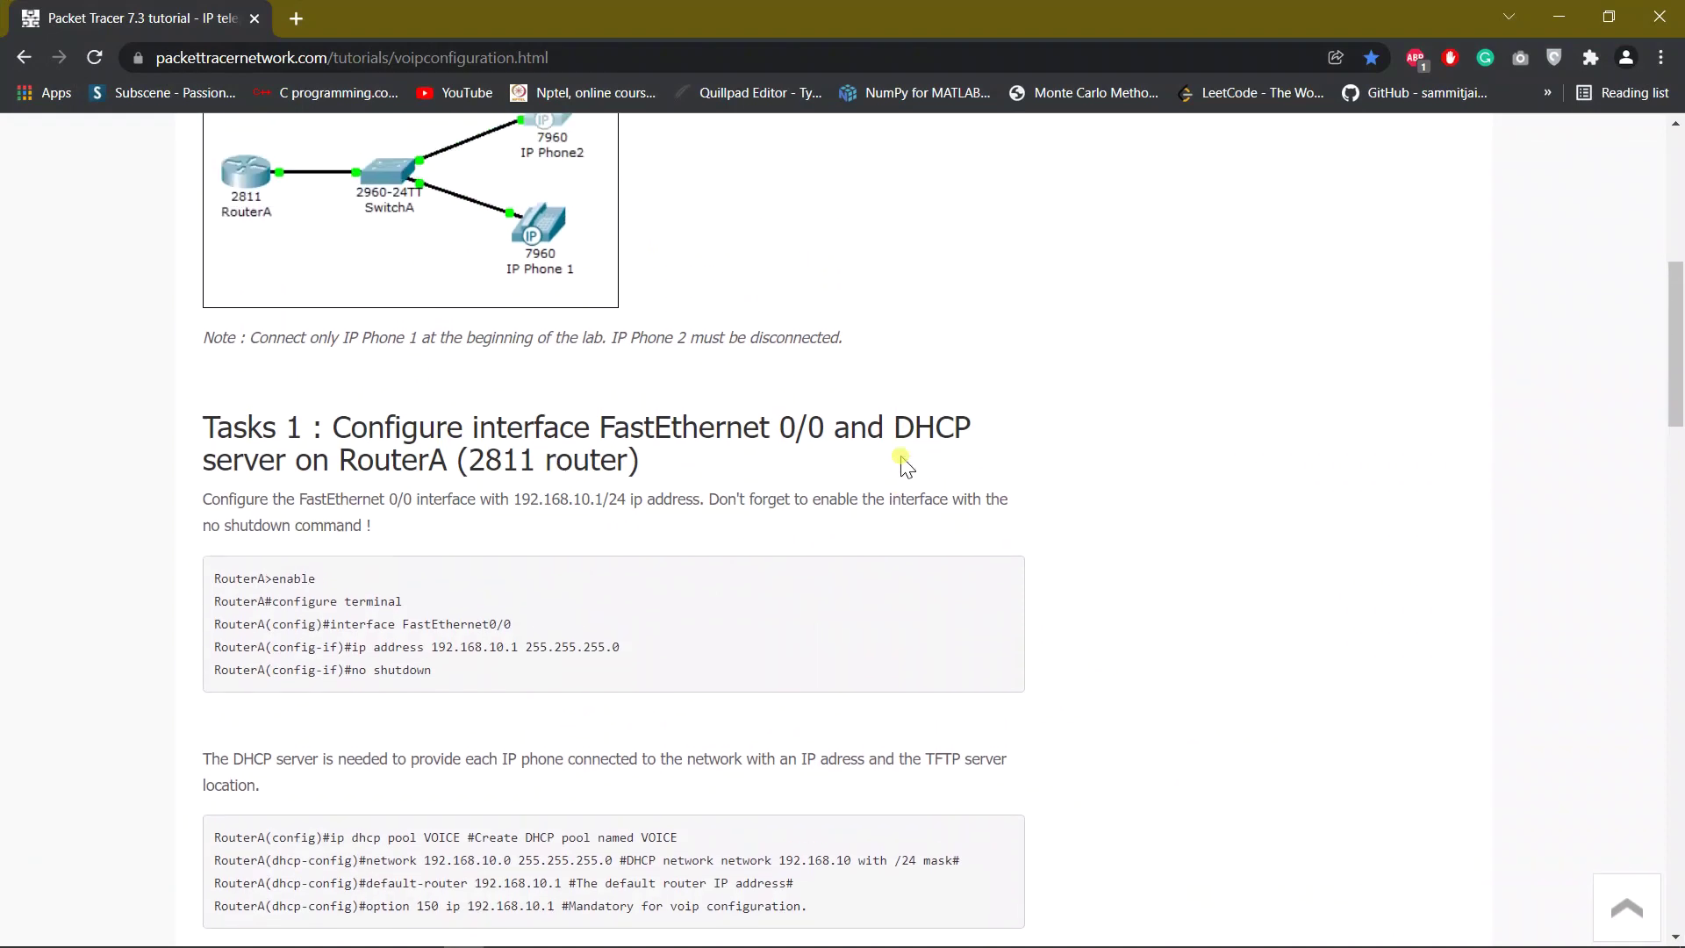
scroll(1365, 418, down, 2)
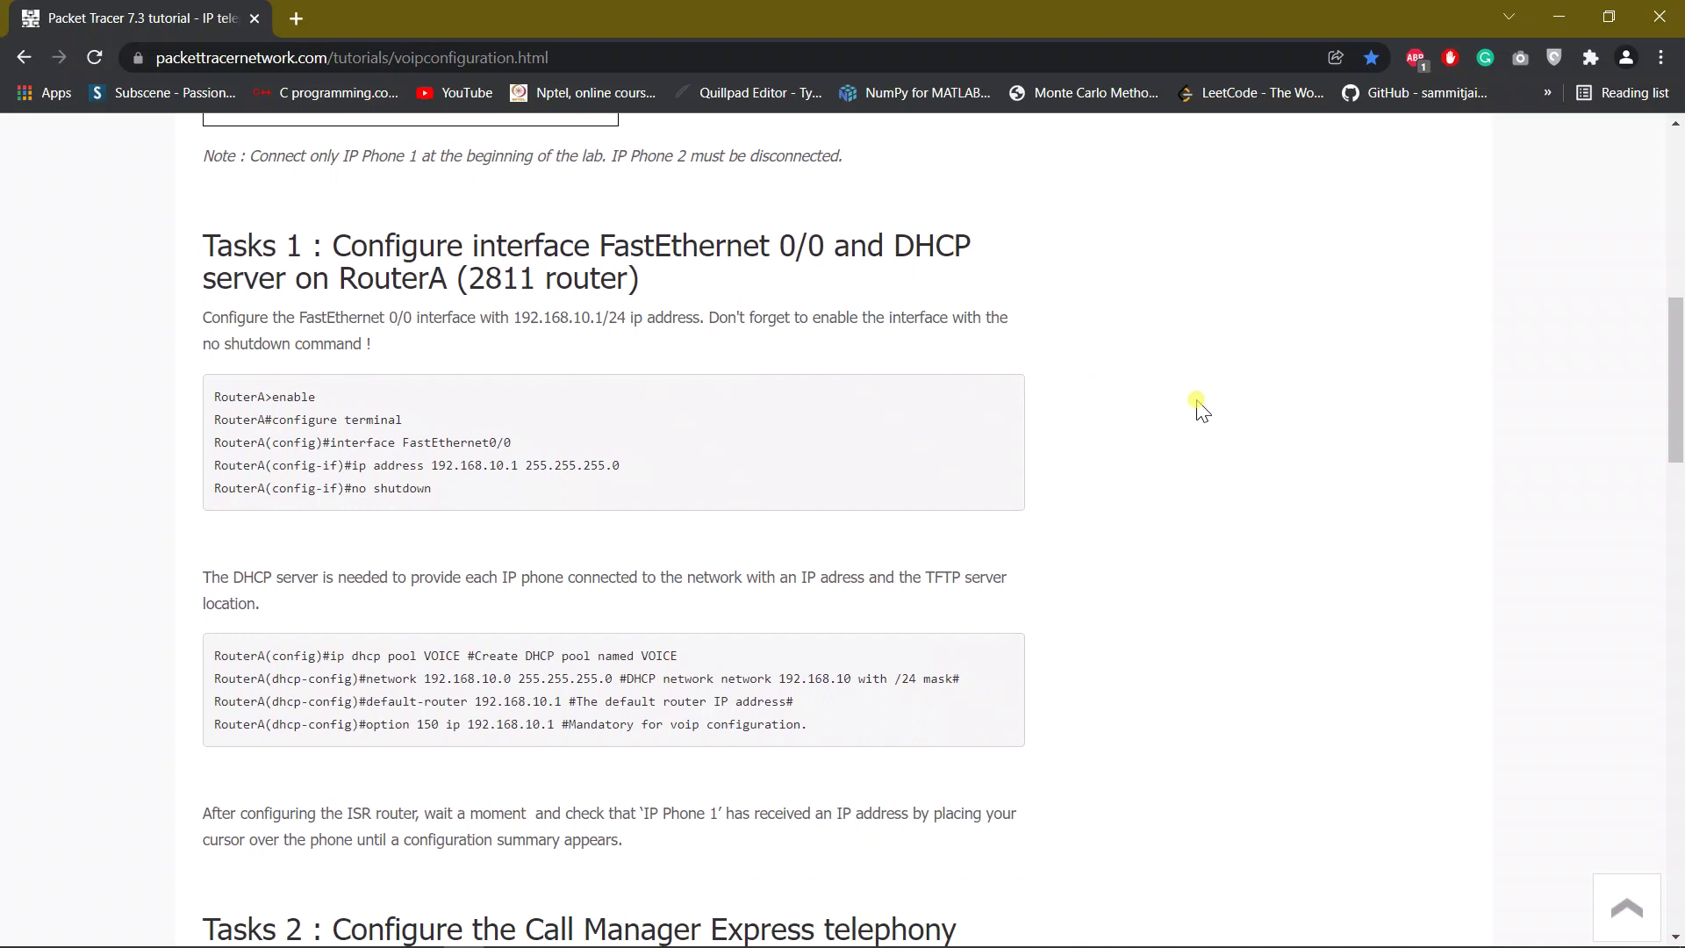
scroll(1033, 364, down, 1)
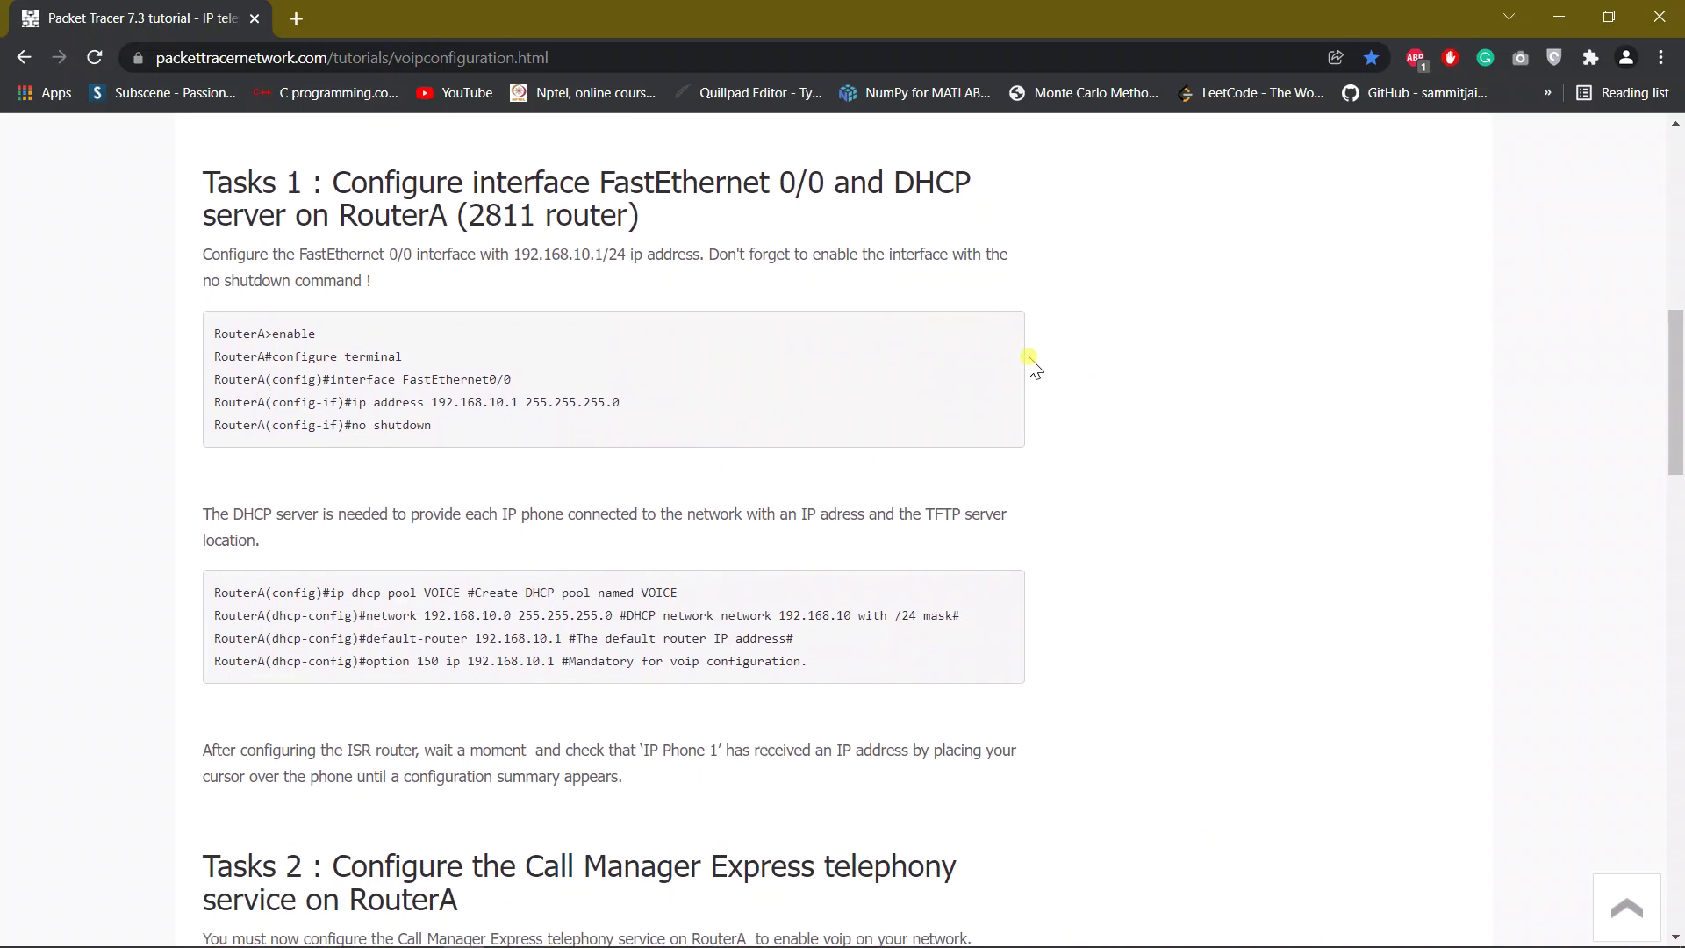
scroll(1032, 364, down, 2)
scroll(1215, 510, down, 1)
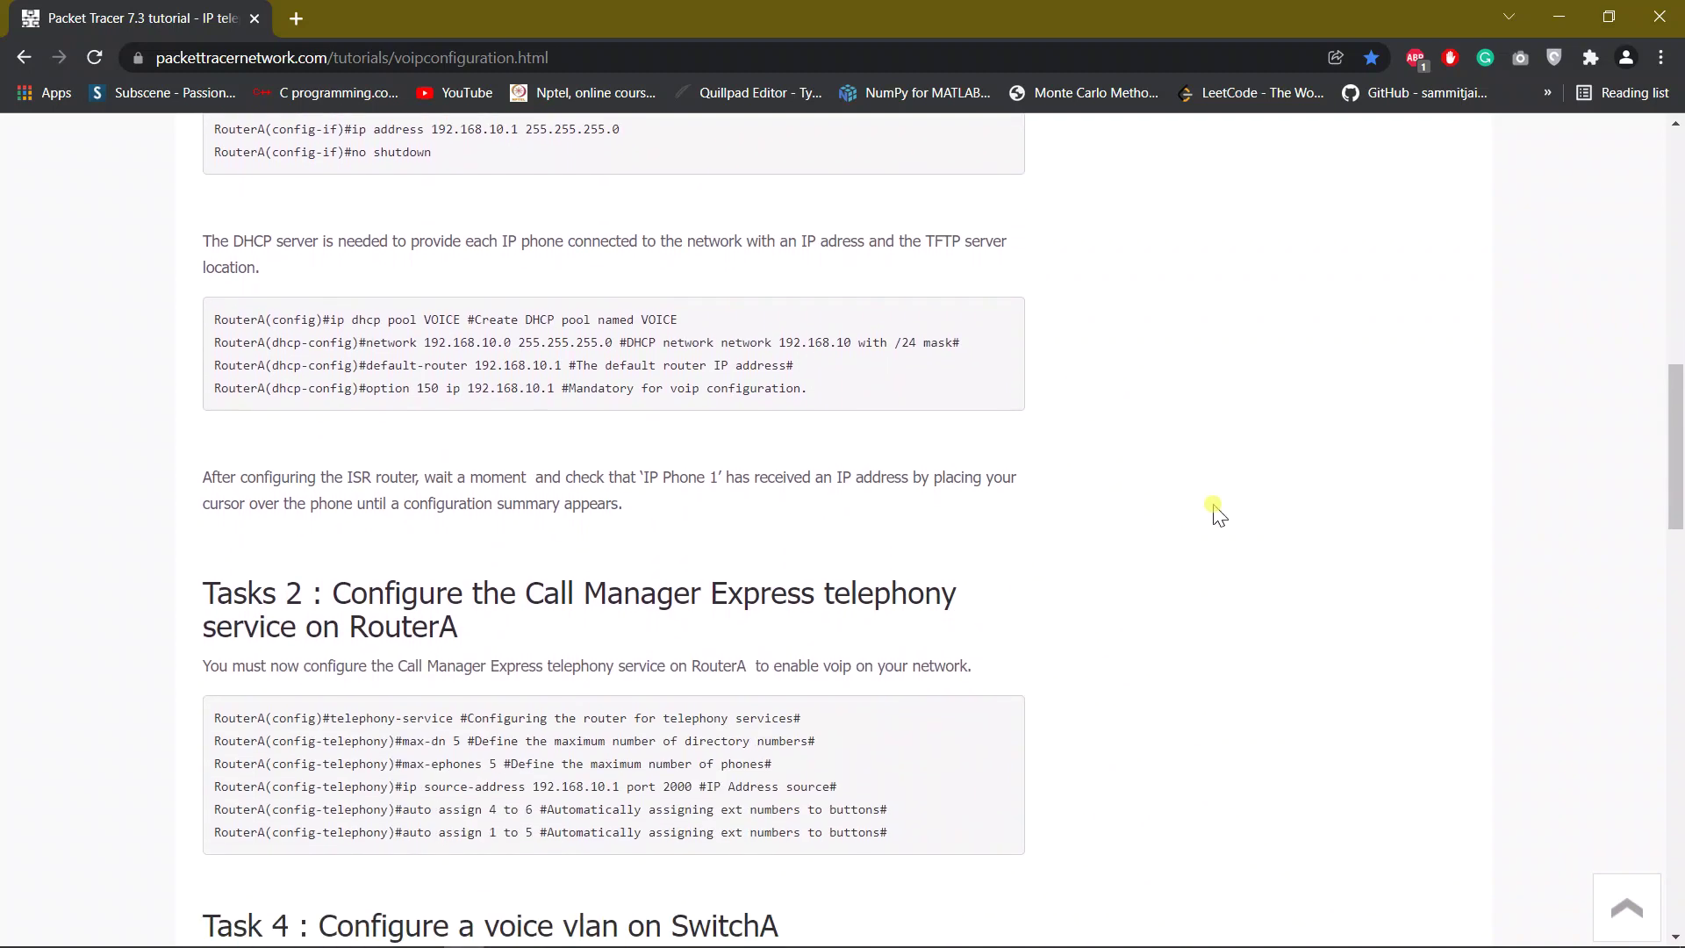
scroll(1216, 510, down, 2)
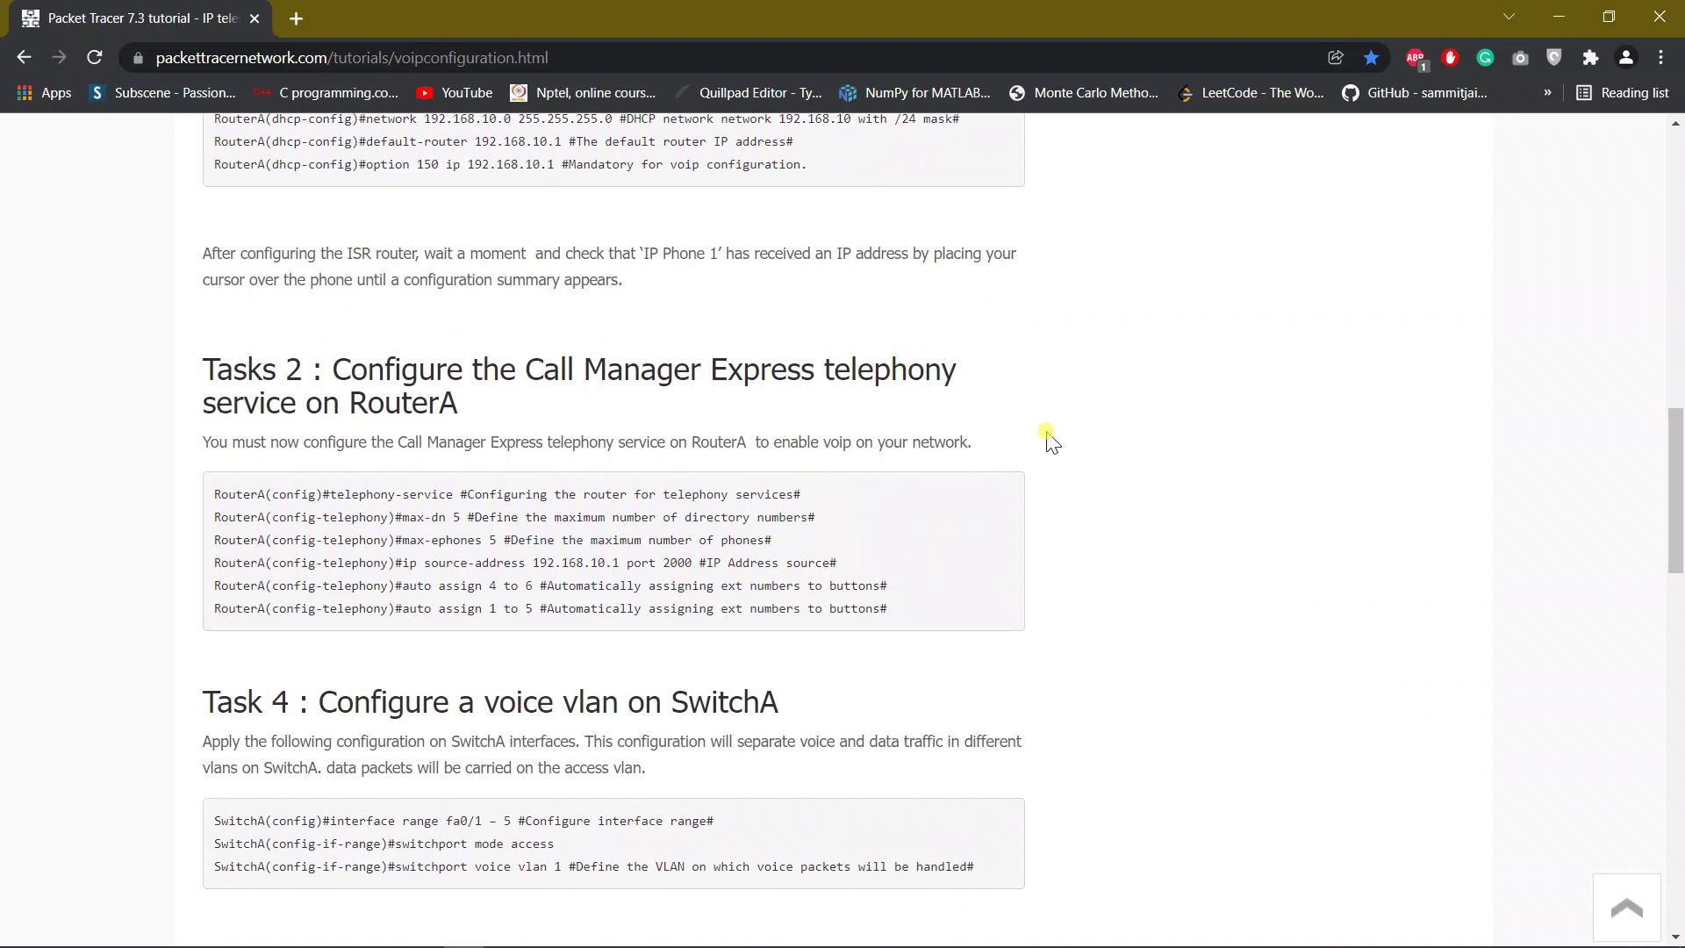
scroll(1167, 537, down, 2)
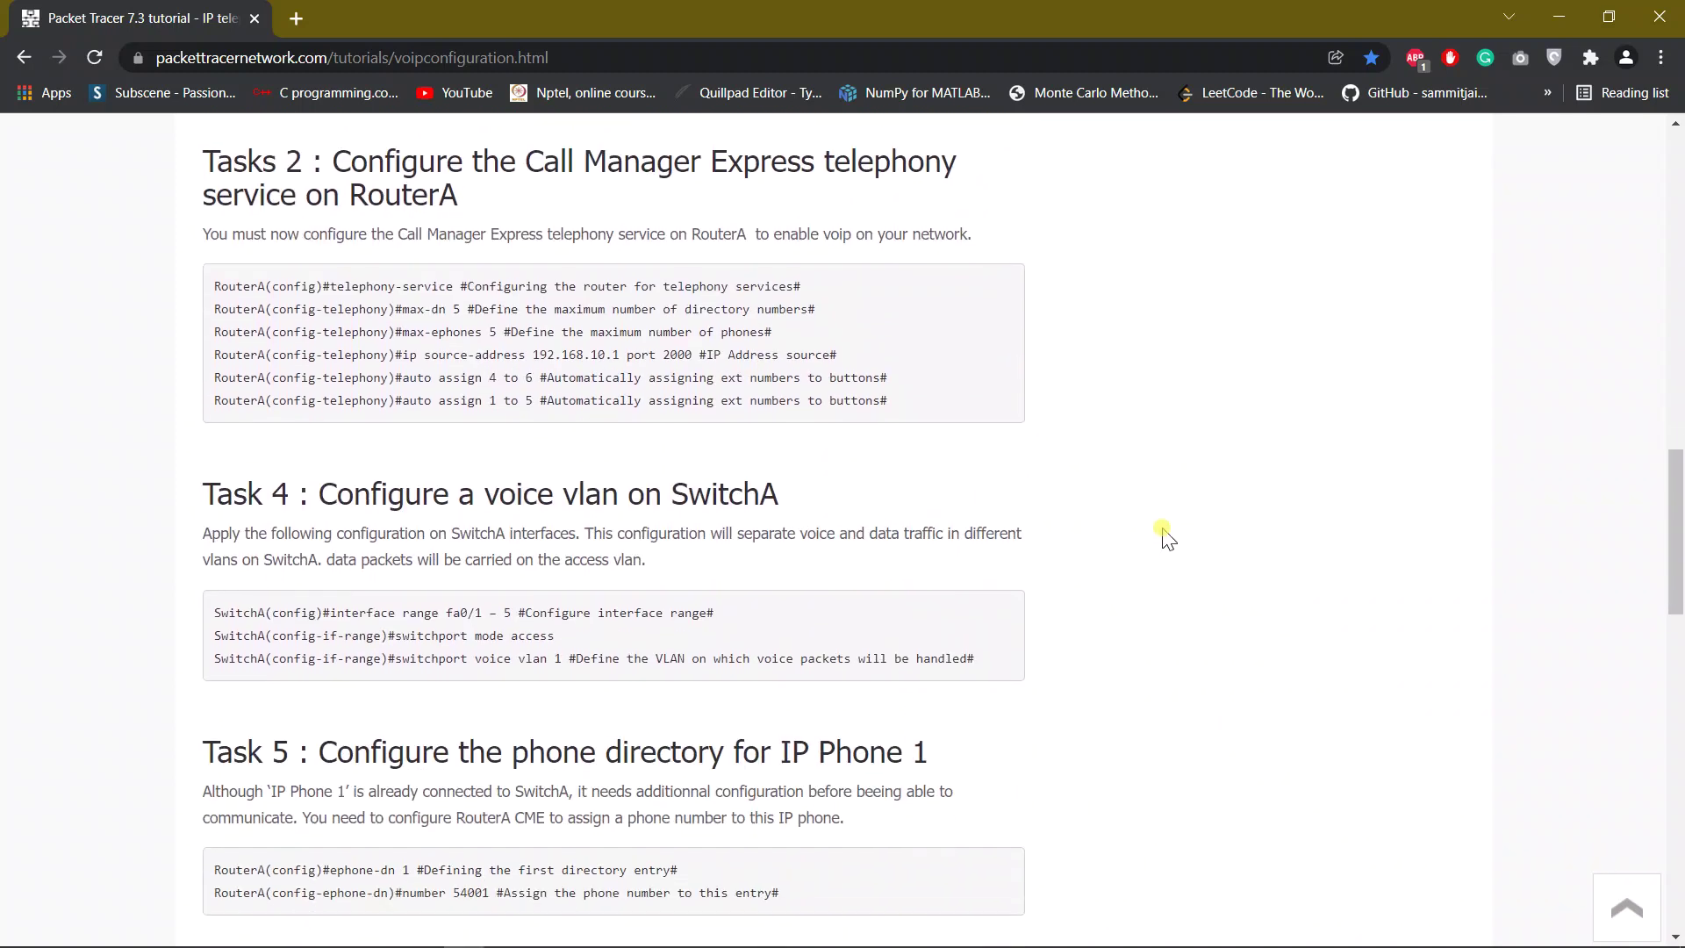
scroll(1243, 607, down, 2)
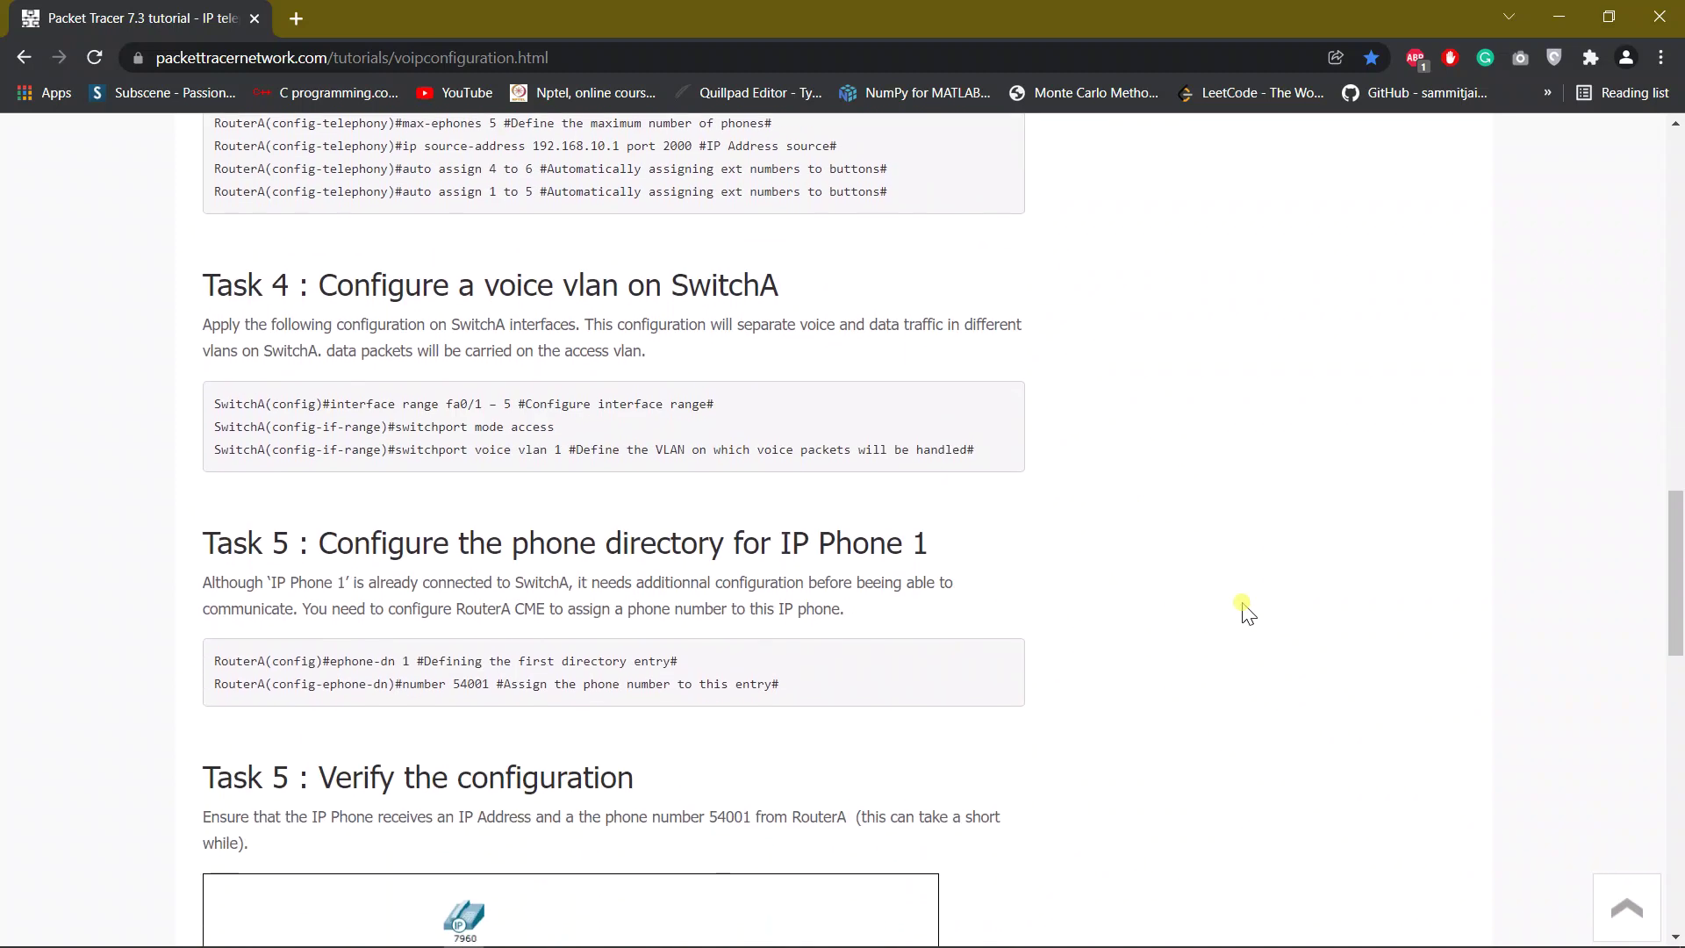
scroll(1277, 469, up, 10)
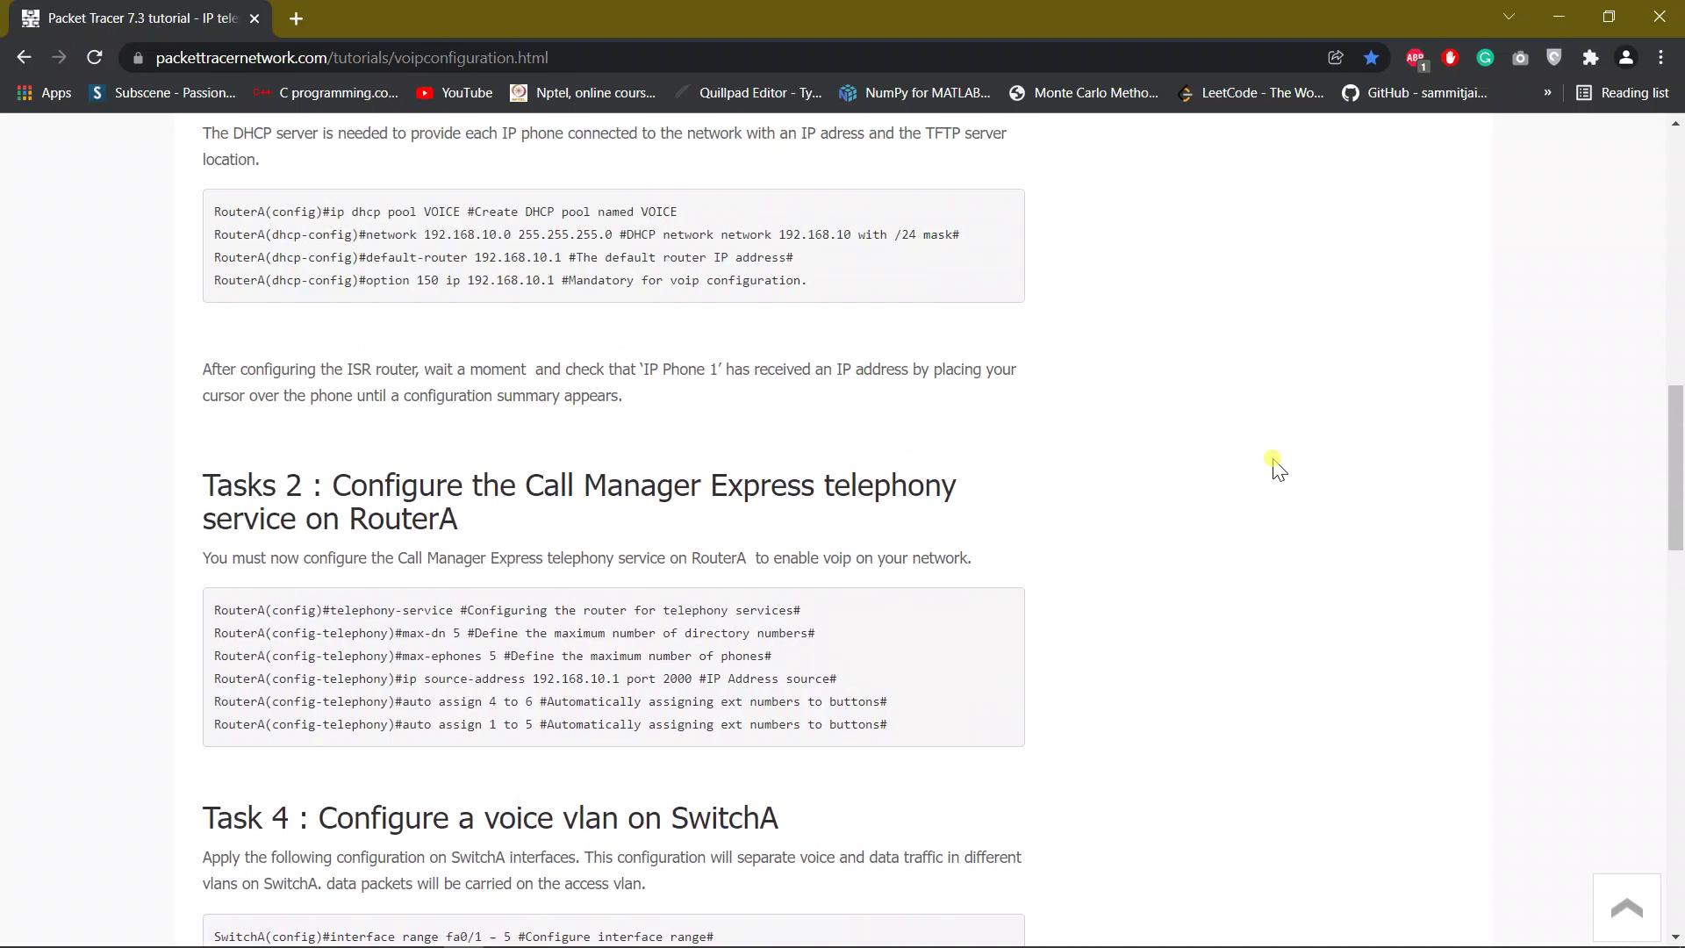
scroll(1277, 470, up, 1)
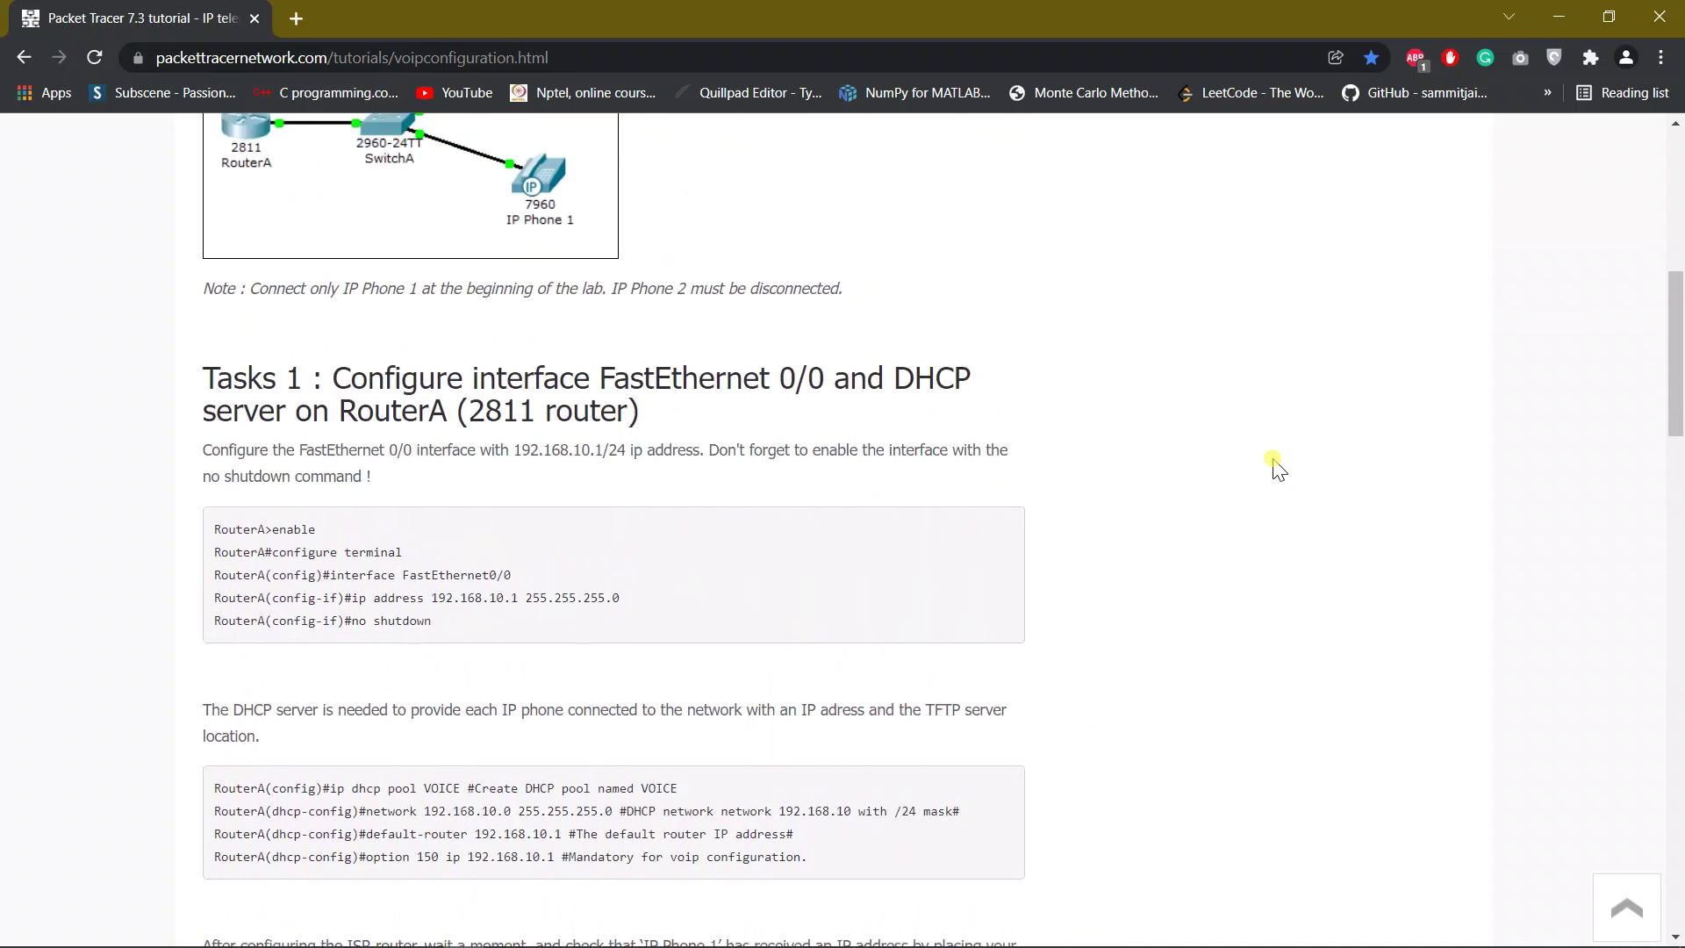
scroll(1277, 465, up, 3)
scroll(1277, 465, down, 8)
scroll(1277, 466, up, 8)
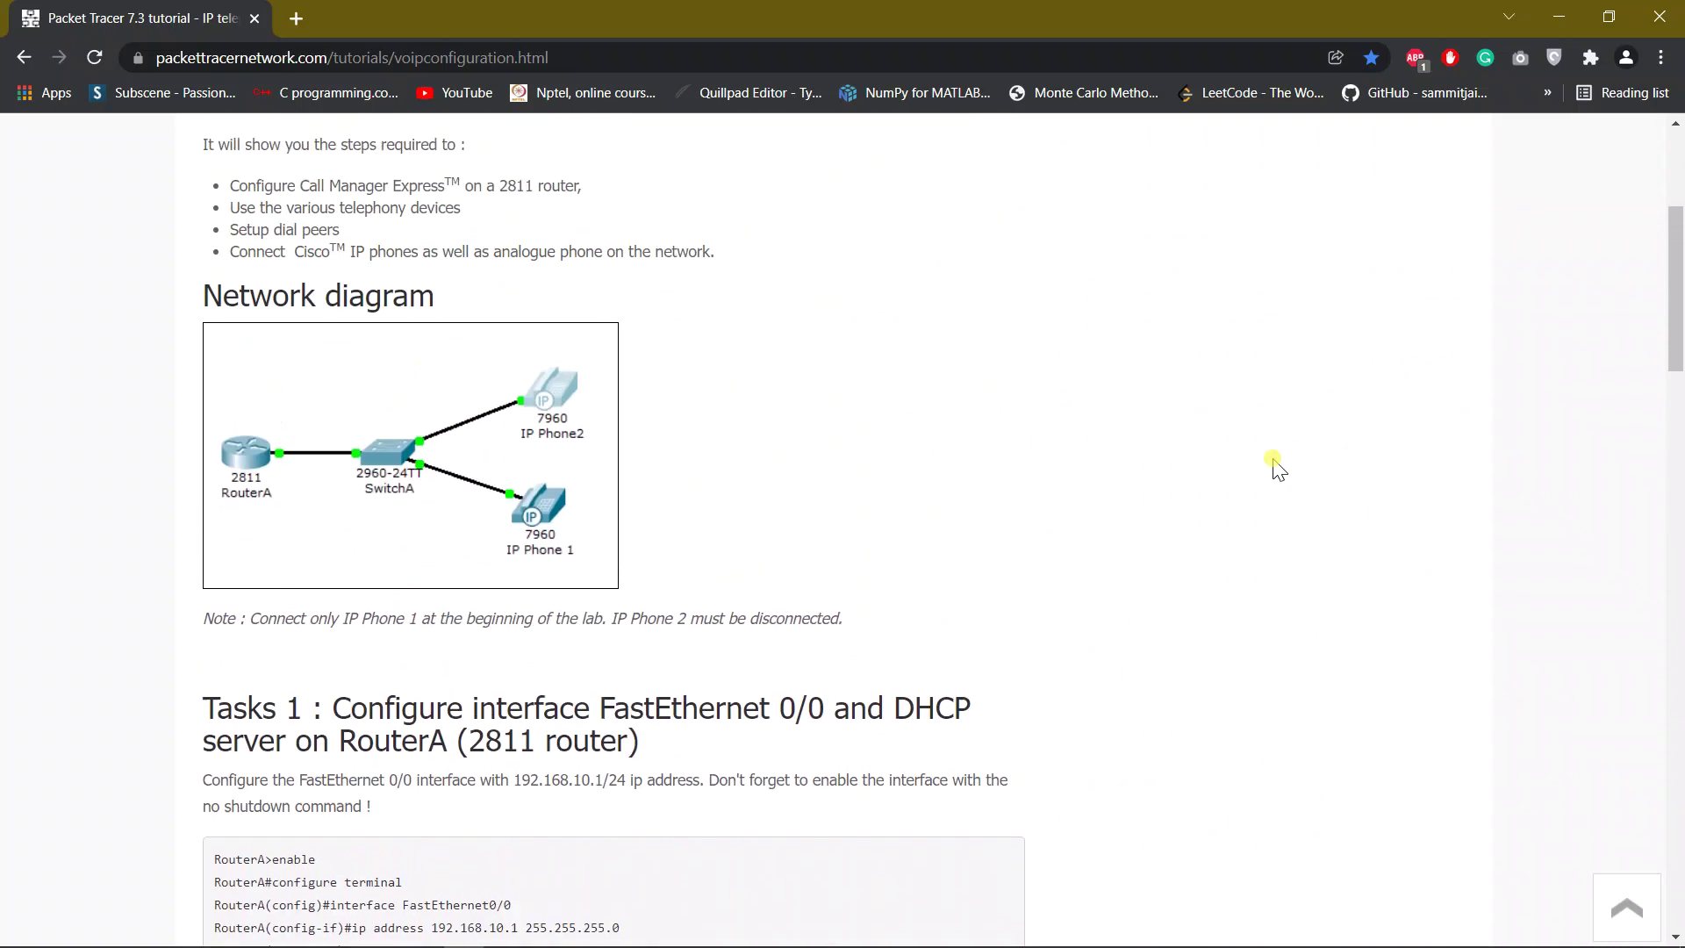
scroll(914, 387, up, 3)
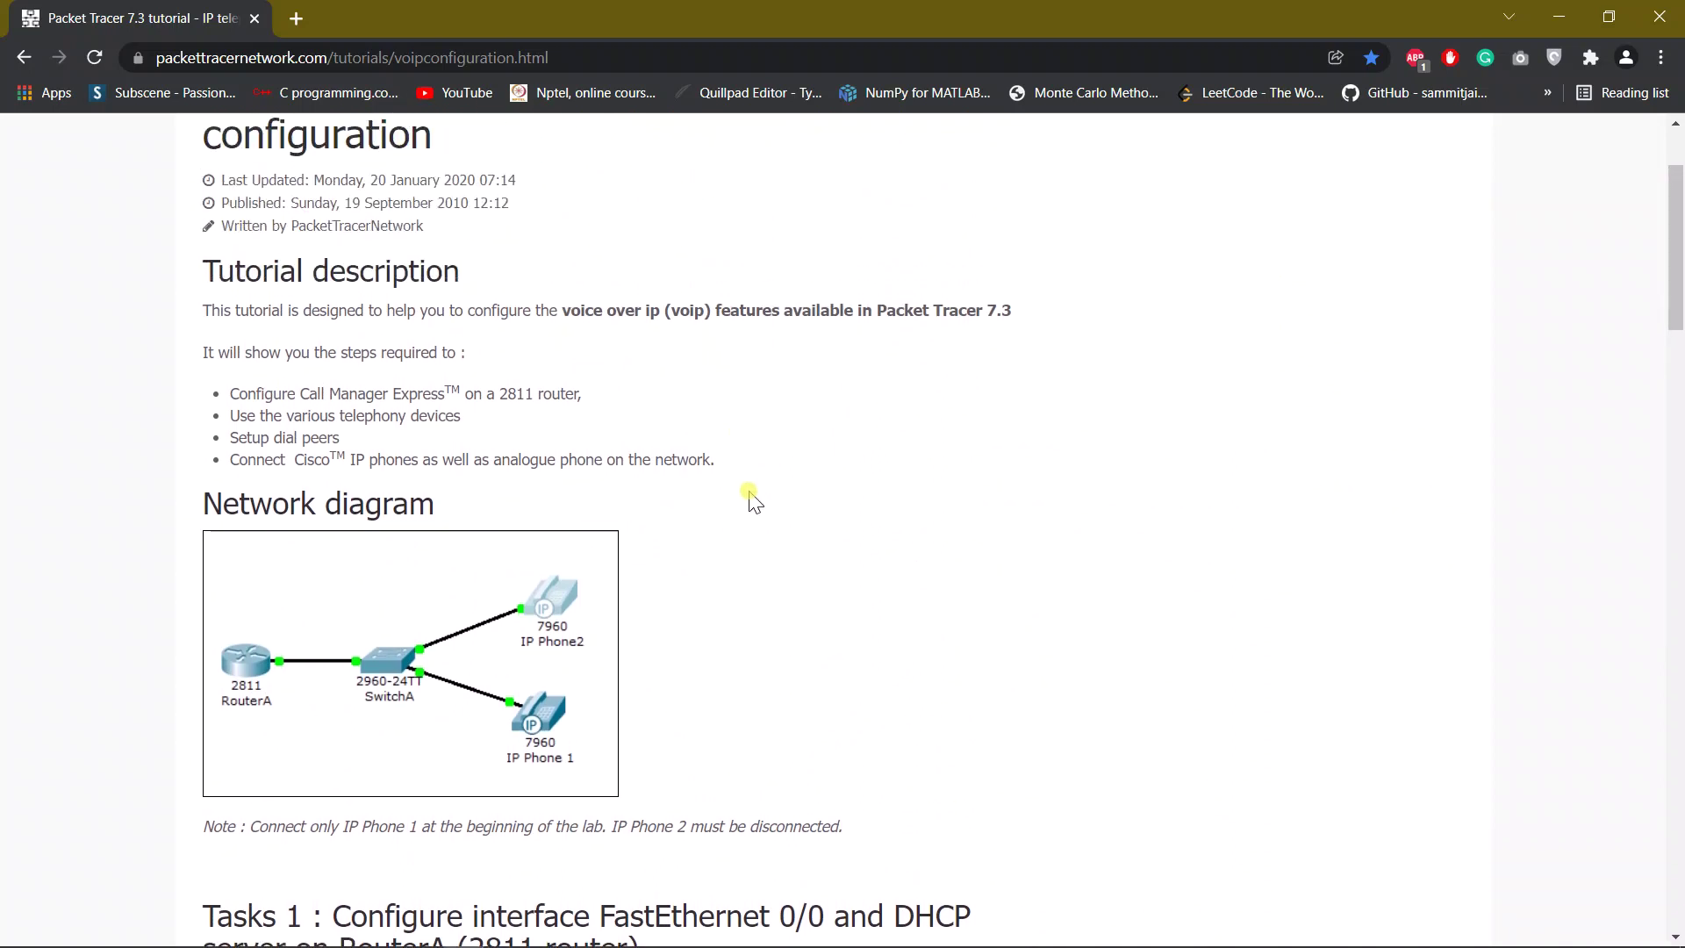
key(alt+Tab)
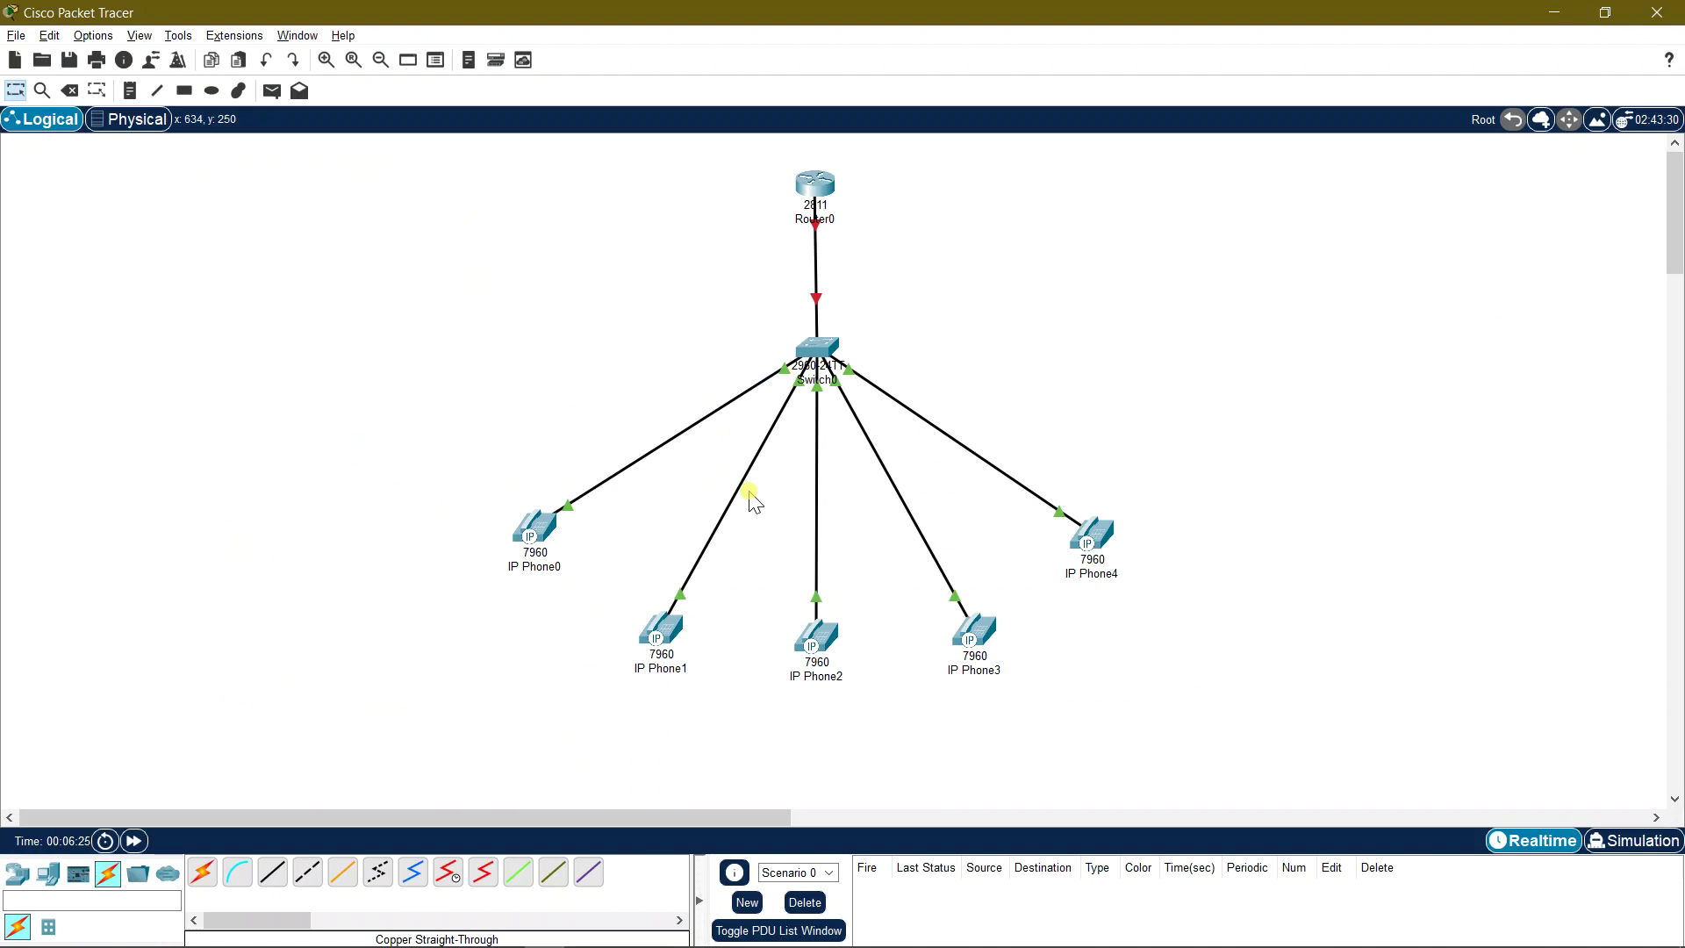
Step: Open Router0's CLI and answer no to the initial configuration dialog
click(824, 181)
click(681, 210)
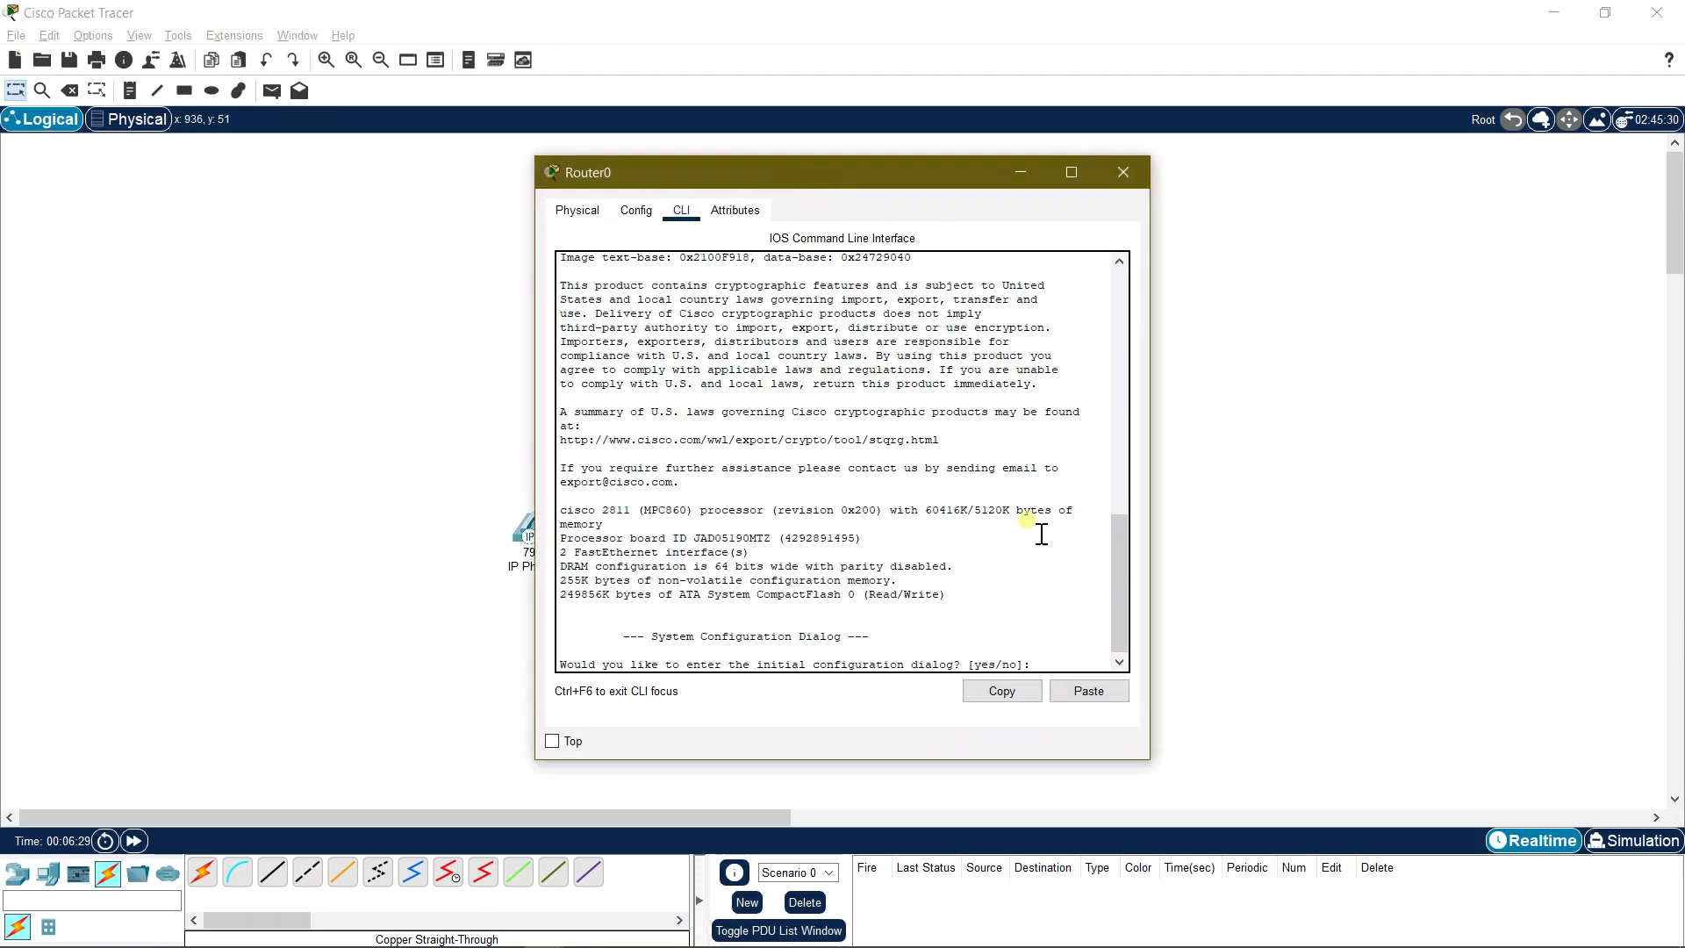
click(1058, 662)
text(no)
key(Return)
key(Return)
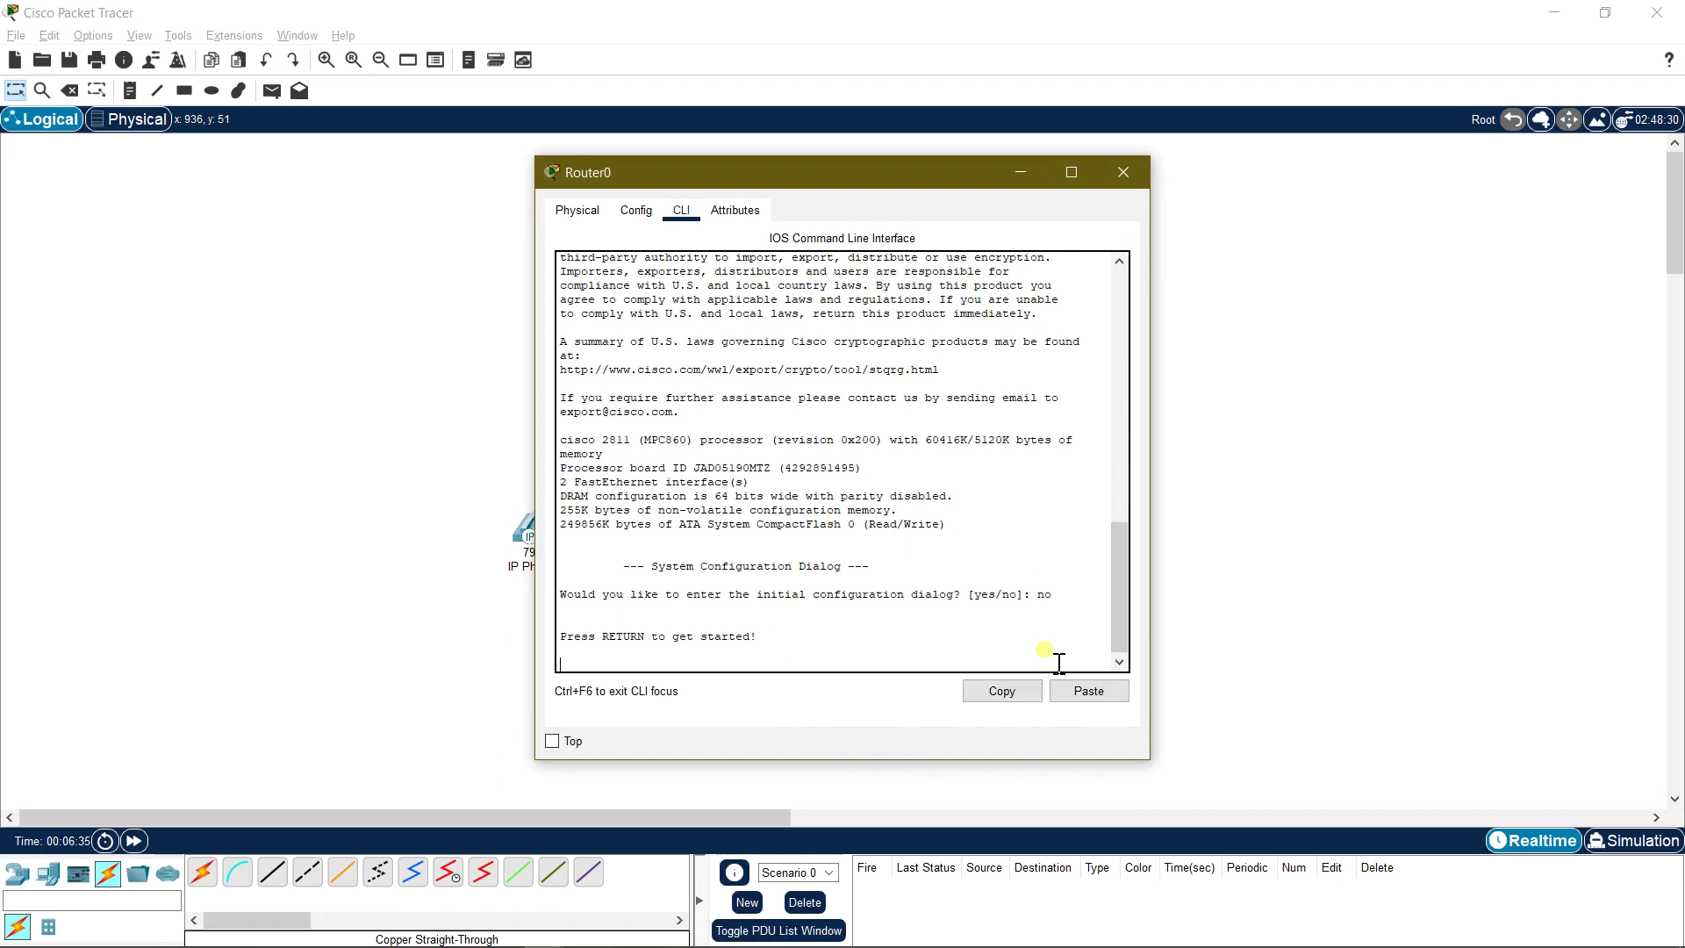
Step: Run enable and configure terminal, then enter interface FastEthernet0/0
text(e)
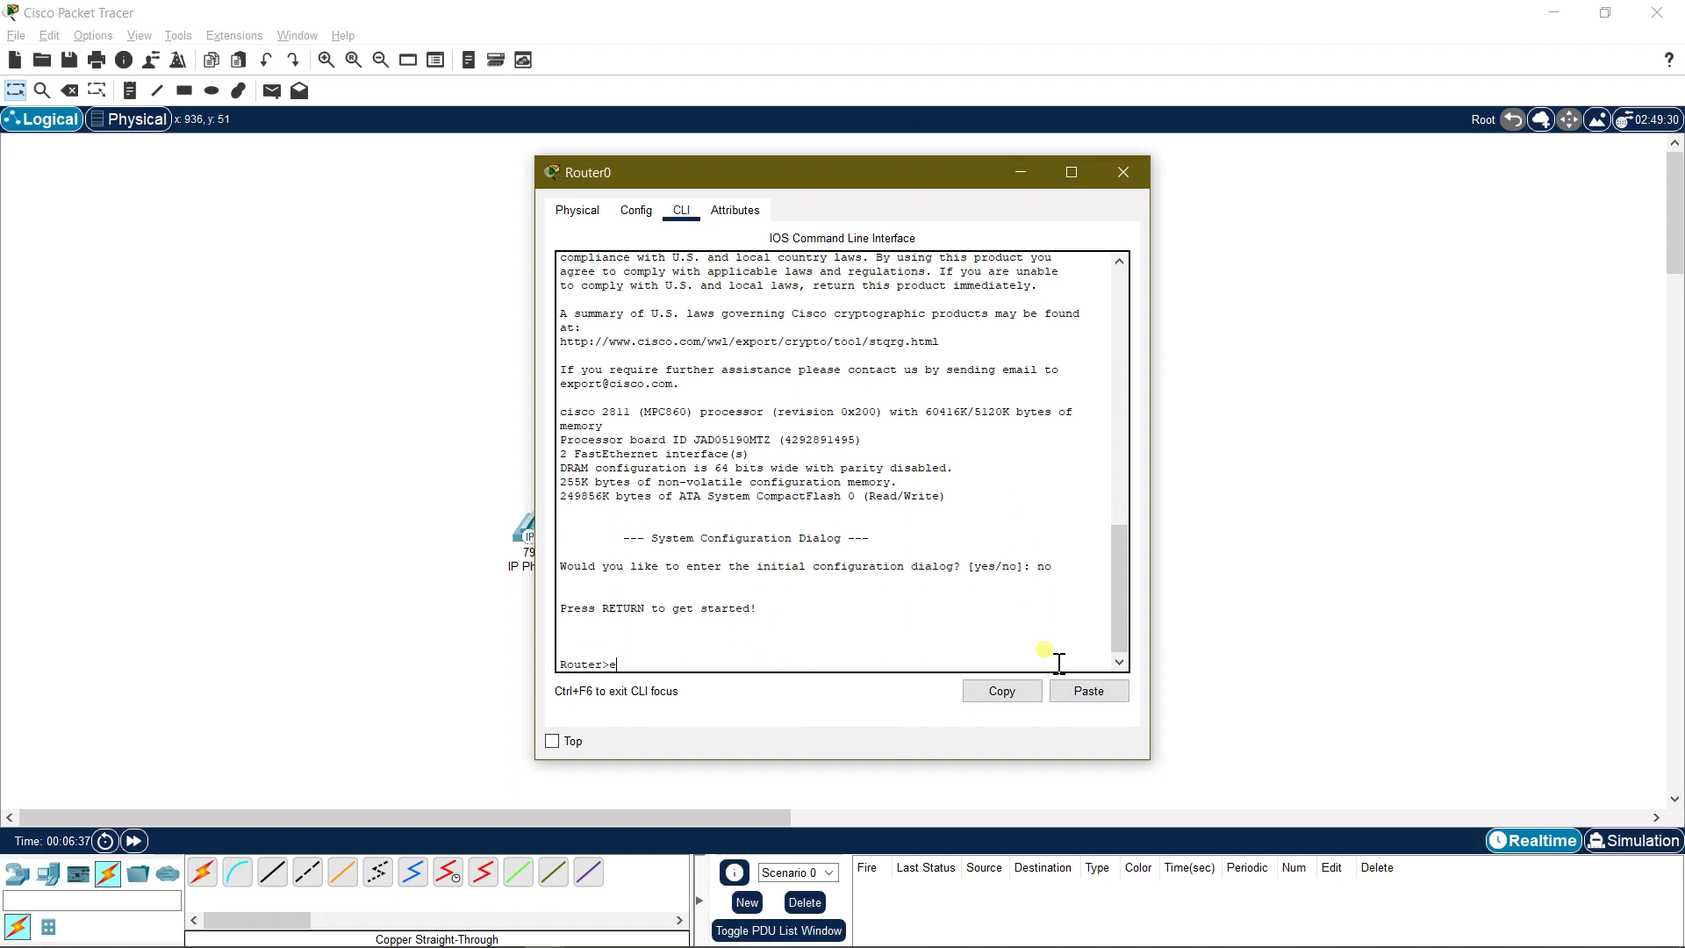
text(nable)
key(Return)
text(configure)
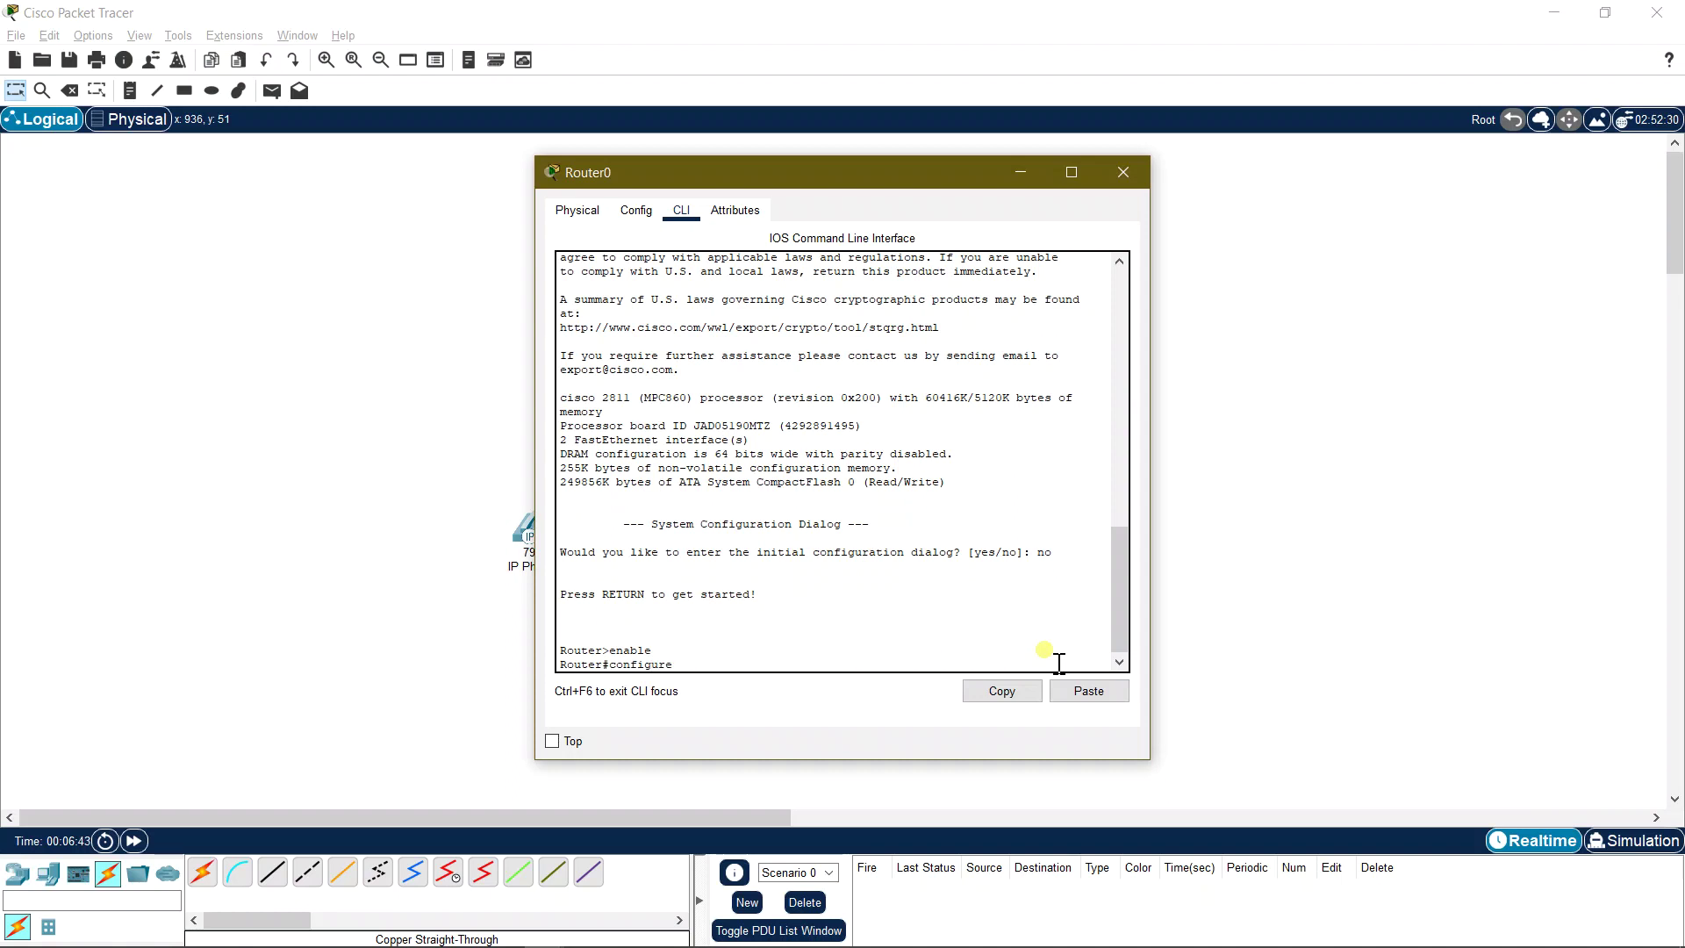
text( terminal)
key(Return)
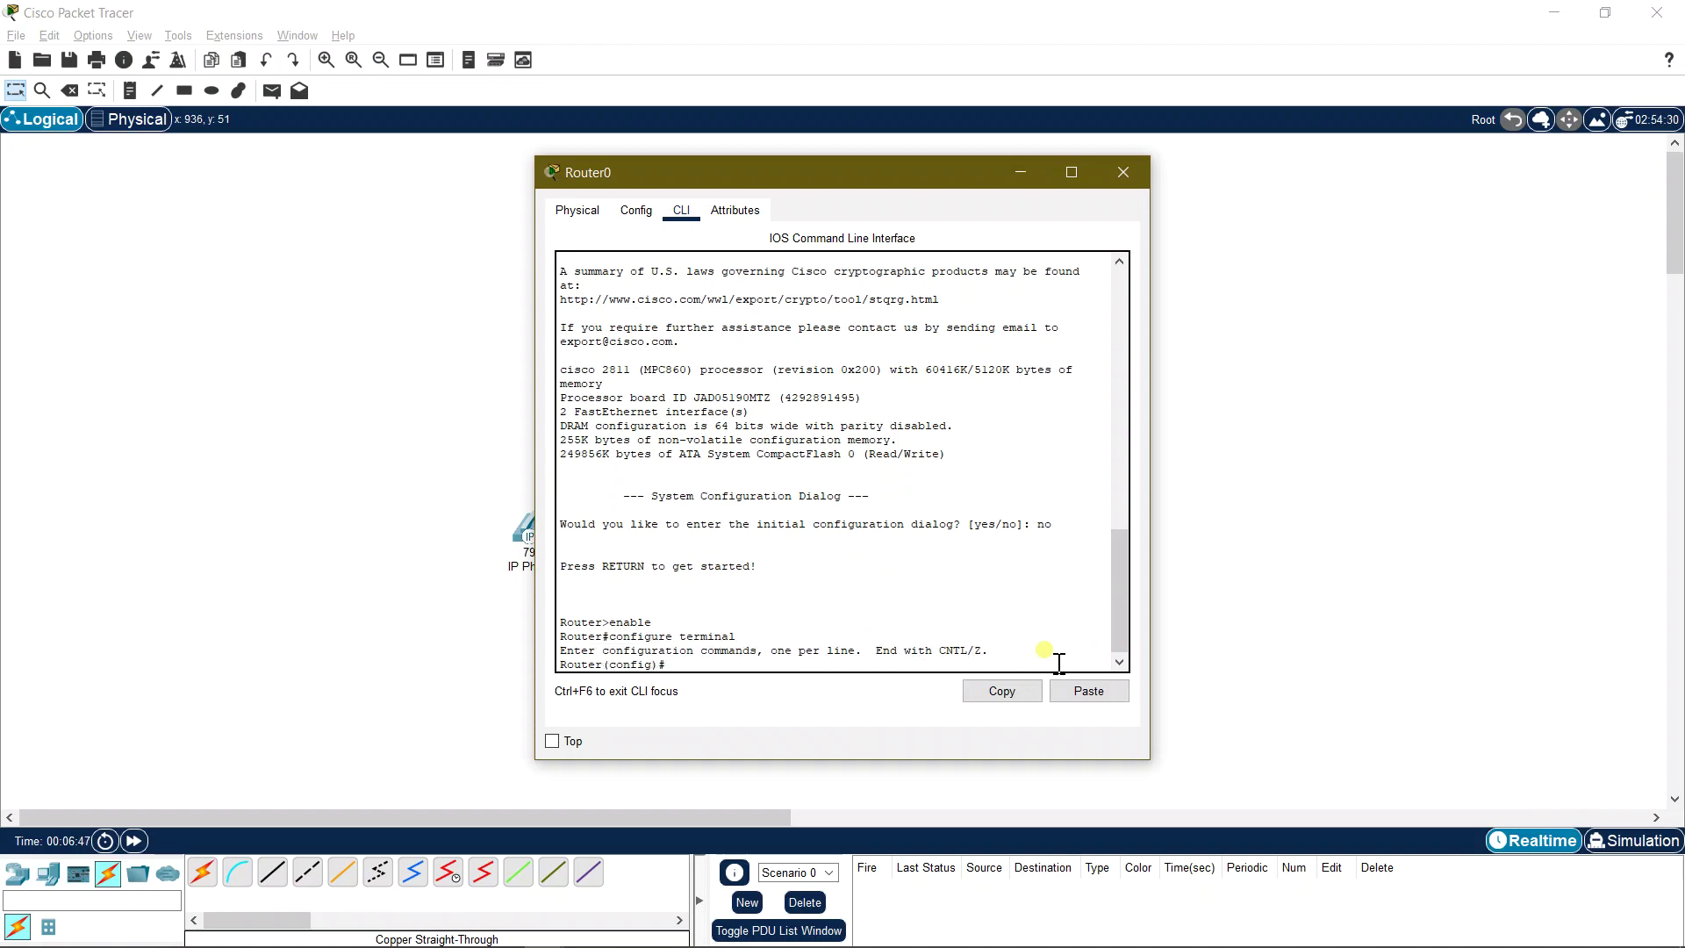
text(interface FastEthernet0/0)
Step: Set FastEthernet0/0 to 192.168.1.1 255.255.255.0 with no shutdown, then start DHCP pool voice
key(Return)
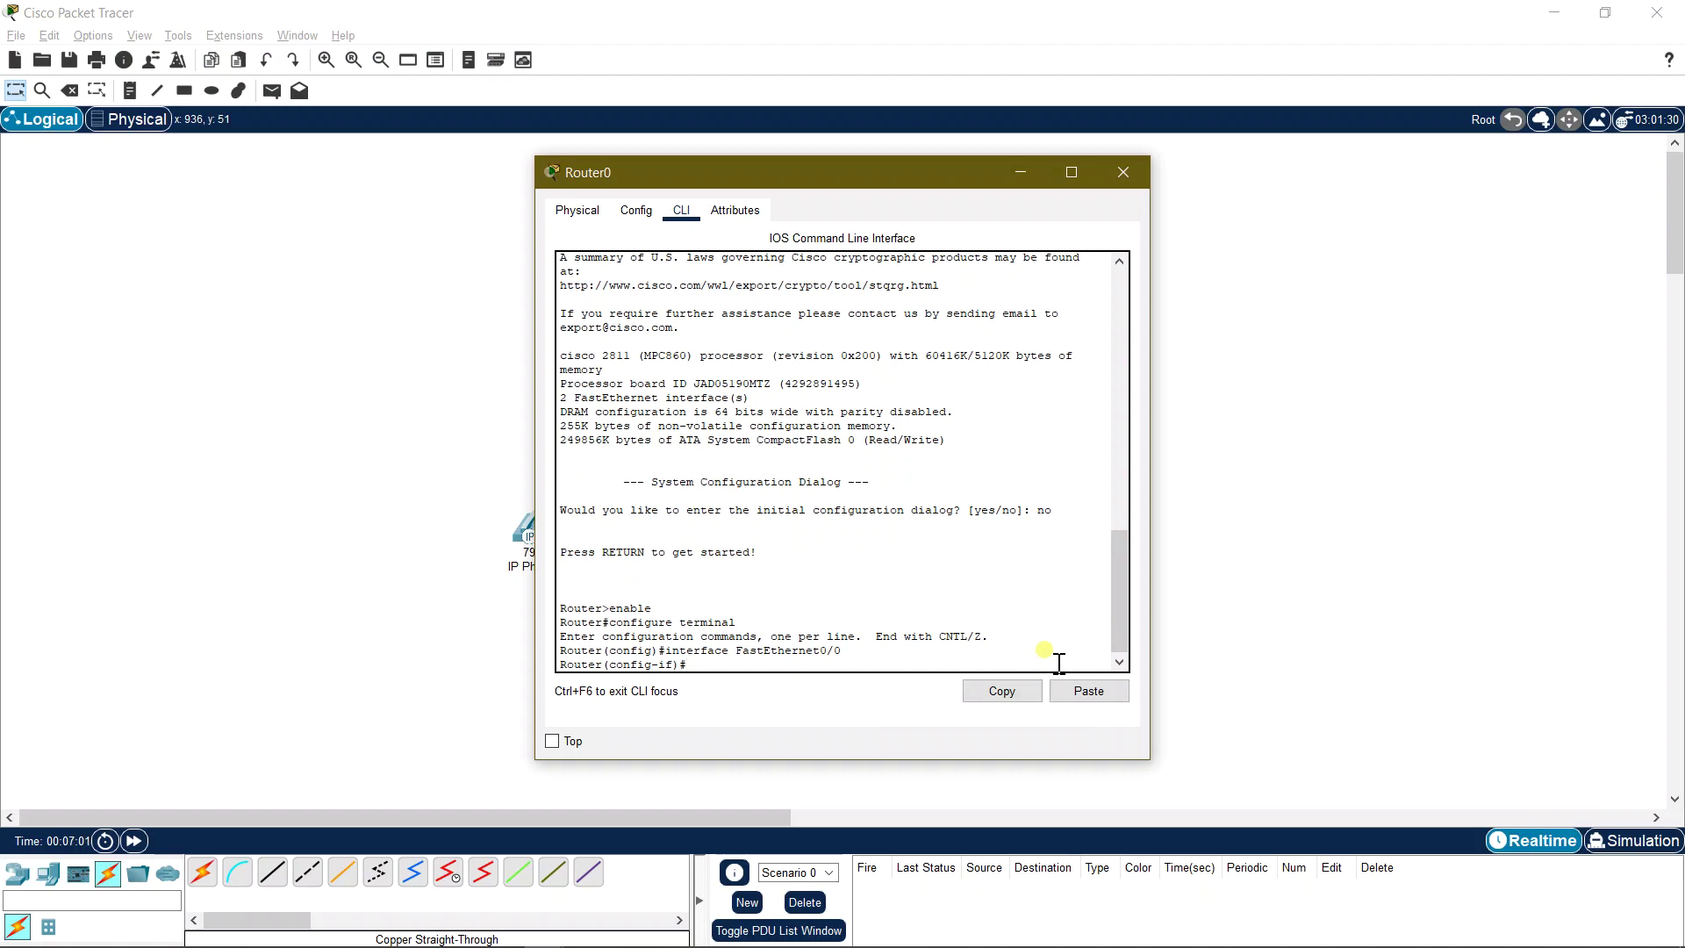
text(ip address 192.168.1.1)
text(255.255.25)
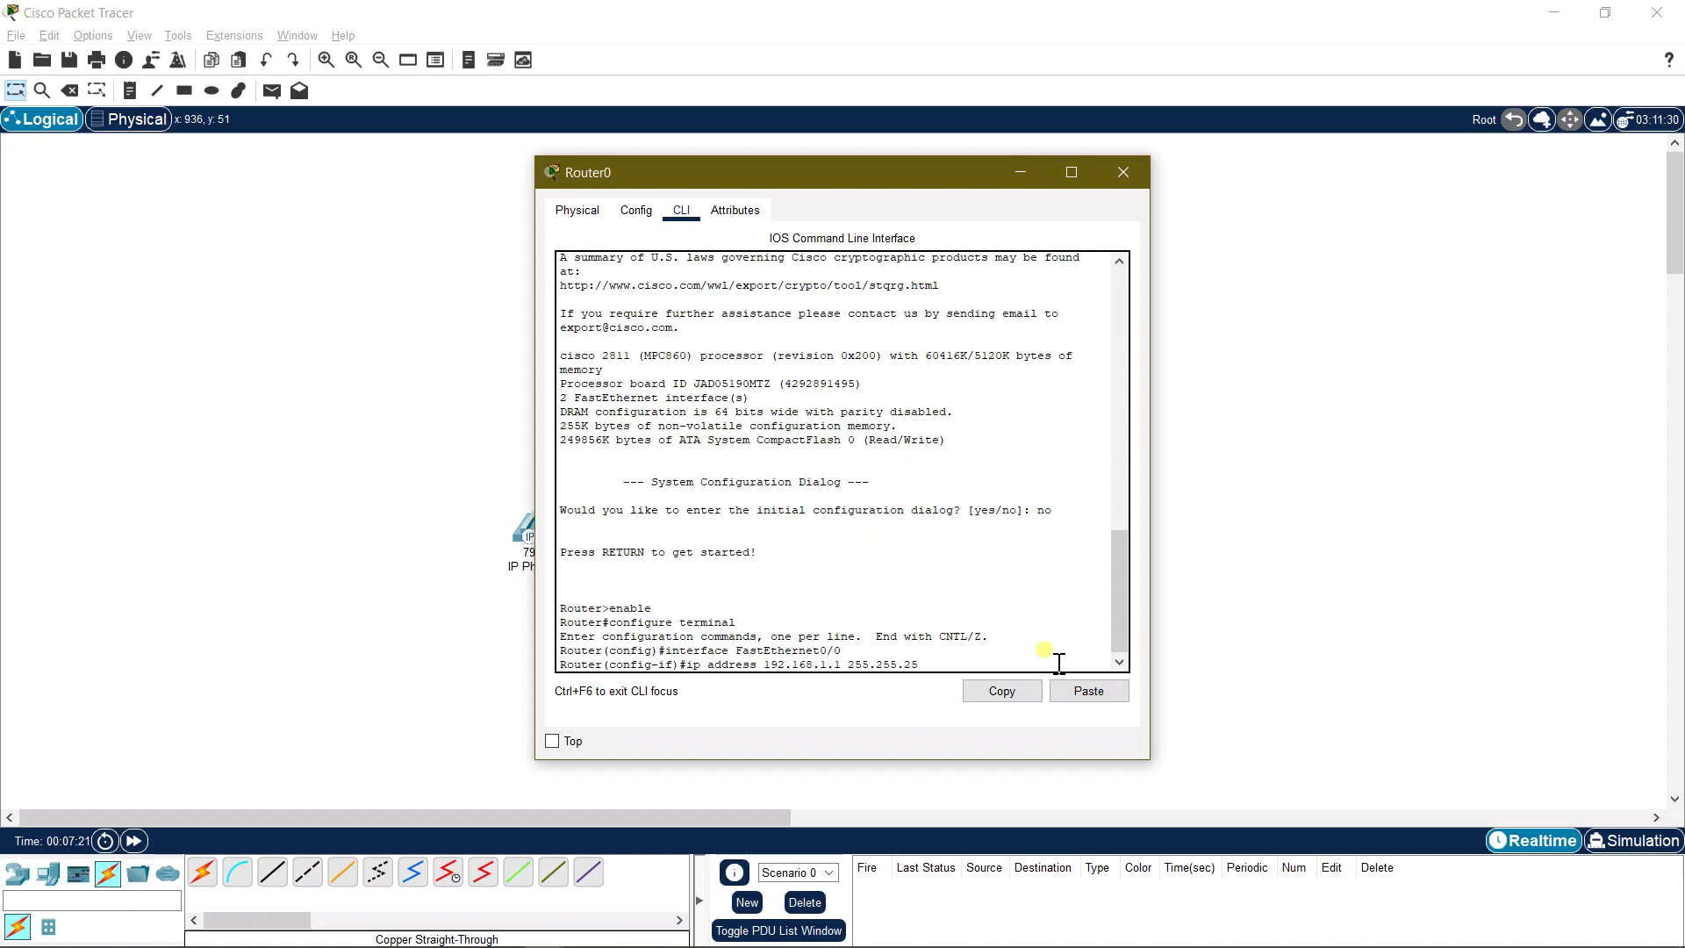
text(5.0)
key(Return)
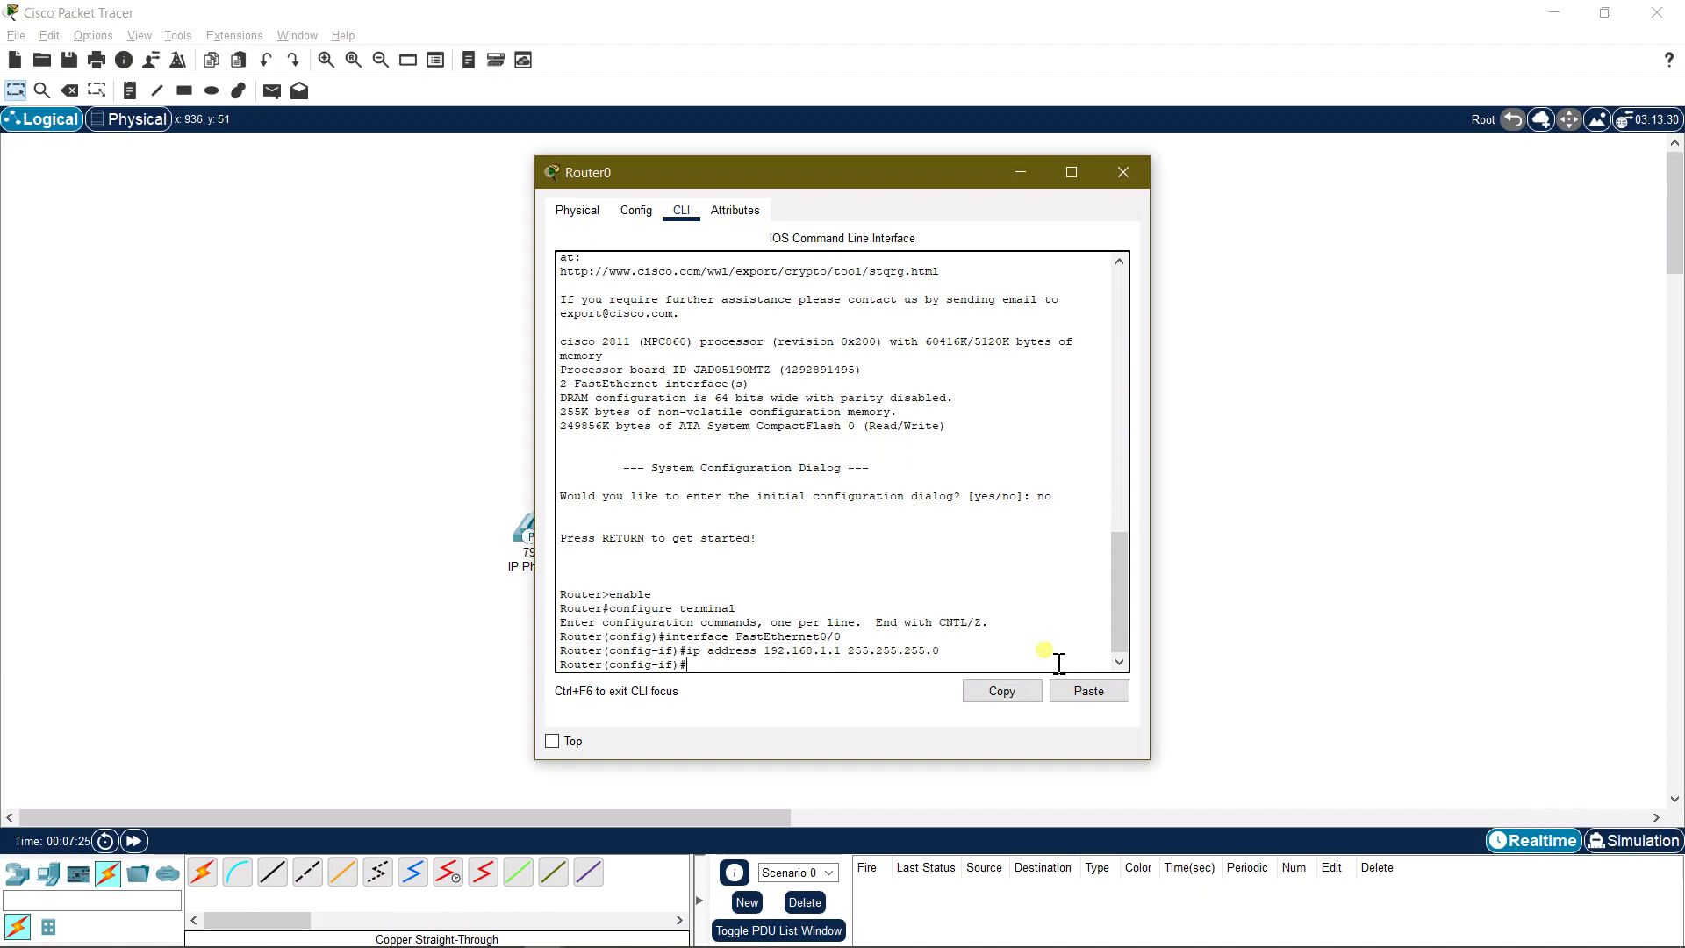
text(no shutdown)
key(Return)
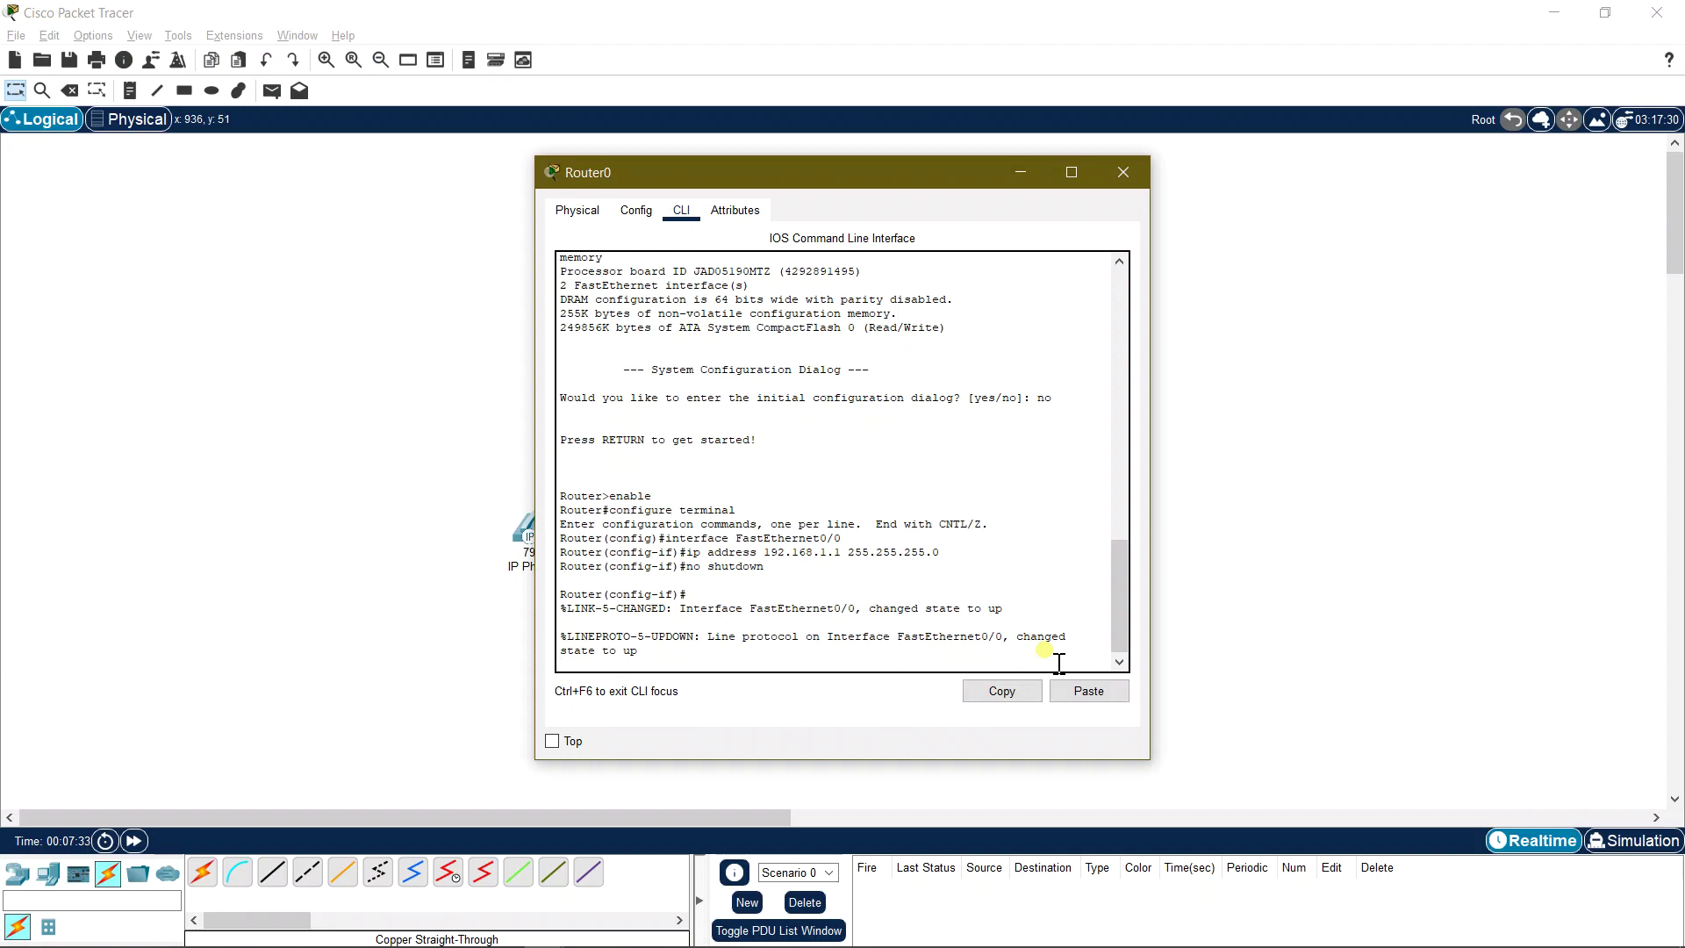
key(Return)
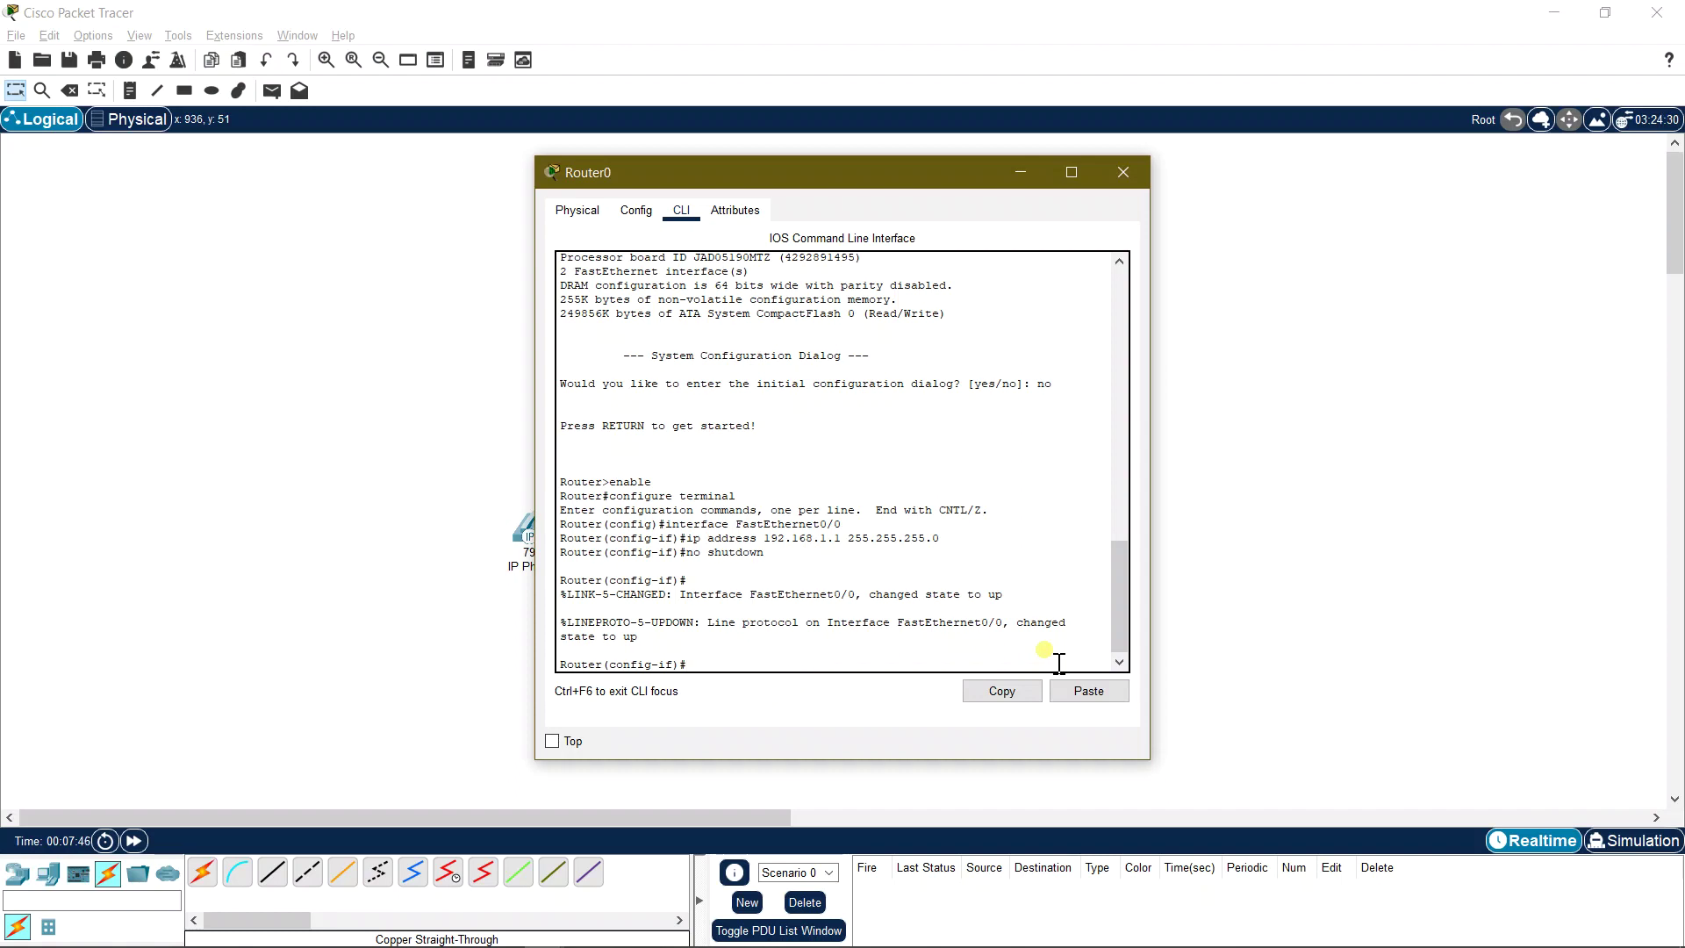
text(ip dhcp pool voice)
Step: Create DHCP pool voice and give it network 192.168.1.0 255.255.255.0 after a failed first attempt
key(Return)
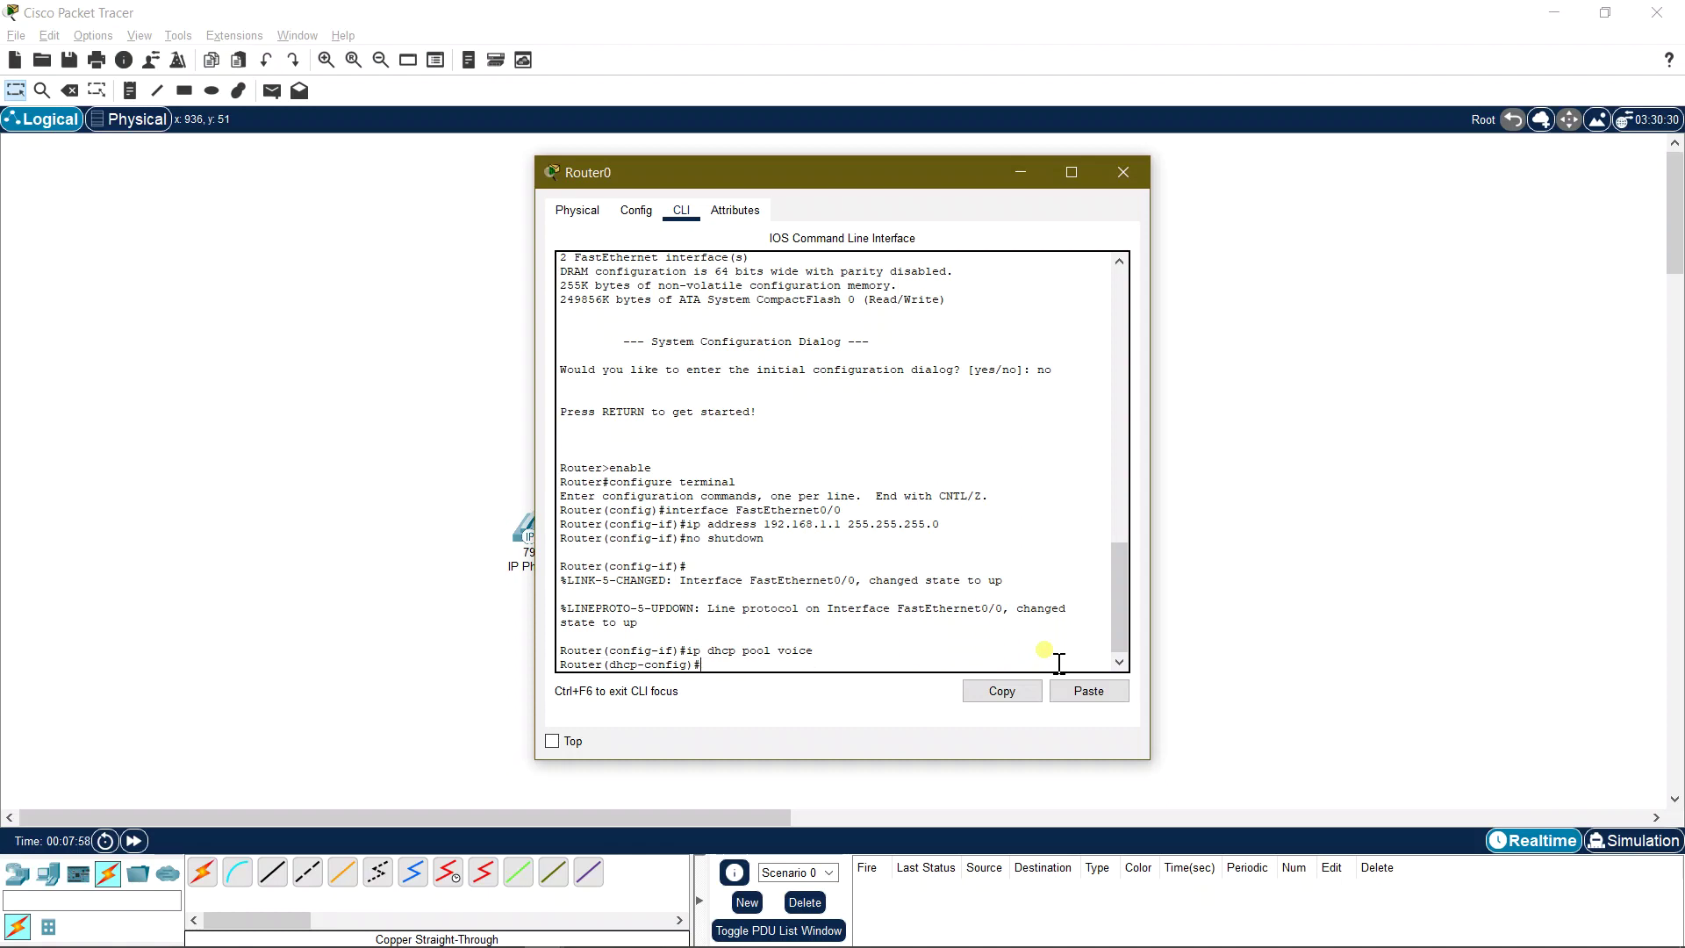
text(network address 192.168.1.0 255.255.255.0)
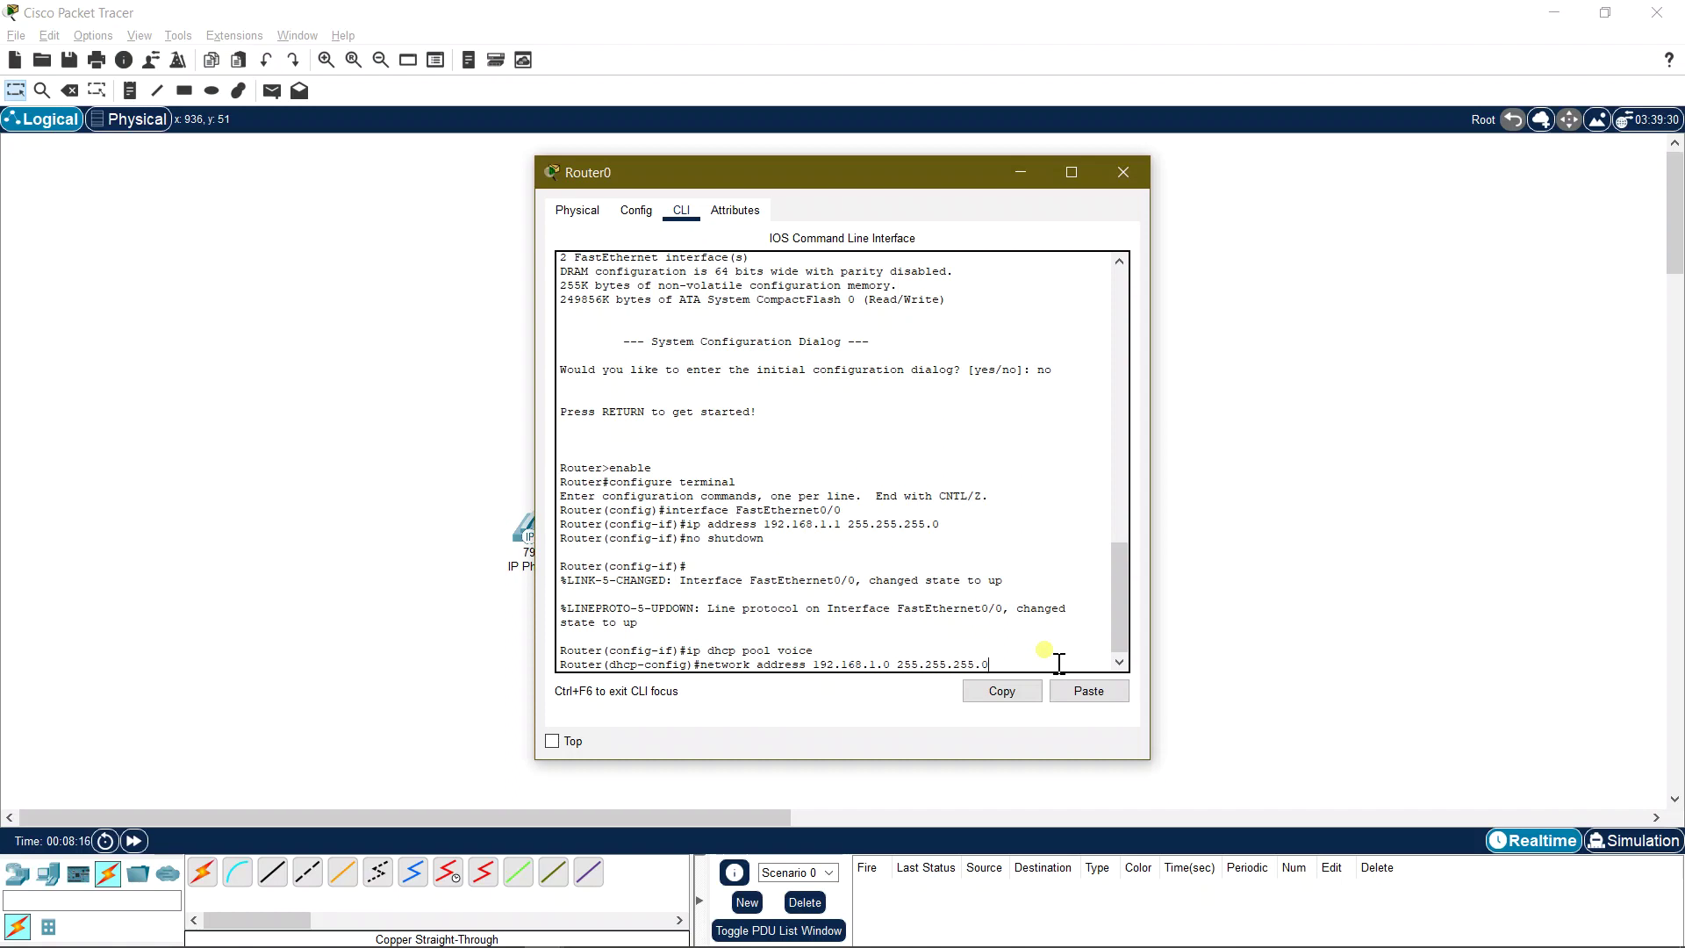
key(Return)
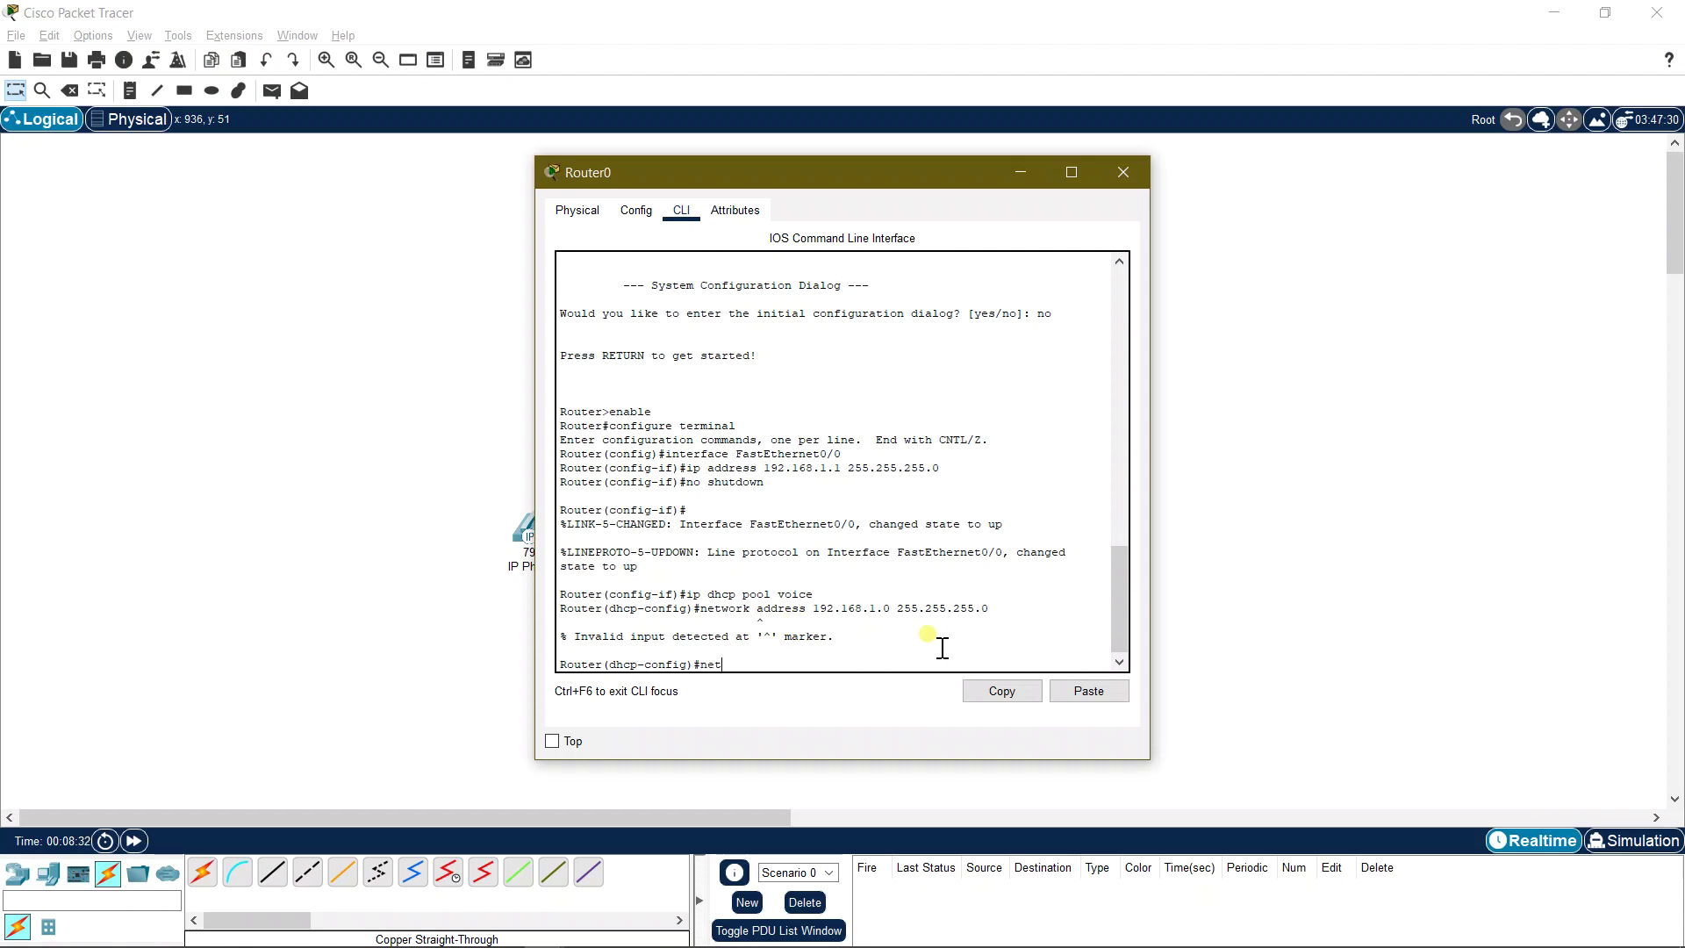
text(work 192.168.1.0 255.255.255.0)
key(Return)
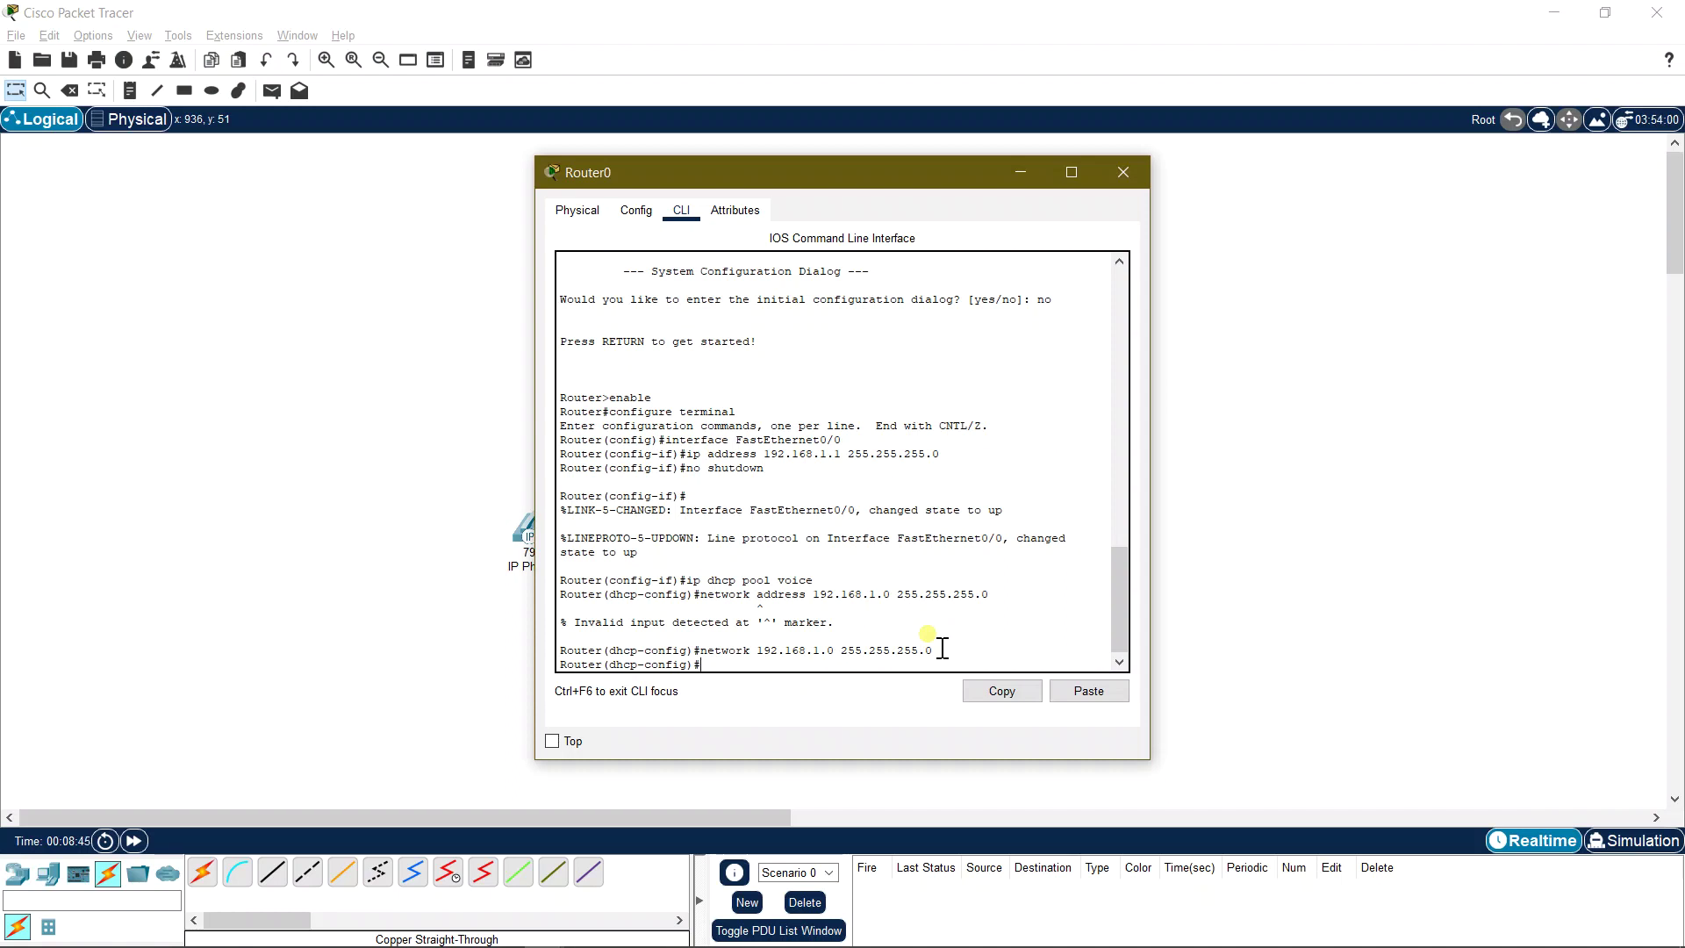
Step: Set the voice pool's default-router to 192.168.1.1 after fixing typos, then begin the option 150 command
text(defalut-router 192.168.1.11.1)
key(Return)
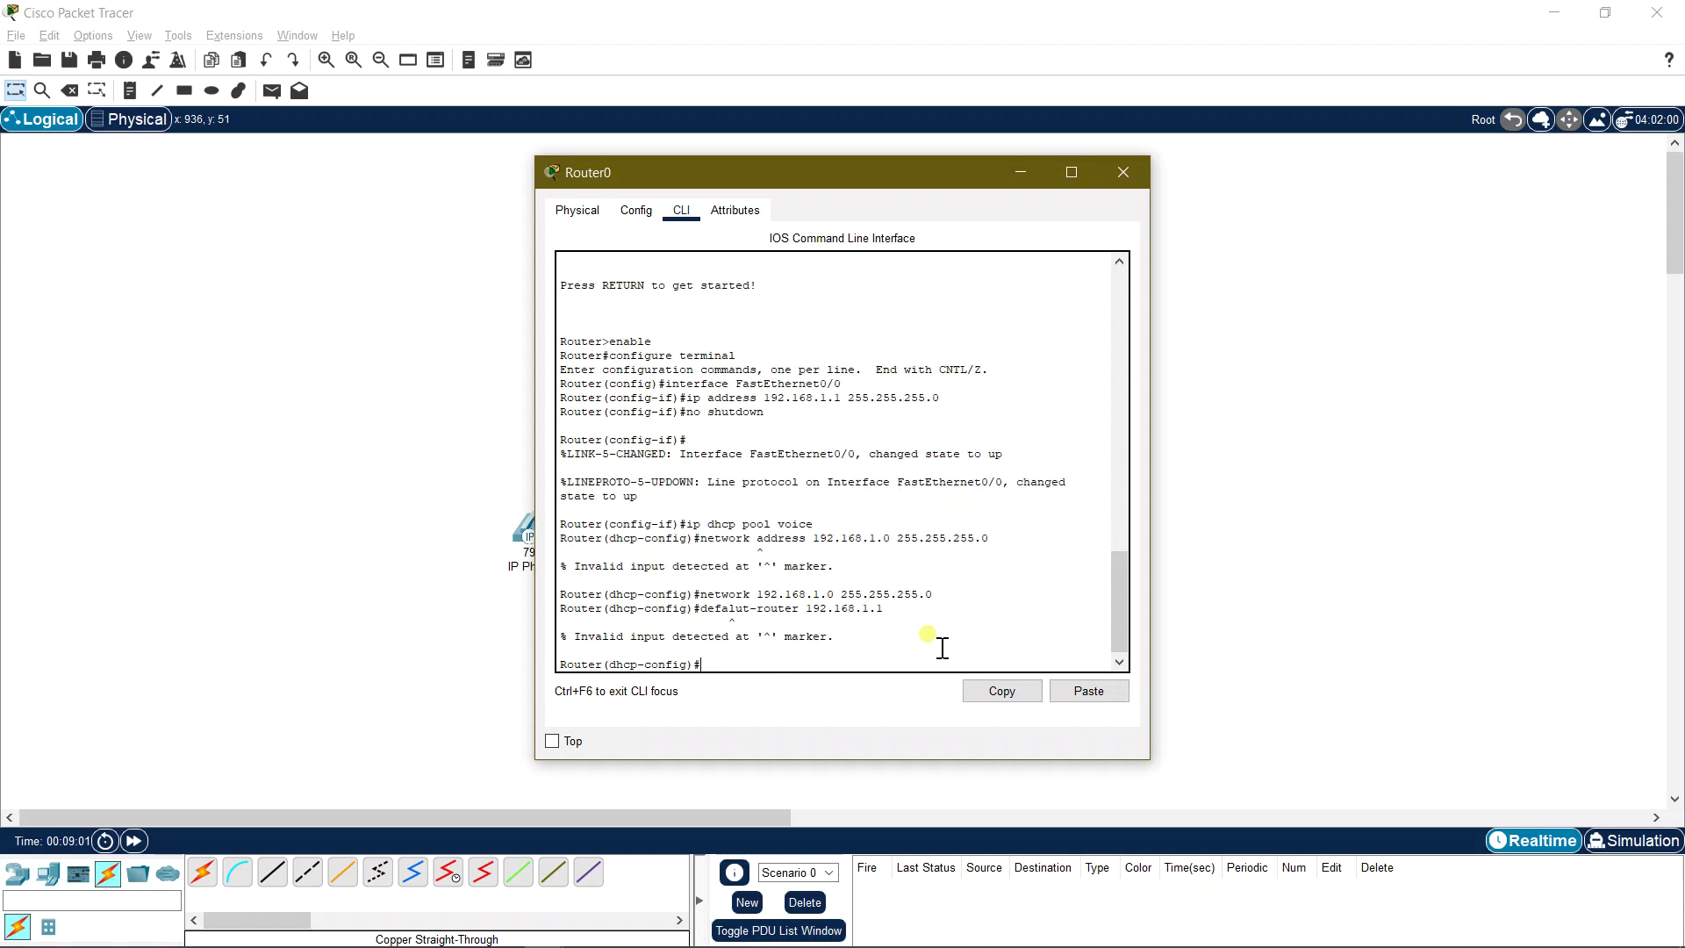
text(de)
text(fault router 192.168.1.1)
key(Return)
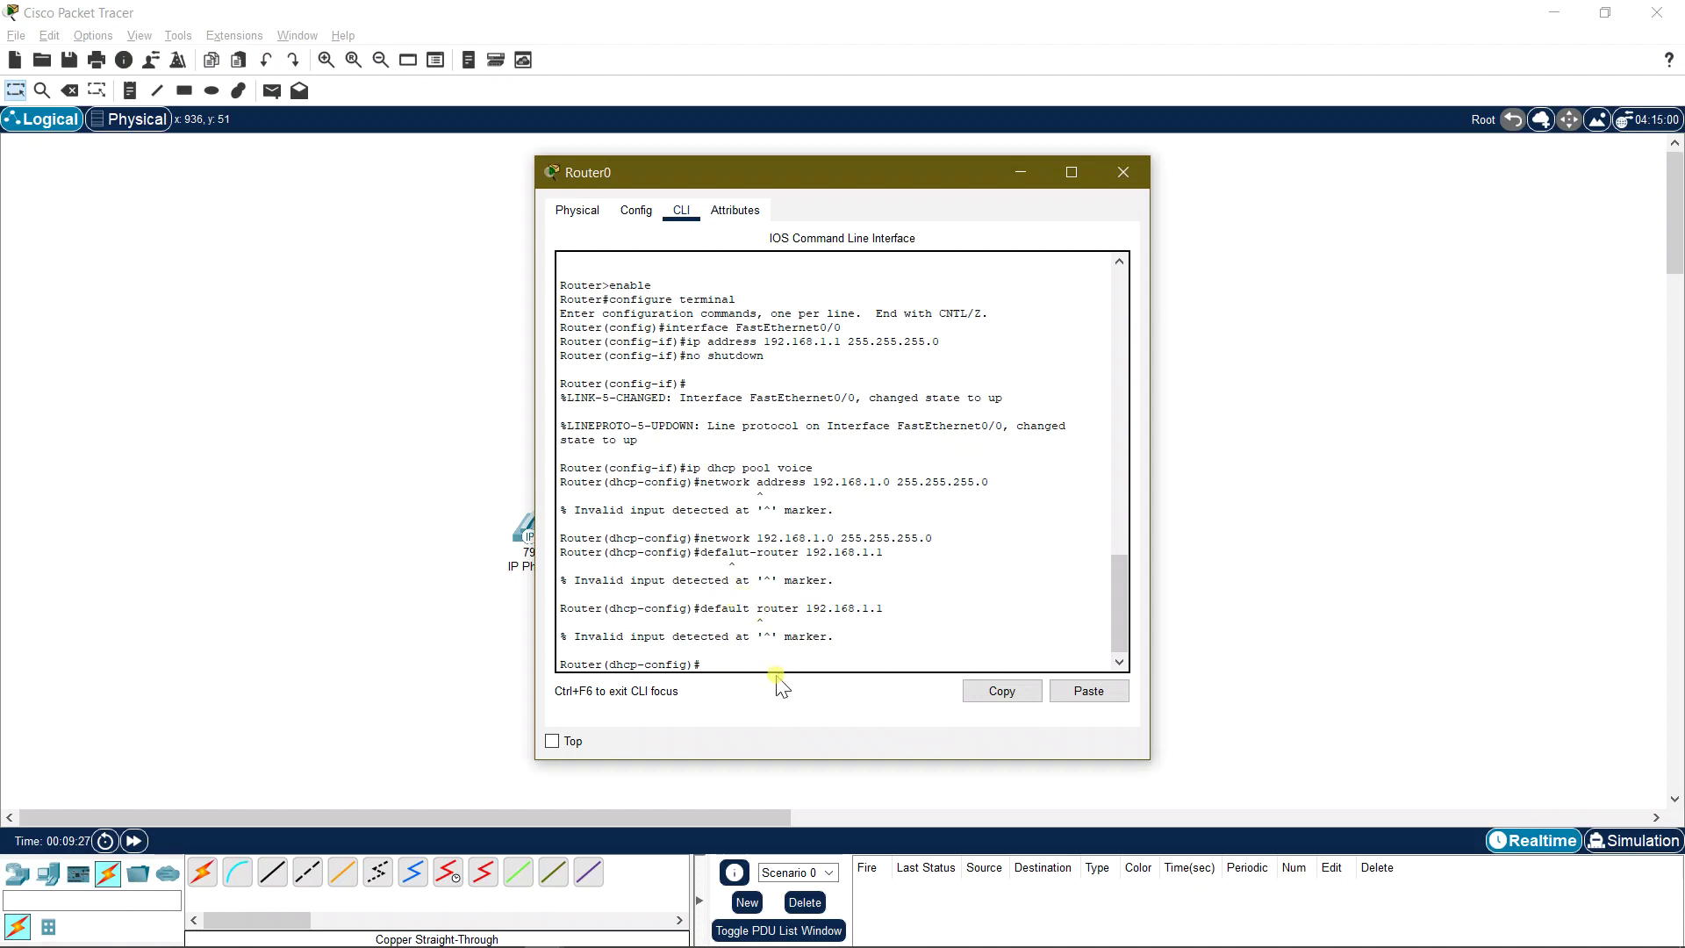
text(default-router 1)
text(92.168.1.1)
key(Return)
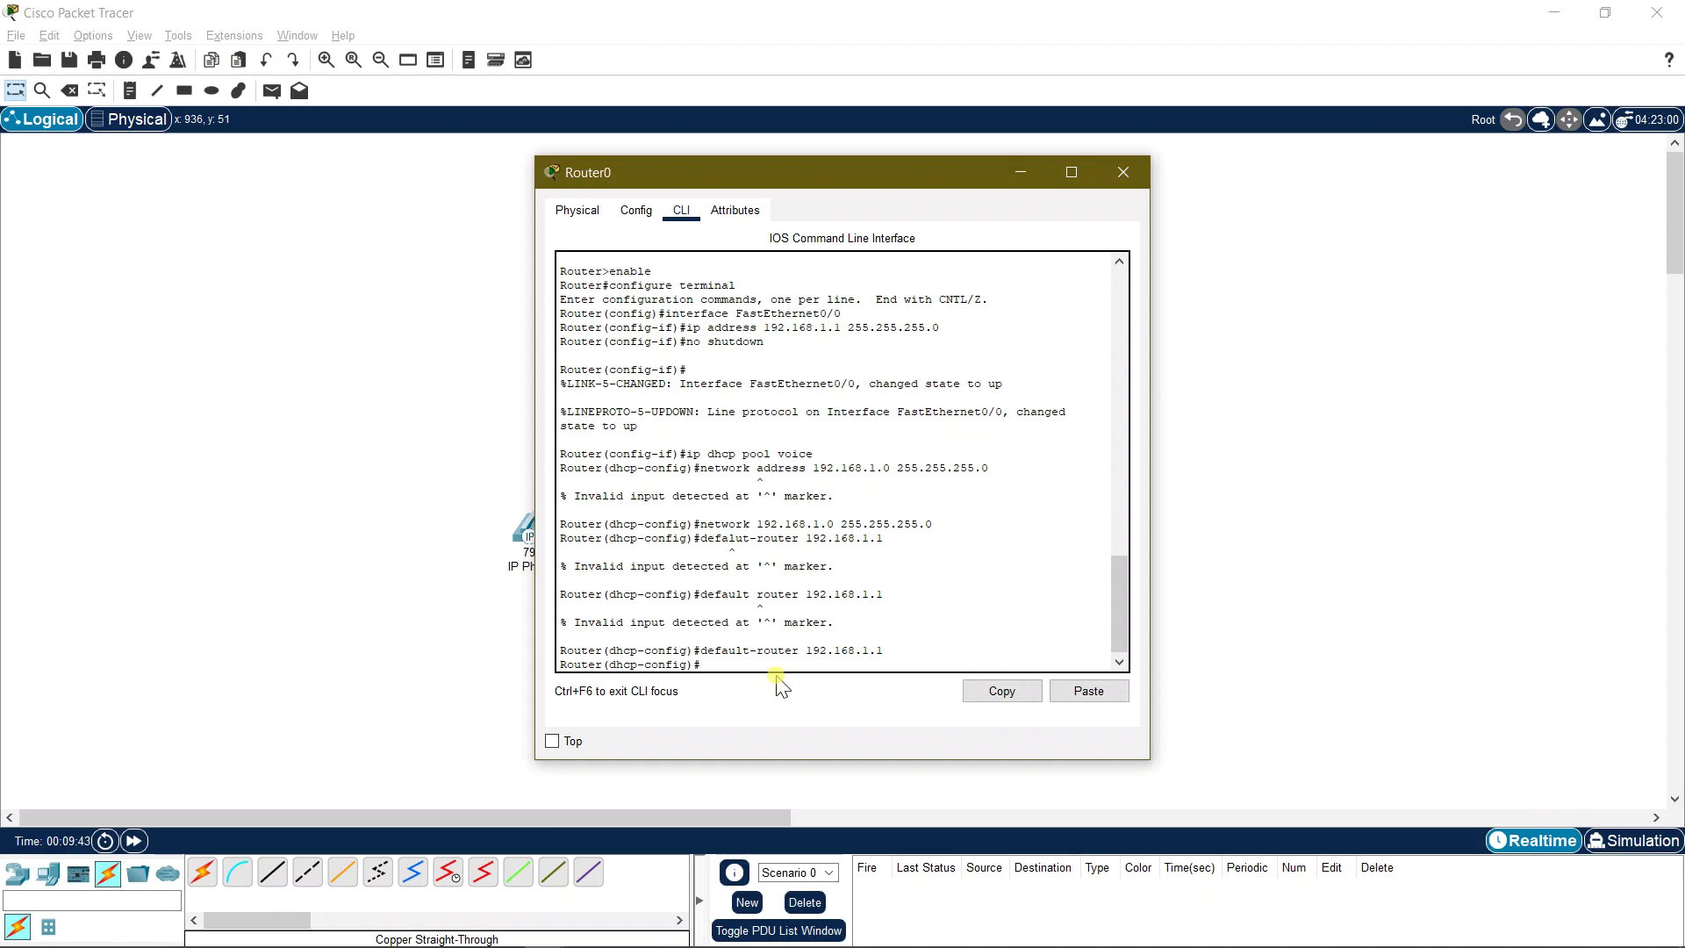
text(option 150 ip 192.168.1.1)
Step: Set DHCP option 150 to 192.168.1.1 and enter telephony-service configuration
key(Return)
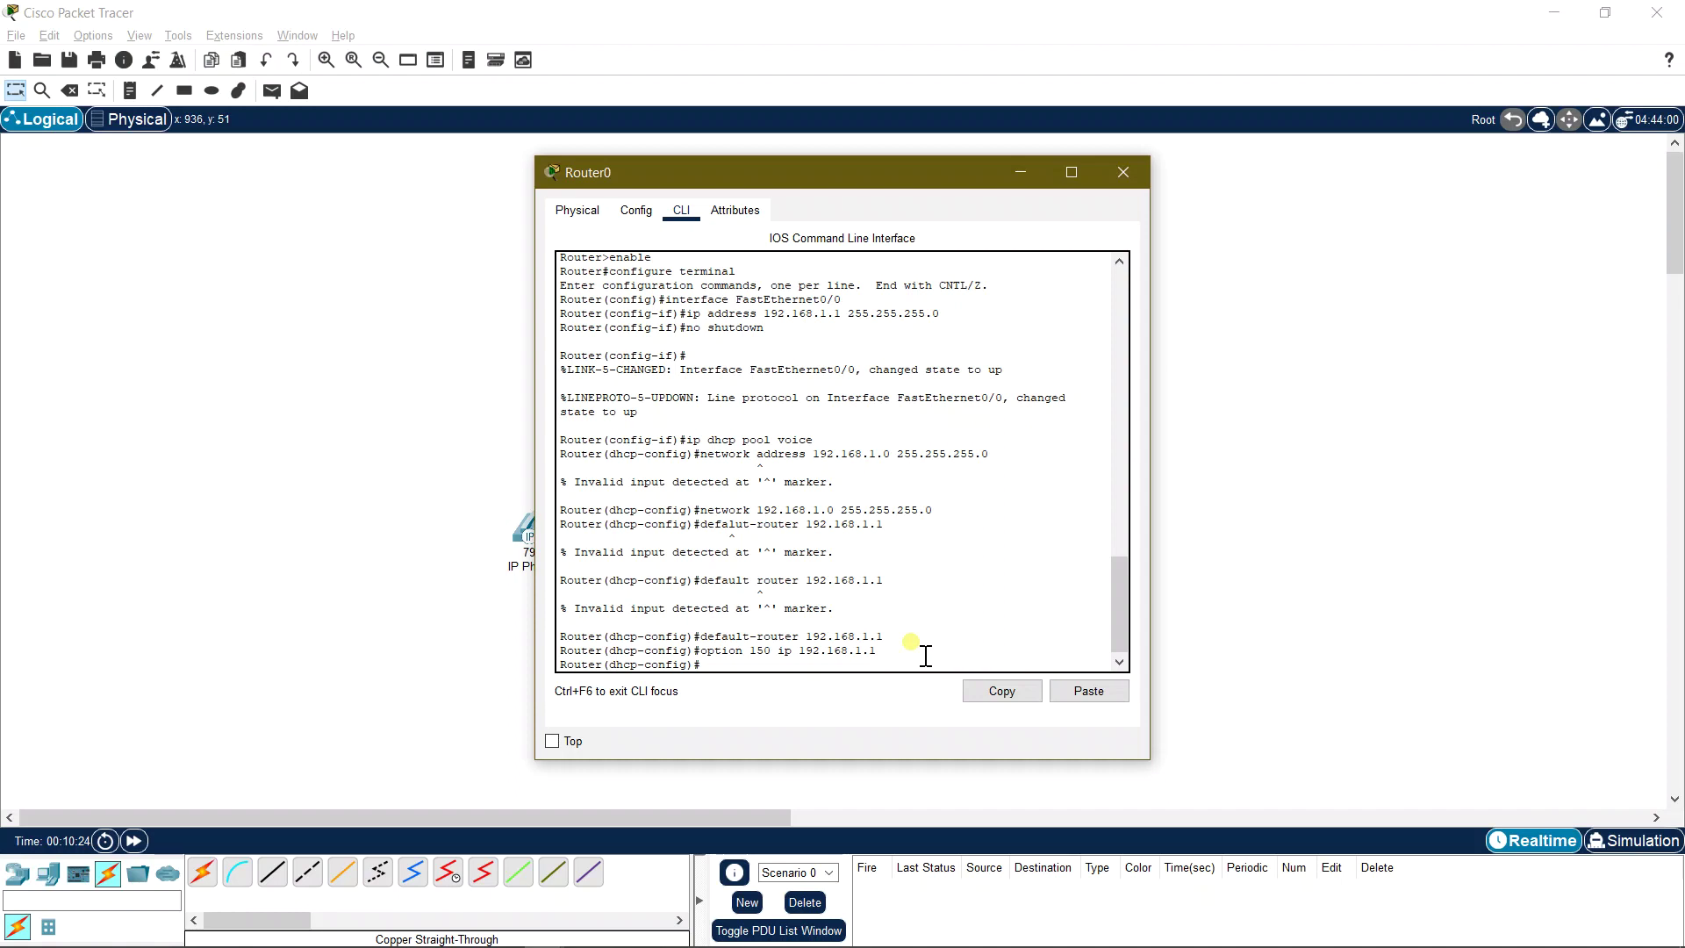
text(elephony-service)
key(Return)
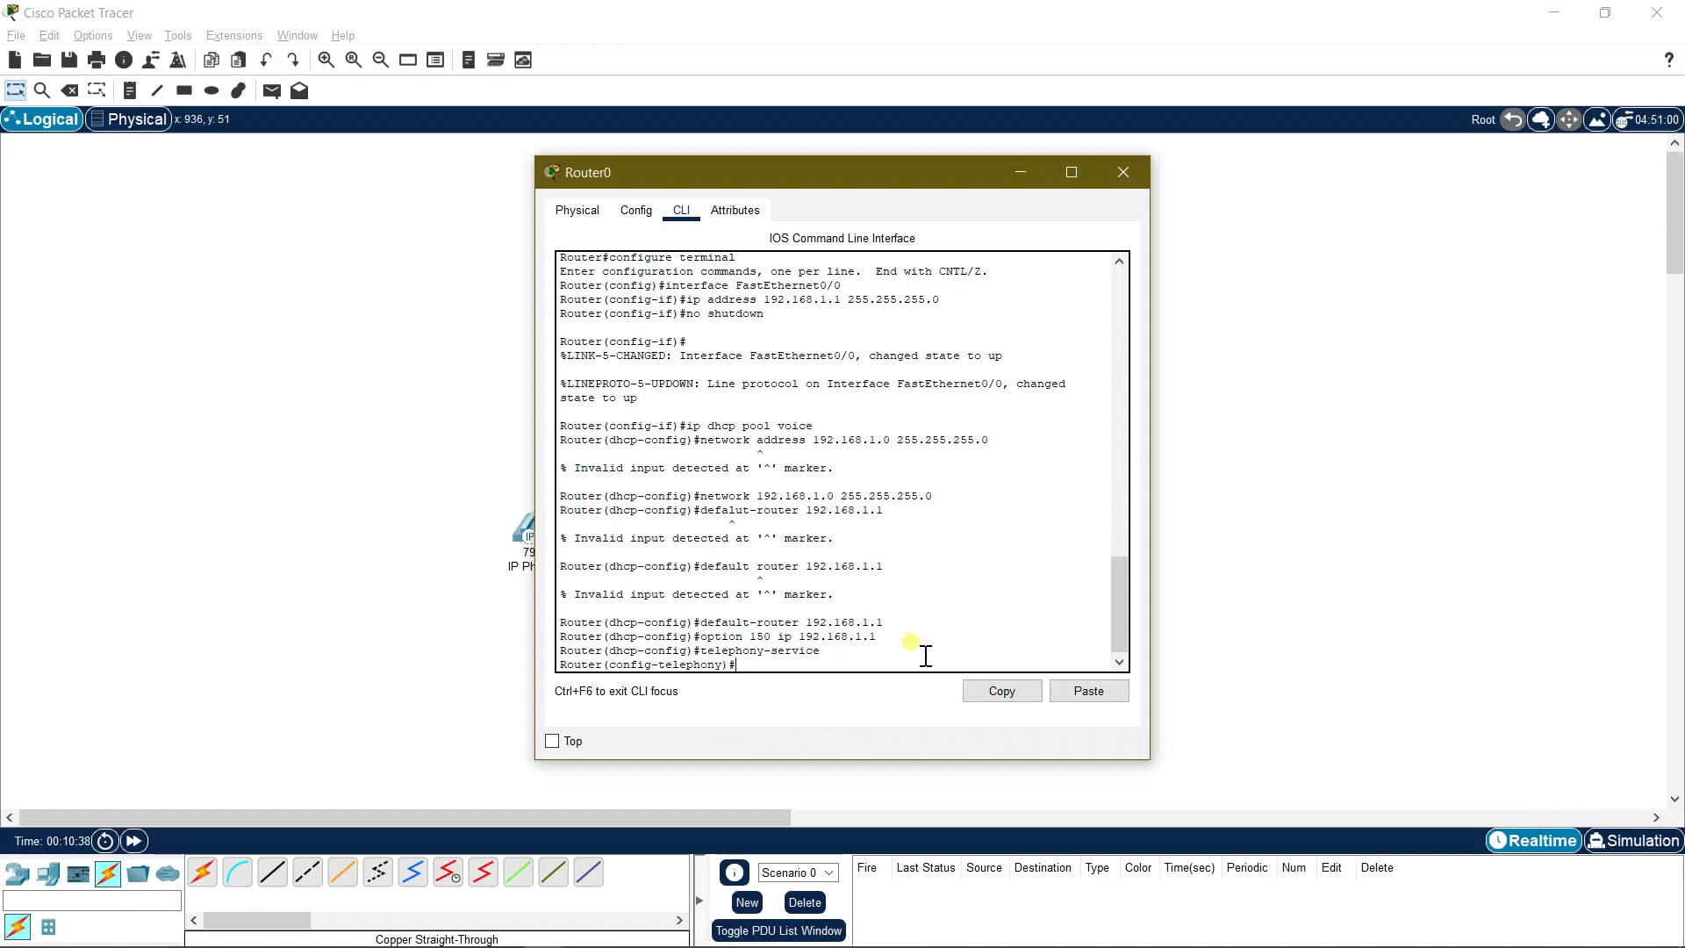
Step: Set max-dn 5 and max-ephones 5, and type ip source-address 192.168.1.1 port 2000
text(max-dn 5)
key(Return)
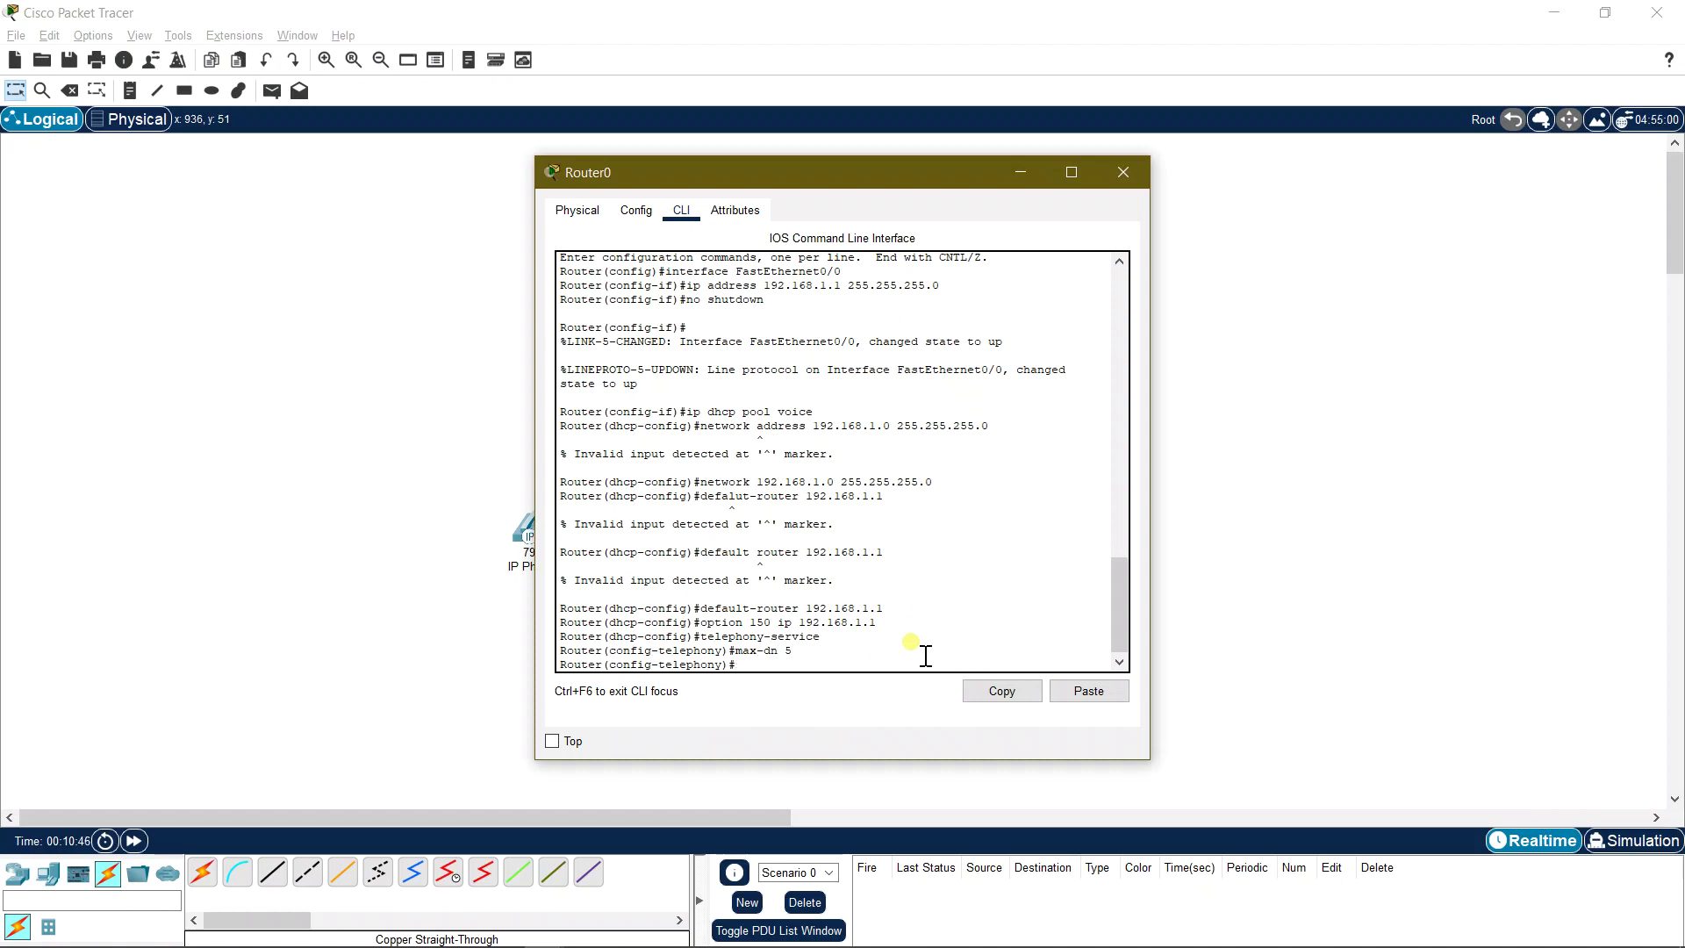
text(max-ephones 5)
key(Return)
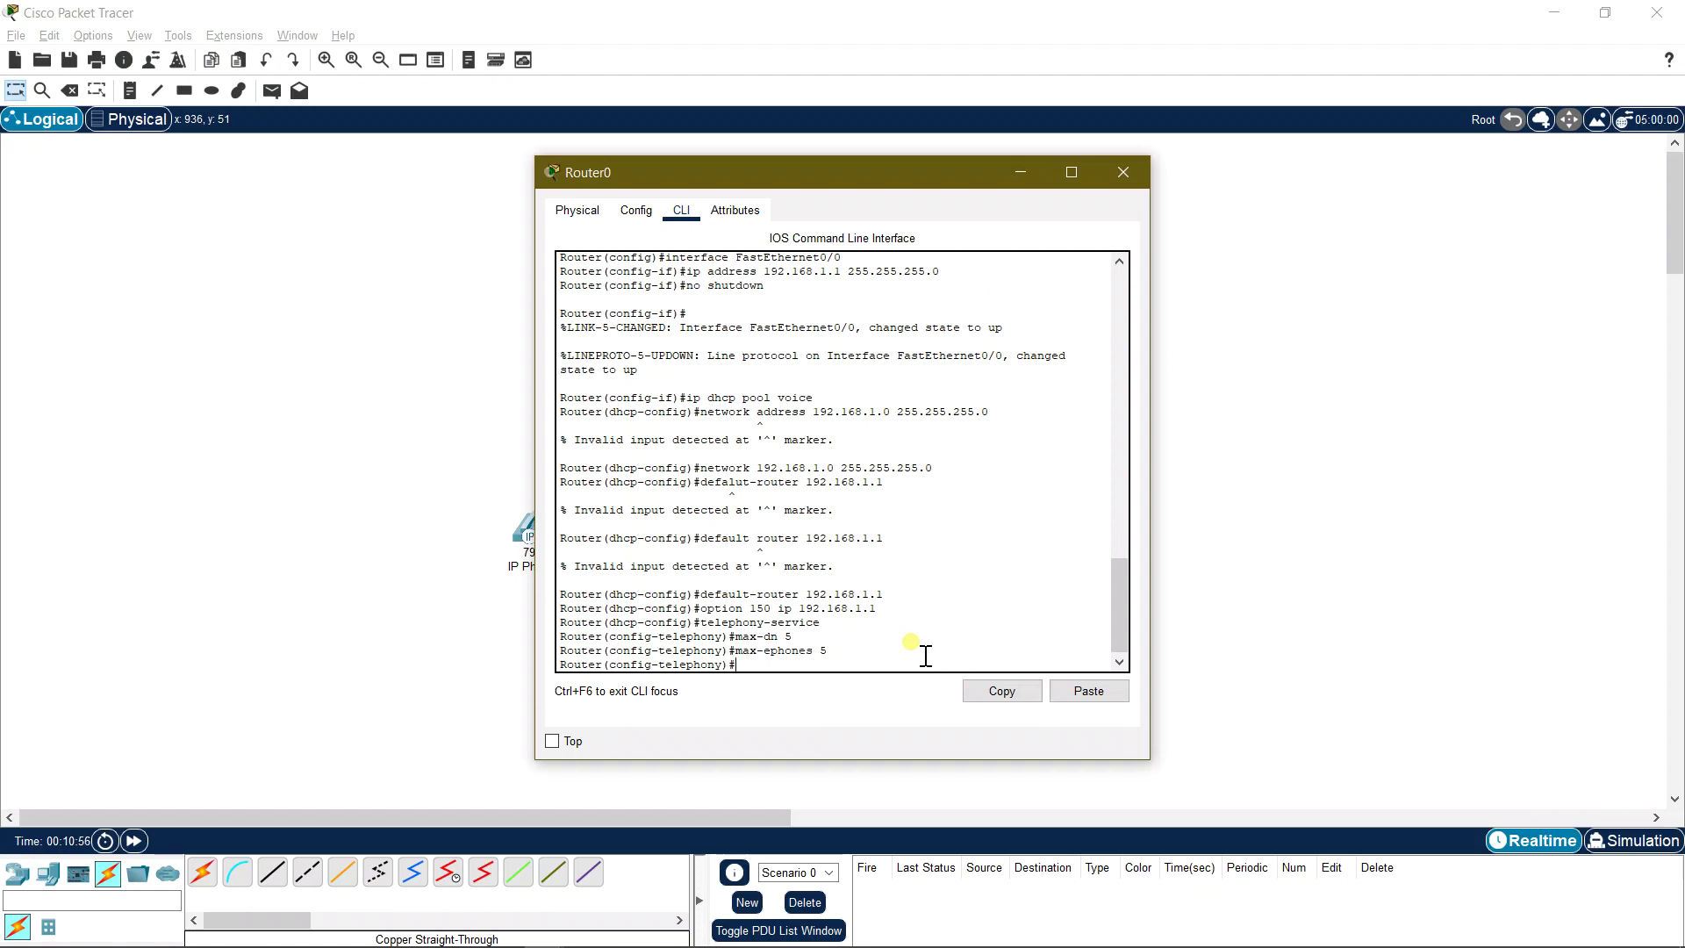
text(ip source-address)
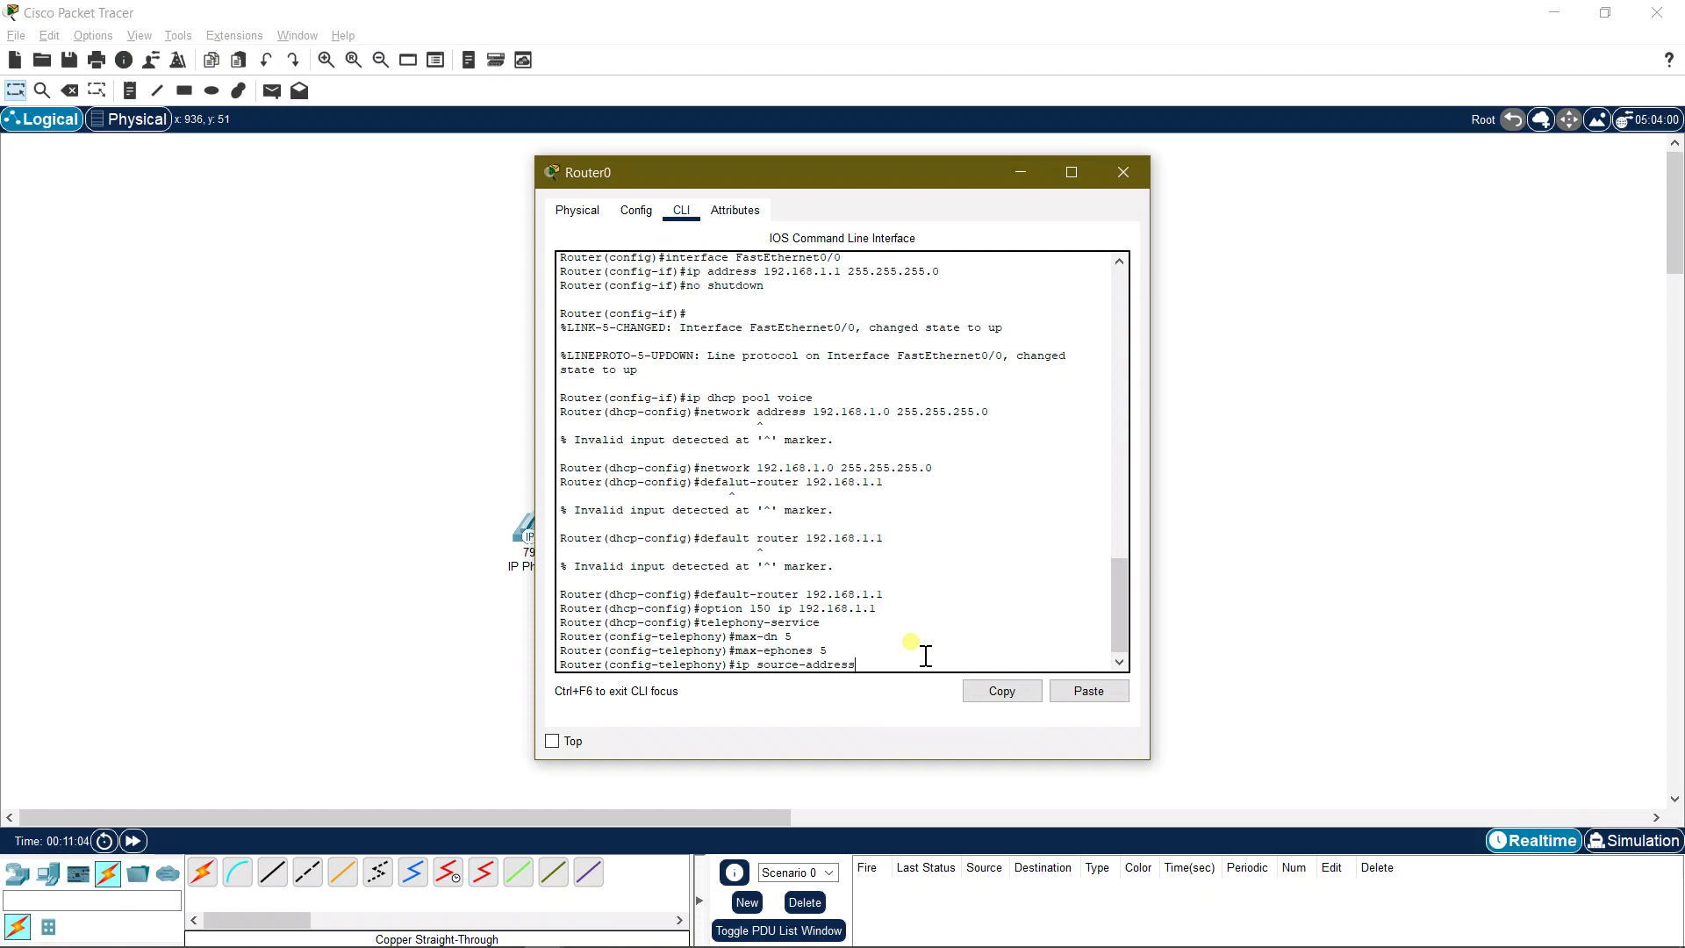
text( 192.168.1.1 port 2000)
Step: Apply source address 192.168.1.1 port 2000, then auto assign 4 to 6 and 1 to 5
key(Return)
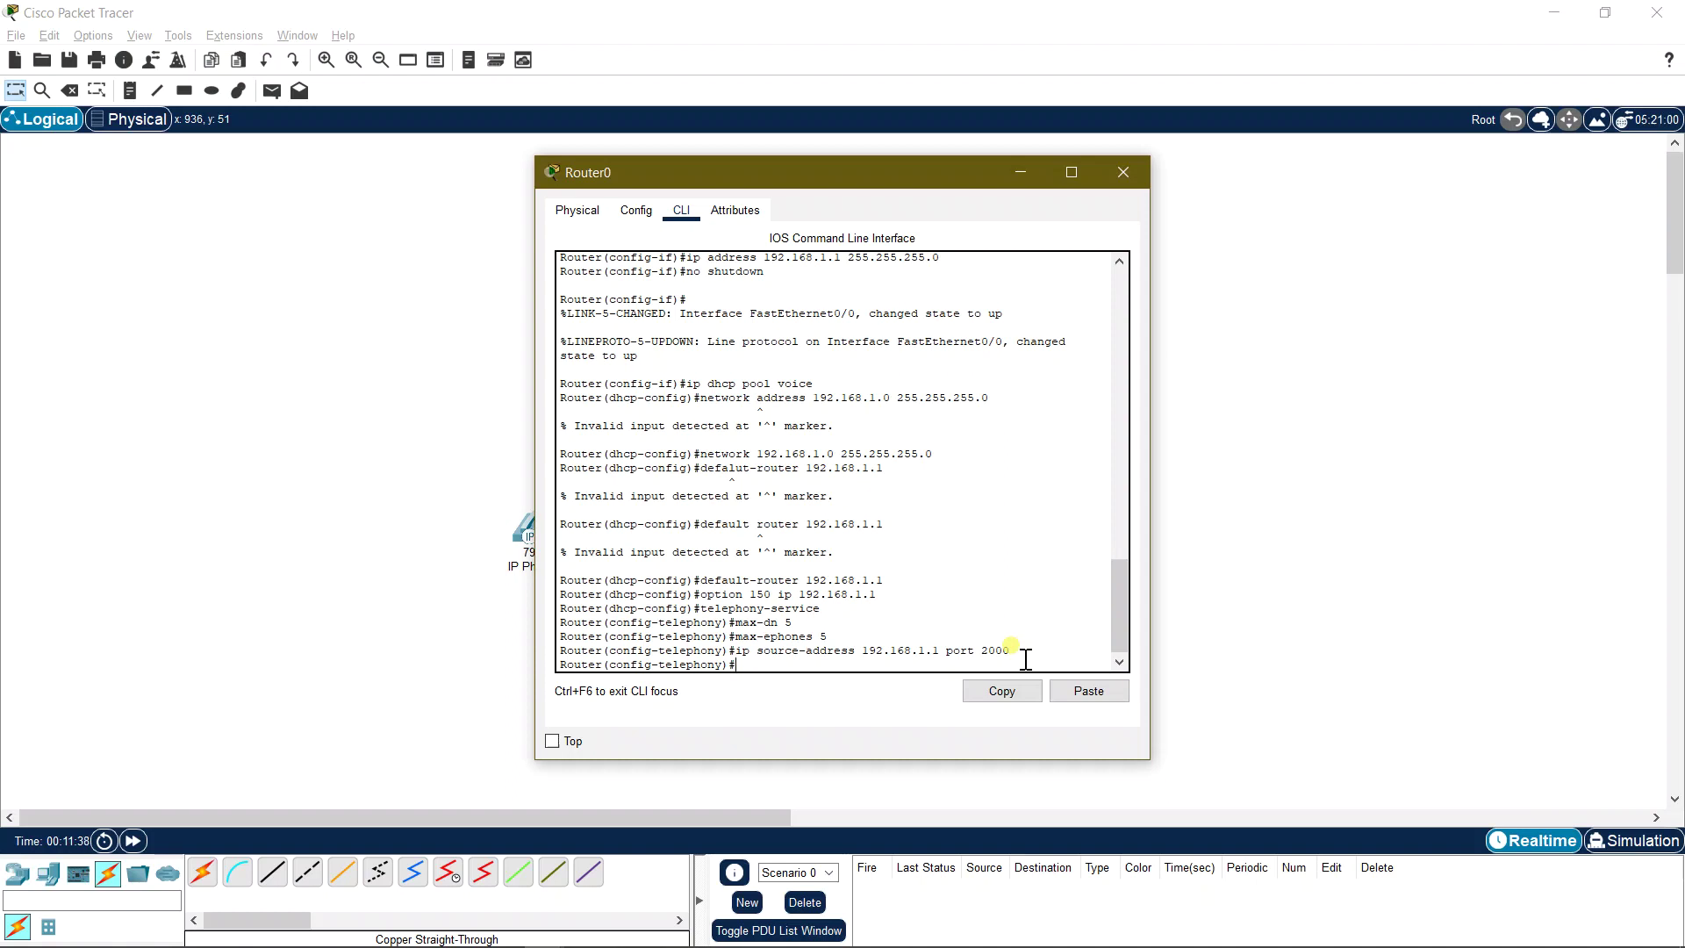
text(auto assign 4 to 6)
key(Return)
text(a)
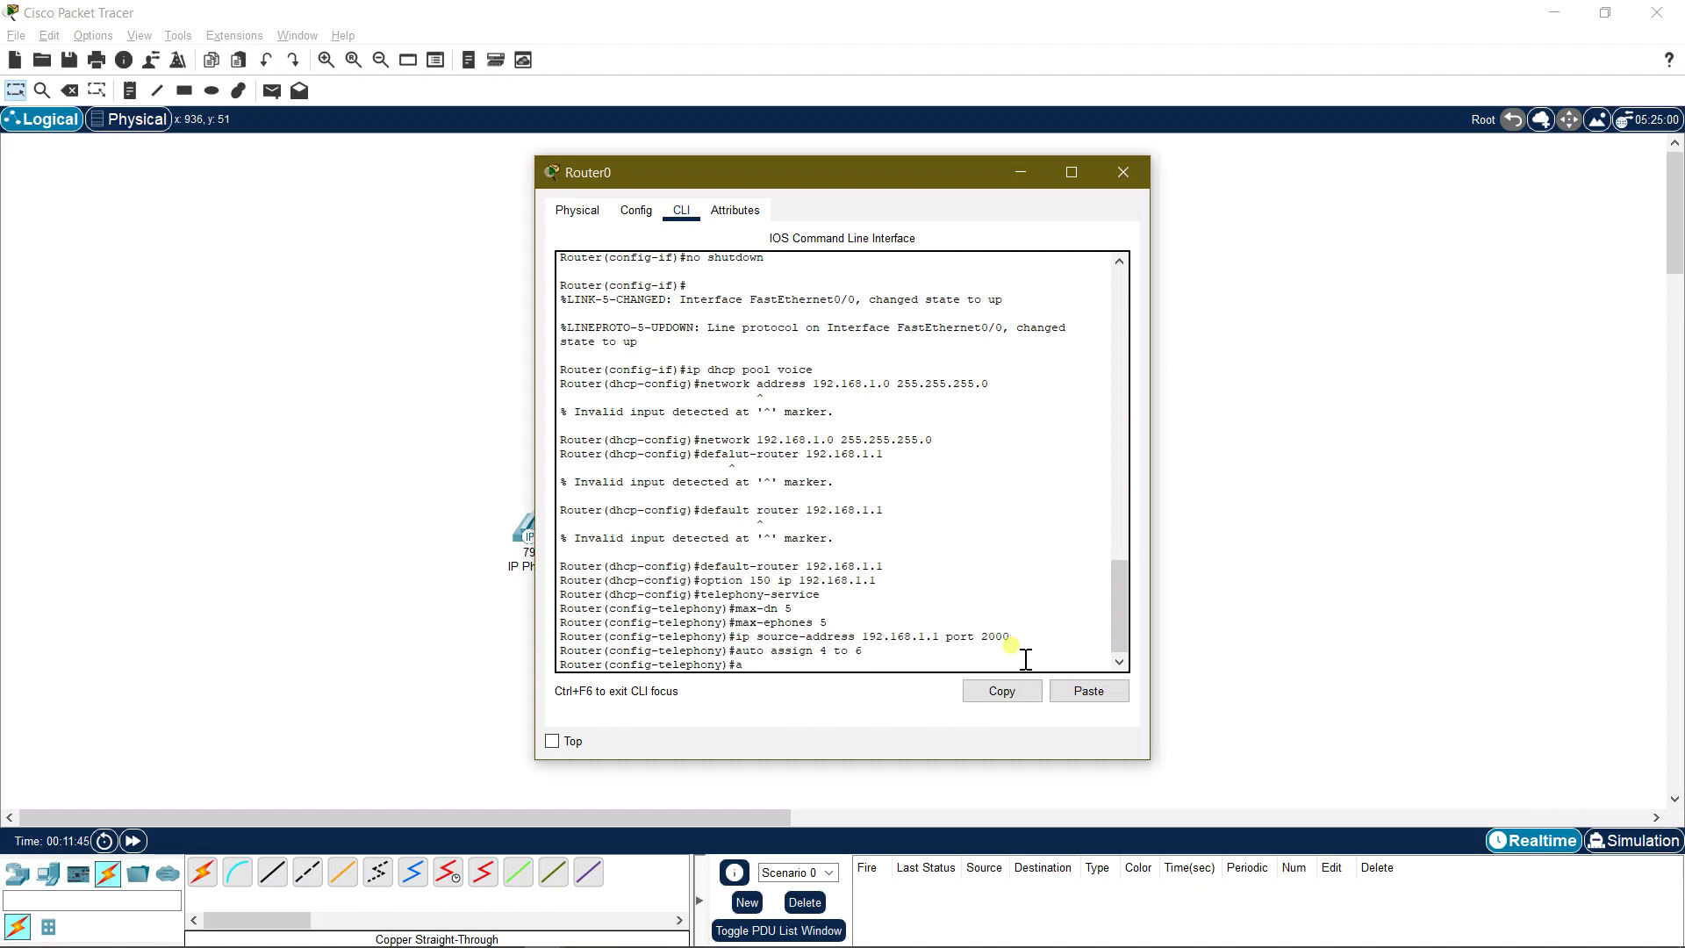
text(uto assign 1to 5)
key(Return)
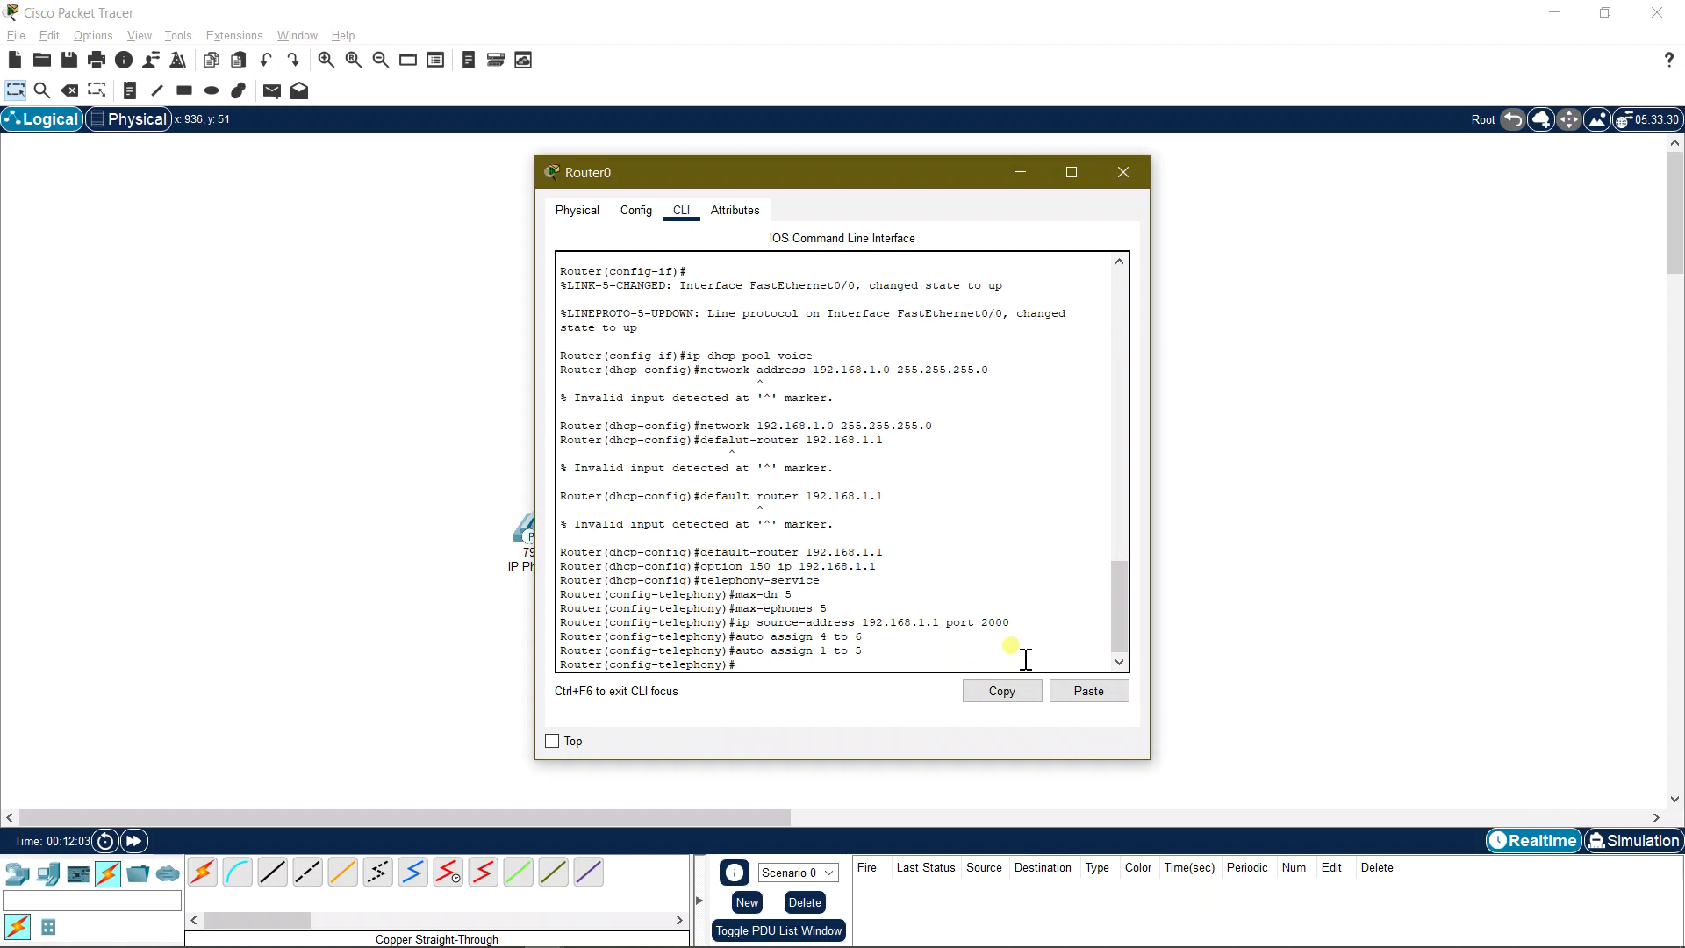
Step: Create ephone-dn 1 and 2 with numbers 95 and 190
text(ephon)
key(BackSpace)
text(dn 1)
key(Return)
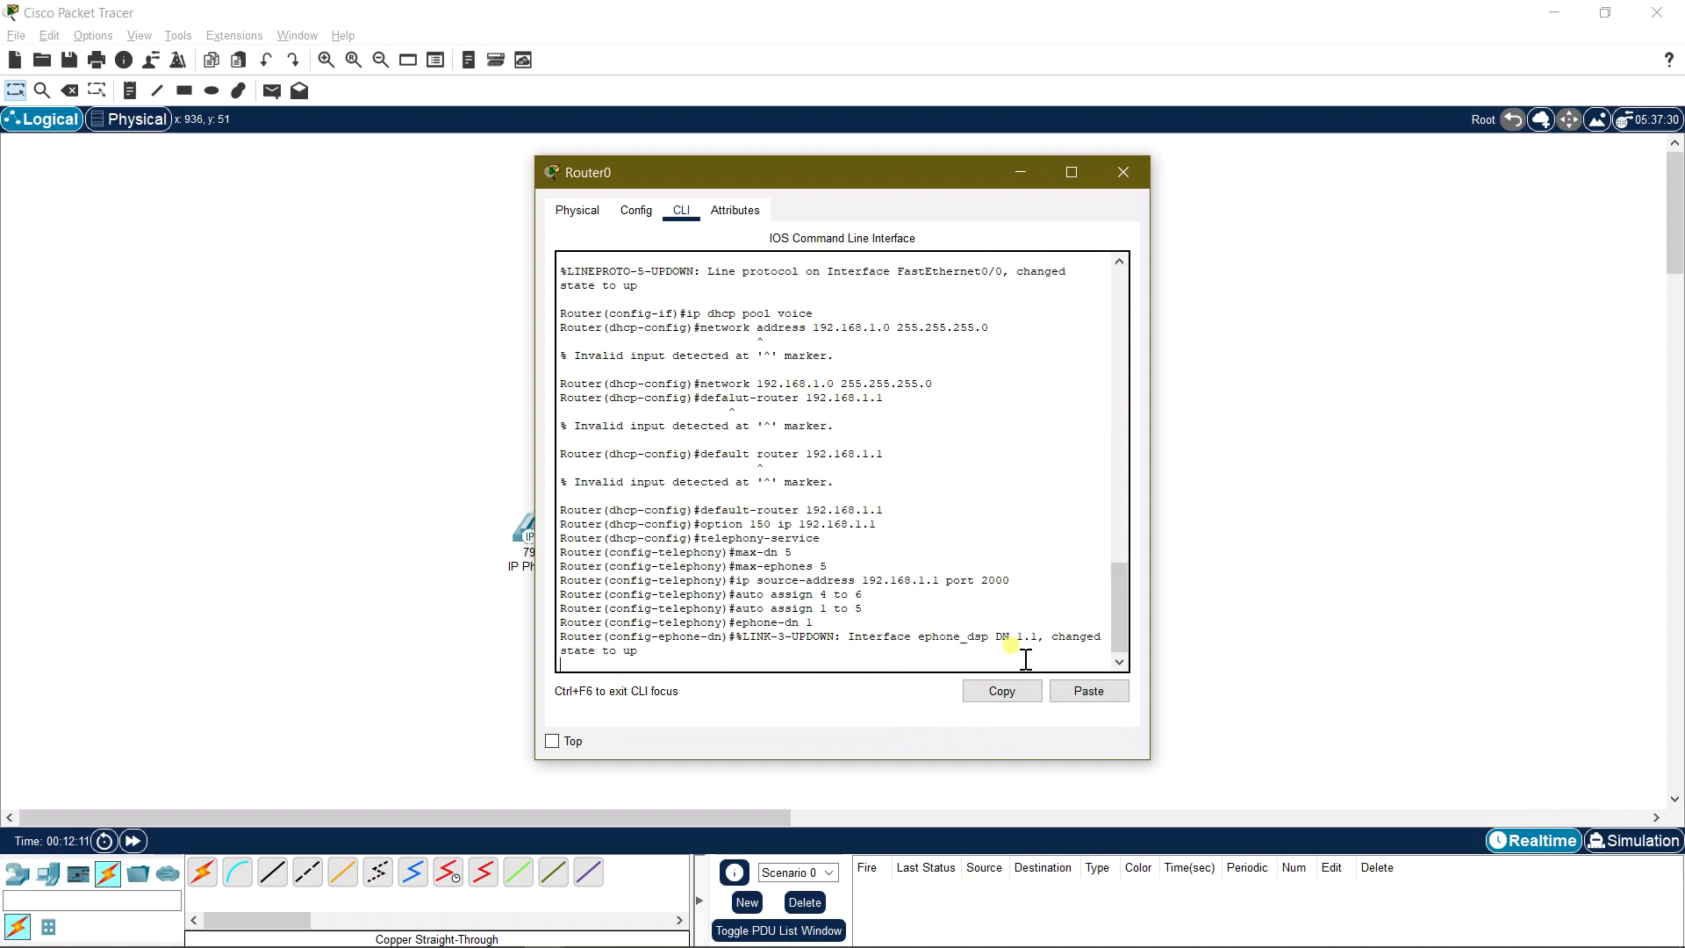
key(Return)
text(number)
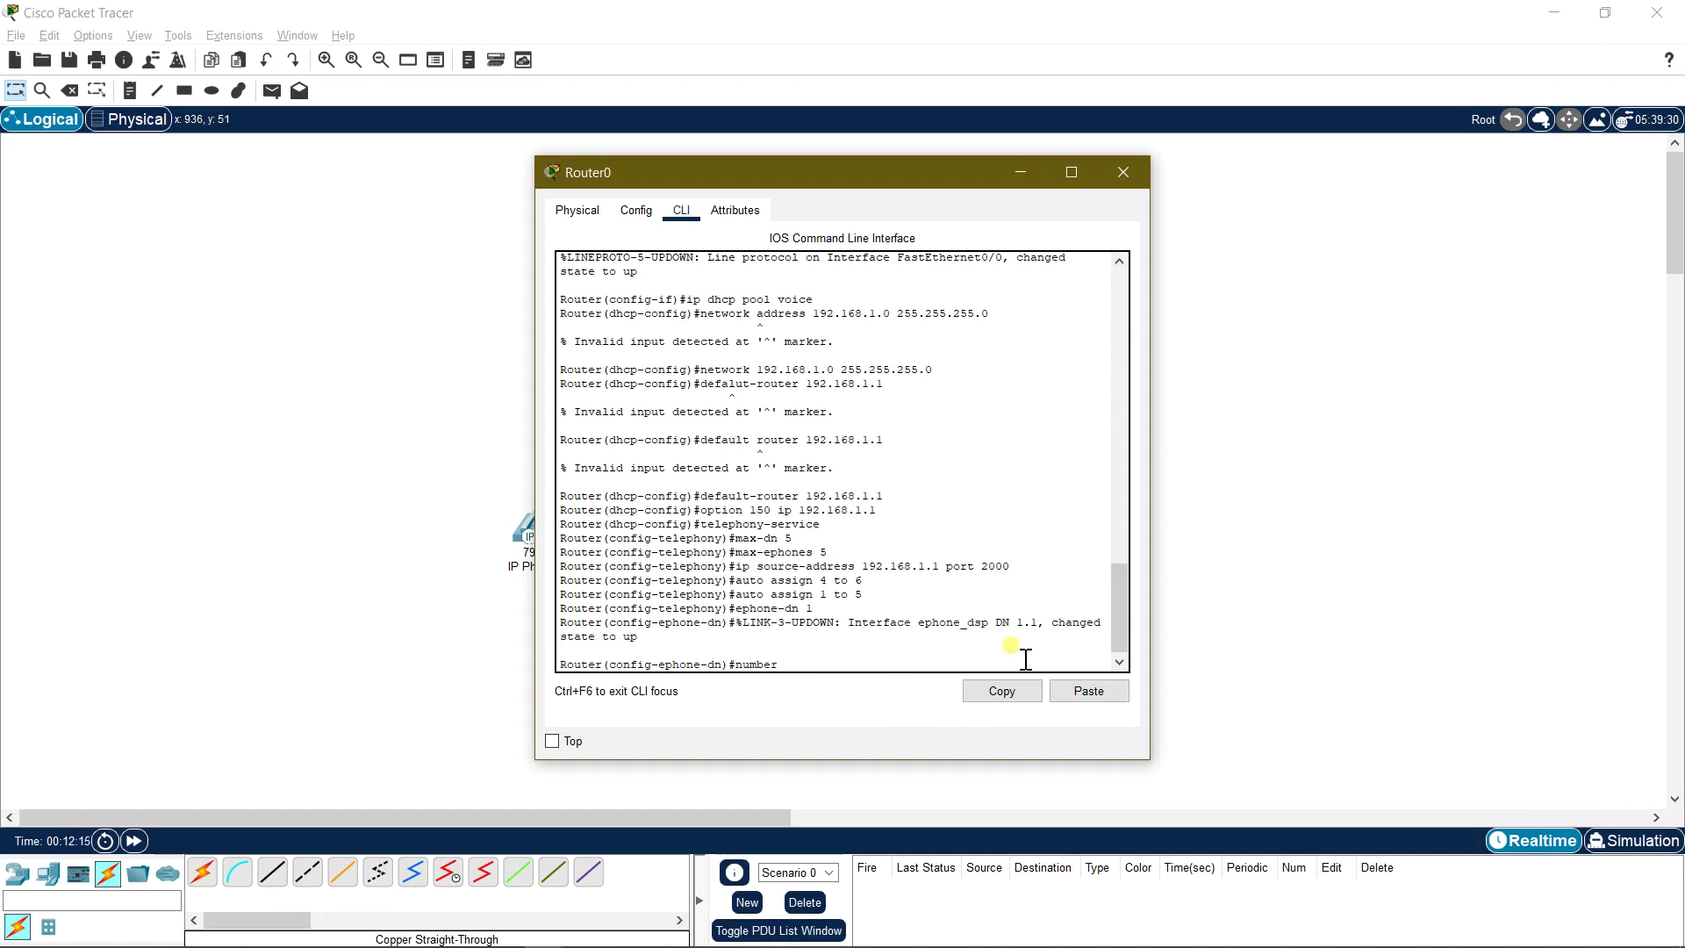
text( 95)
key(Return)
text(ep)
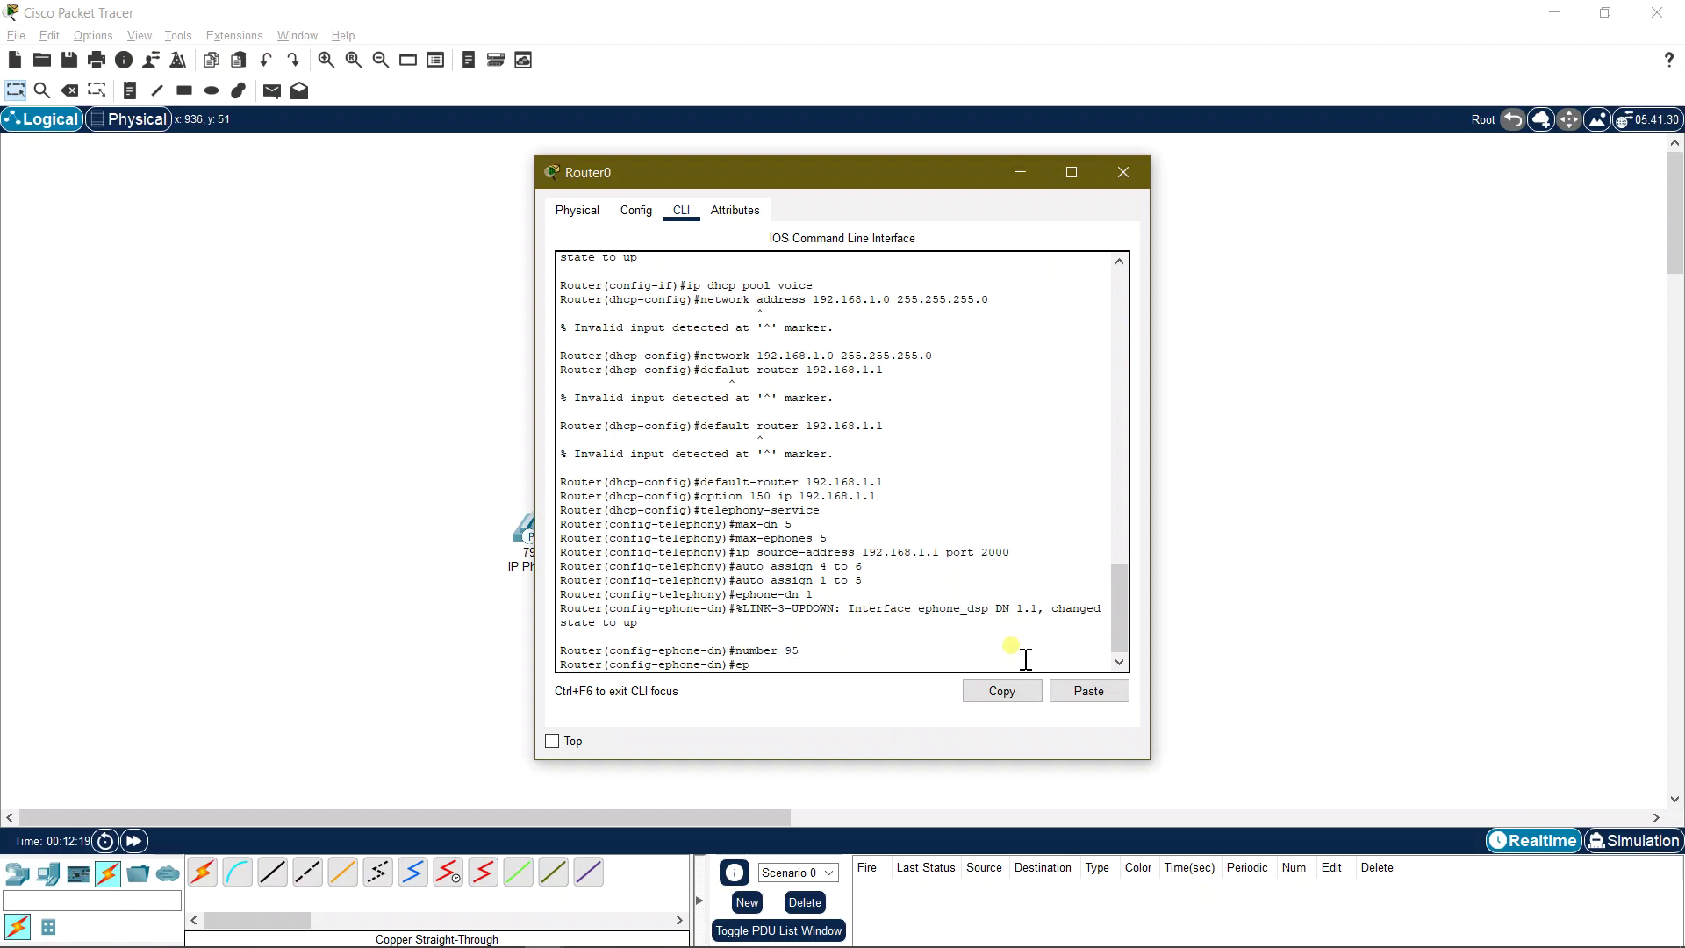
text(hone)
text(-d)
text(n 2)
key(Return)
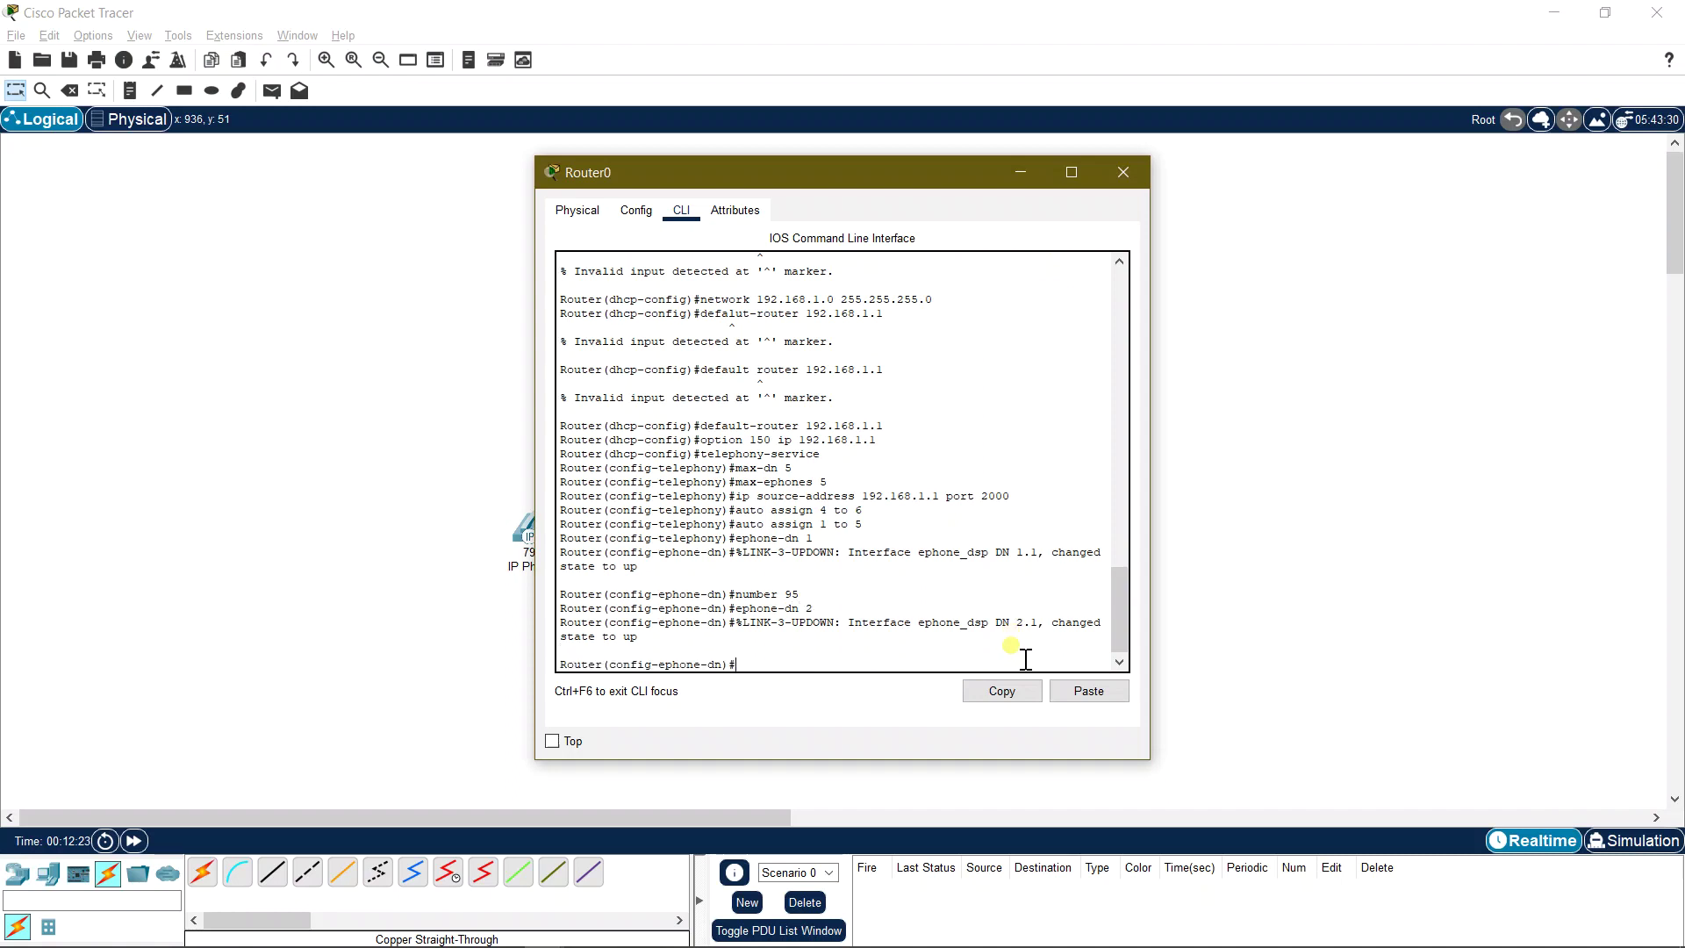
text(number 190)
key(Return)
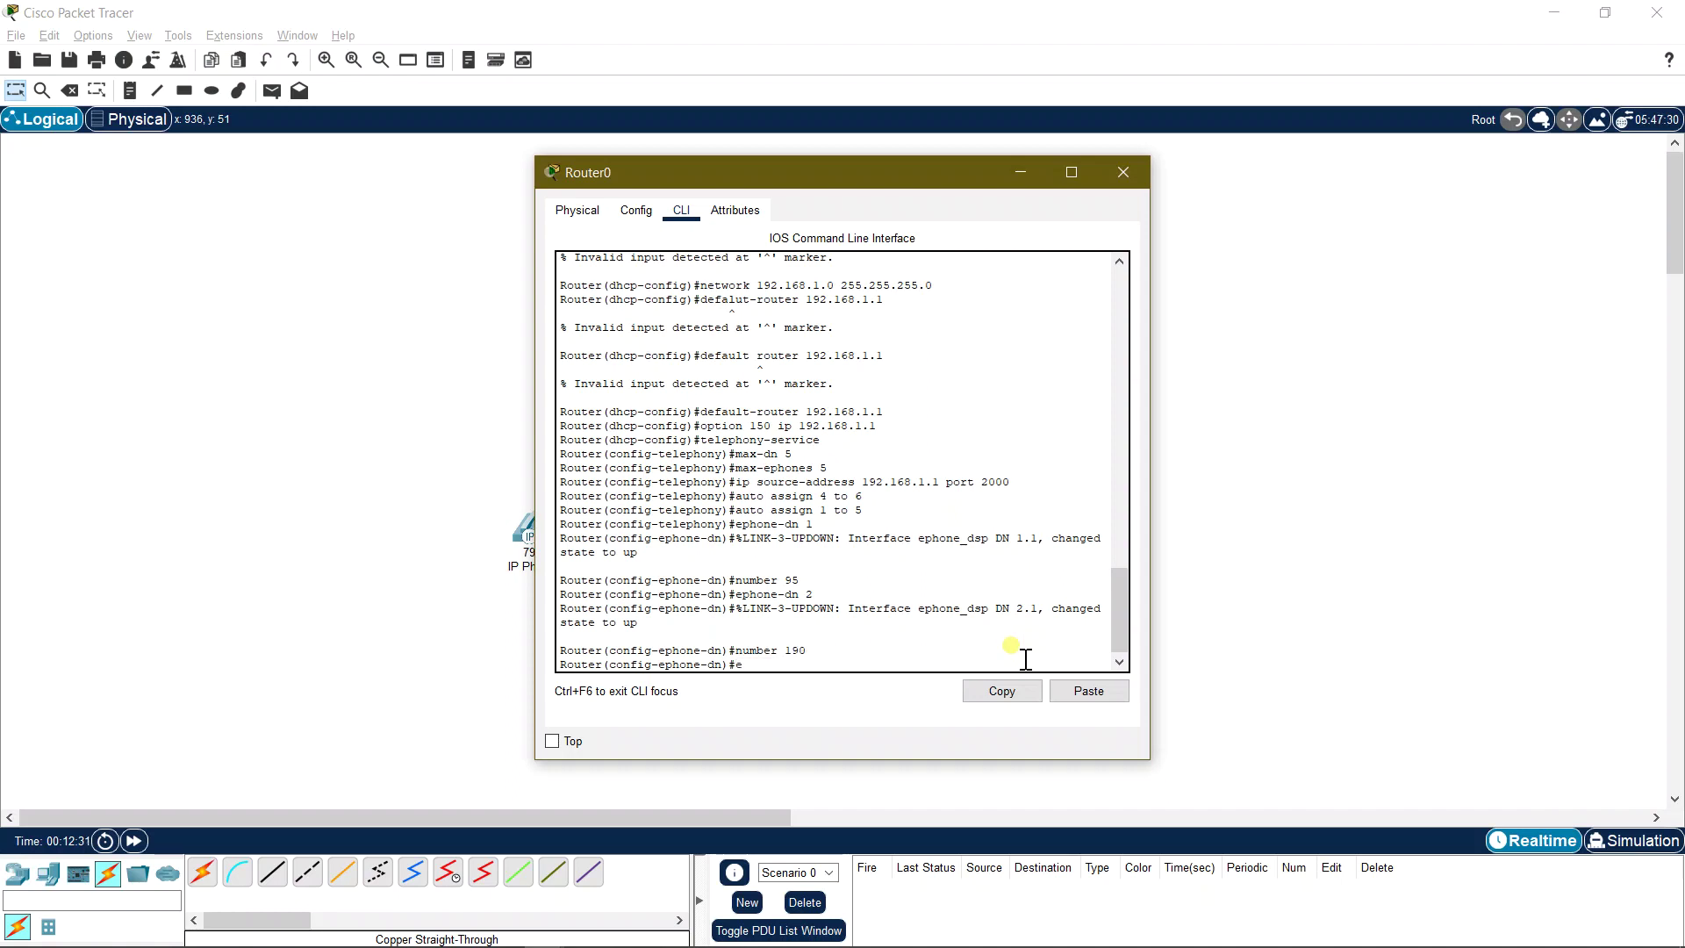
Step: Create ephone-dn 3 and 4 with numbers 285 and 380
text(eo)
key(BackSpace)
text(phone-dn 3)
key(Return)
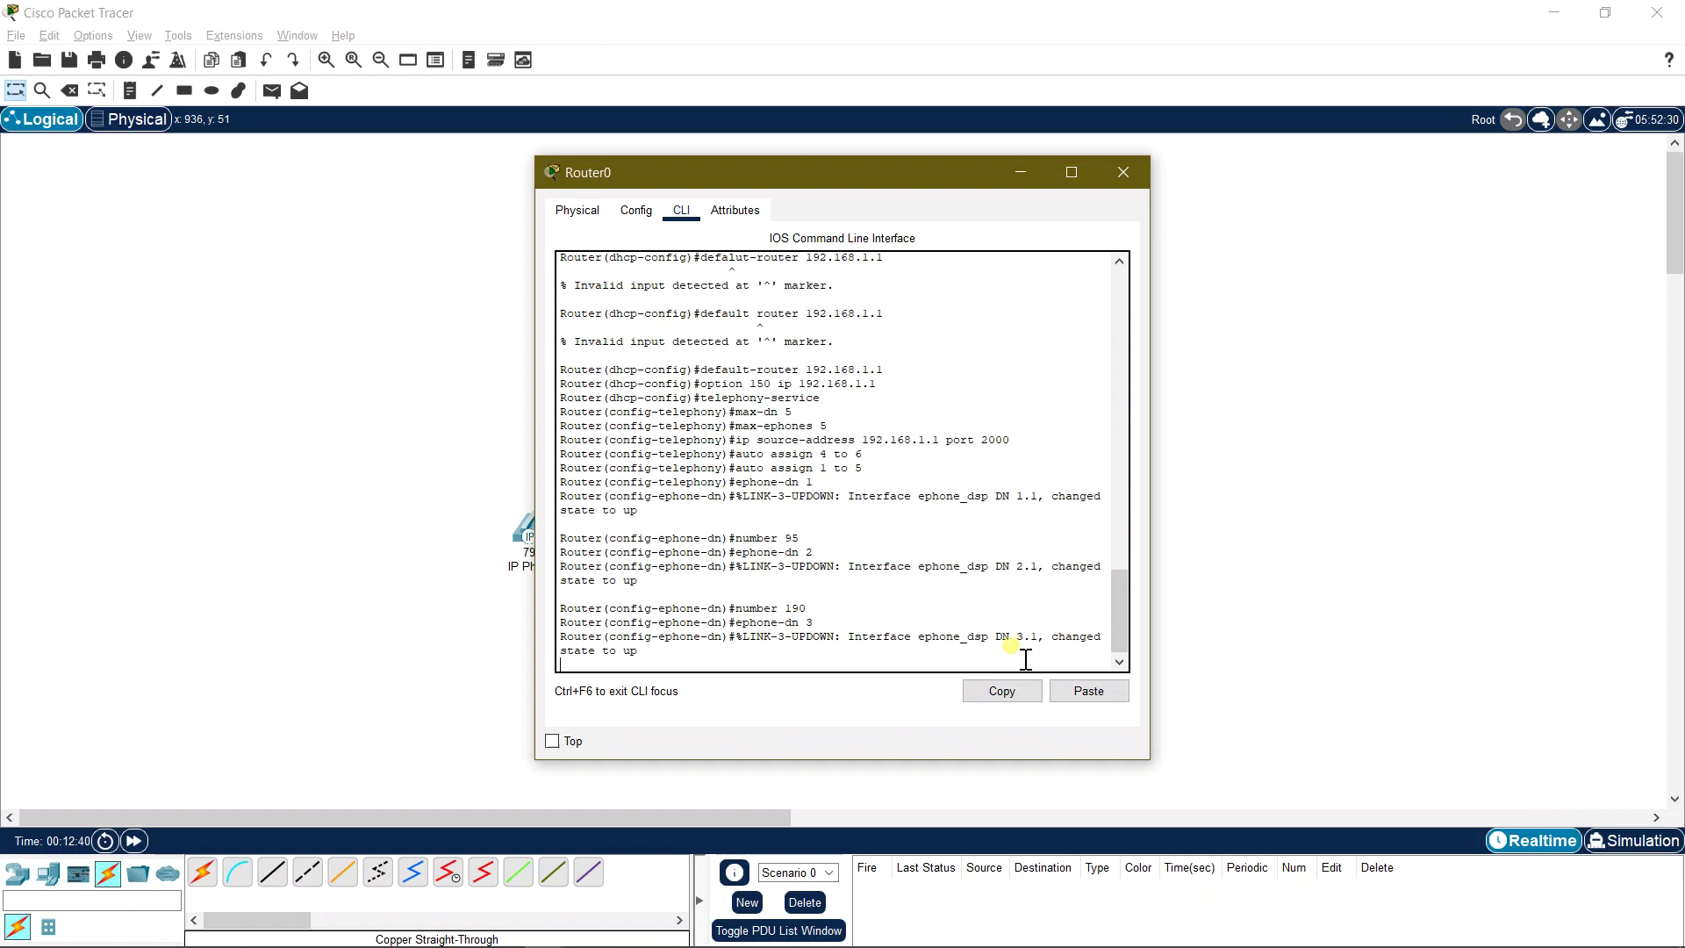
text(numbe)
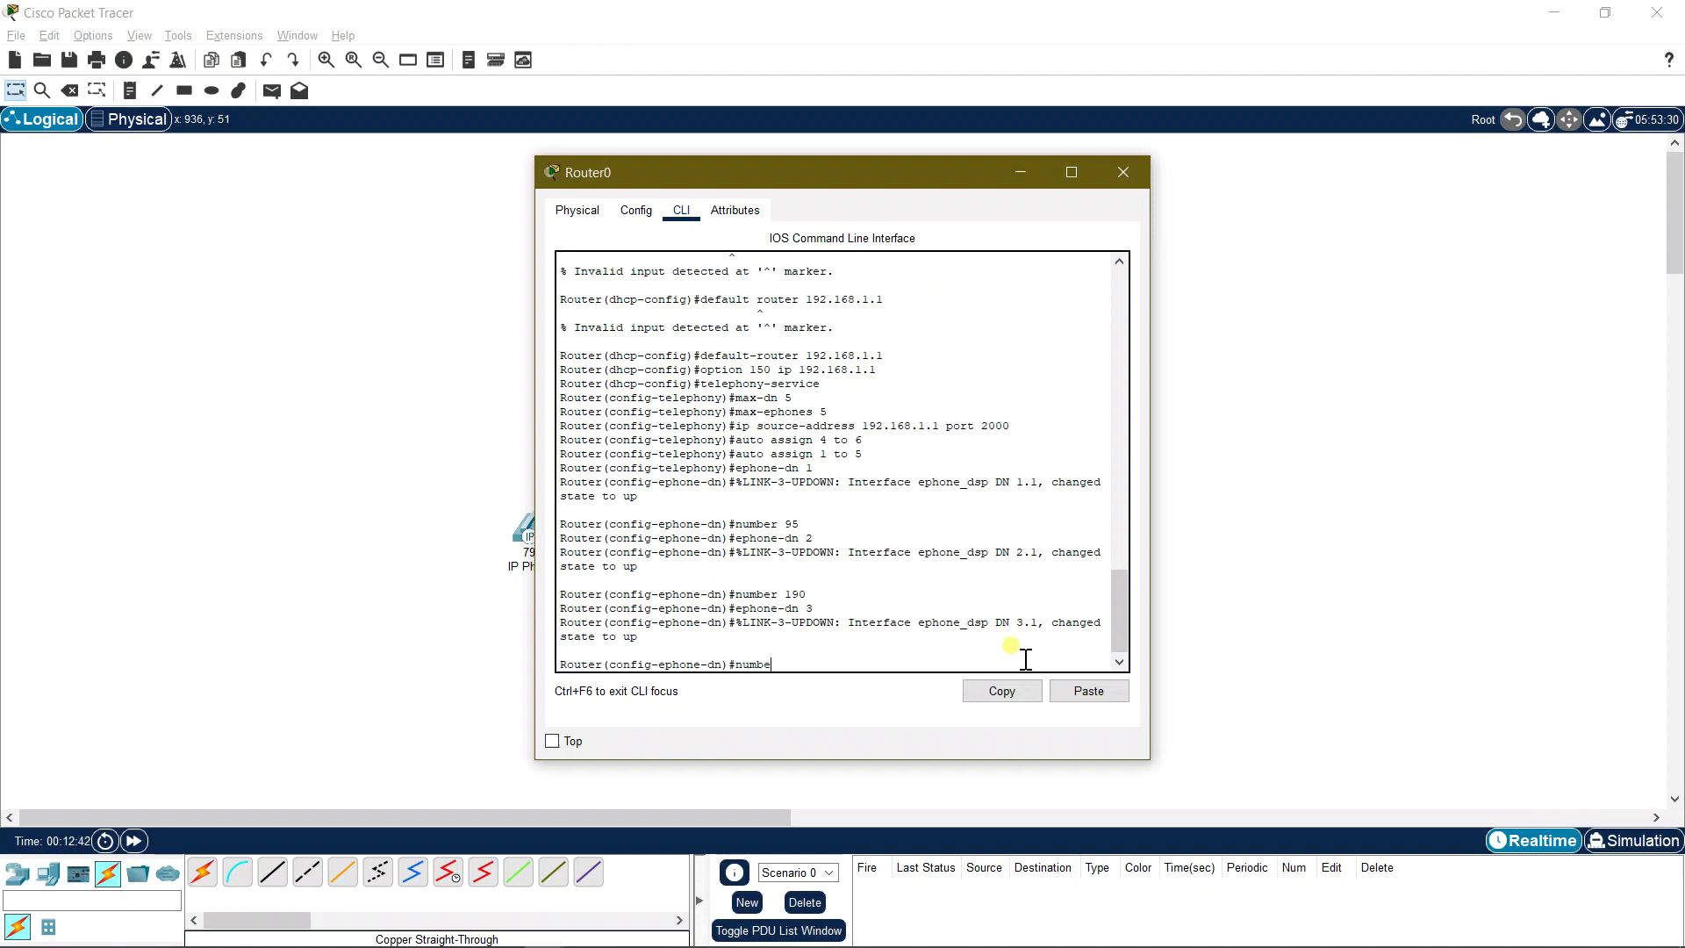
text(r 285)
key(Return)
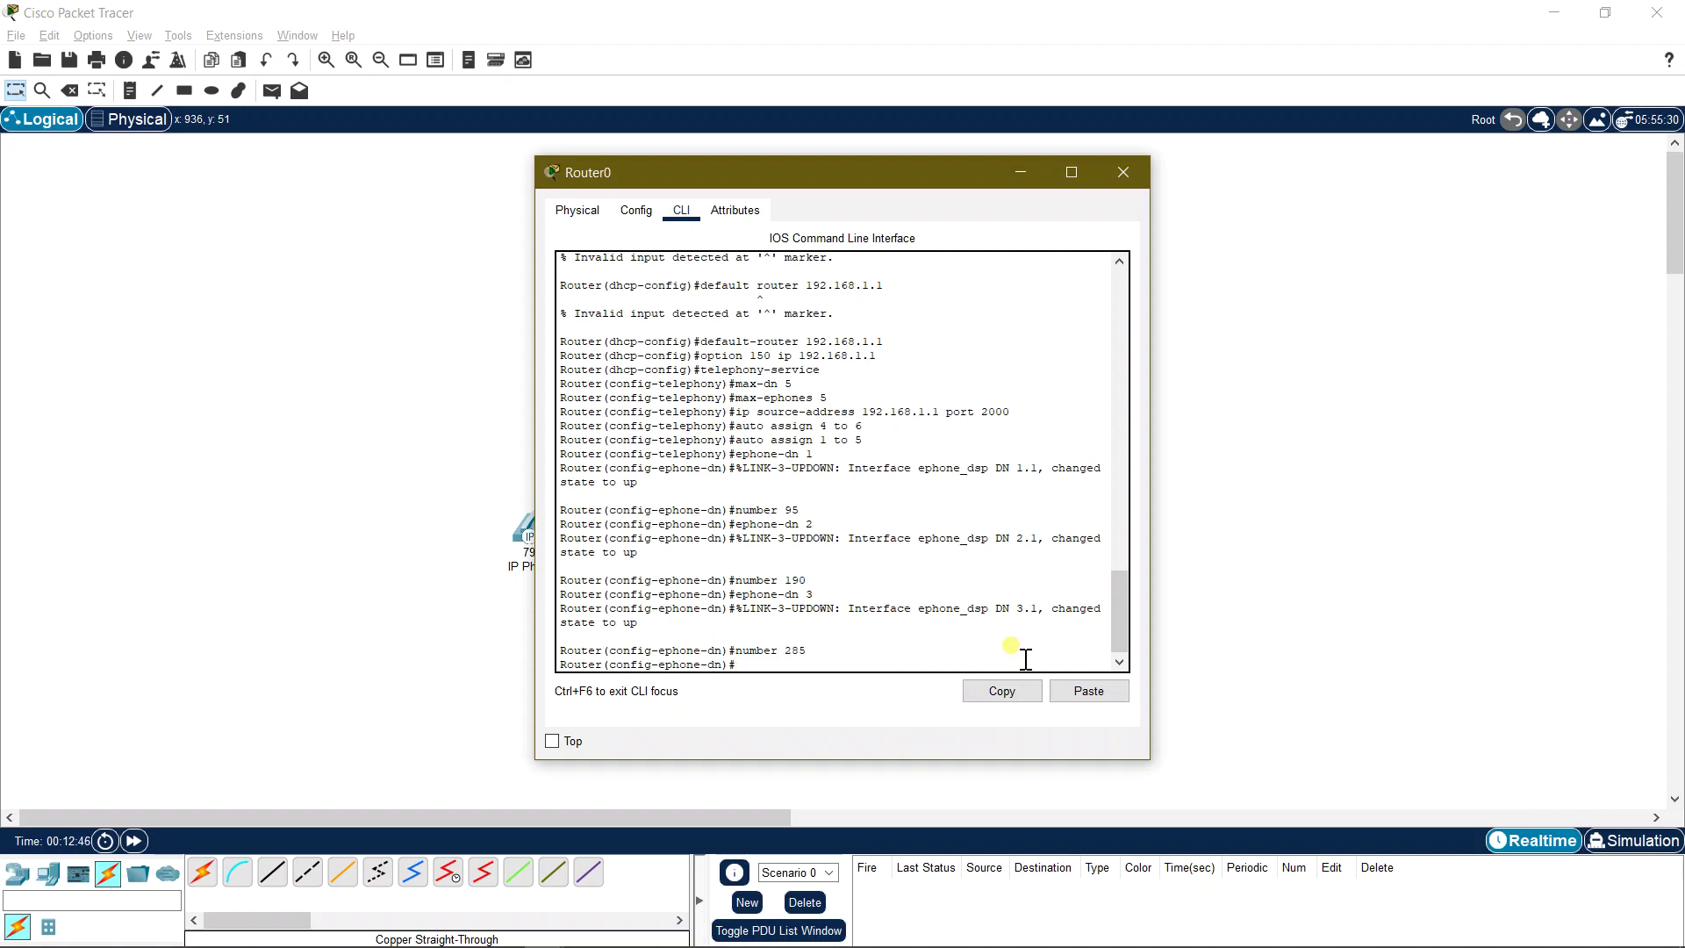
text(ephone-dn 4)
key(Return)
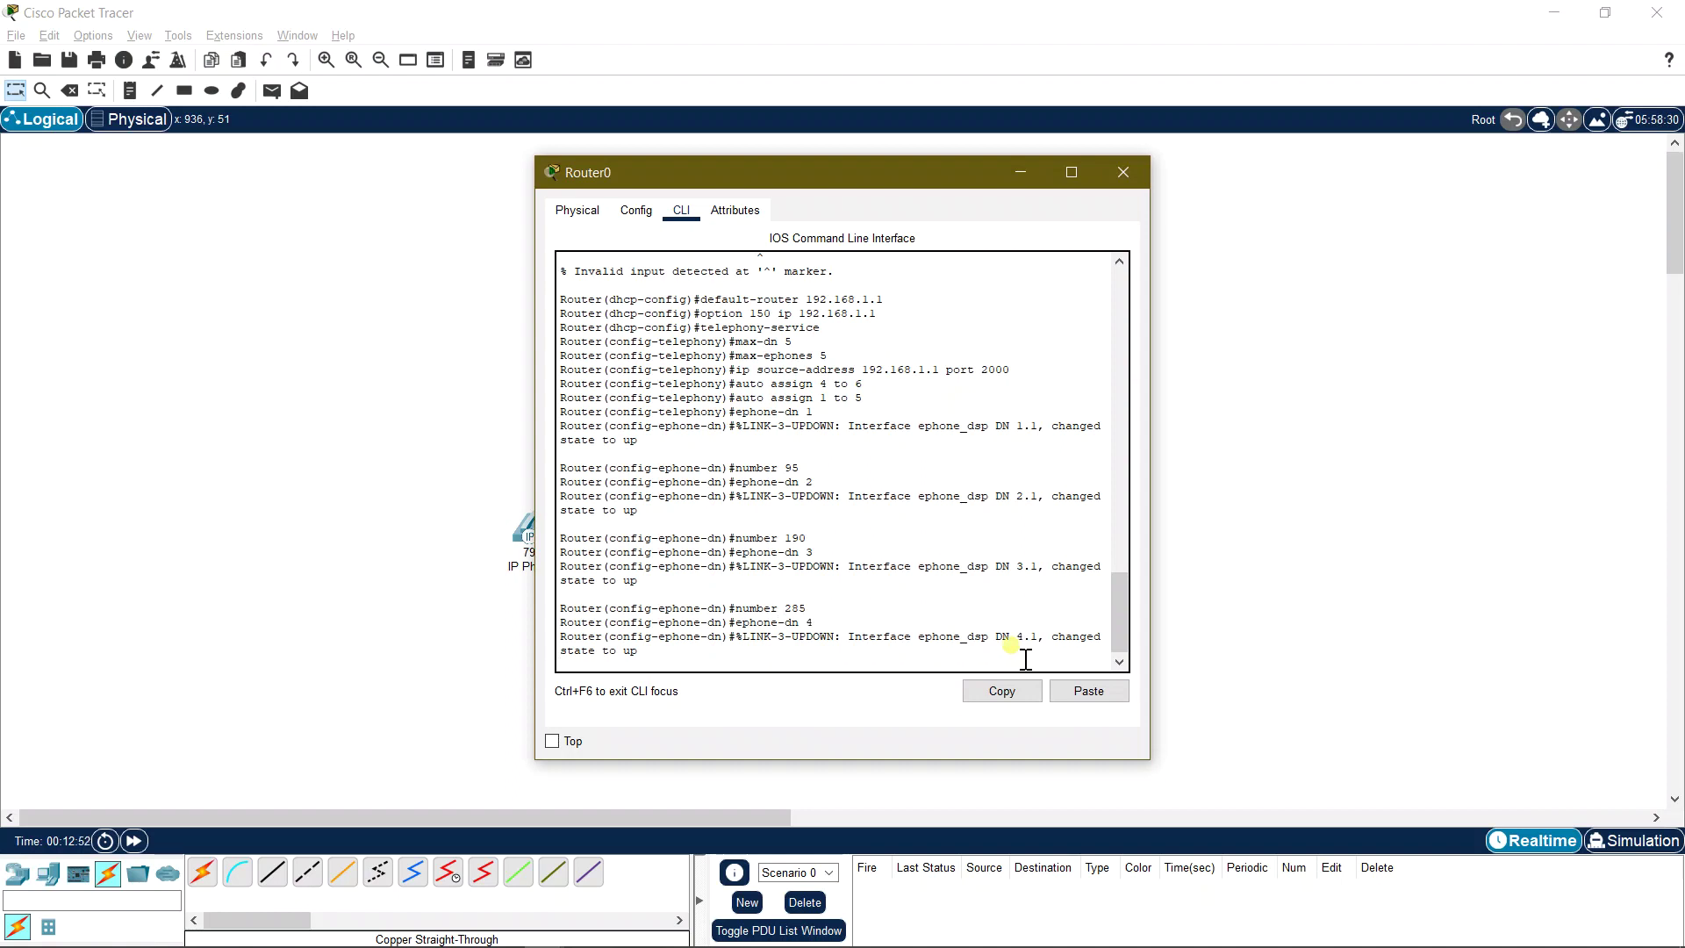
text(numb)
key(BackSpace)
key(BackSpace)
key(BackSpace)
key(BackSpace)
key(BackSpace)
key(BackSpace)
key(Return)
text(n)
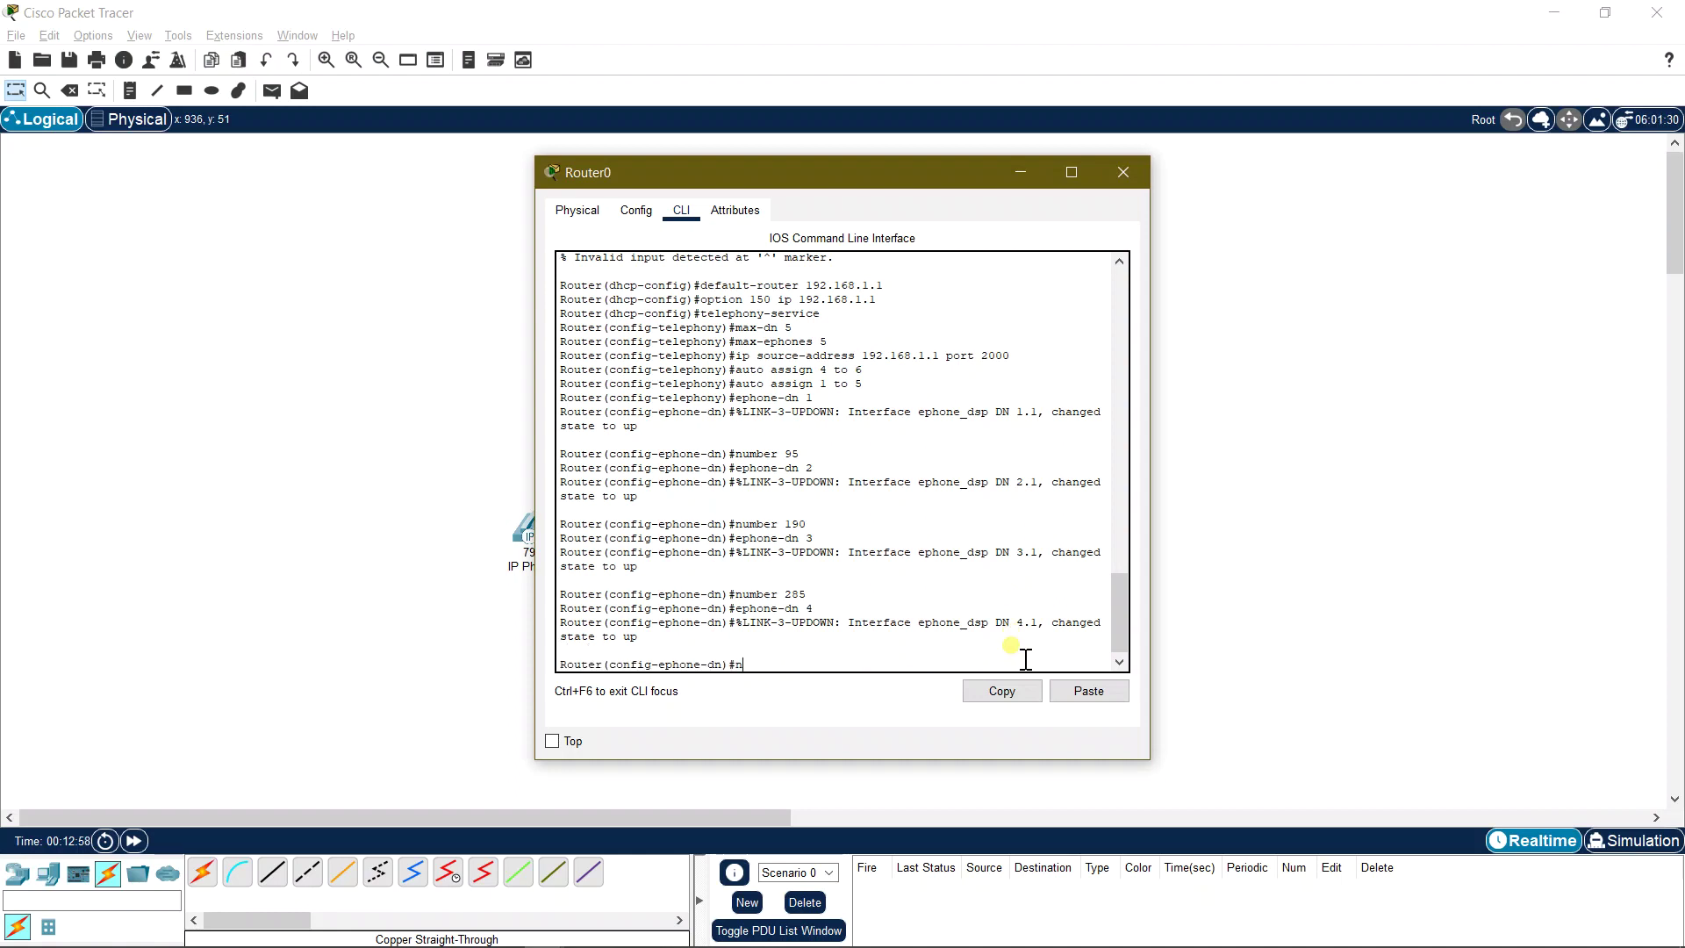
text(umber 380)
key(Return)
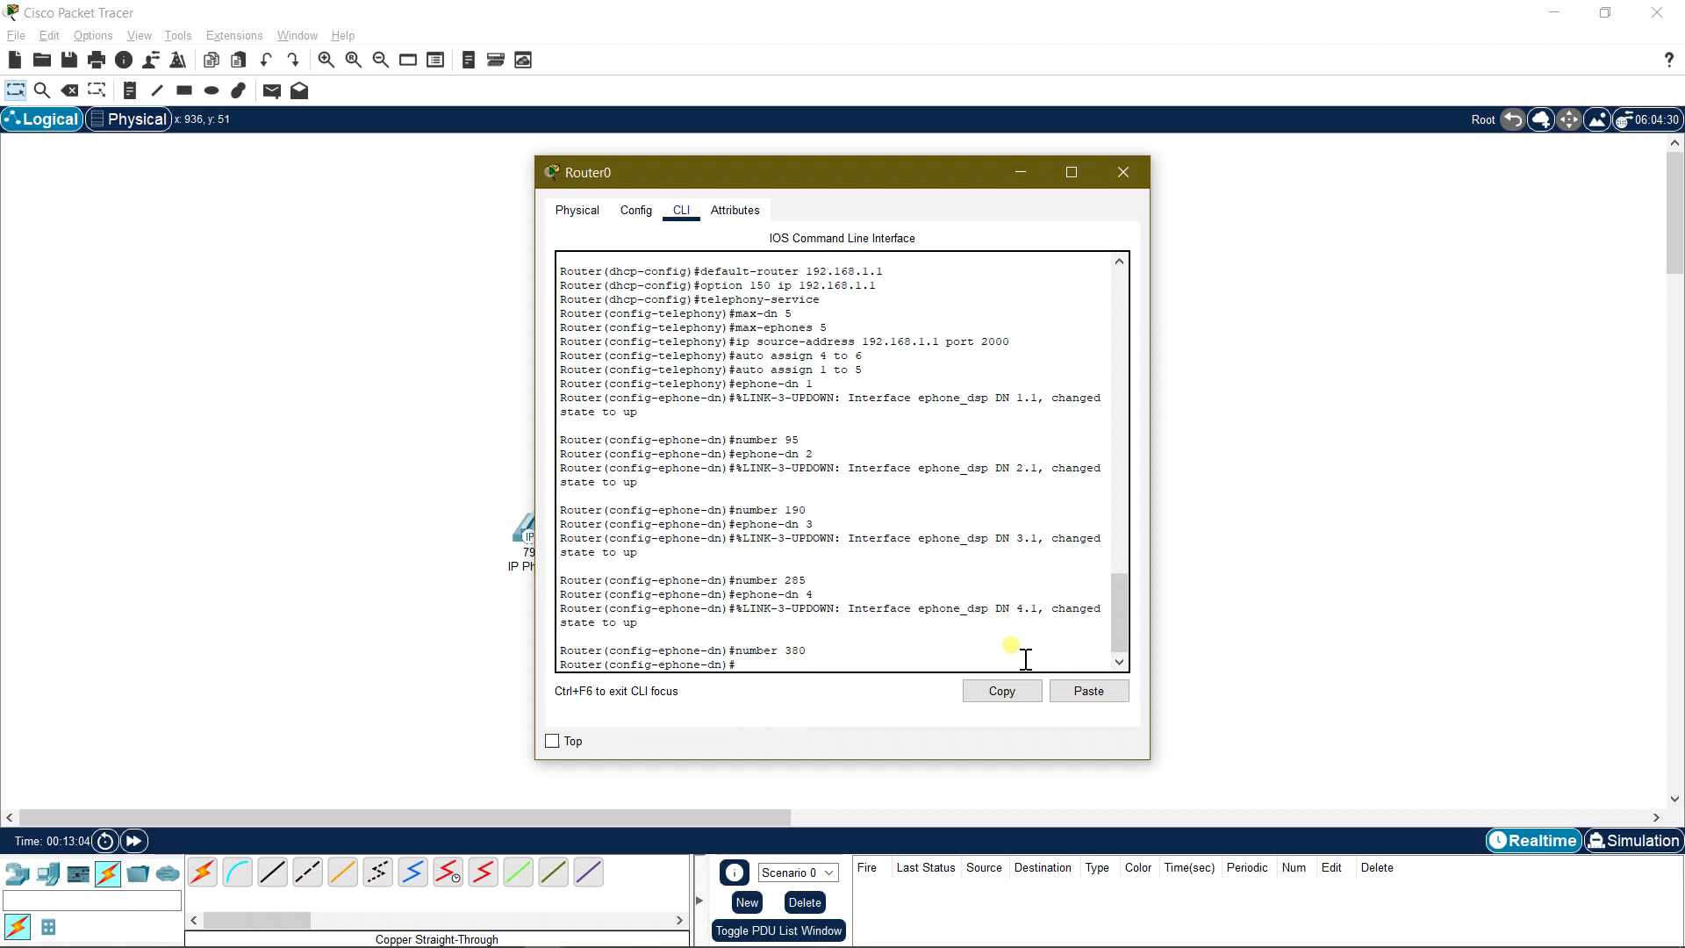
Step: Create ephone-dn 5 with number 475 and exit to global configuration
text(ephone-dn 5)
key(Return)
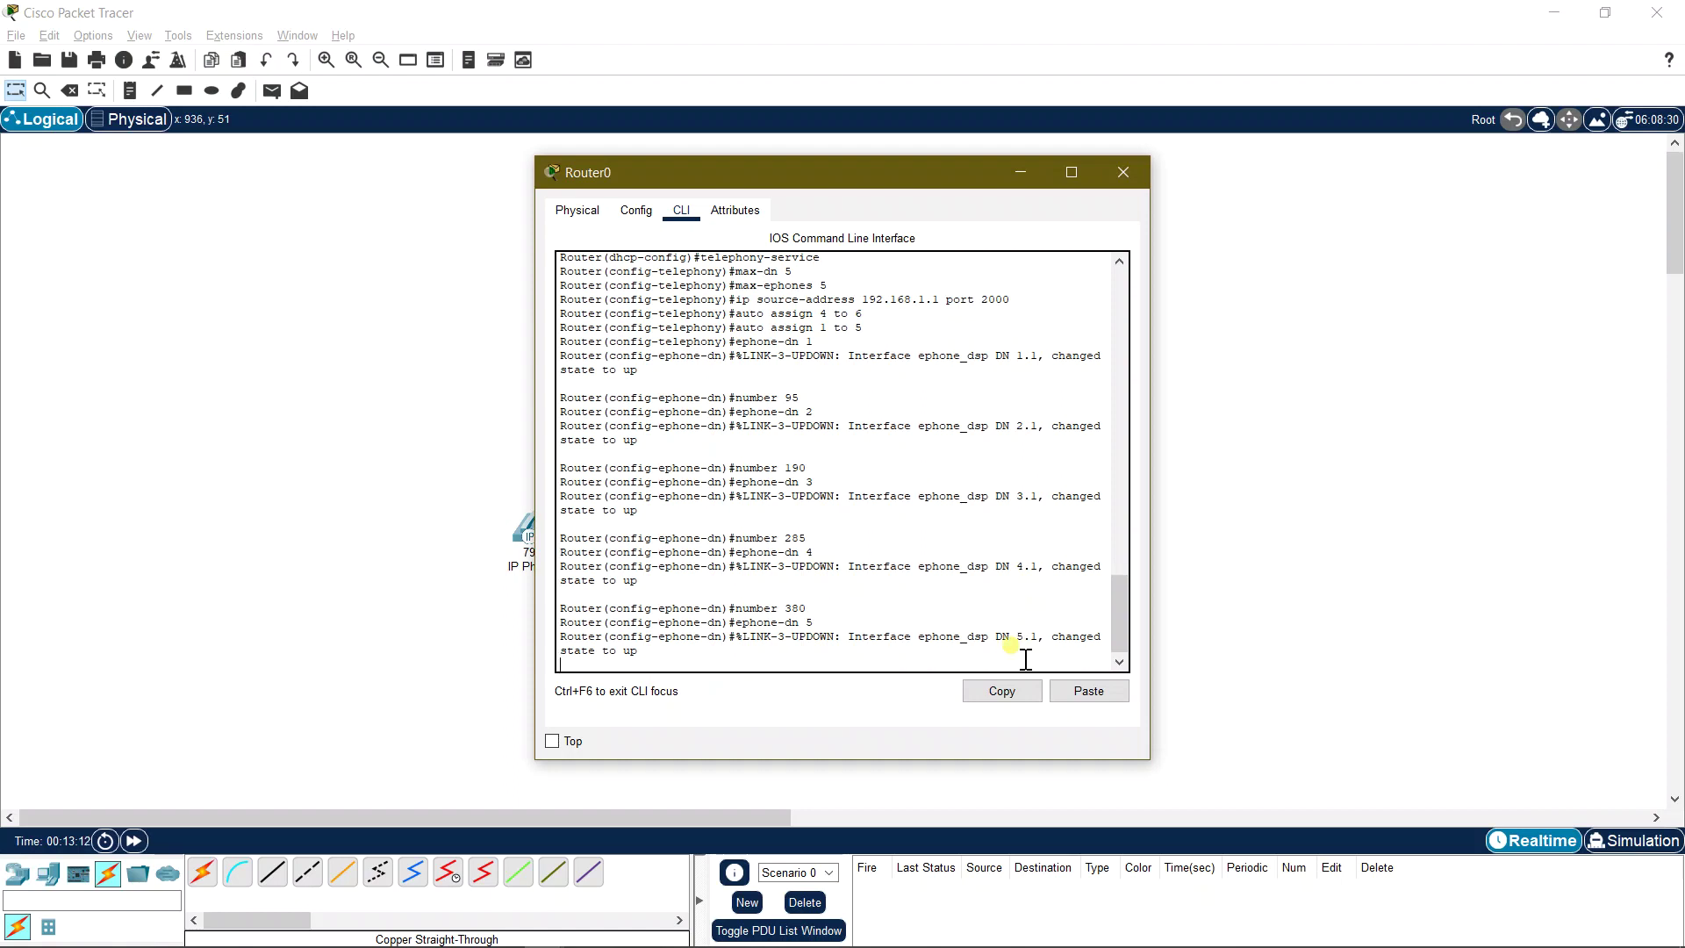
key(Return)
text(num)
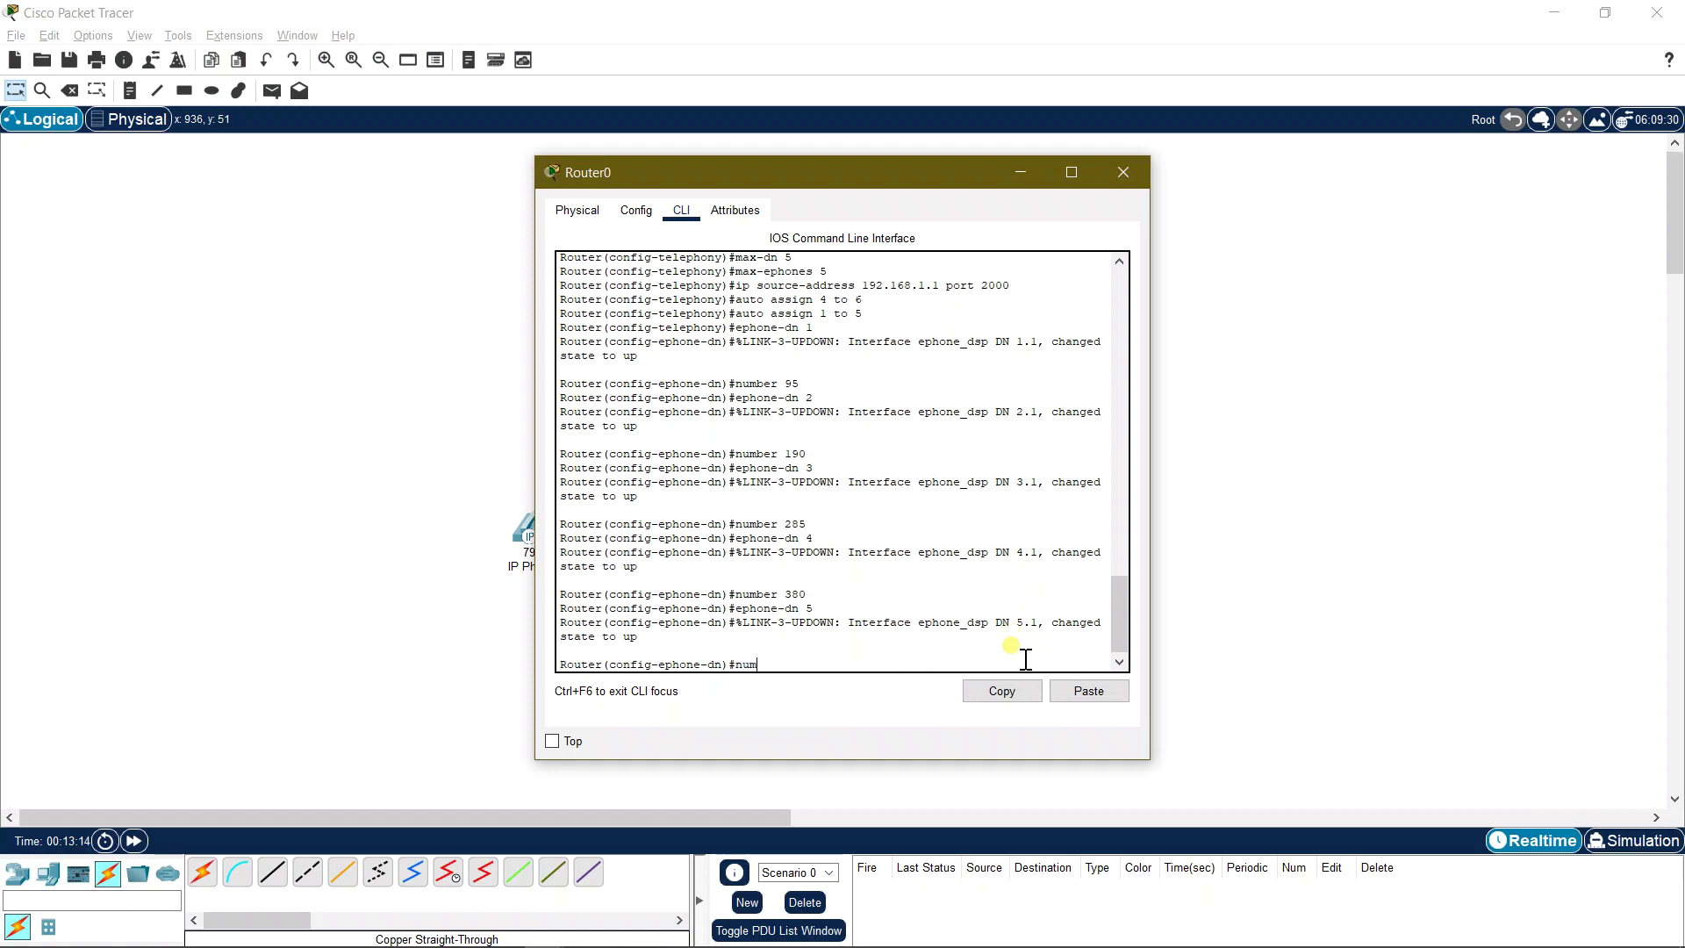
text(ber 475)
key(Return)
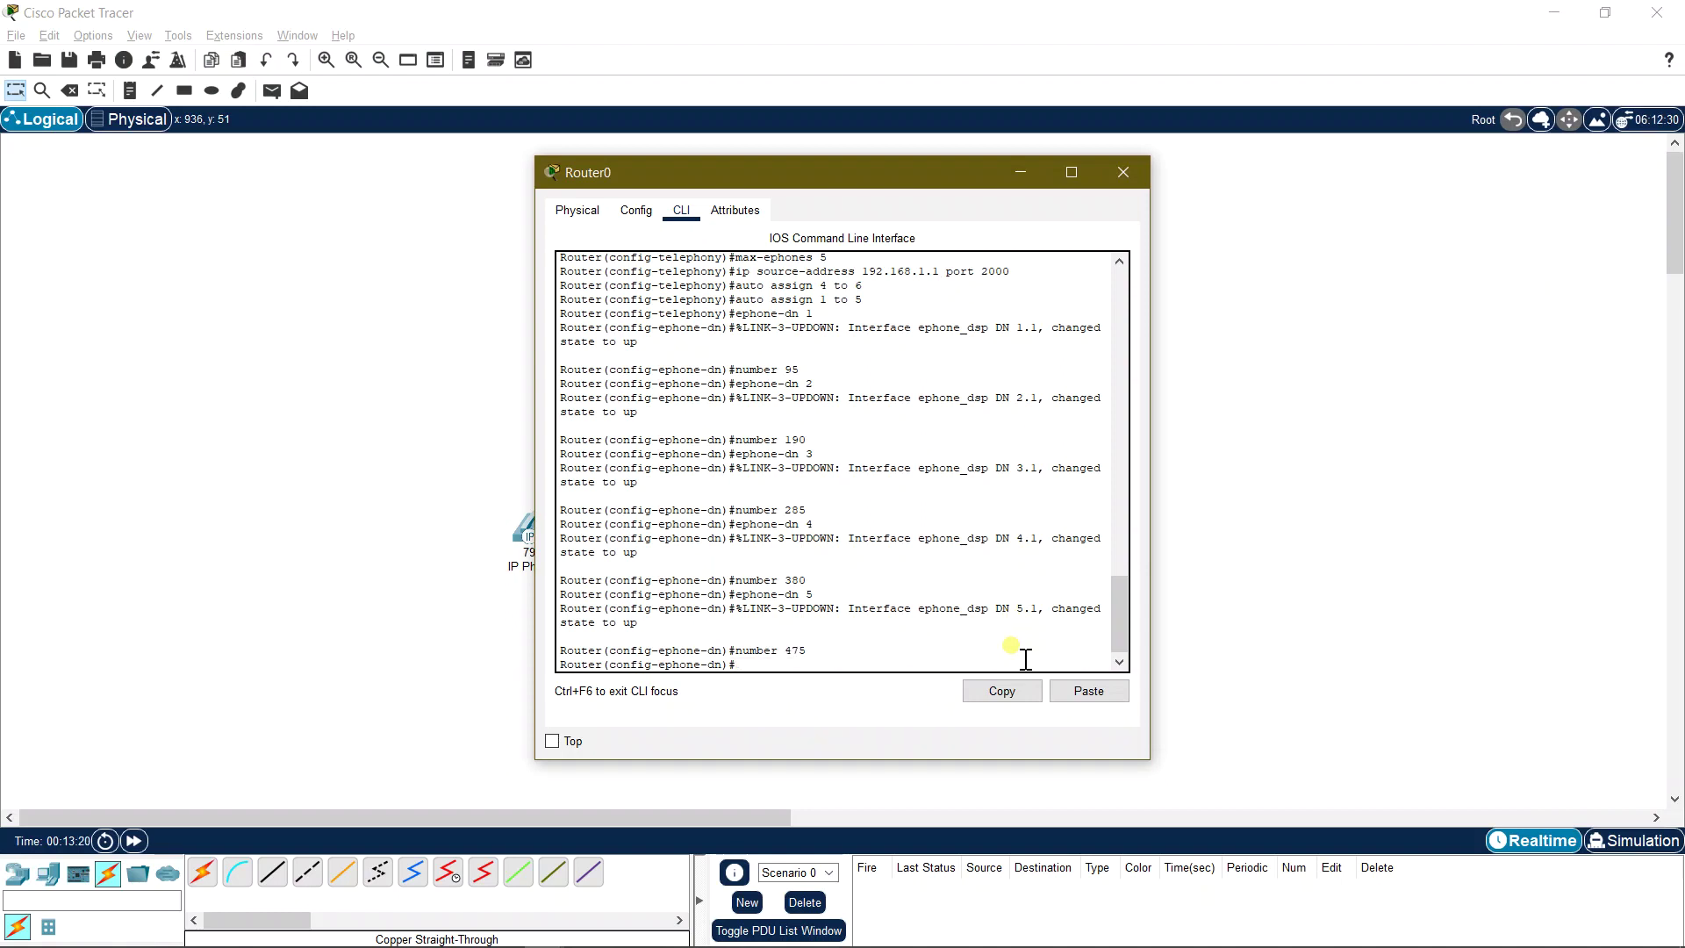
text(exit)
key(Return)
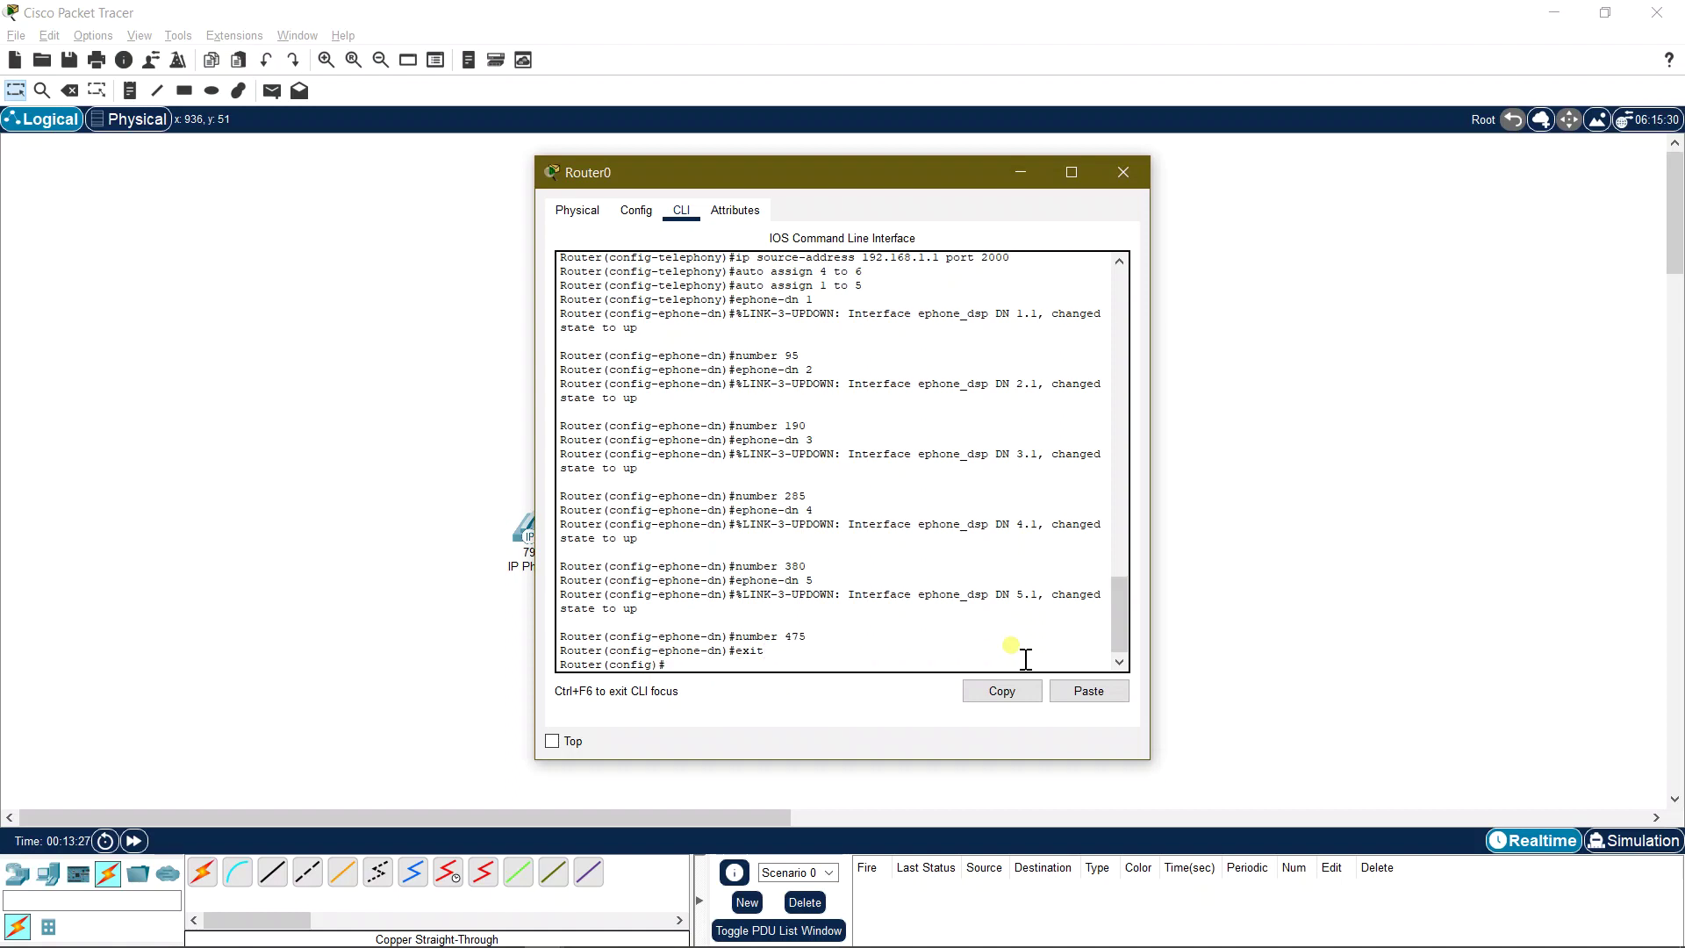
Step: Close Router0 and bring Switch0's CLI into global configuration mode
click(1125, 171)
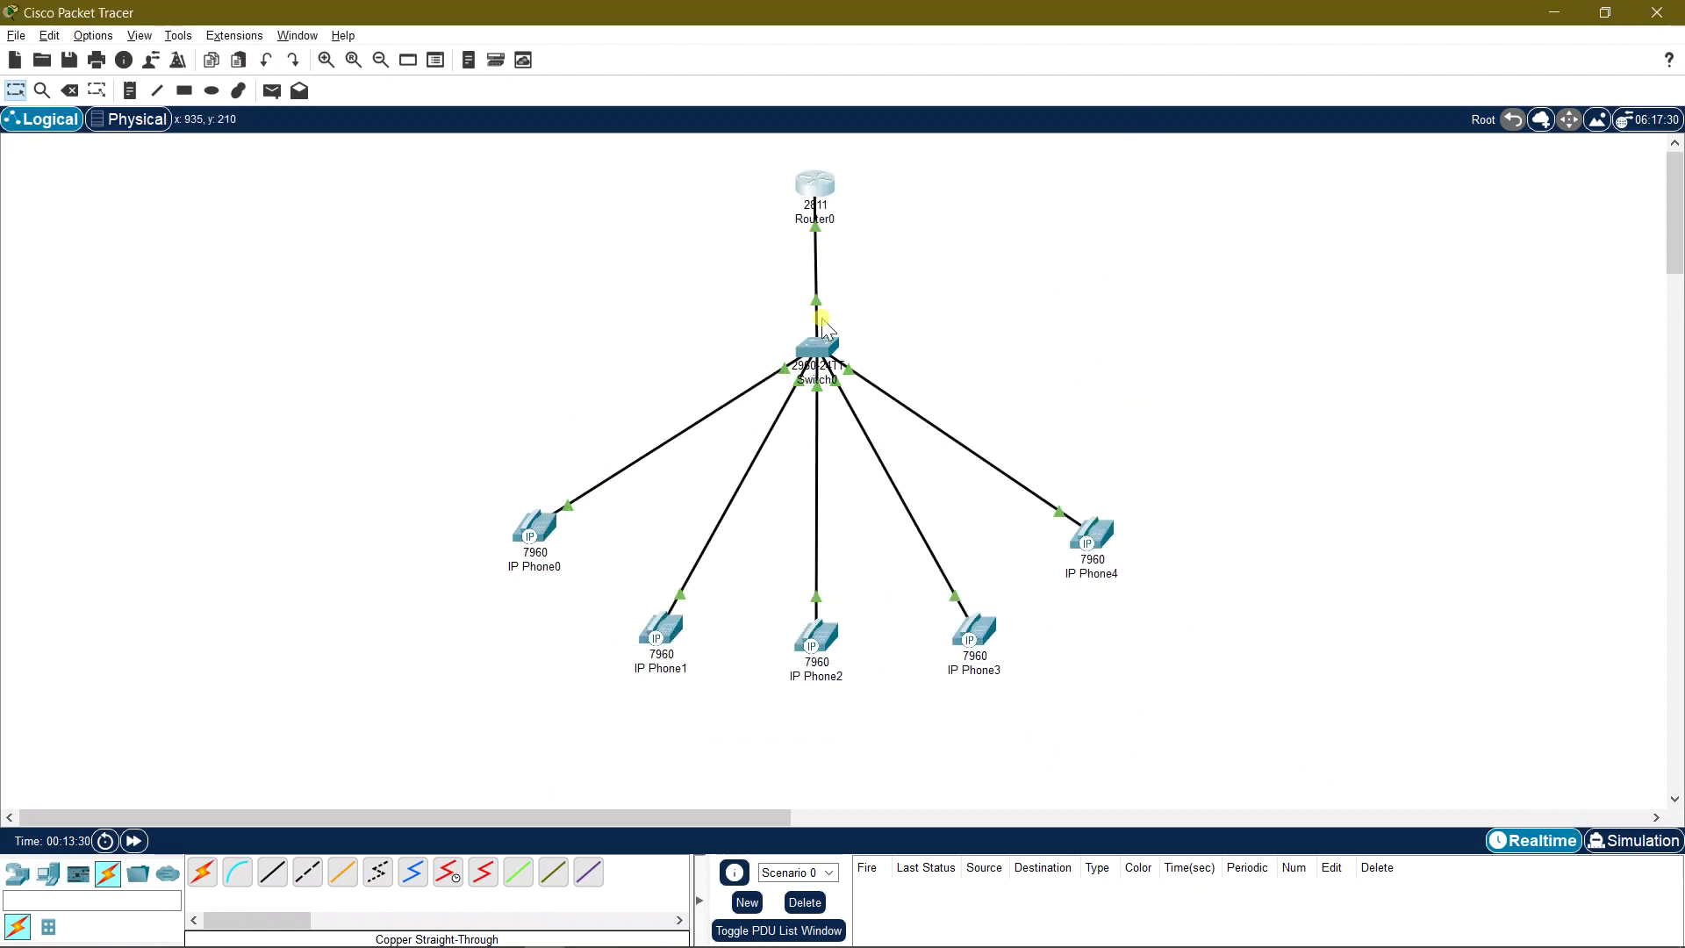
click(819, 351)
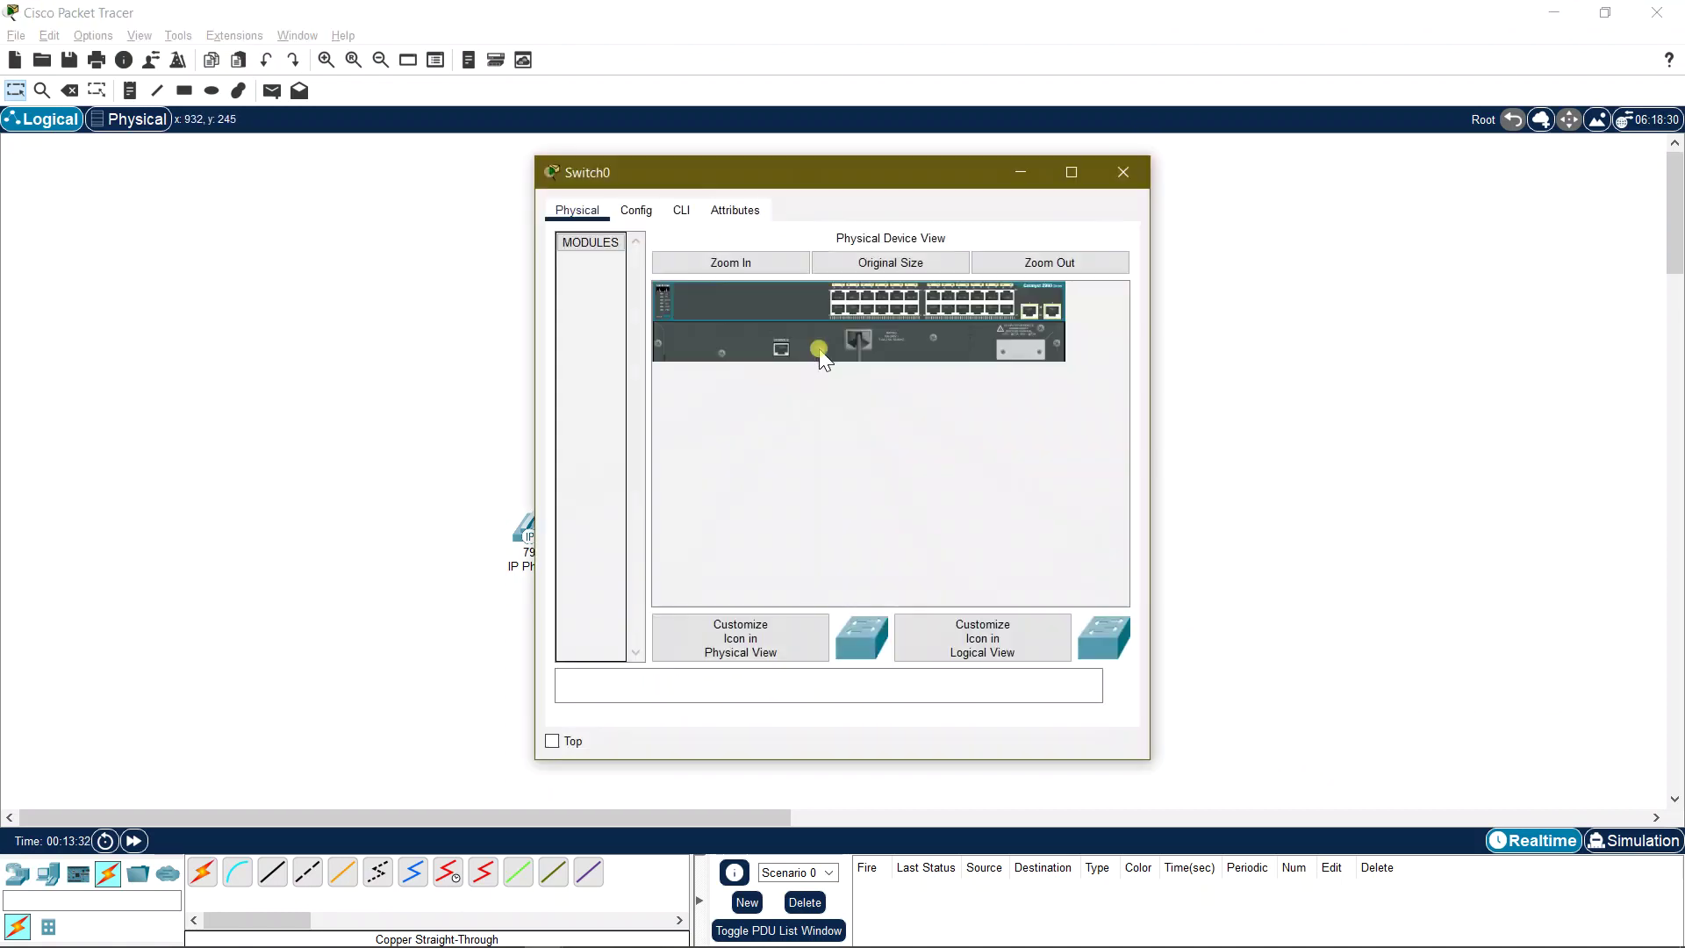
click(681, 213)
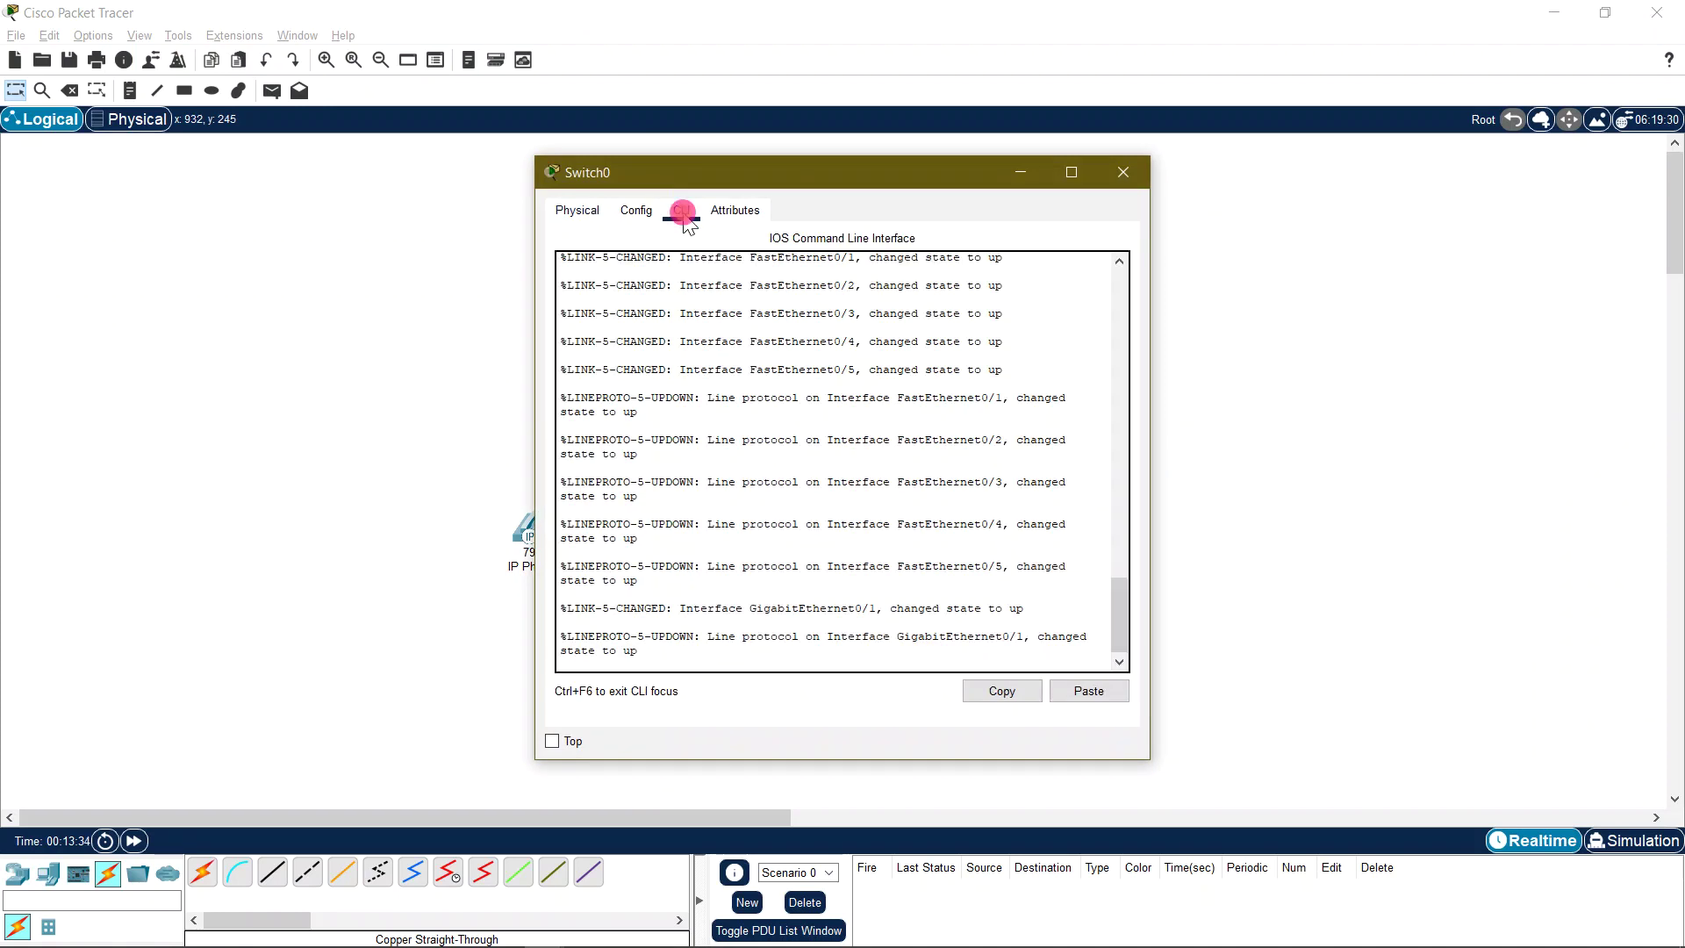
click(666, 642)
key(Return)
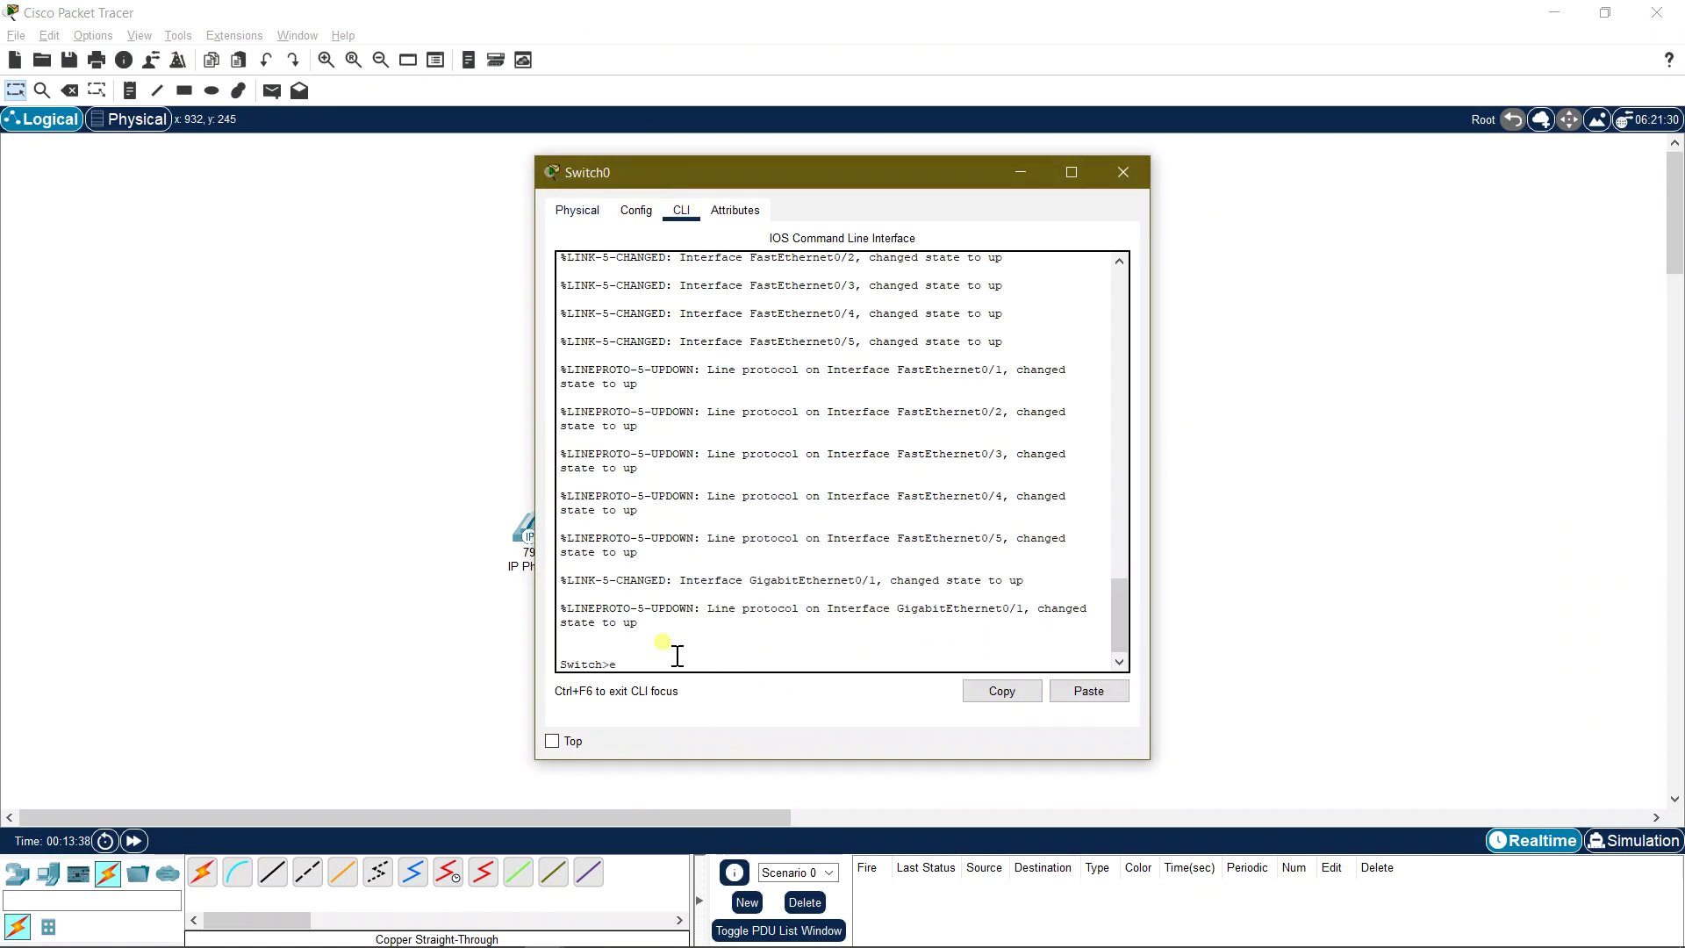
text(en)
key(Return)
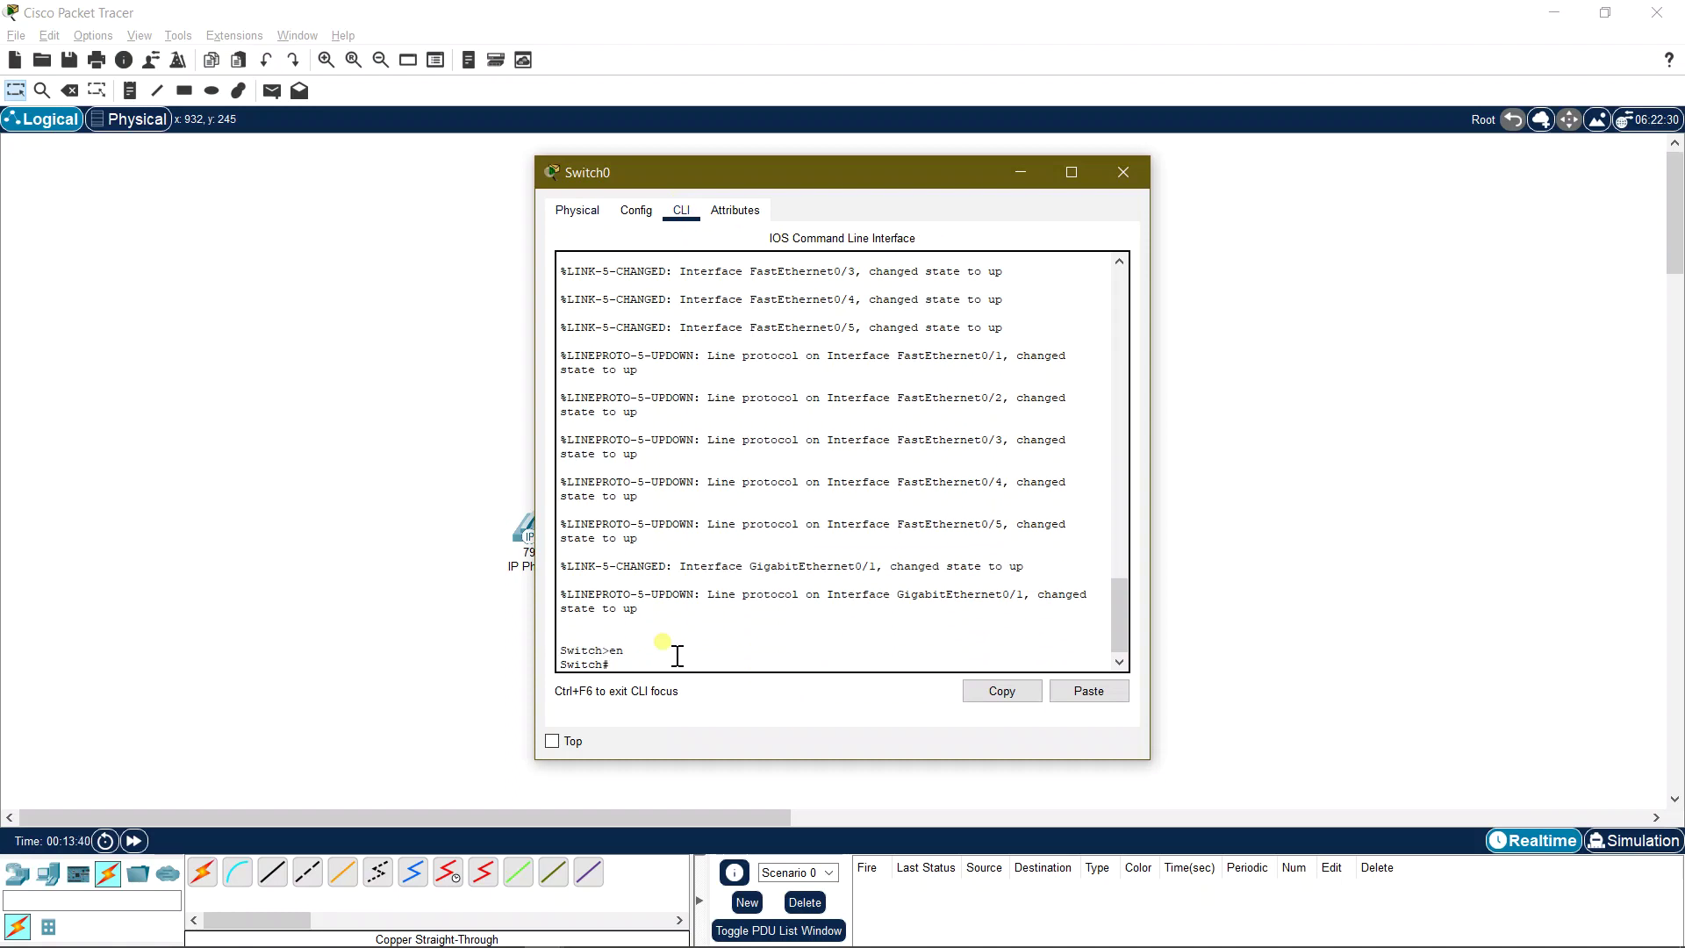
text(config terminal)
key(Return)
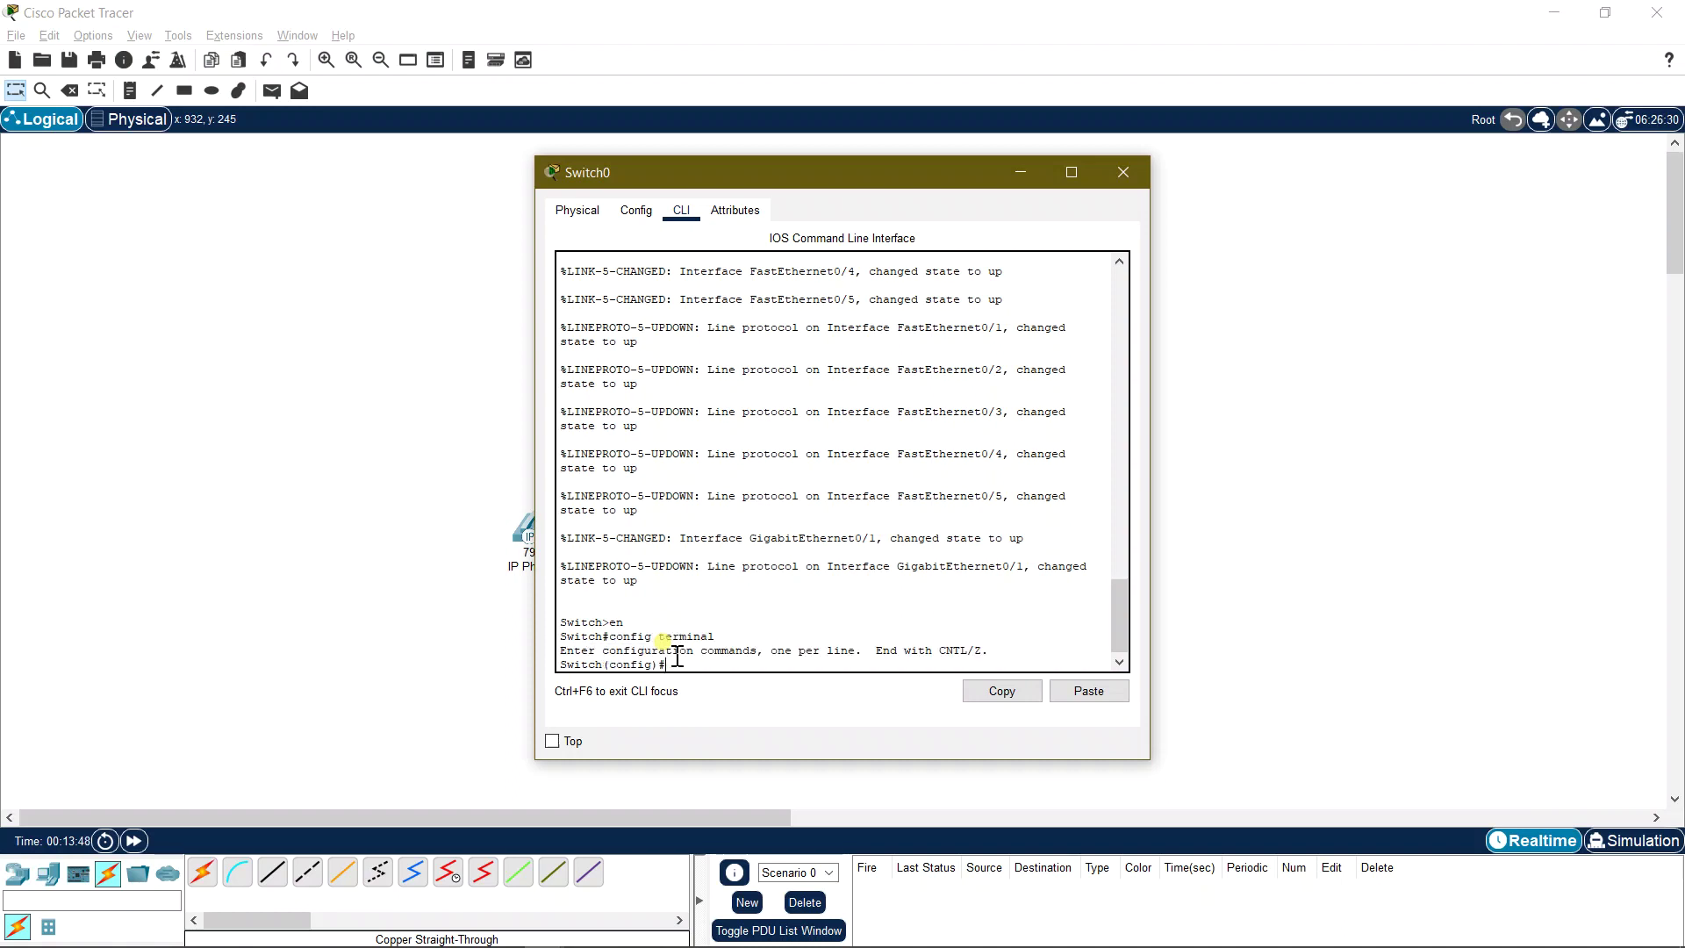
Step: Make ports Fa0/1-5 access ports with voice VLAN 1, then close the switch window
text(interface range fa0/1-5)
key(Return)
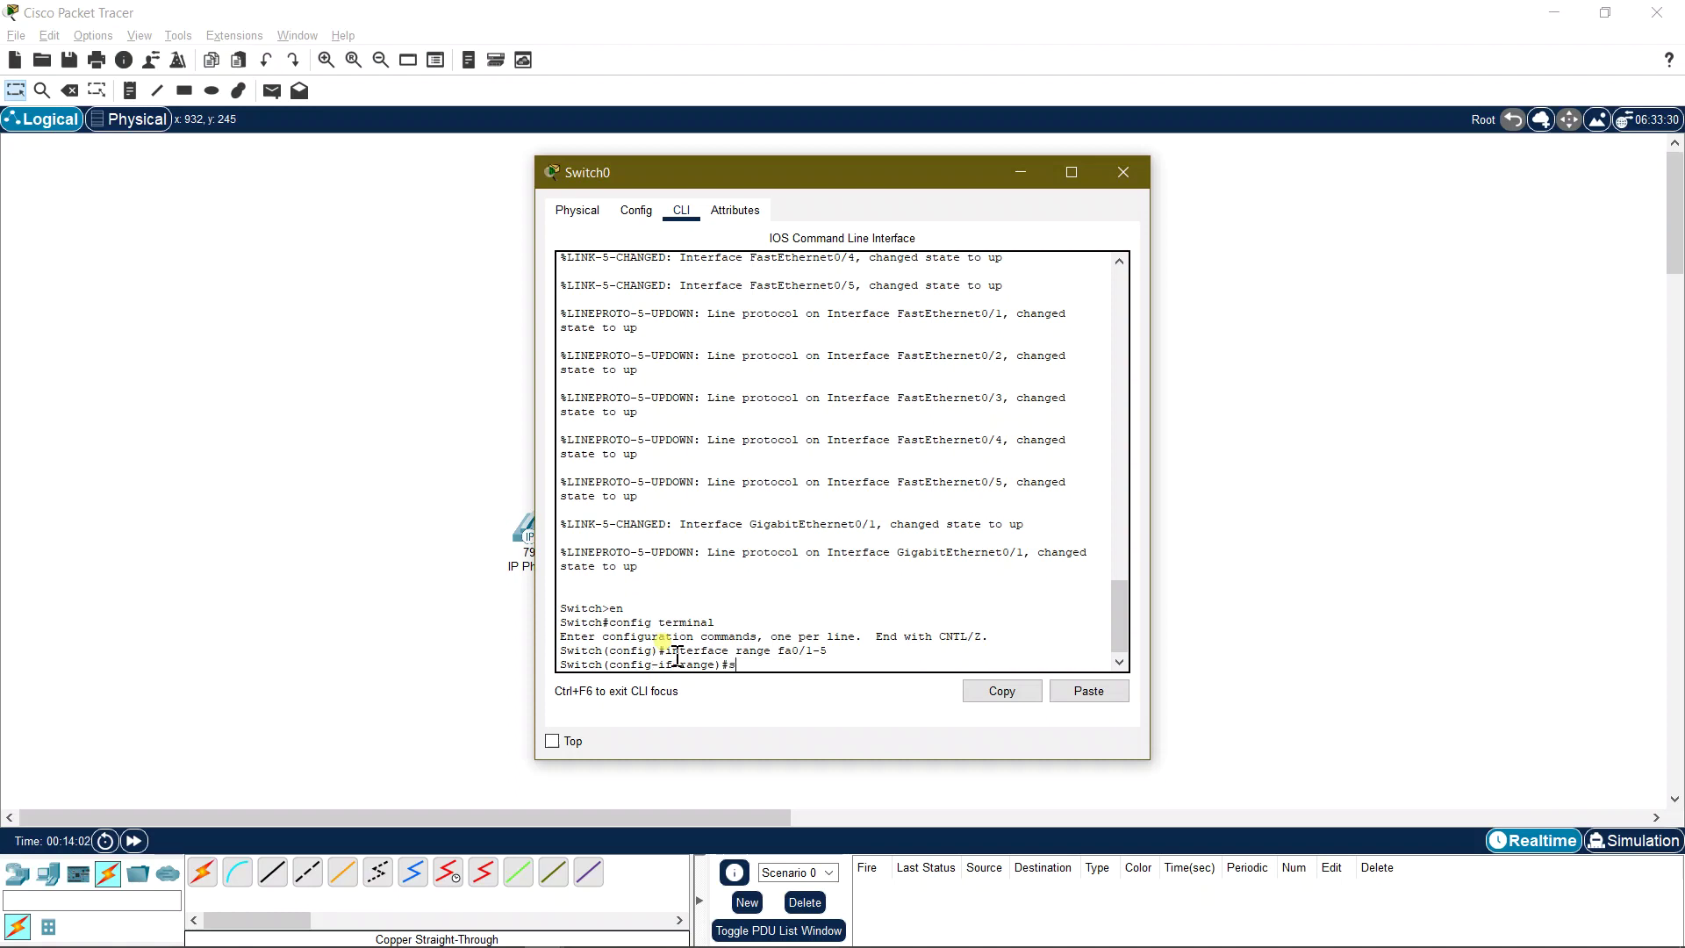
text(switchport mode access)
key(Return)
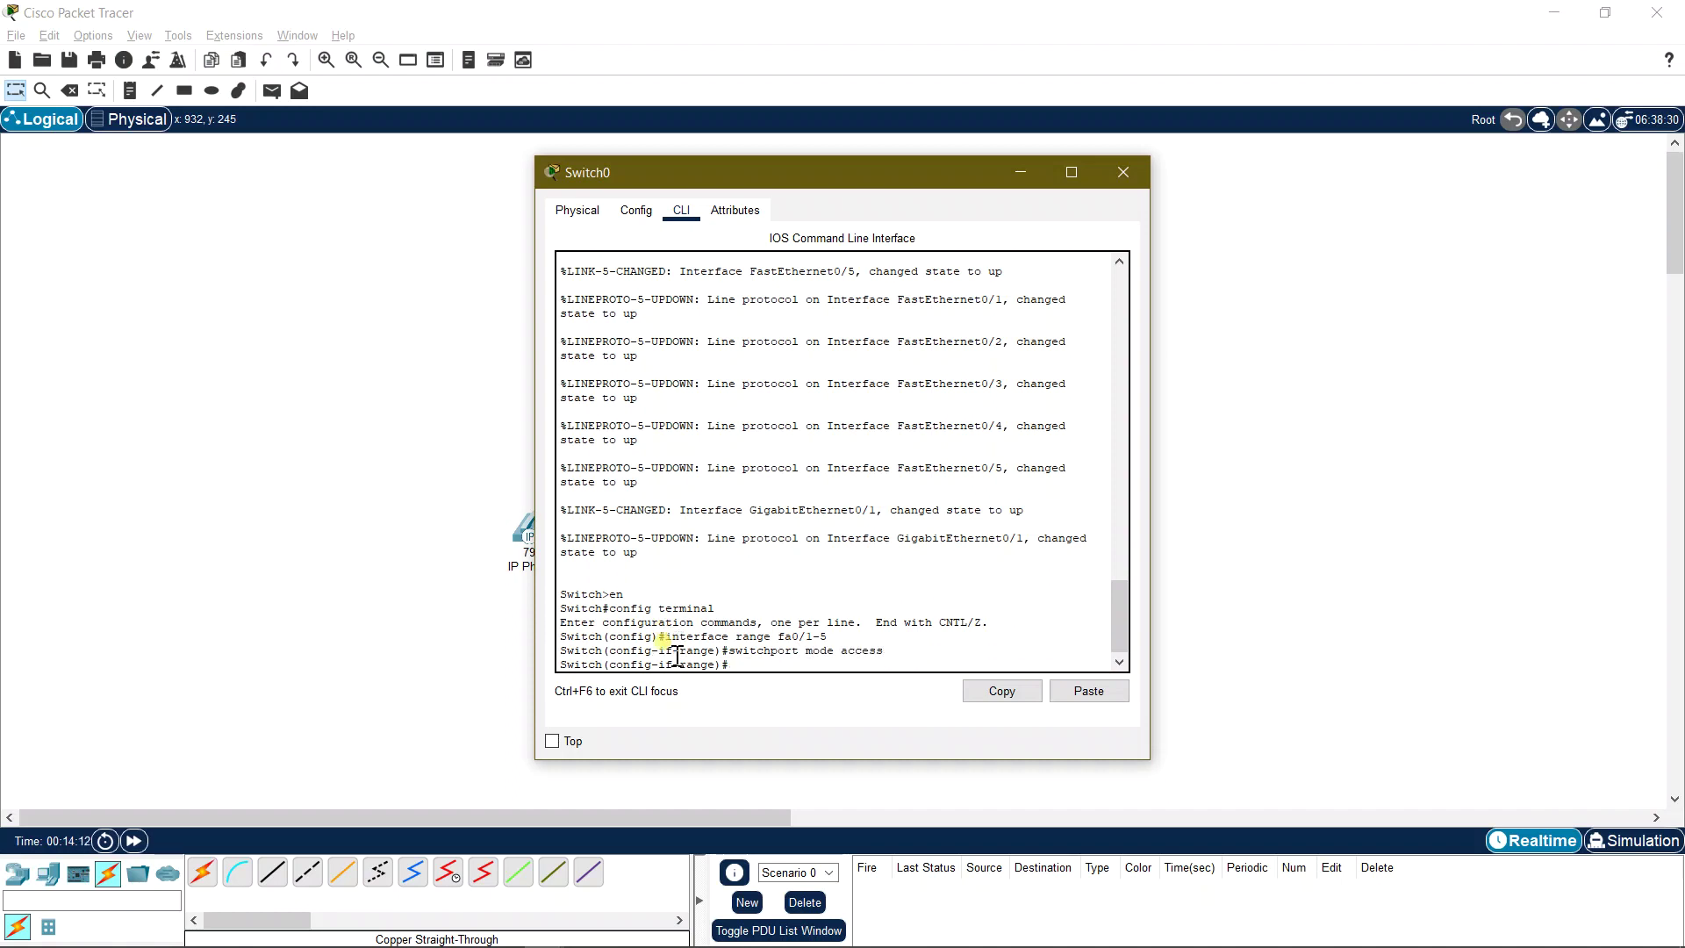
text(switchport voice vlan 1)
key(Return)
text(e)
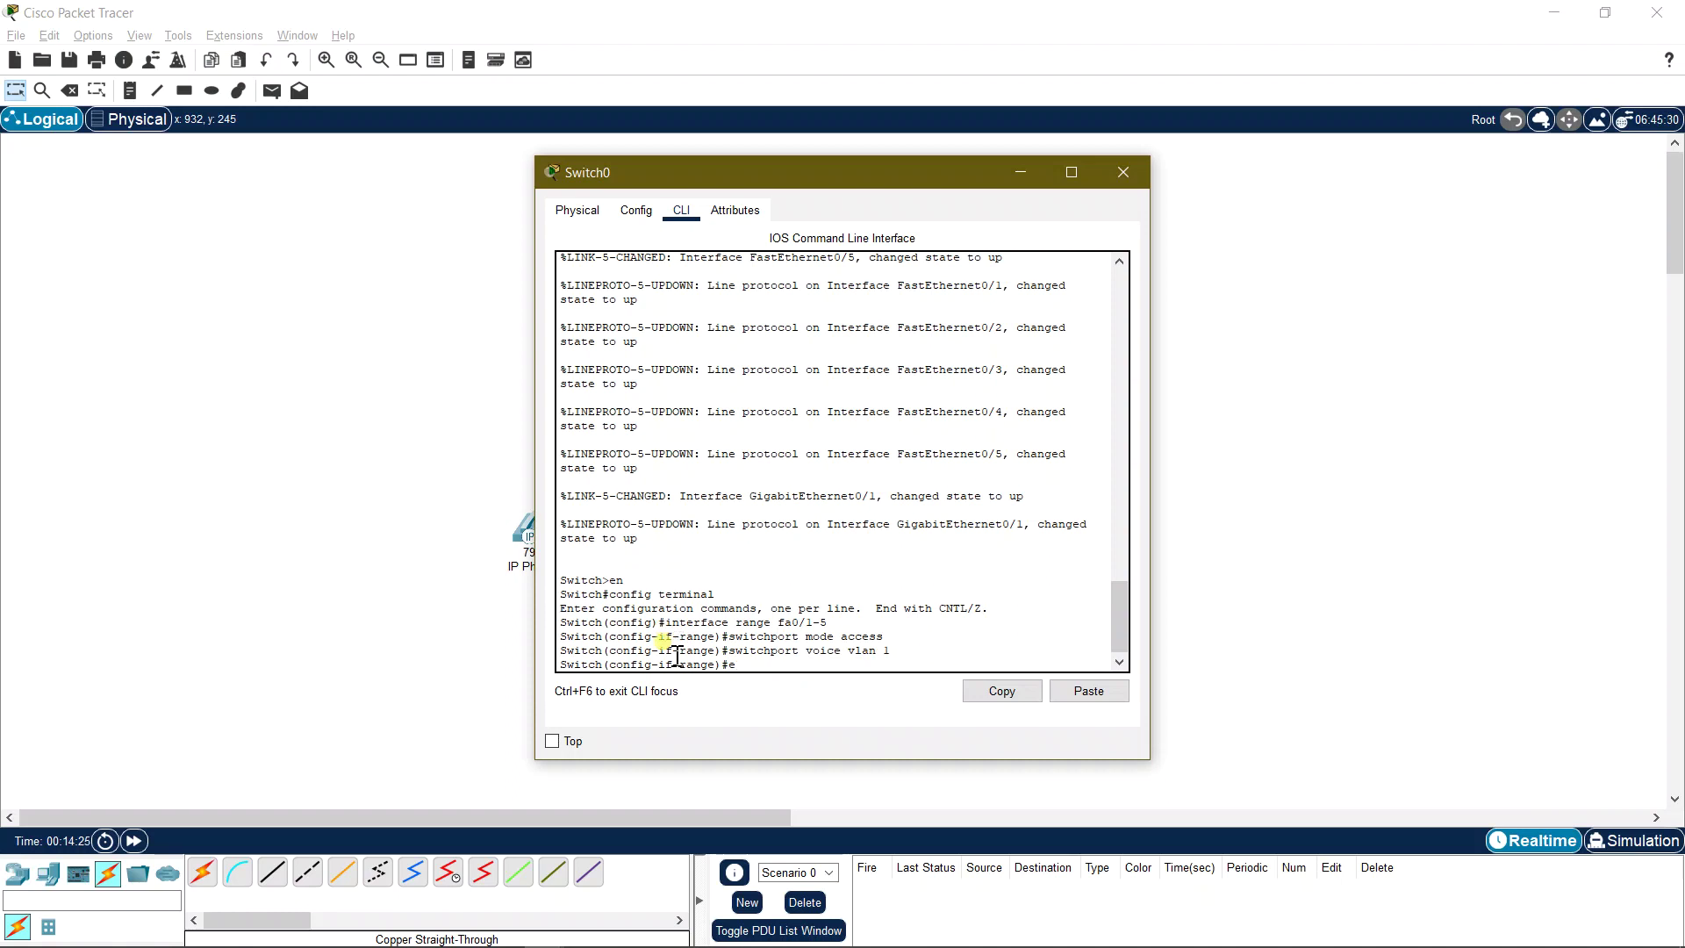
text(xit)
key(Return)
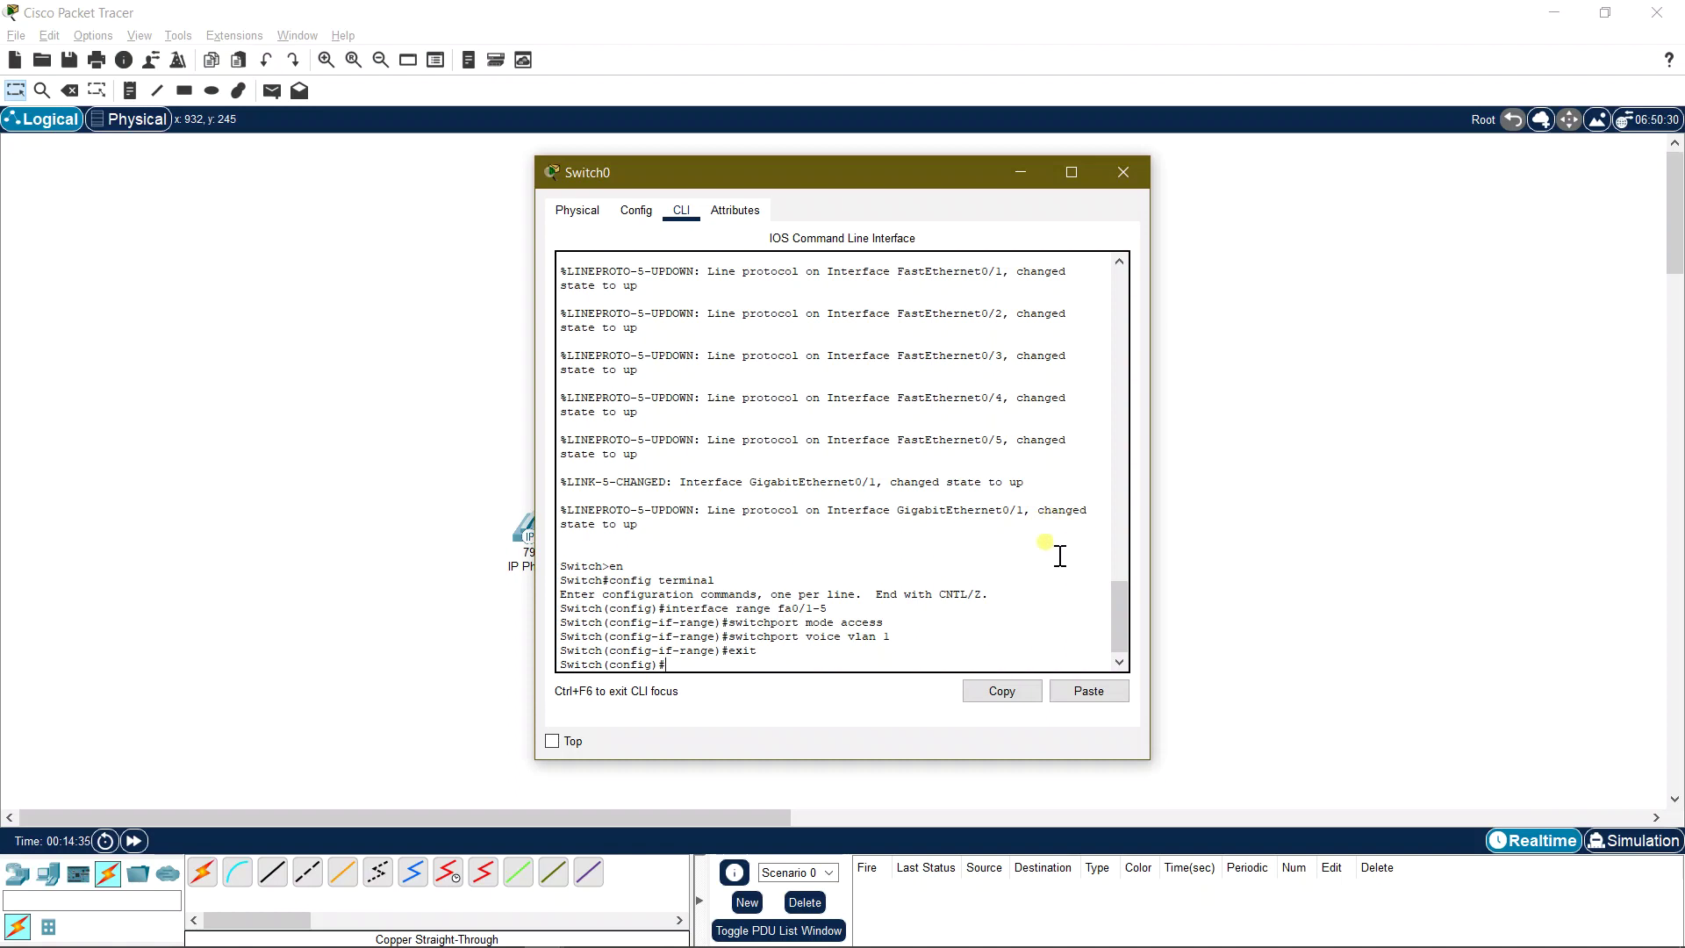
click(1123, 168)
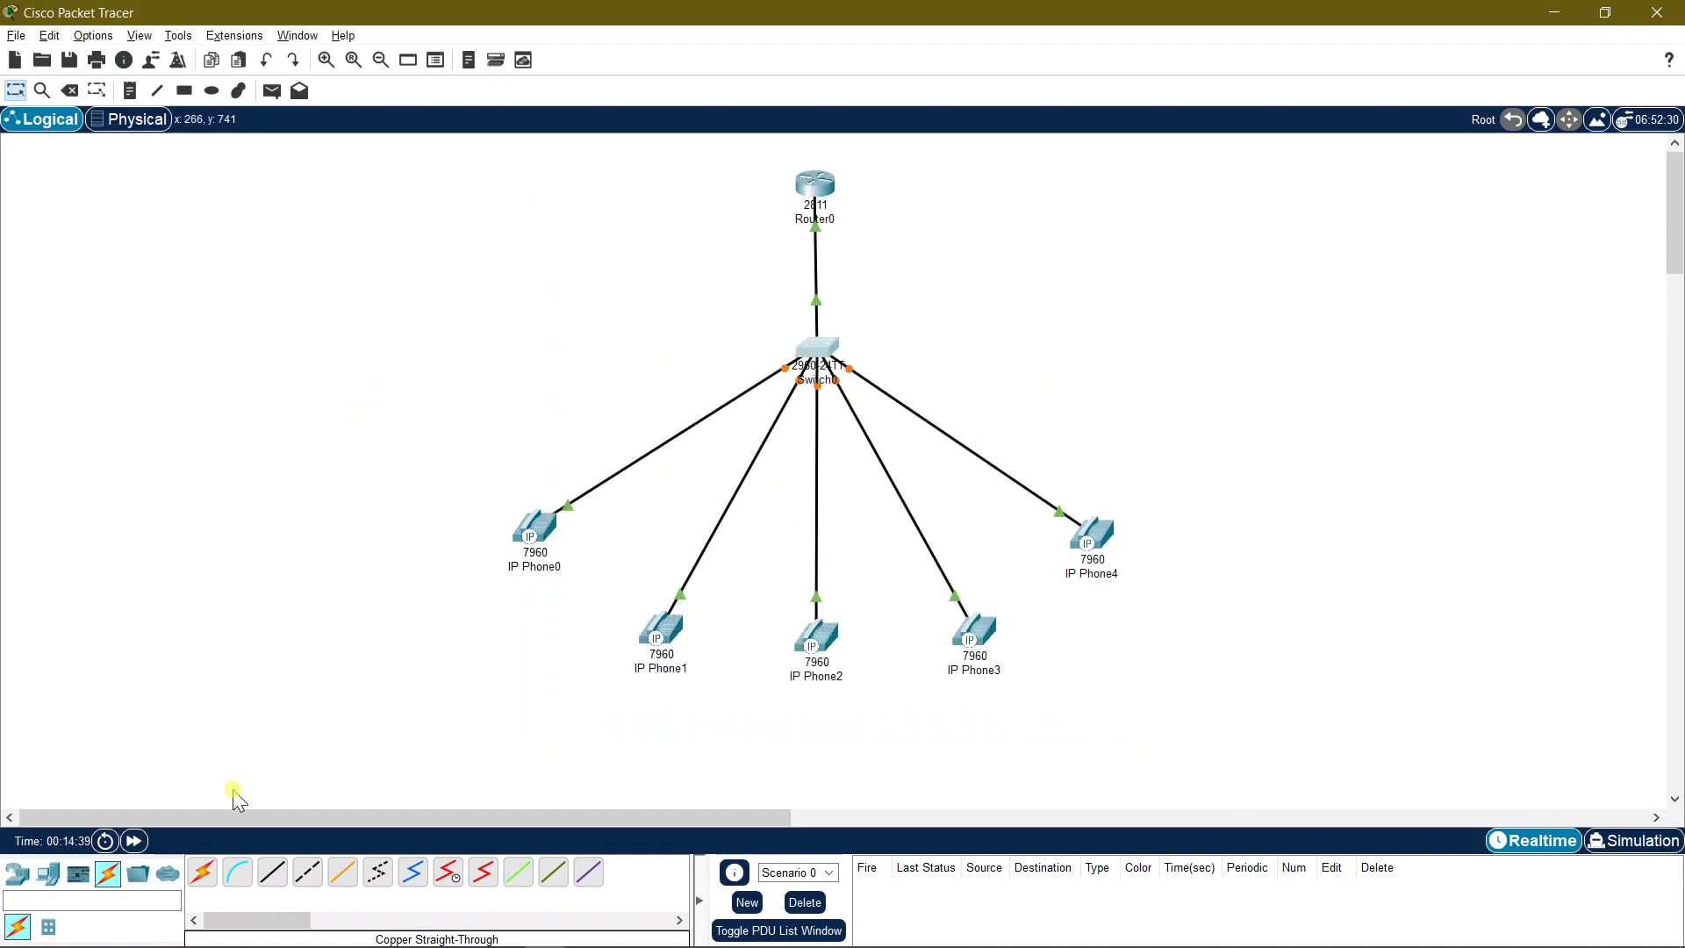
Step: Fast-forward time twice, check each phone's 192.168.1.x address and line, and open IP Phone0
click(133, 841)
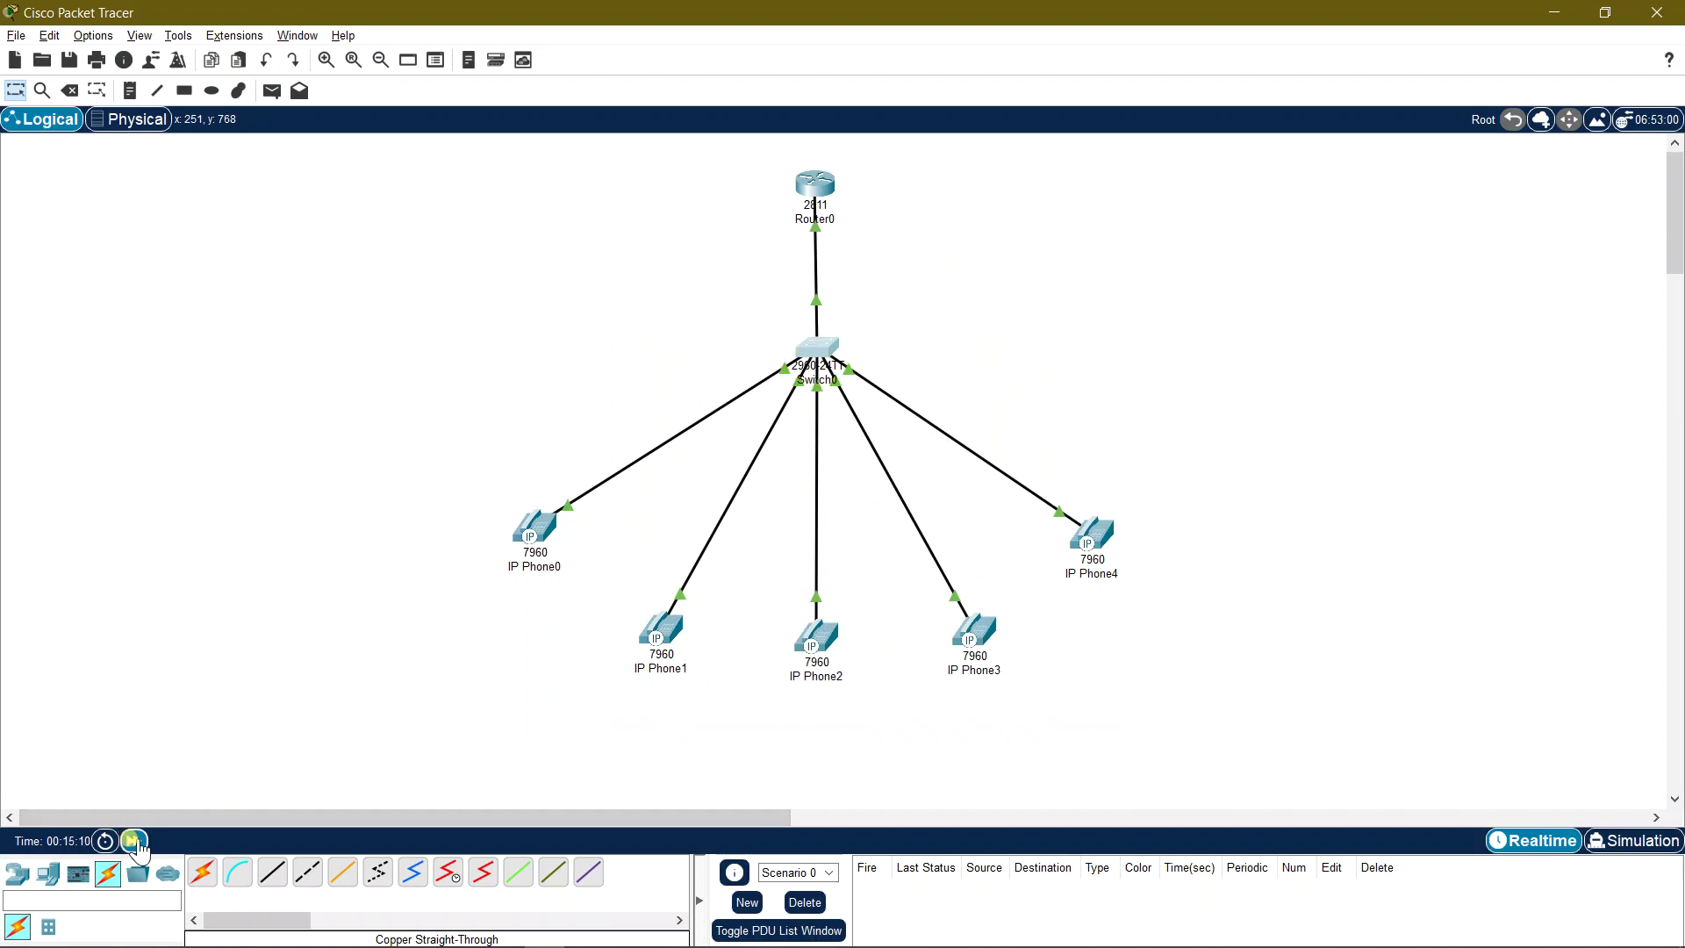
click(133, 841)
mouse_move(539, 530)
mouse_move(660, 637)
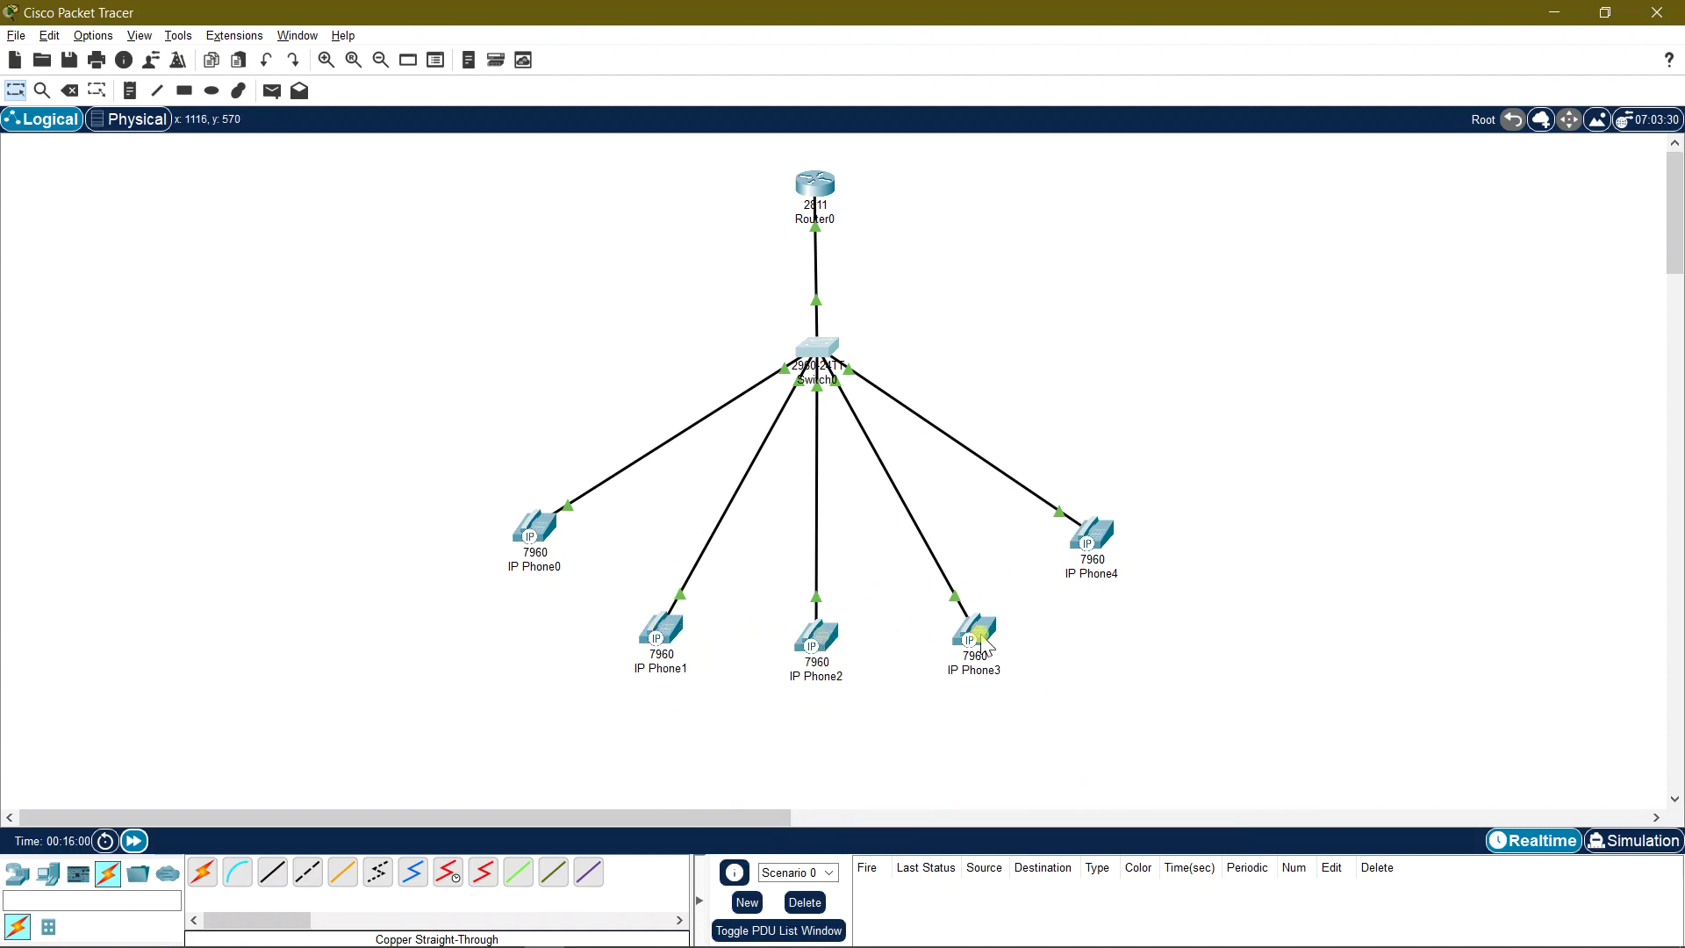
mouse_move(985, 644)
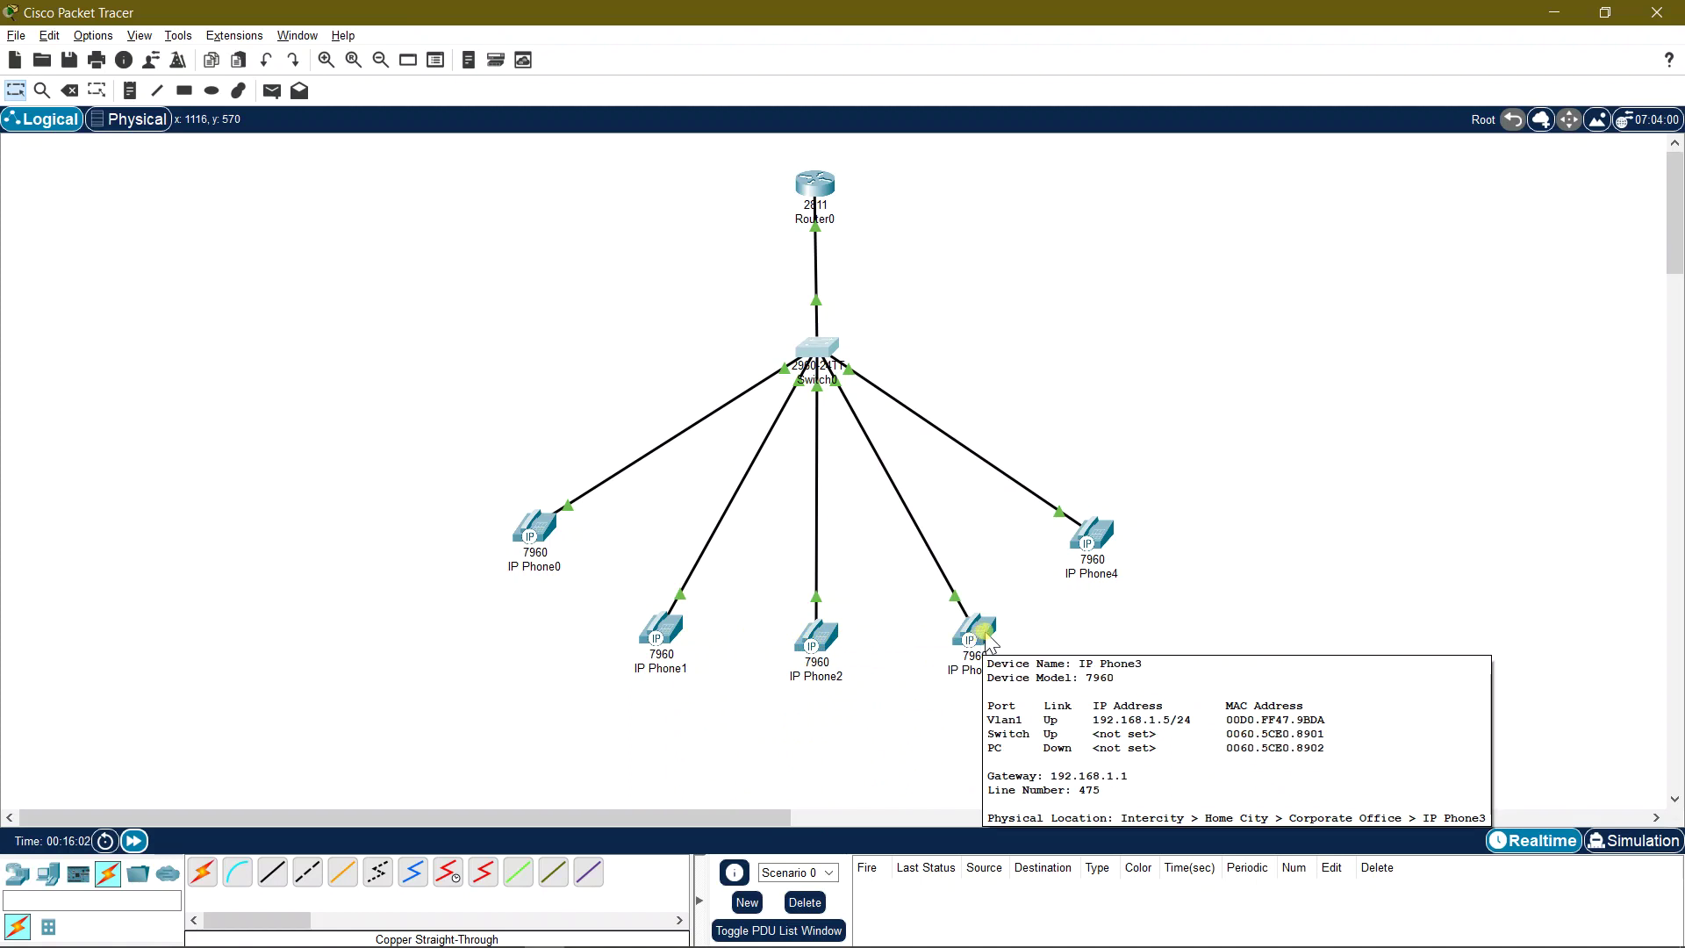
mouse_move(1086, 554)
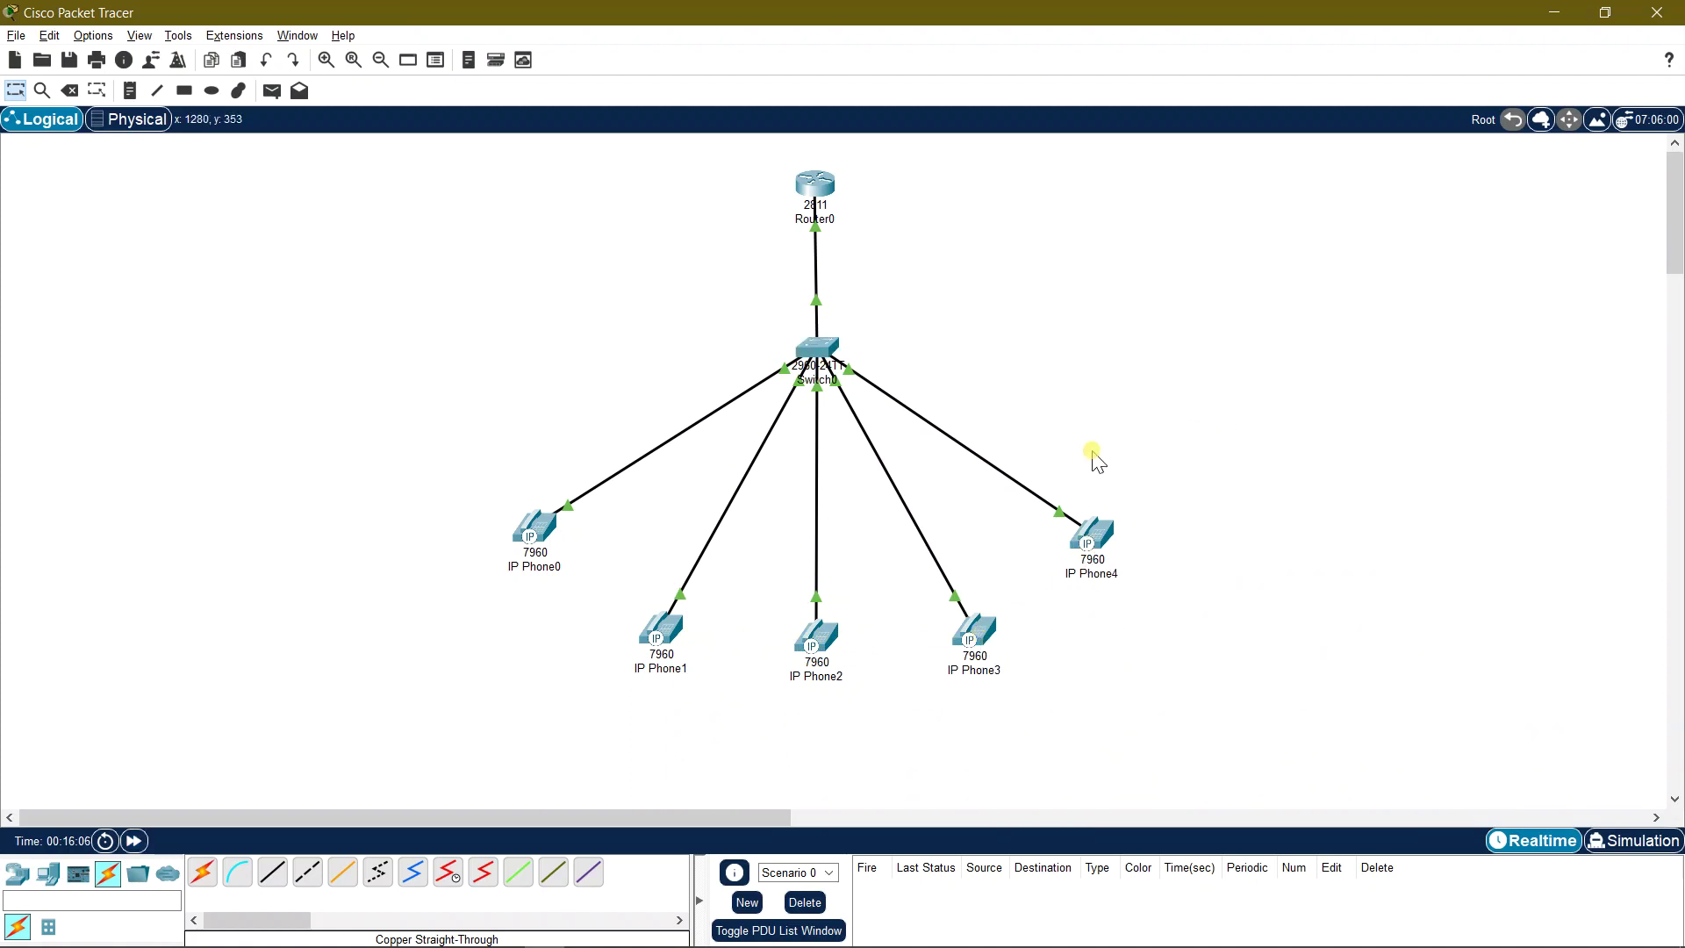
click(533, 526)
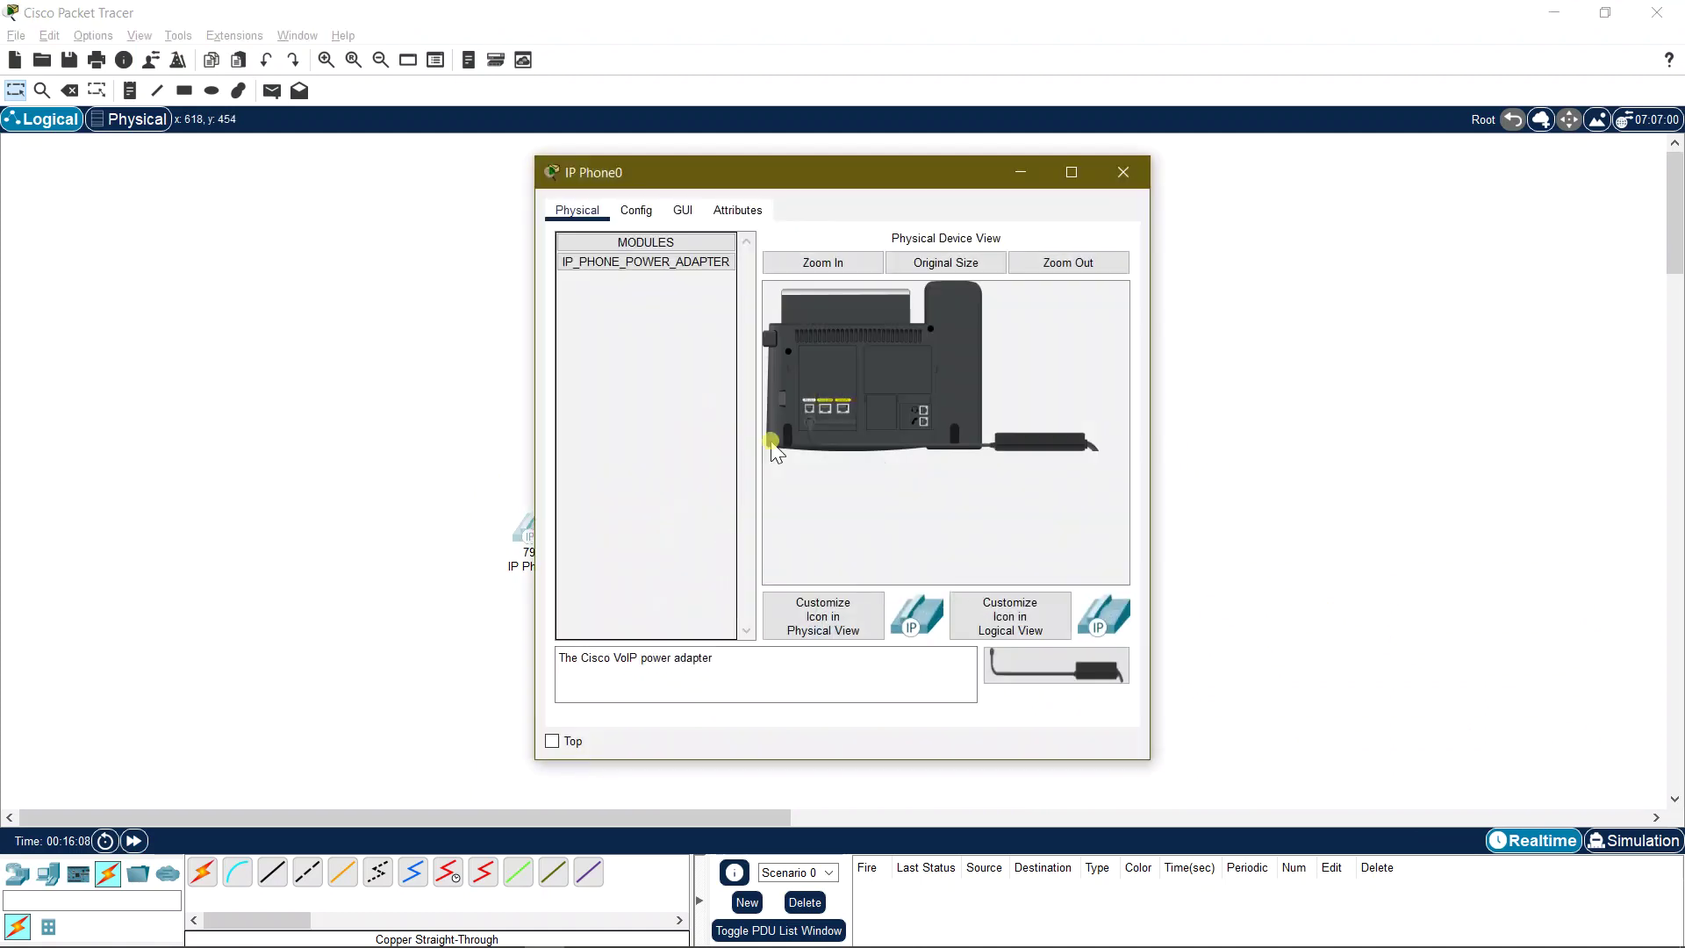
Step: Show the GUI panels of IP Phone0 and IP Phone3 side by side
click(682, 210)
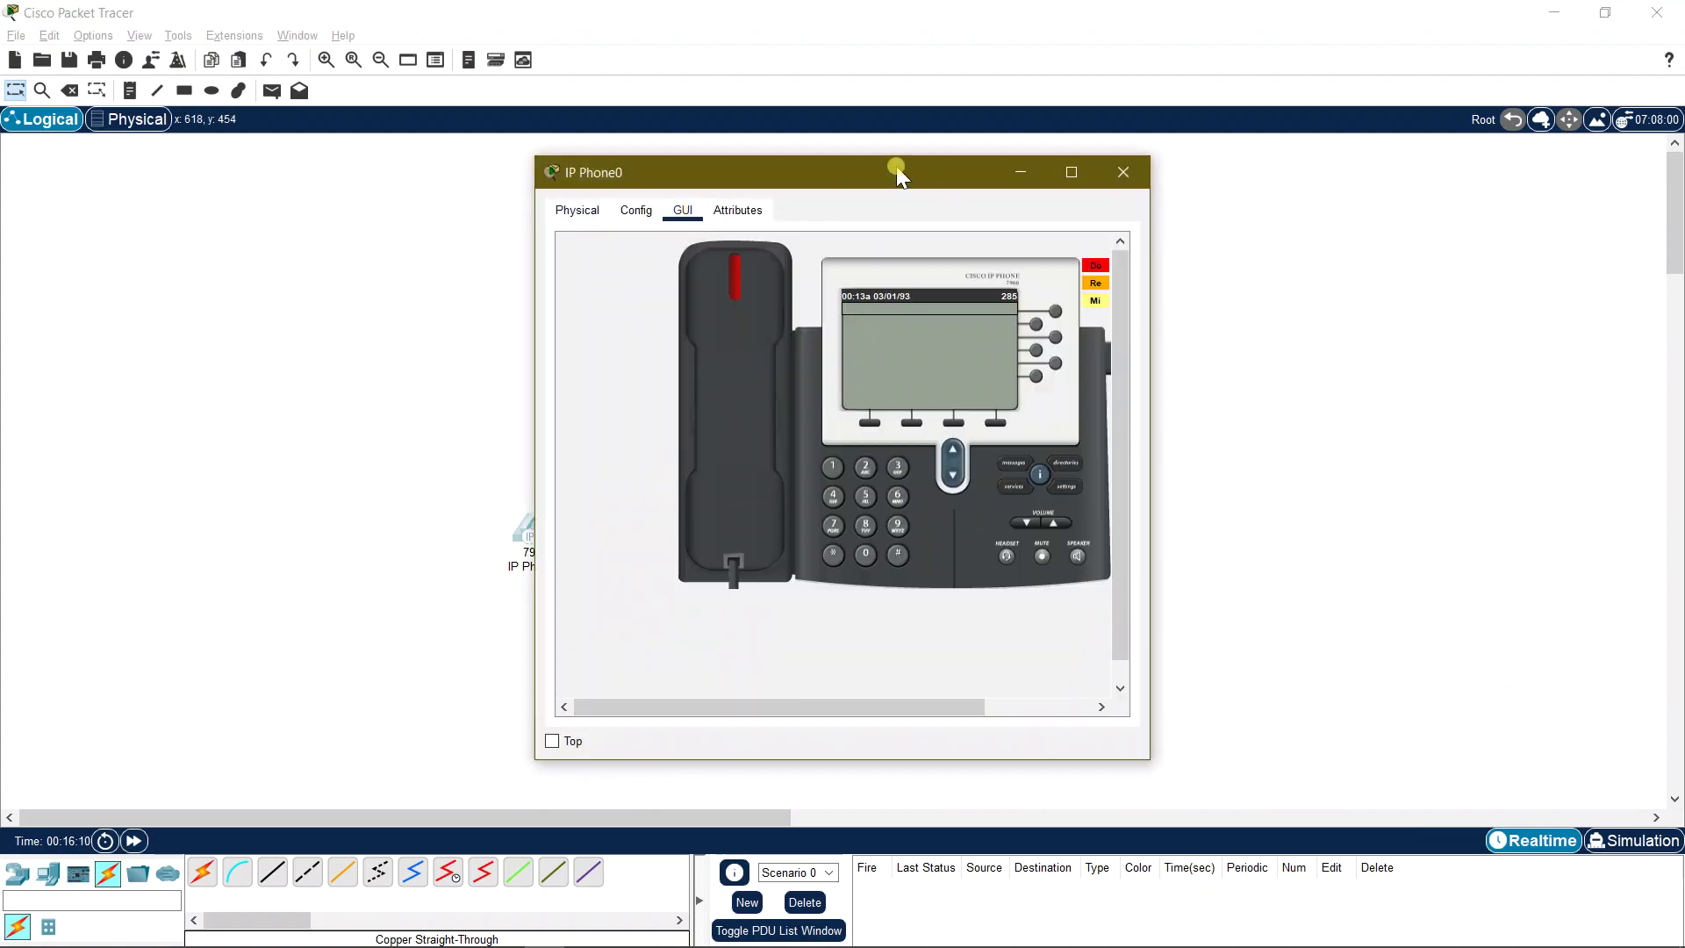
drag(897, 173, 463, 151)
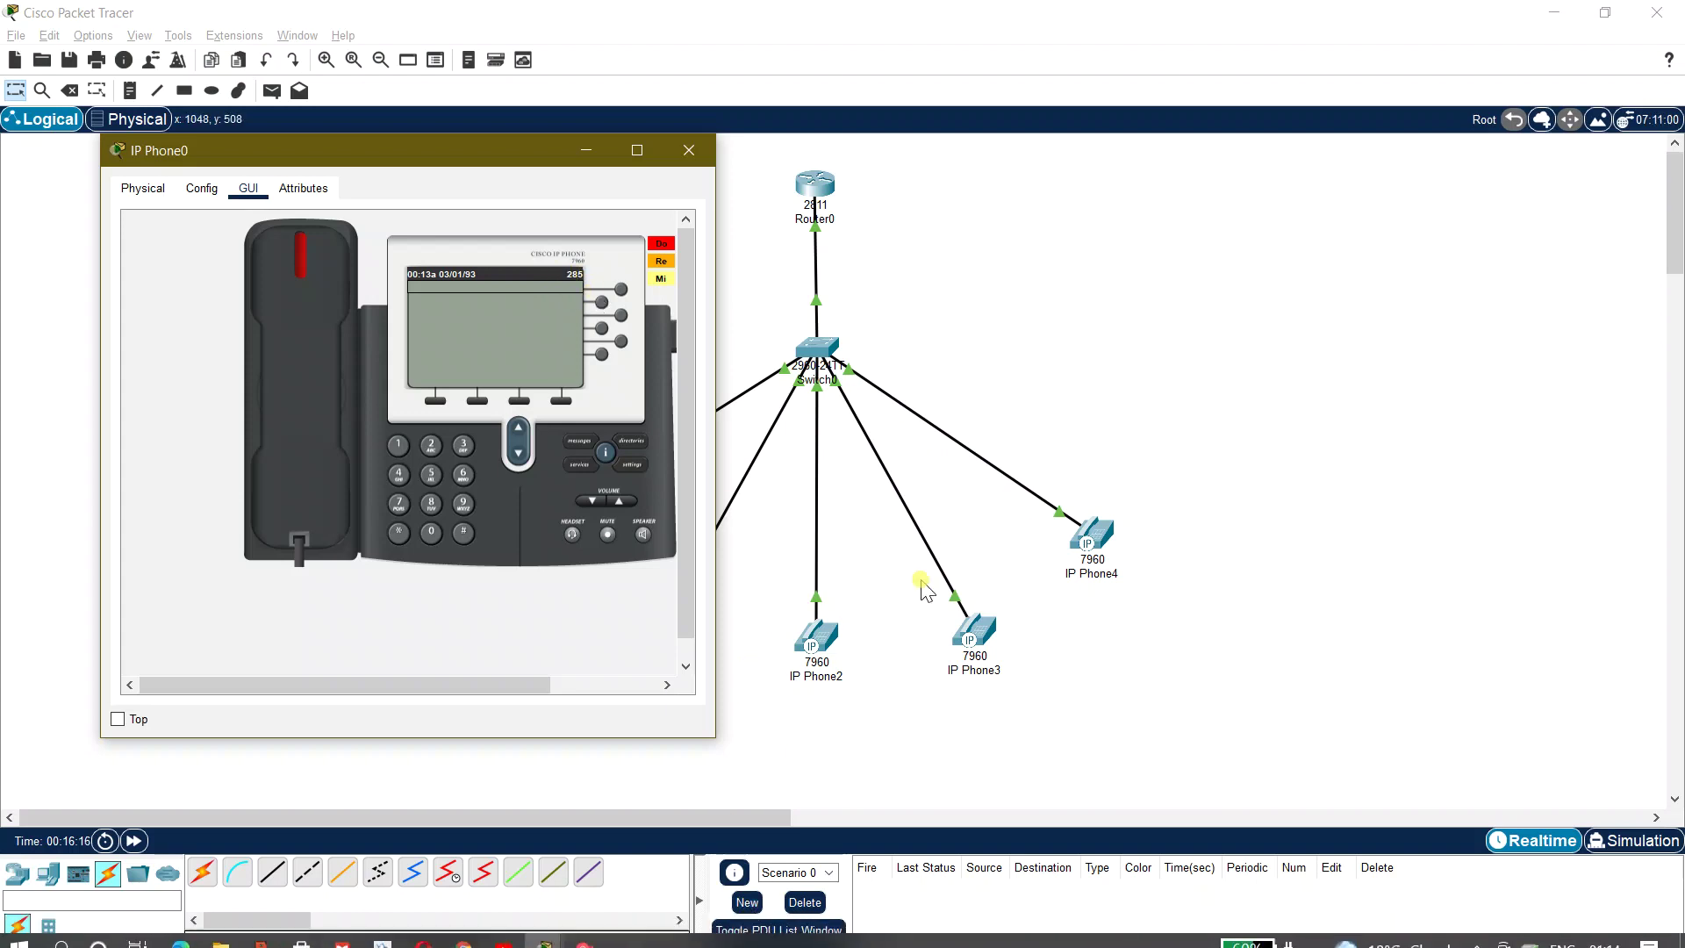
click(976, 630)
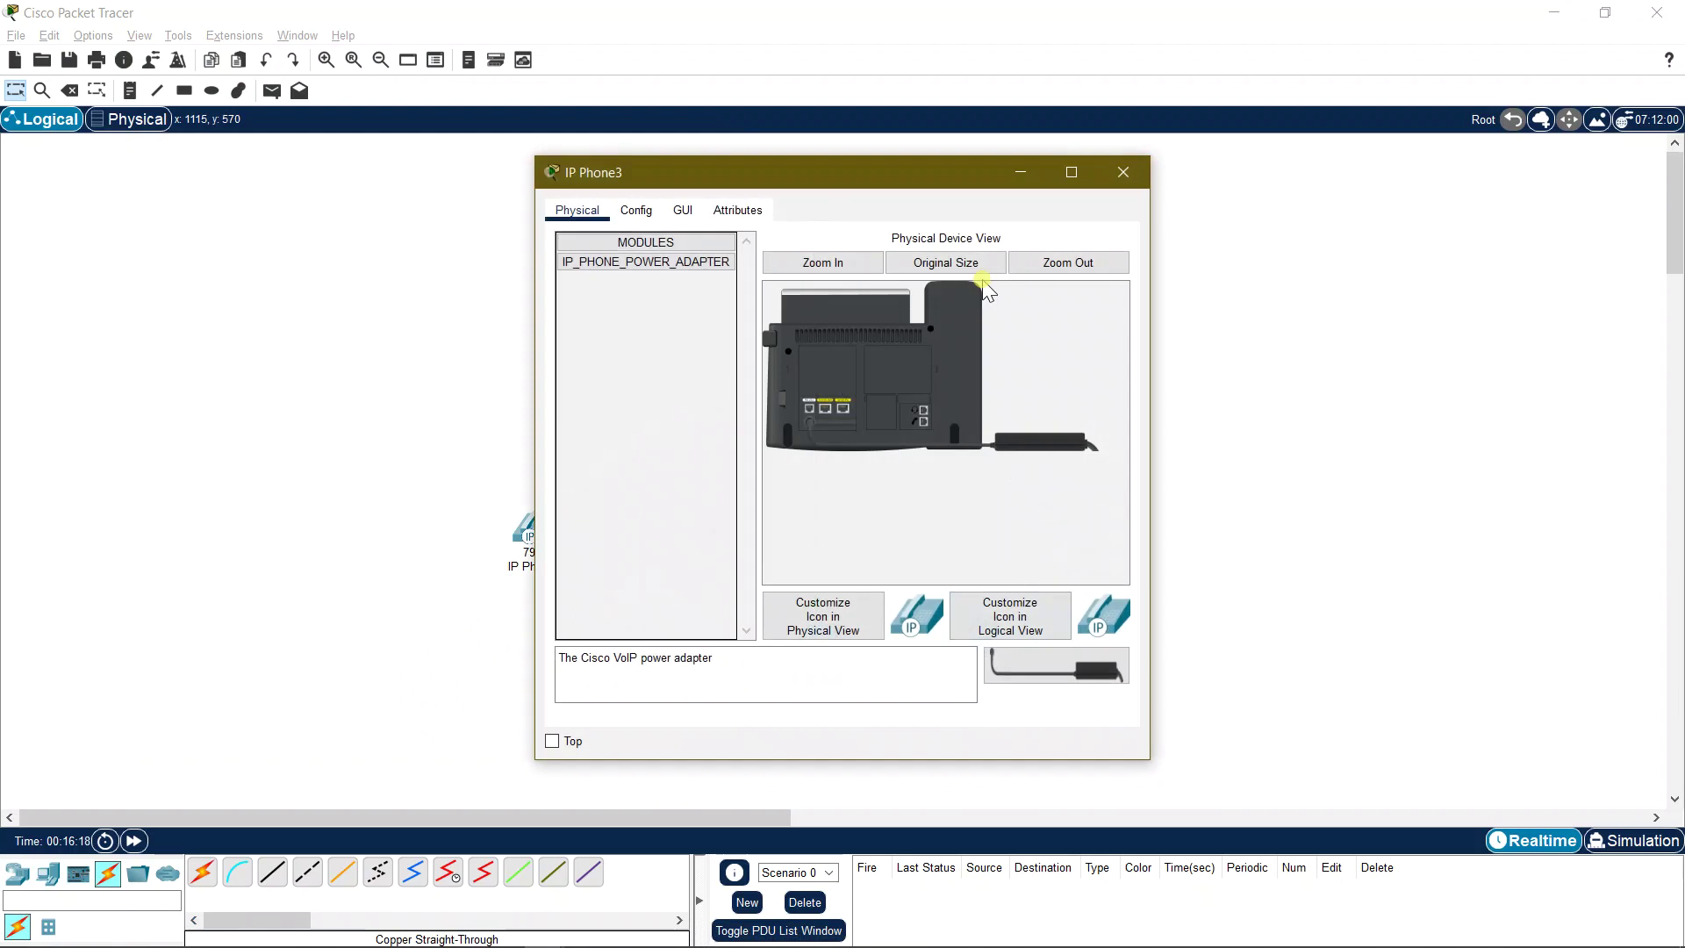
click(683, 210)
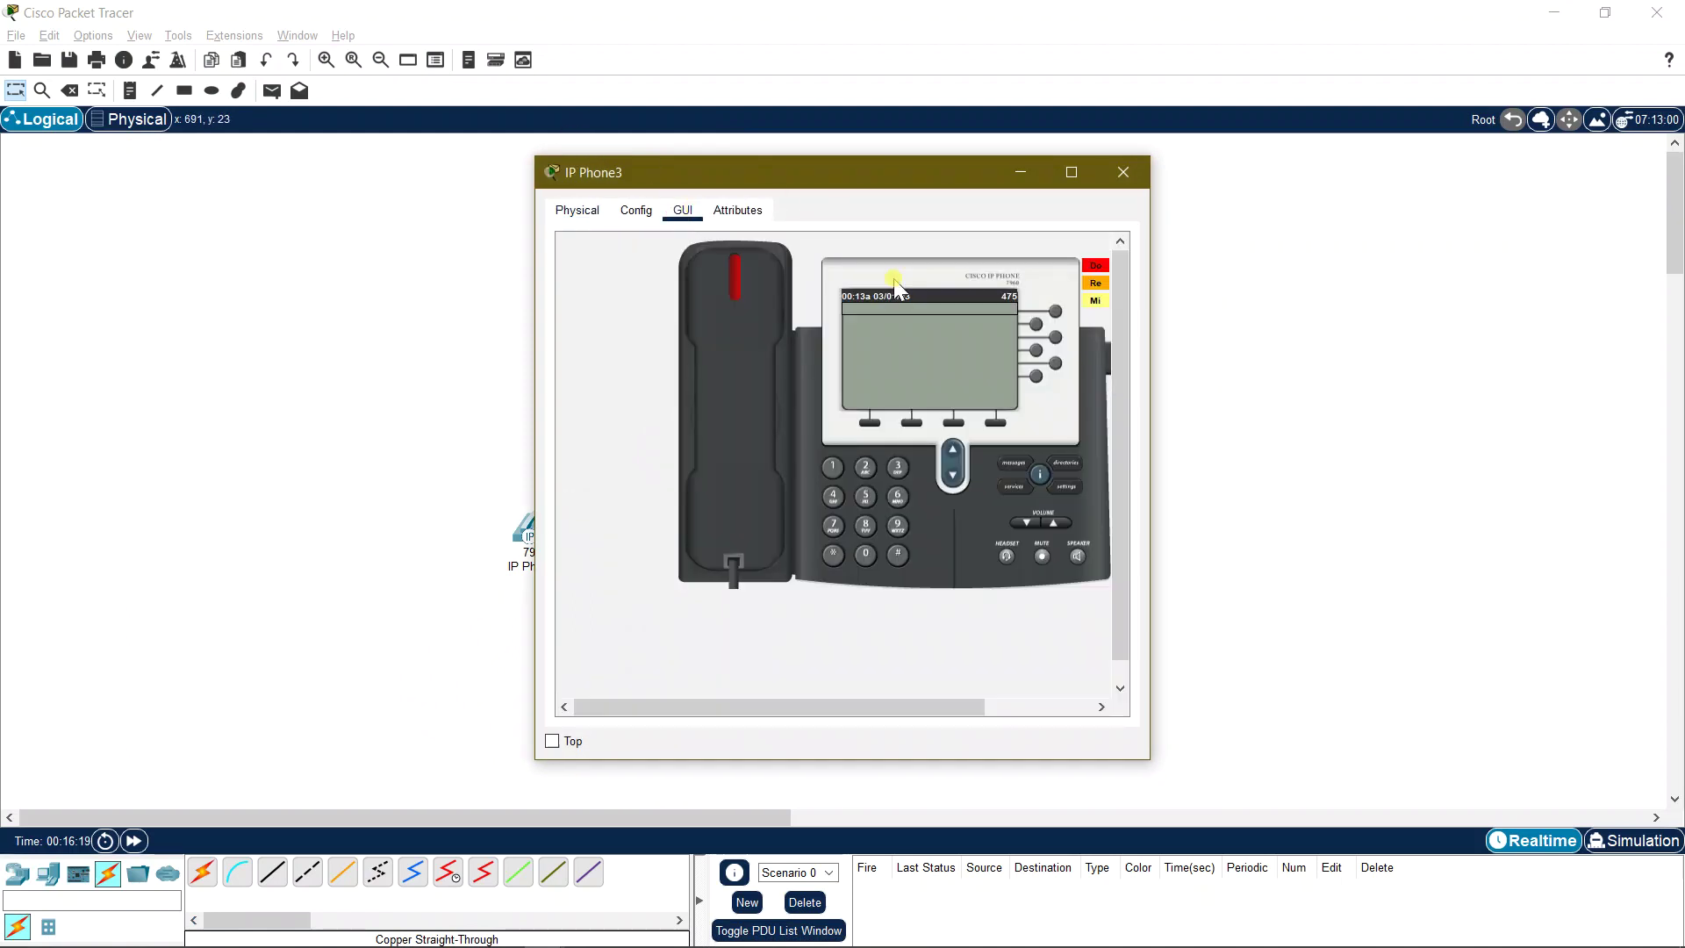
drag(880, 173, 1198, 156)
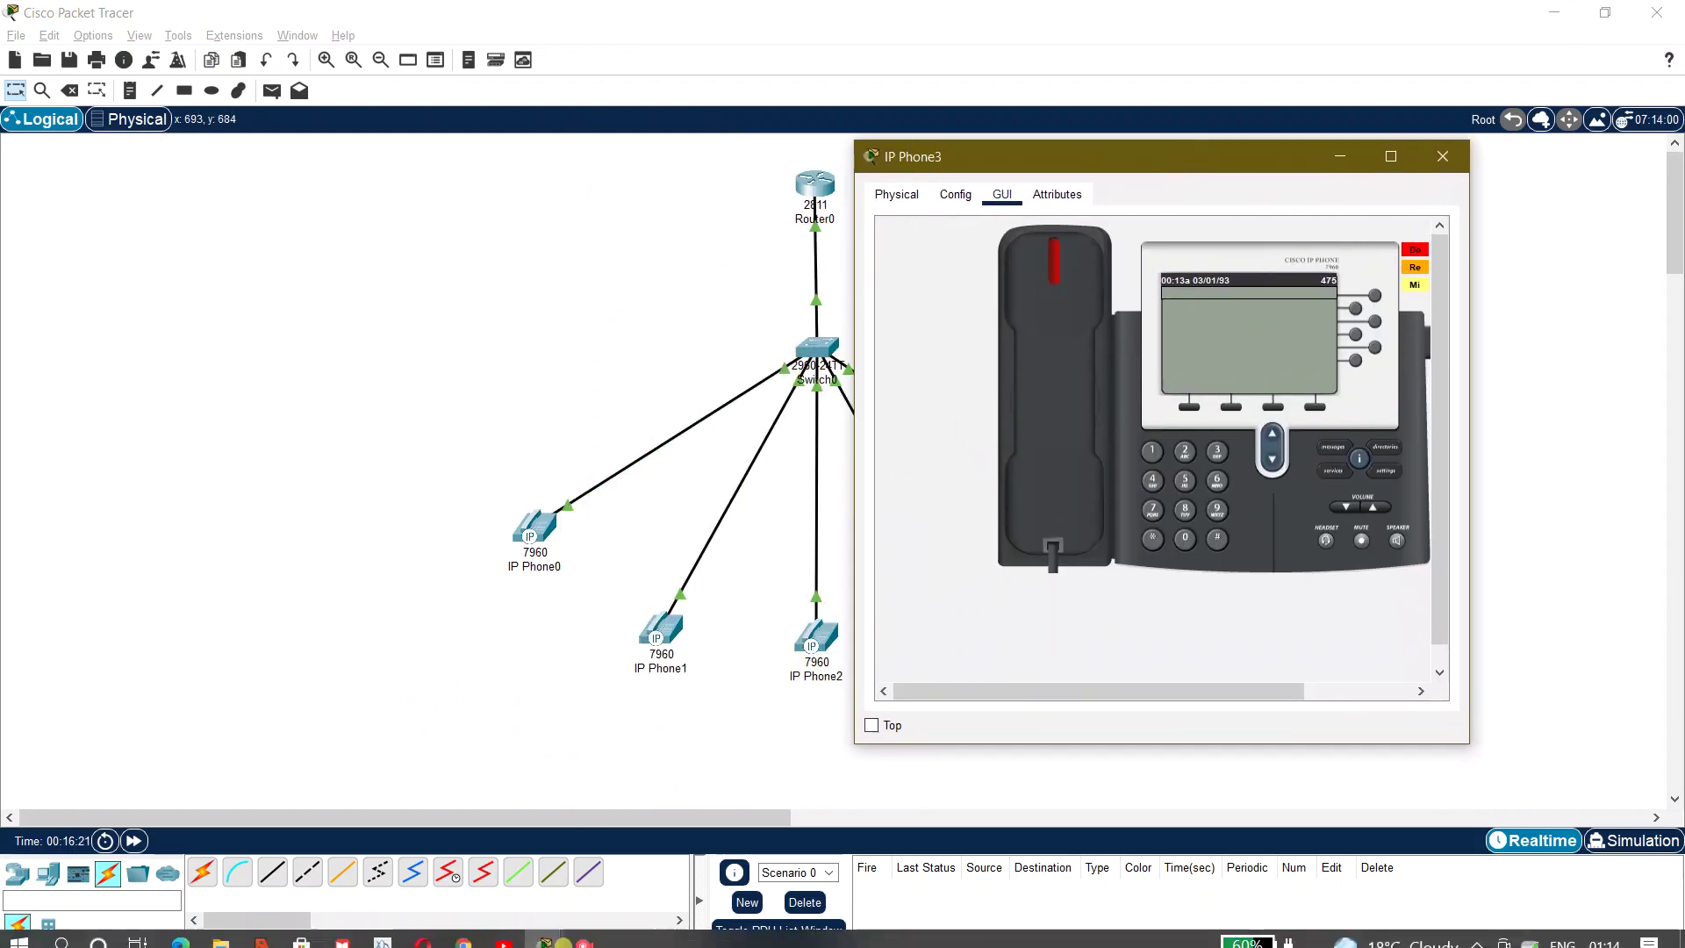
mouse_move(544, 932)
click(564, 850)
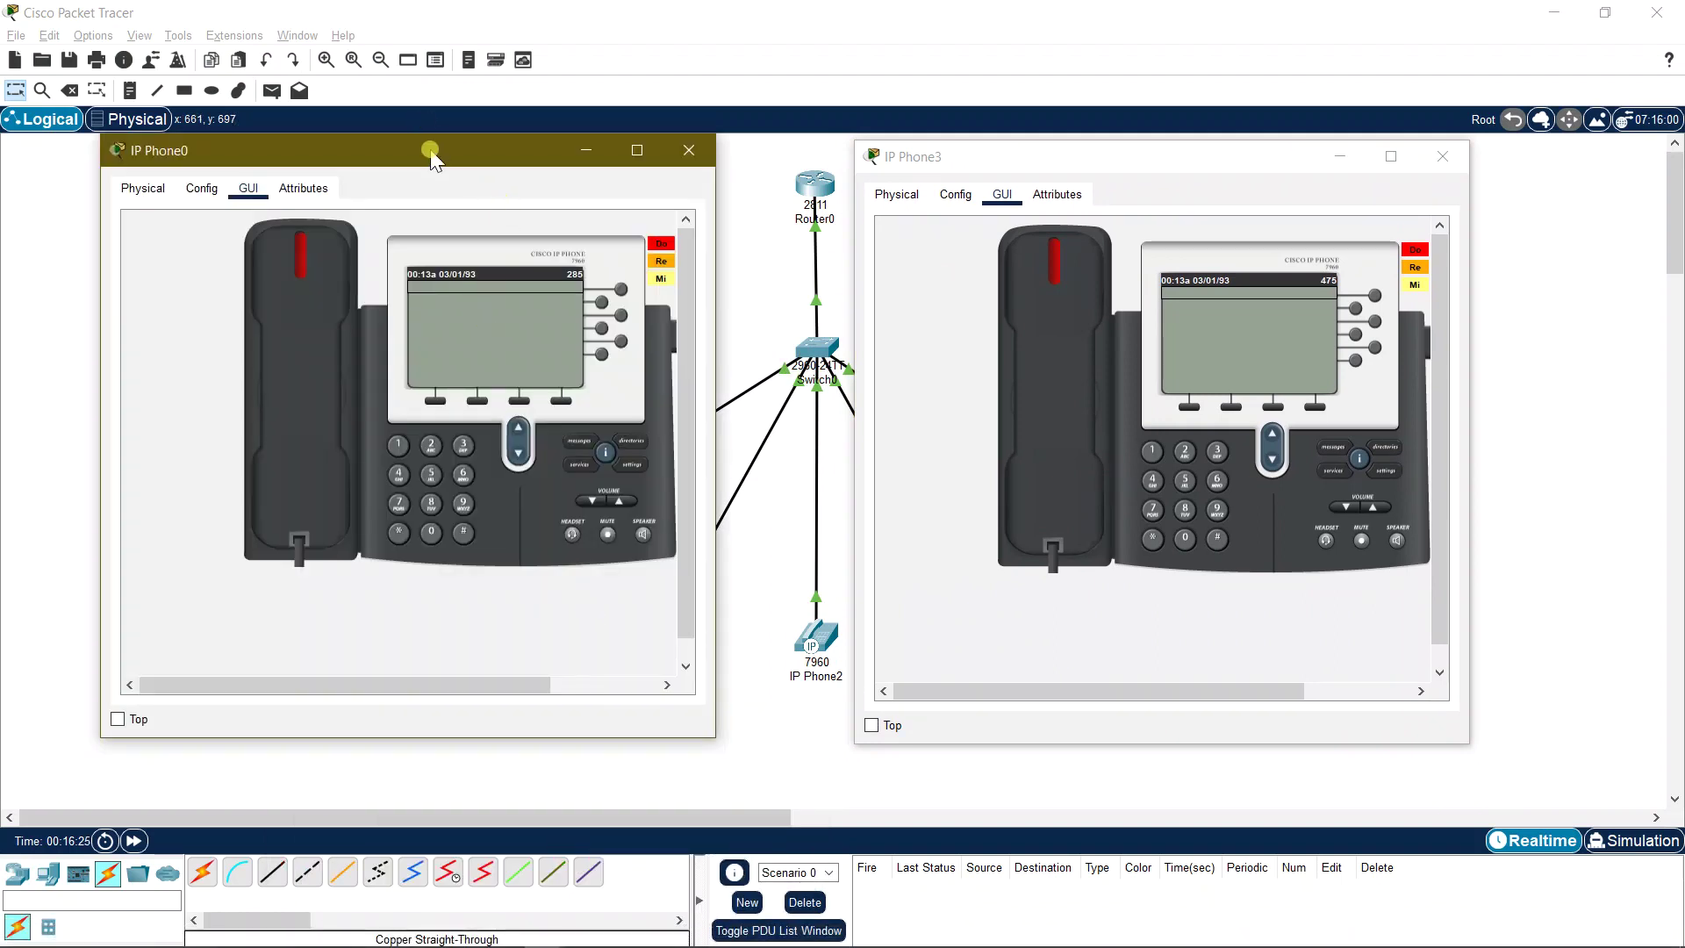
drag(430, 151, 518, 154)
Step: Dial 475 from IP Phone0, answer on IP Phone3, then close Phone3 and hang up
click(543, 488)
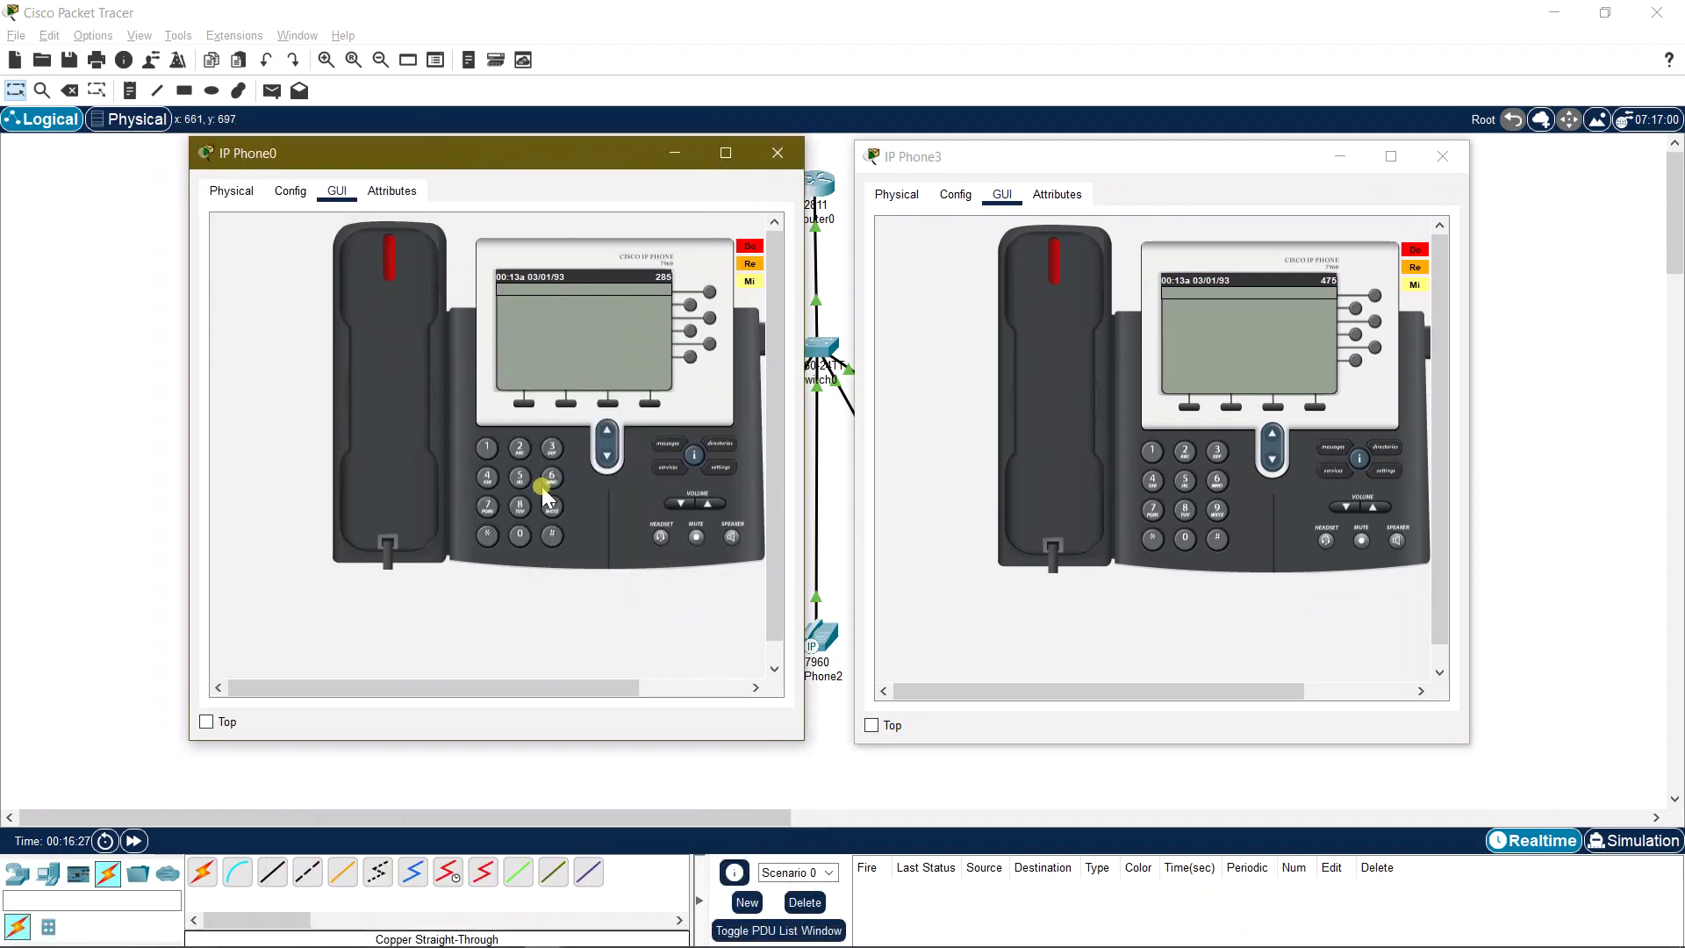
click(489, 477)
click(387, 405)
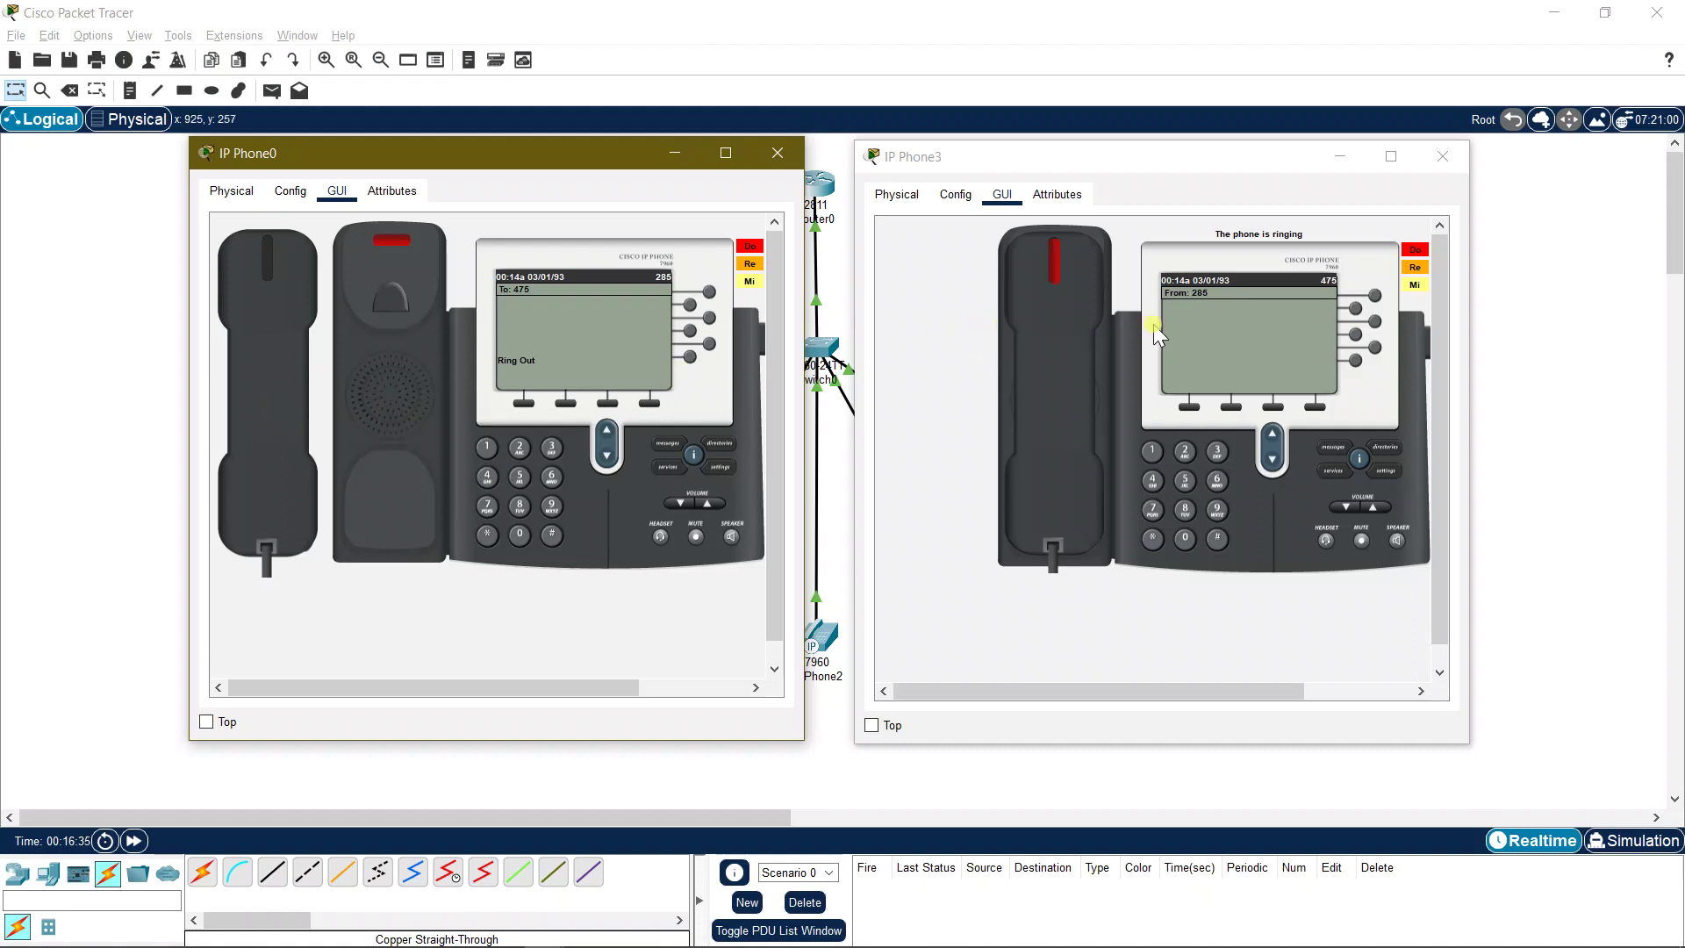
mouse_move(1030, 169)
mouse_down()
mouse_move(983, 172)
mouse_move(1024, 169)
mouse_up()
click(1008, 325)
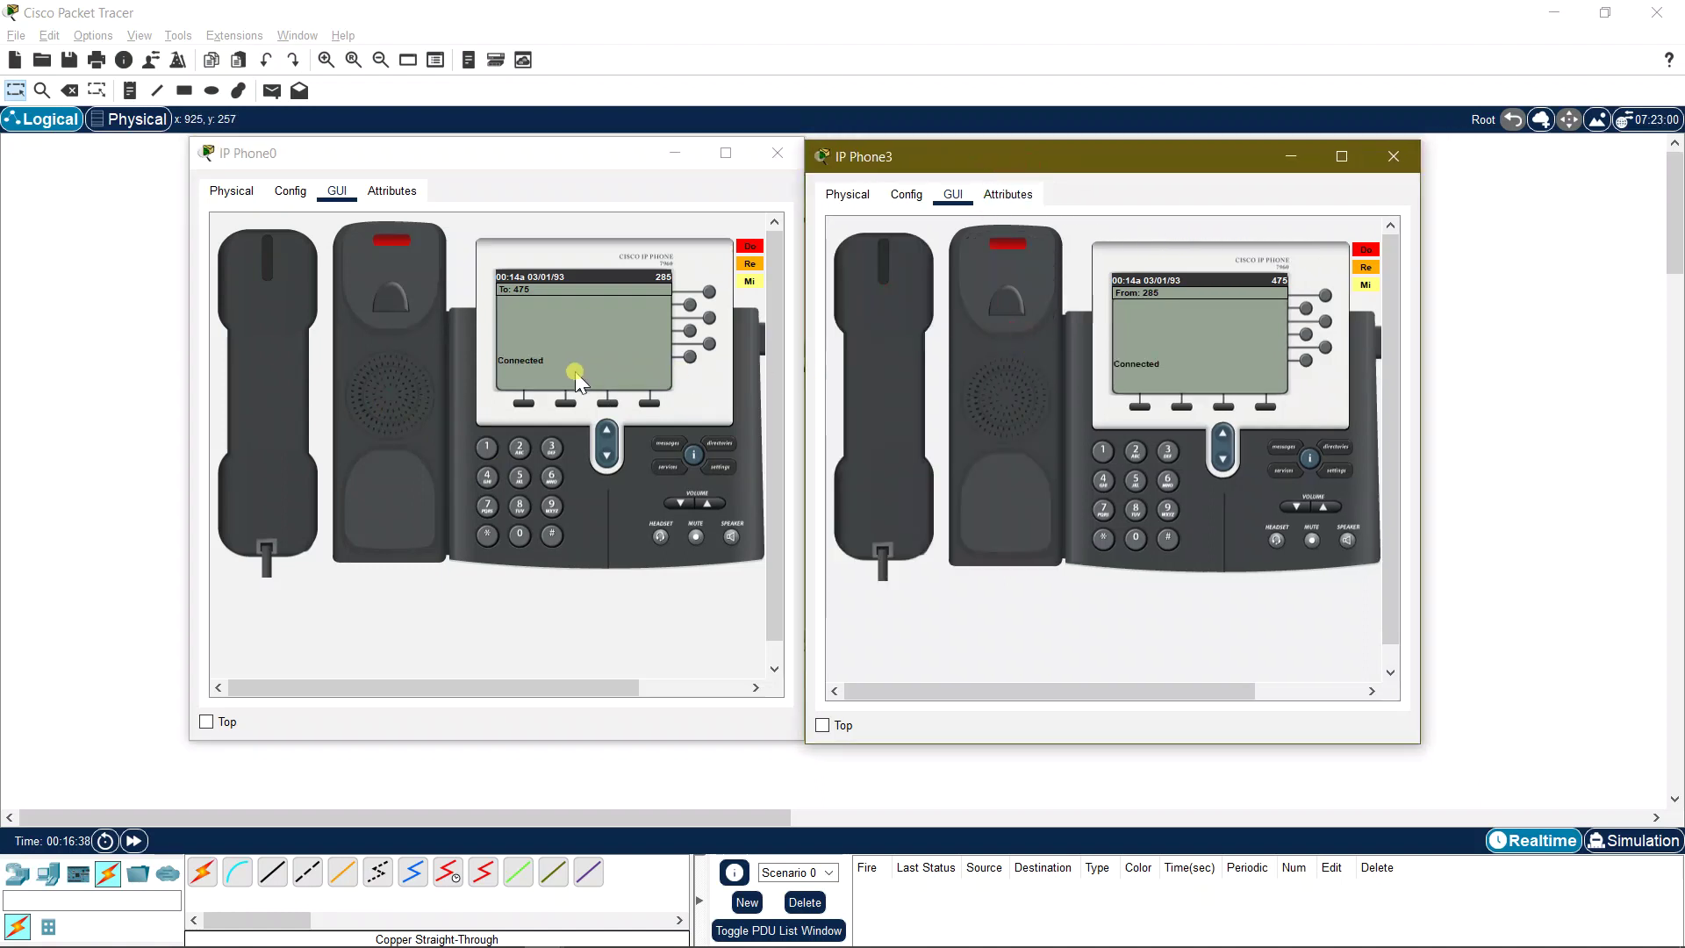
click(1395, 158)
click(242, 344)
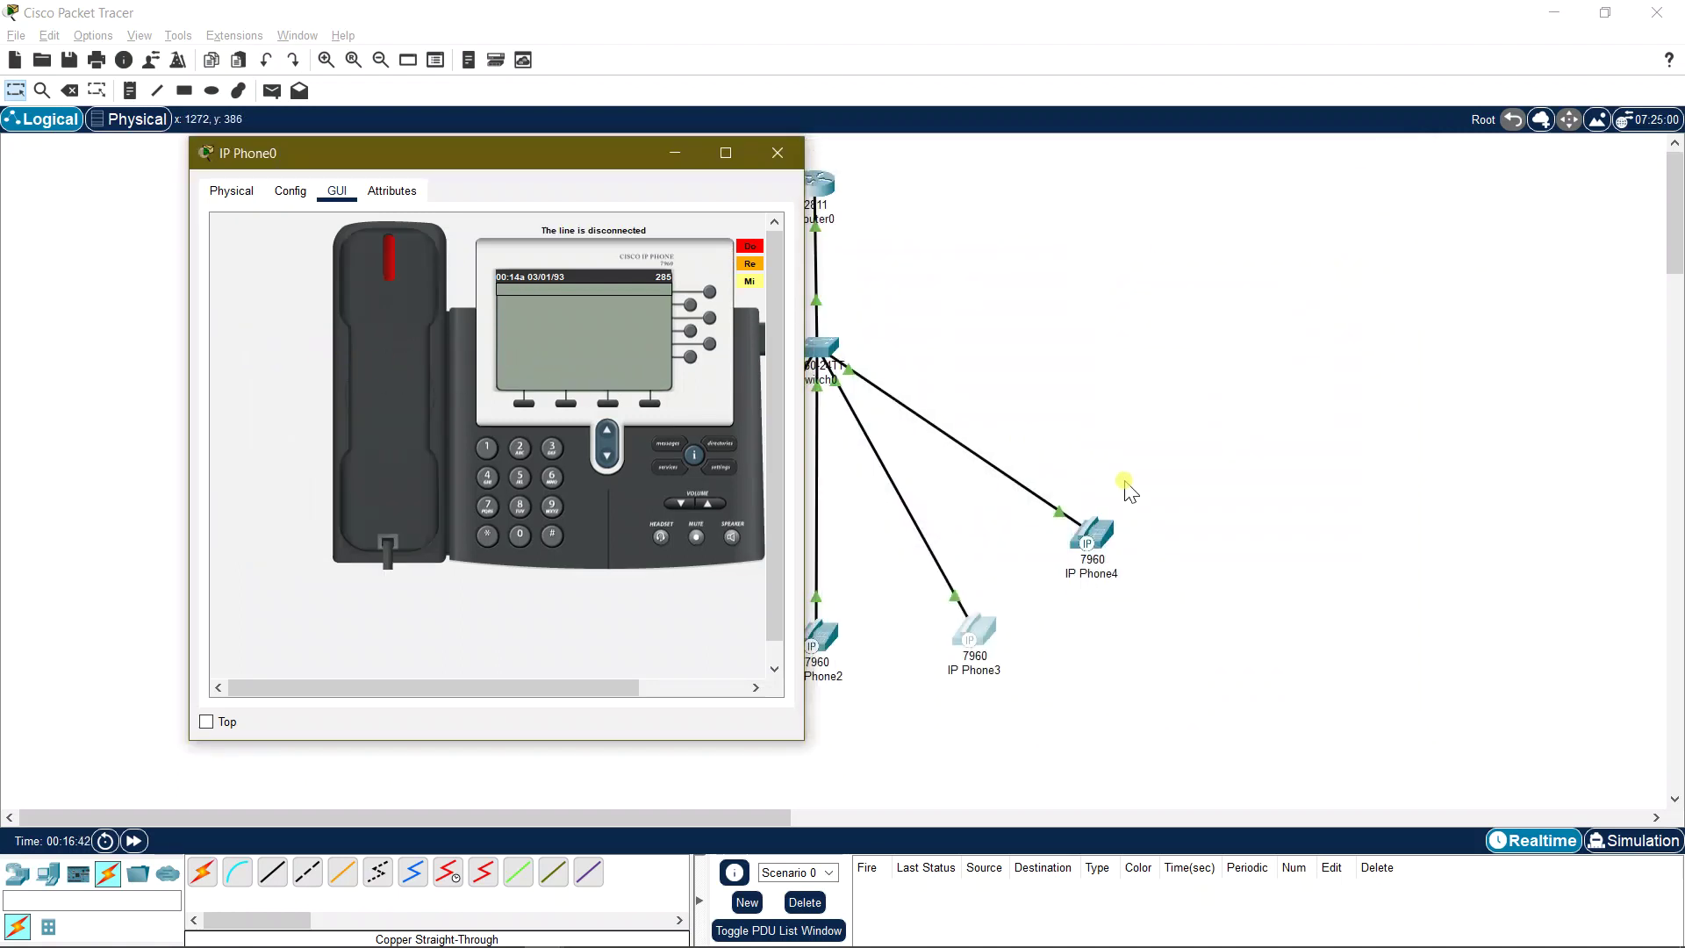
Step: Show IP Phone2's GUI panel alongside IP Phone0's window
click(827, 642)
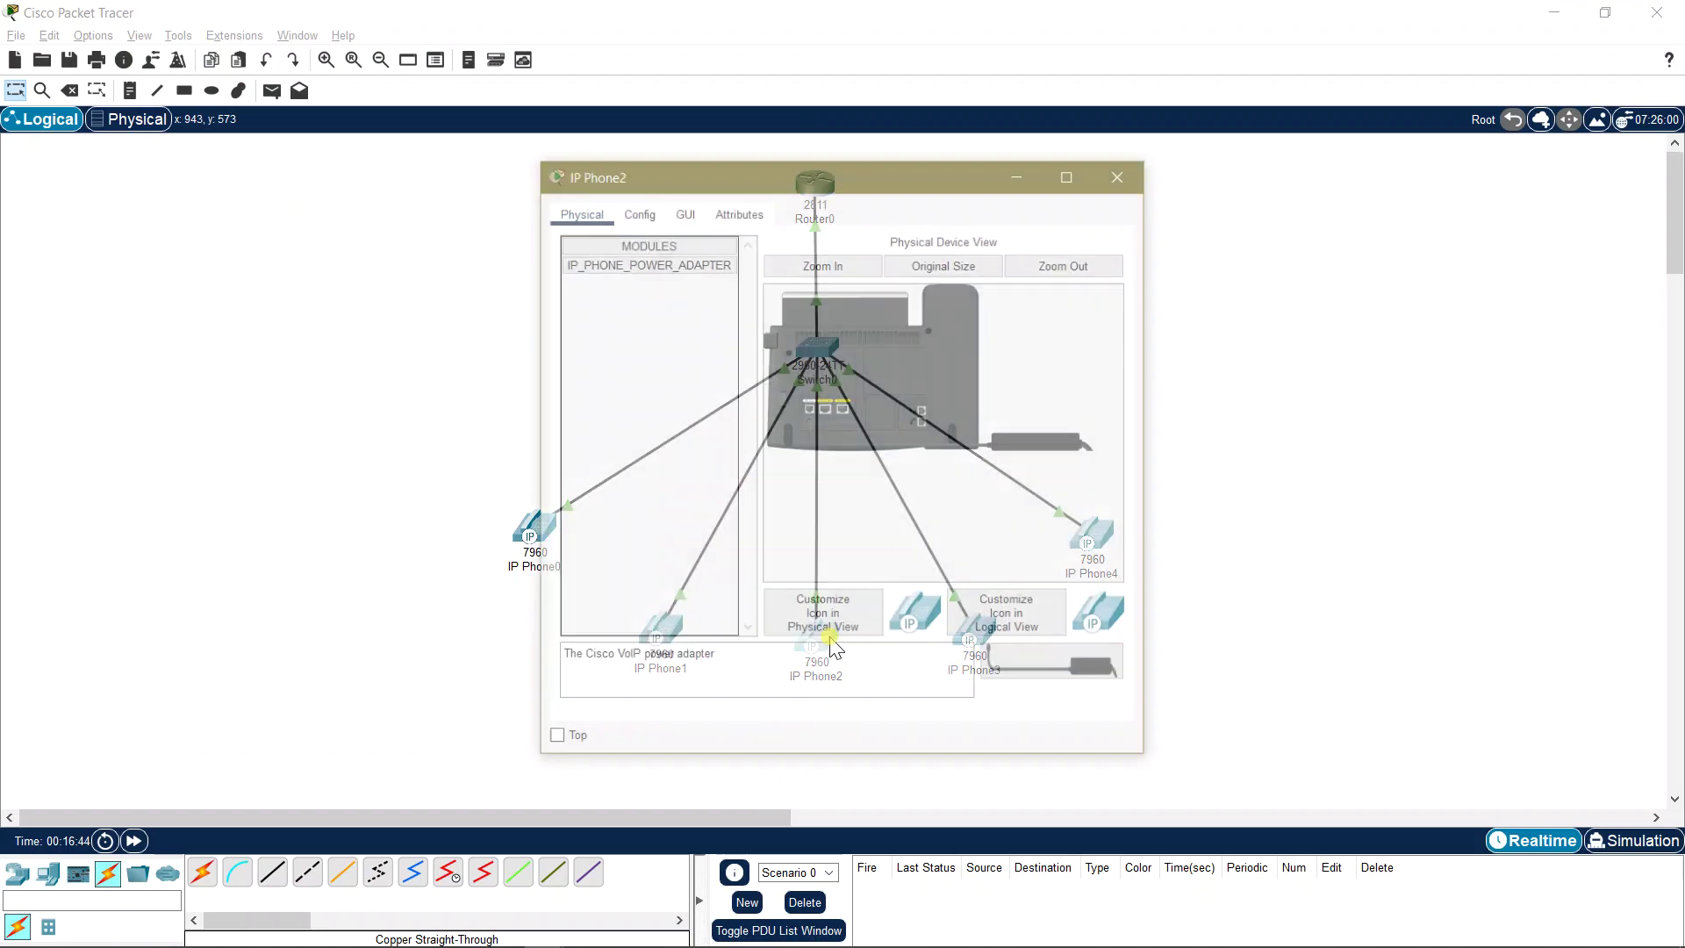
click(685, 215)
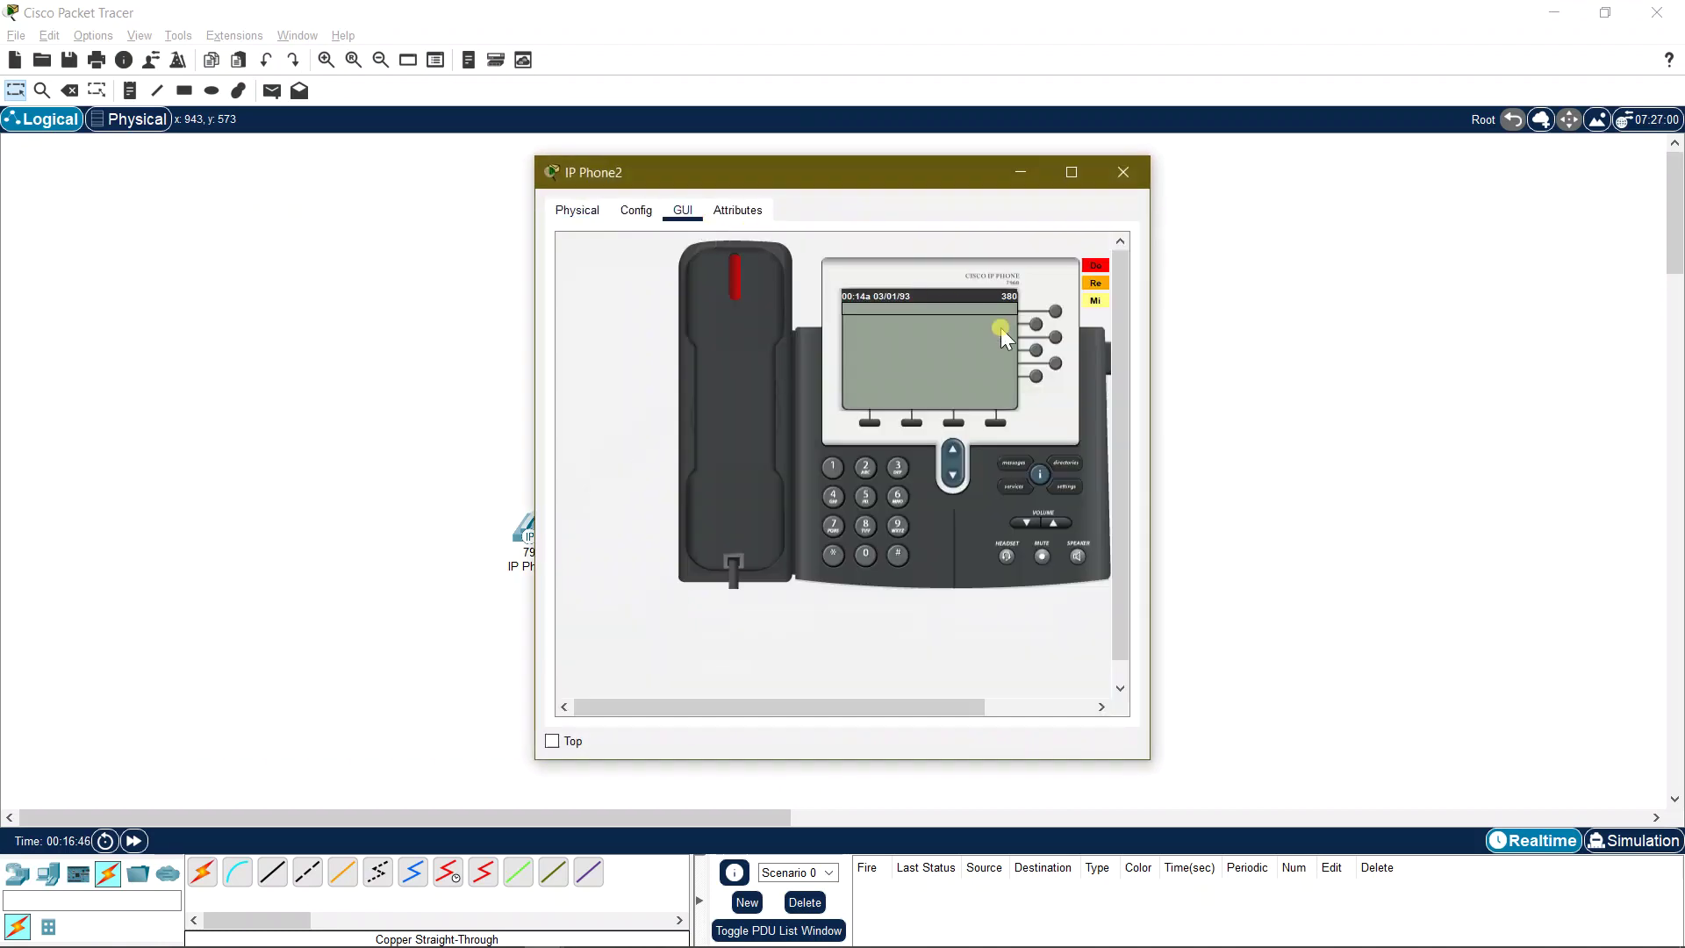
mouse_move(541, 937)
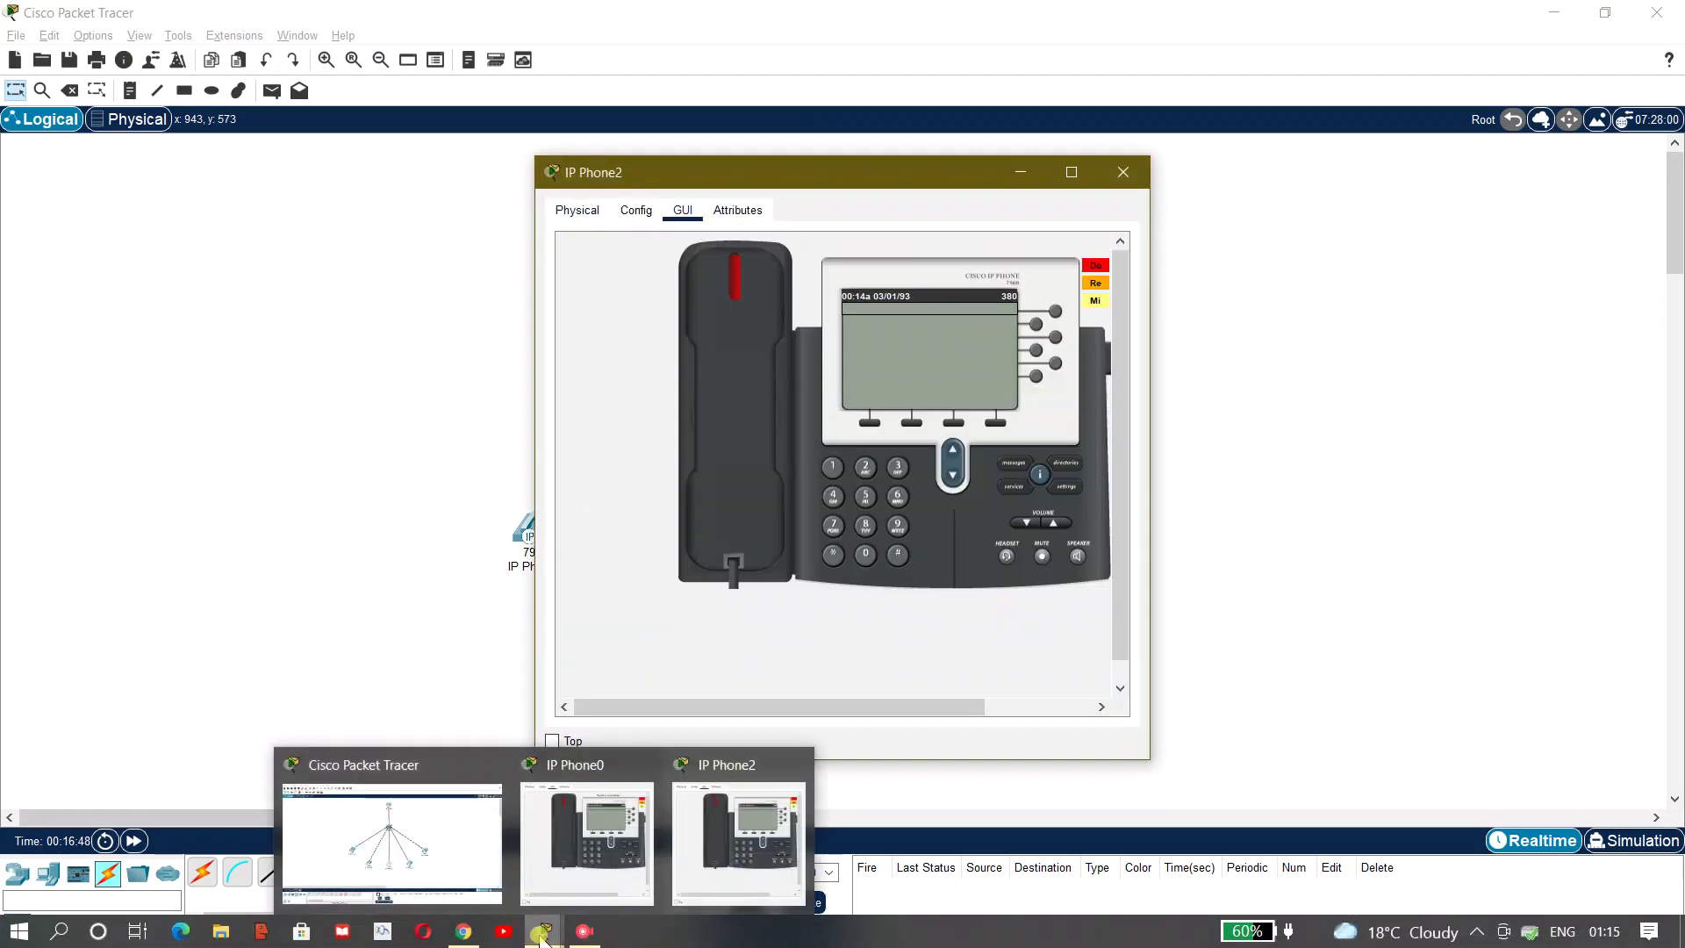
click(538, 864)
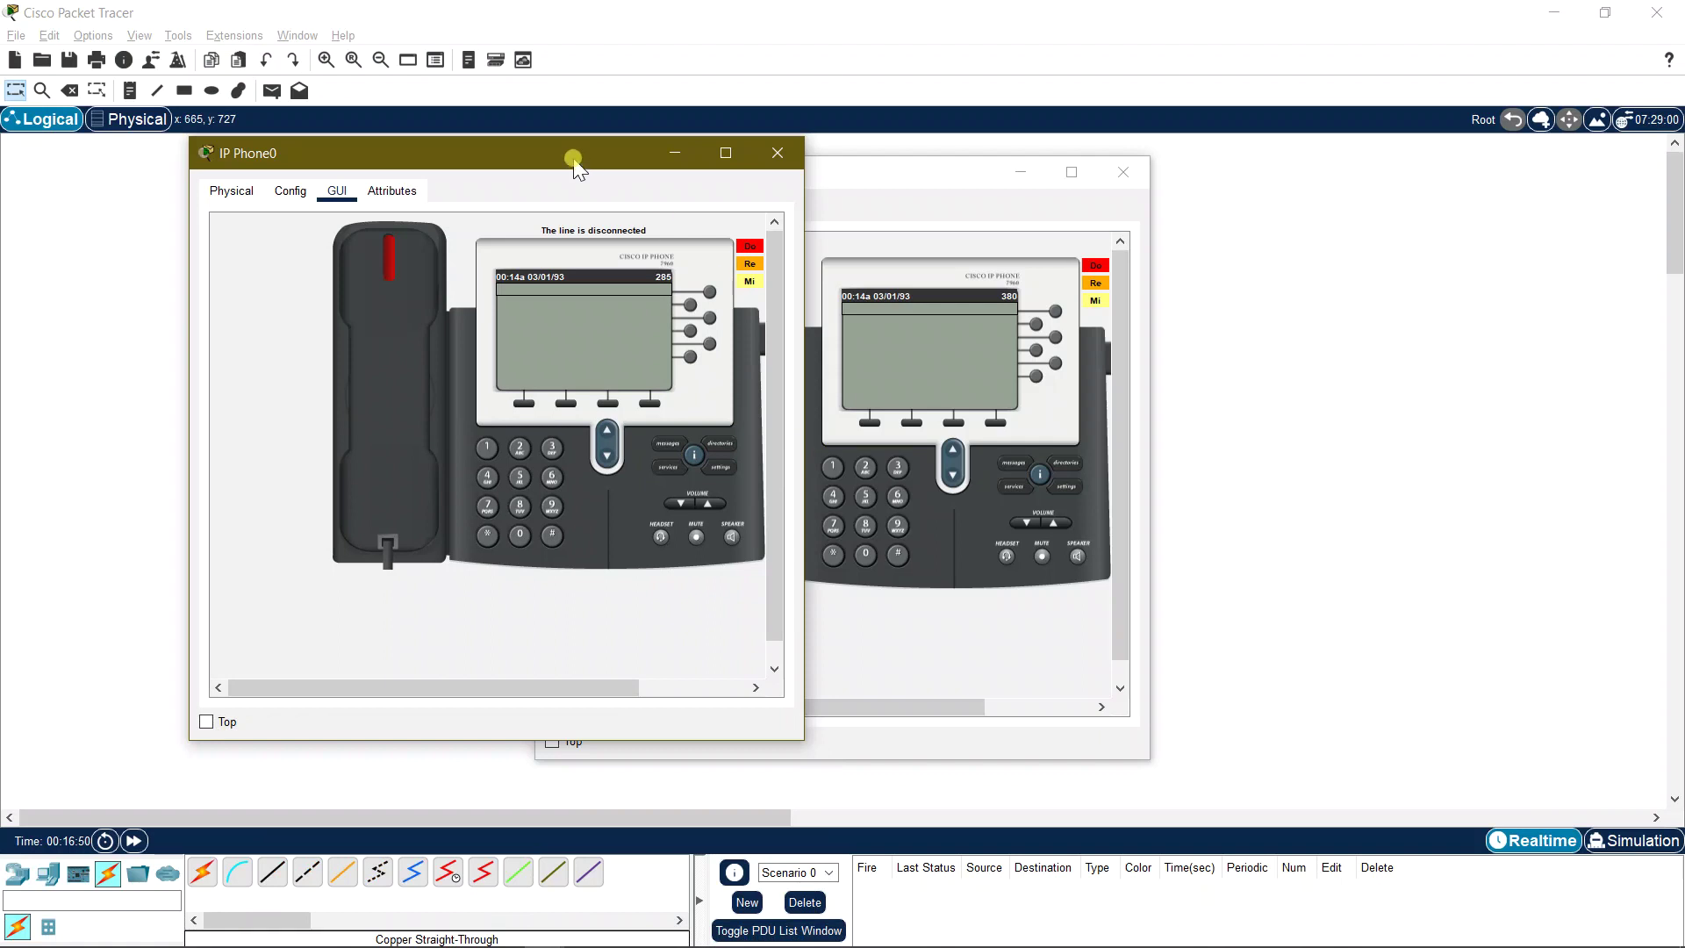
drag(574, 158, 437, 159)
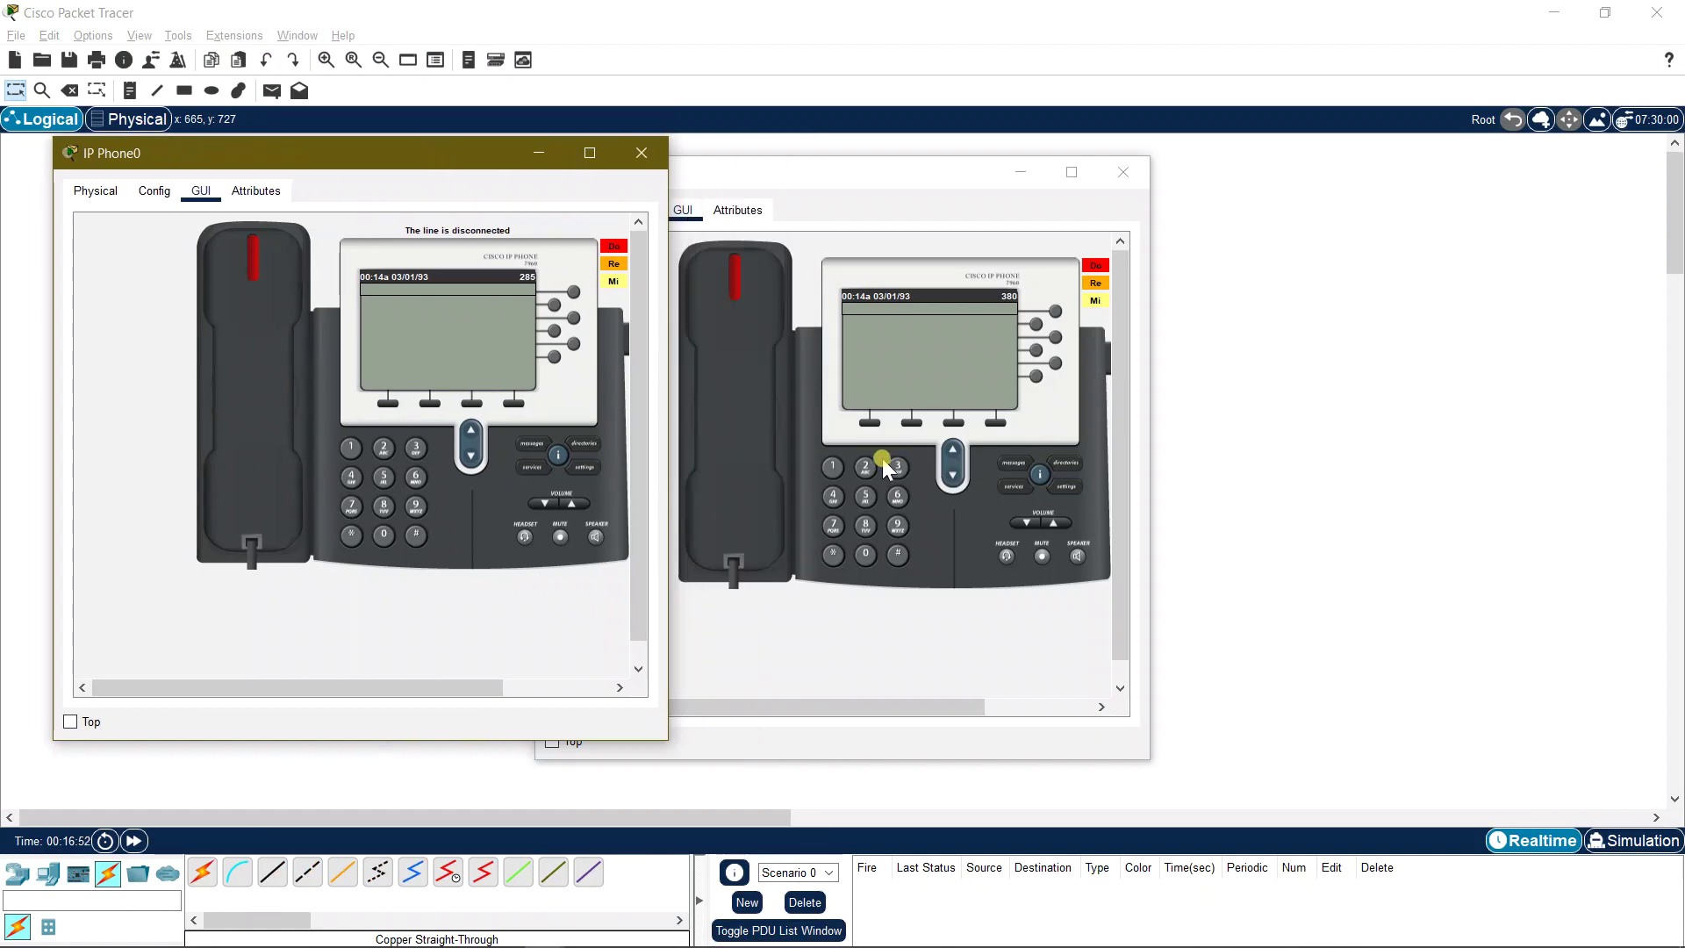
Step: Dial 285 from IP Phone2, answer on IP Phone0, then close both phone windows
click(864, 470)
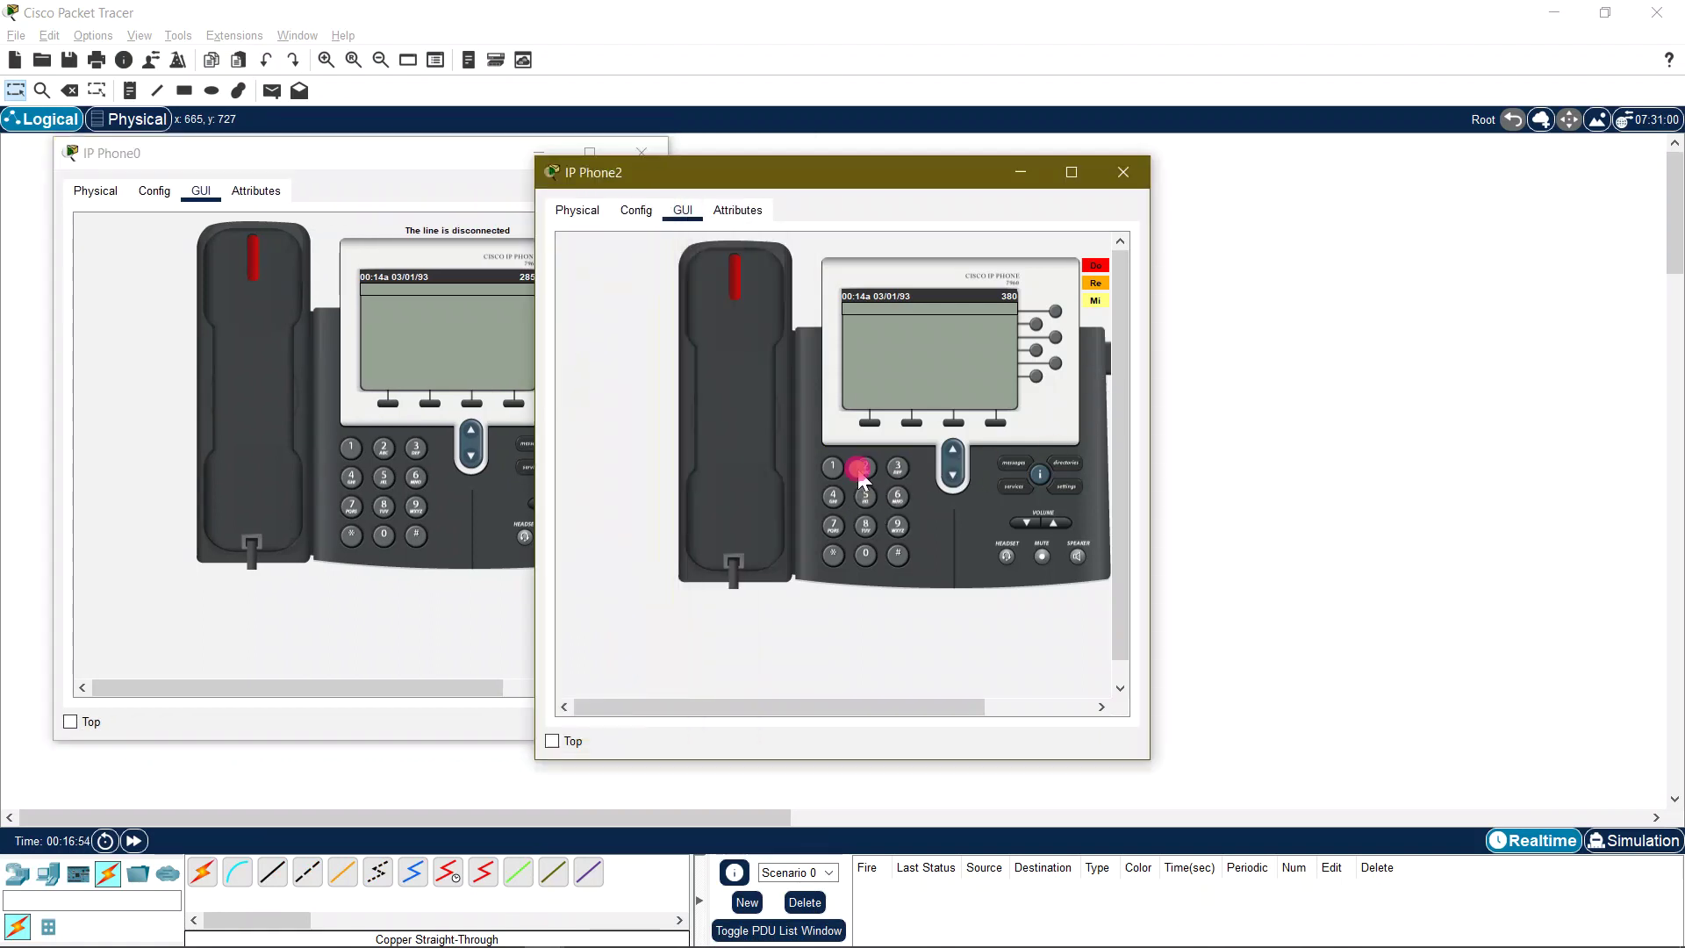
click(865, 525)
click(864, 496)
drag(869, 156, 1117, 159)
click(979, 316)
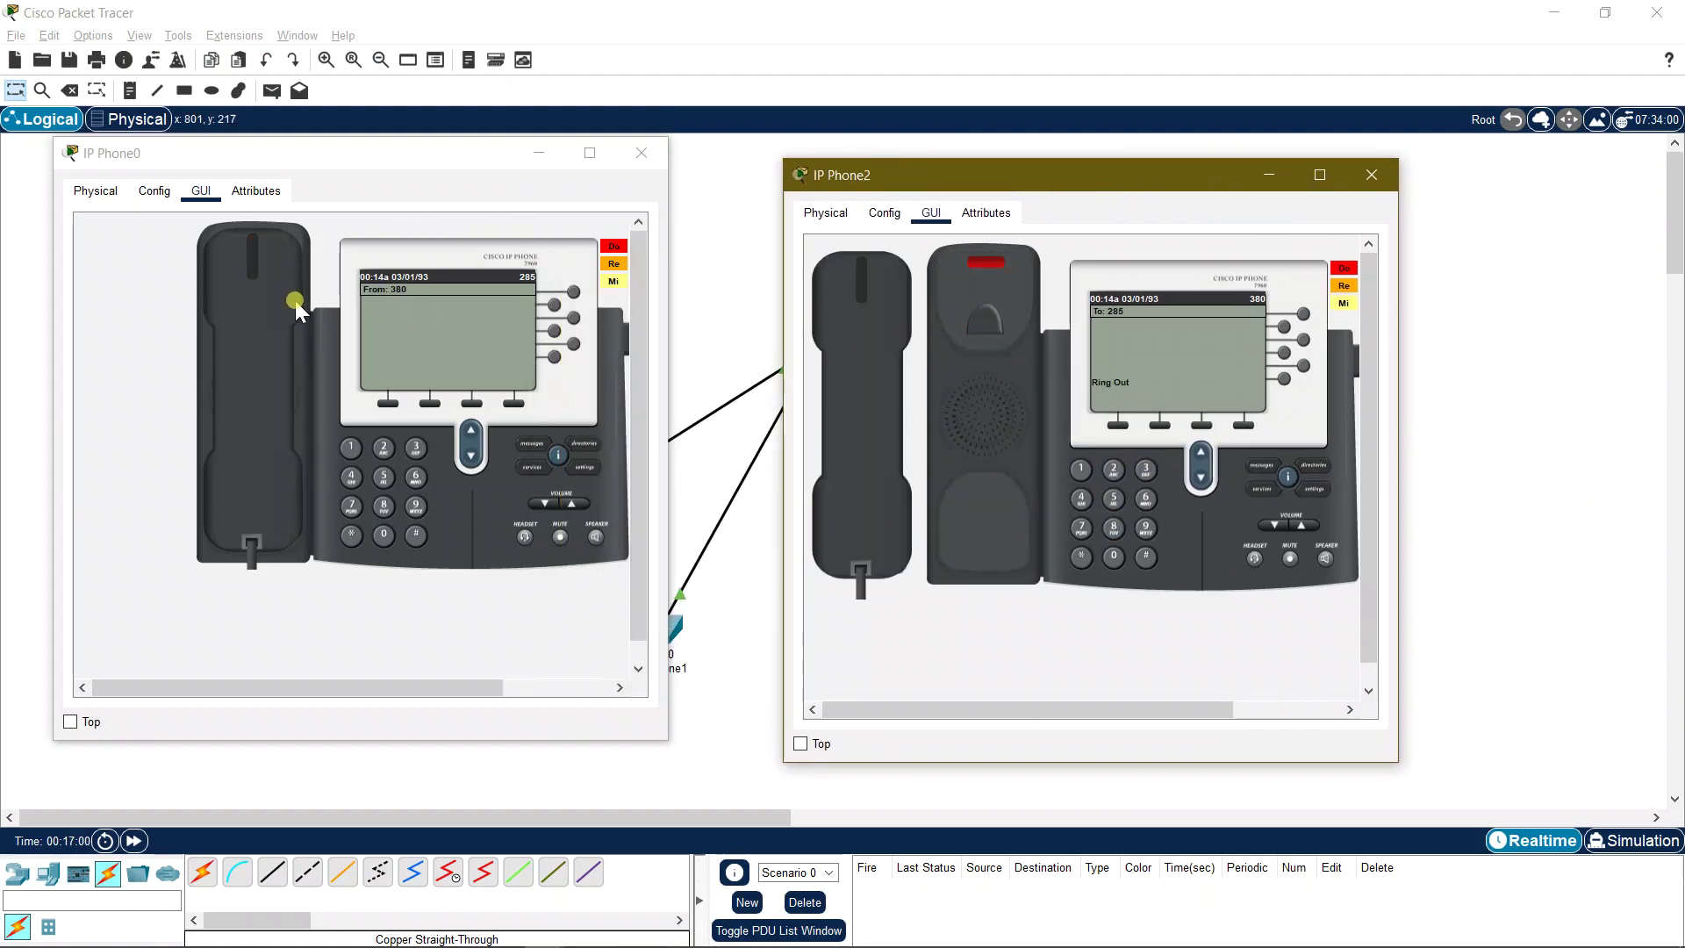
click(254, 332)
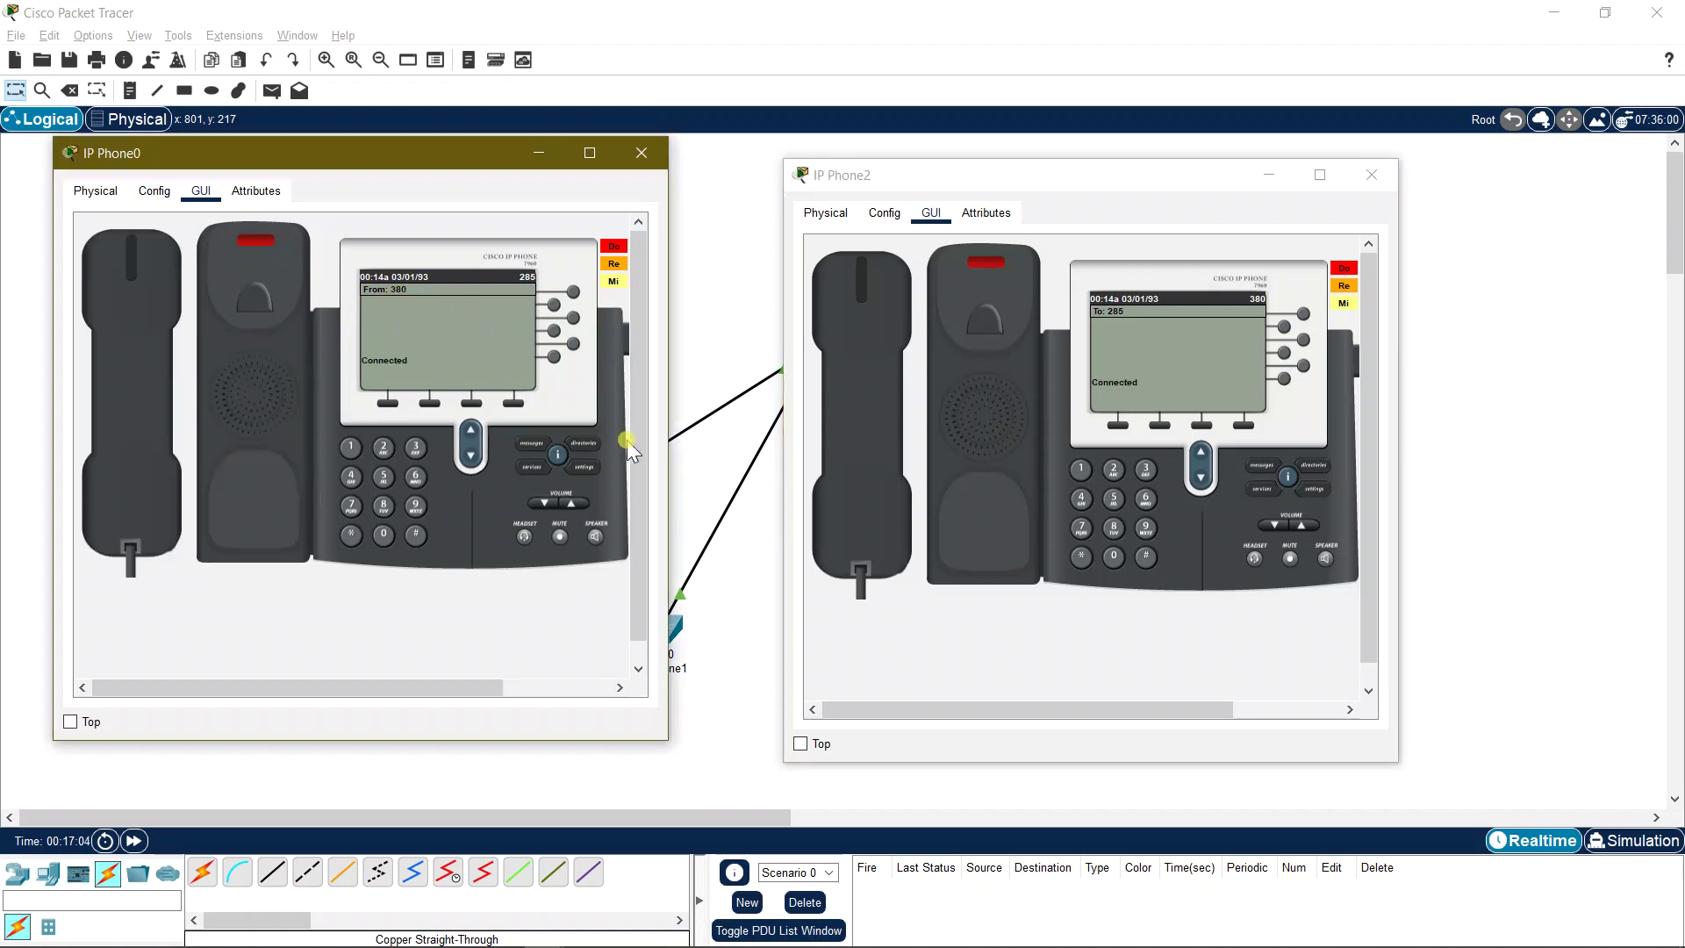
click(641, 152)
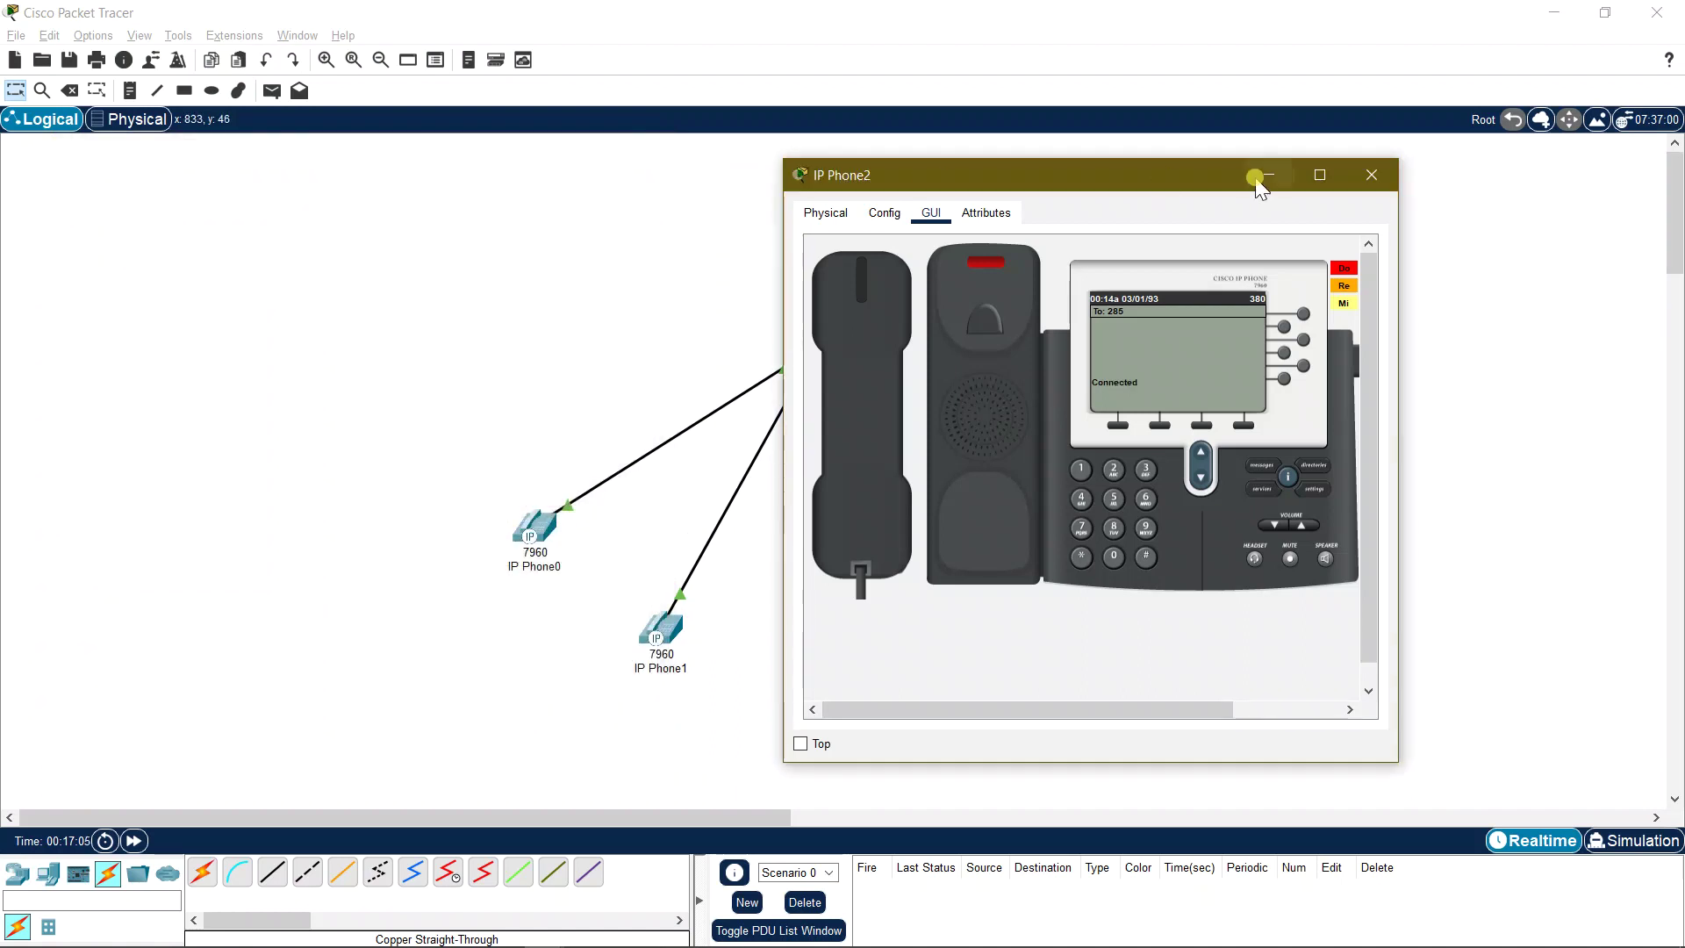
click(1372, 175)
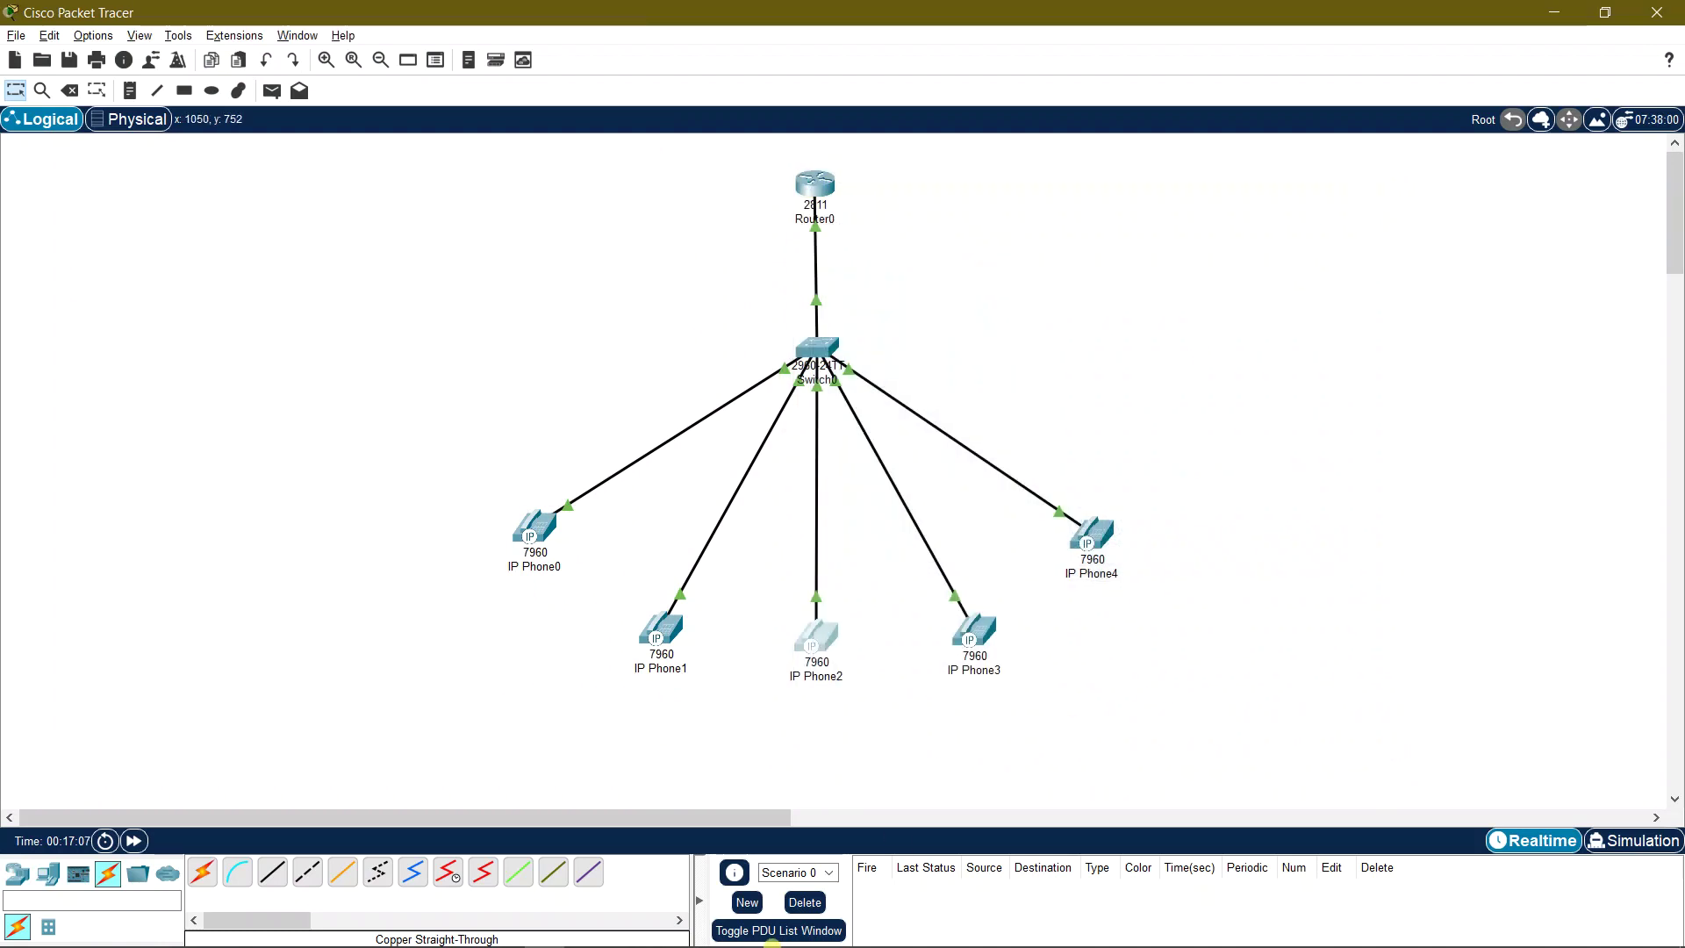